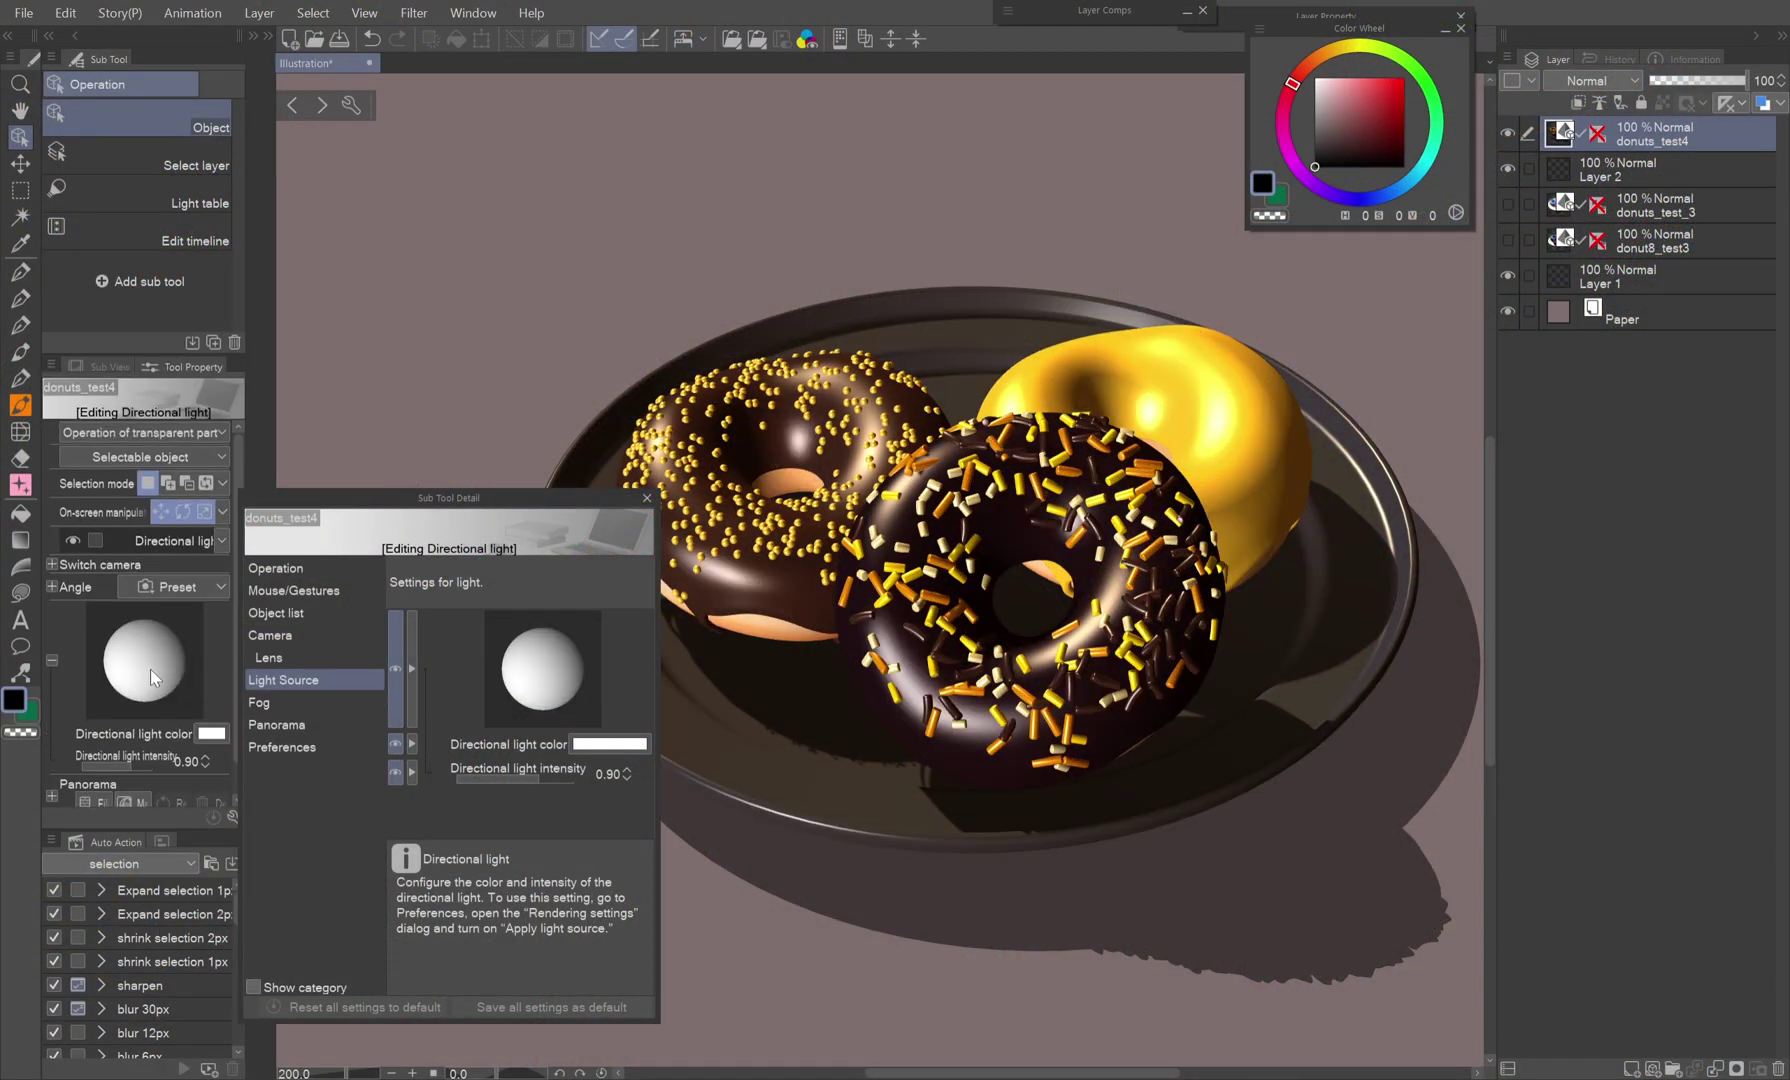
# Change the direction of the selected directional light and select the donuts_test4 model in the object list.
pyautogui.moveTo(150, 678); pyautogui.dragTo(210, 730)
pyautogui.click(290, 613)
pyautogui.click(520, 672)
pyautogui.click(568, 718)
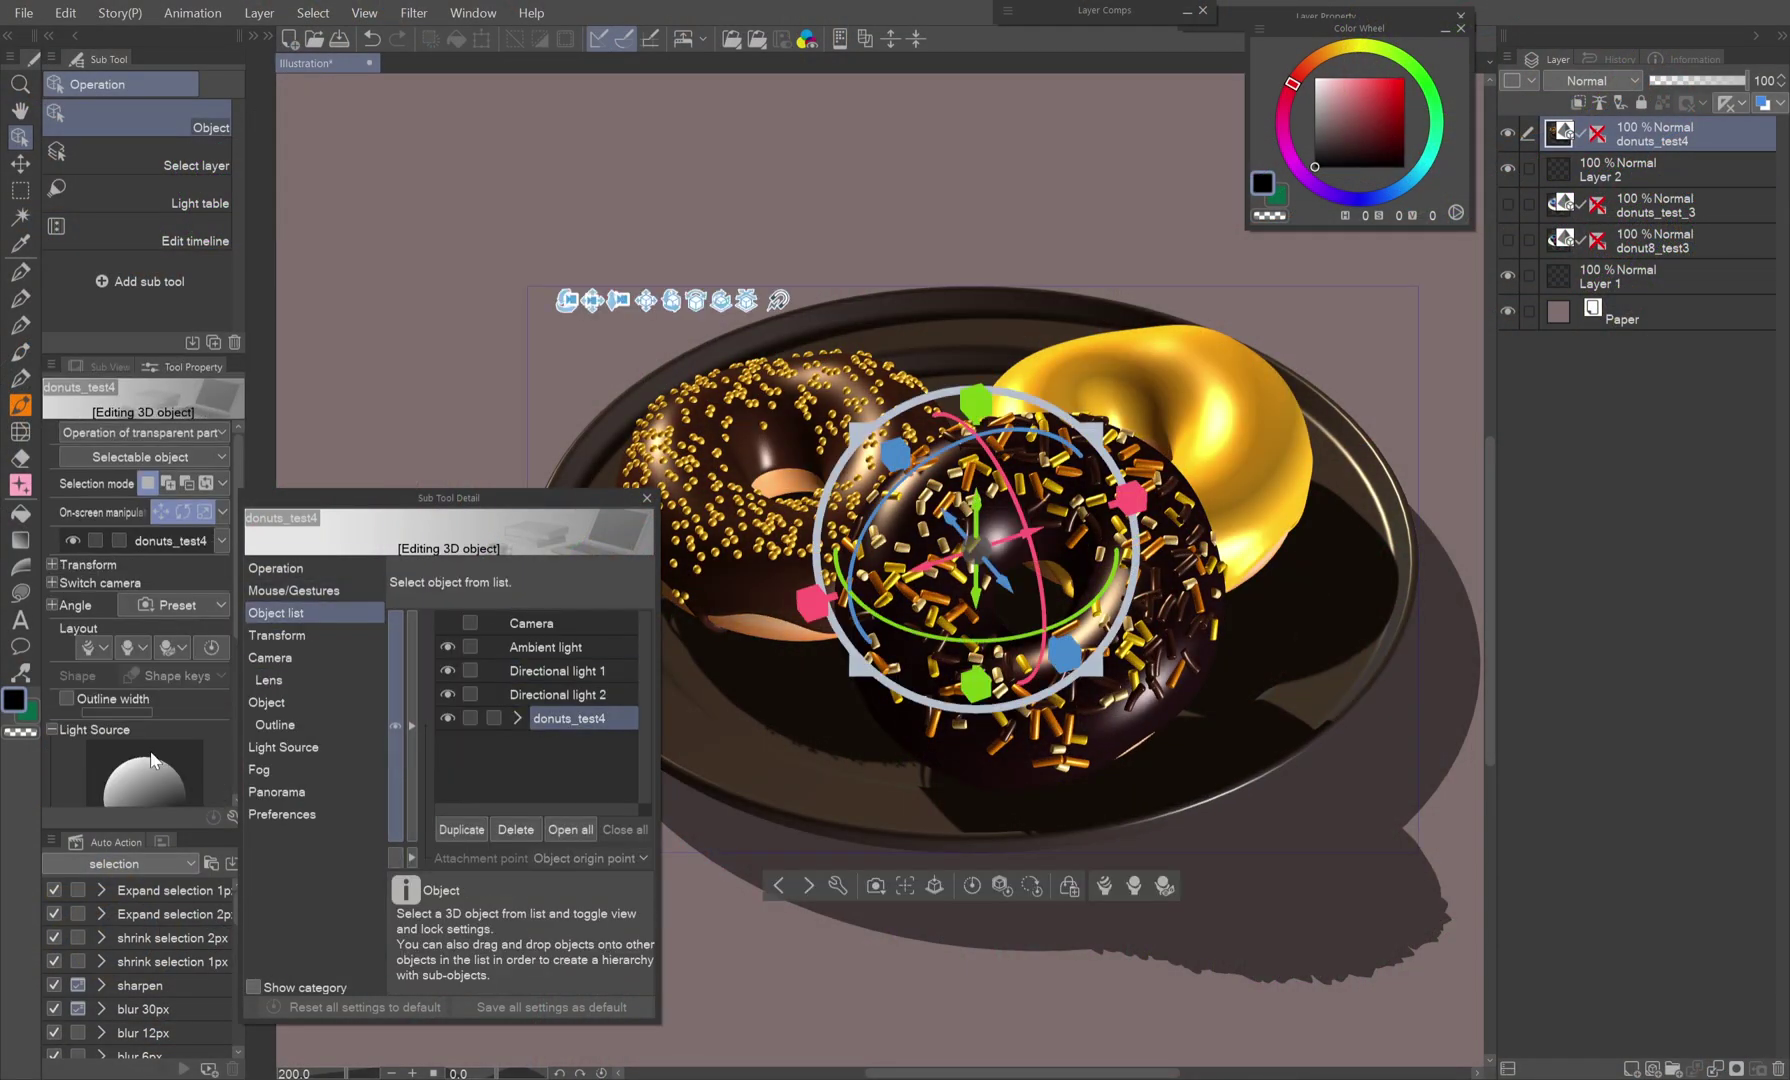
# Try a different hue for the directional light color of donuts_test4, and undo the change.
pyautogui.scroll(-3, 154, 719)
pyautogui.click(203, 784)
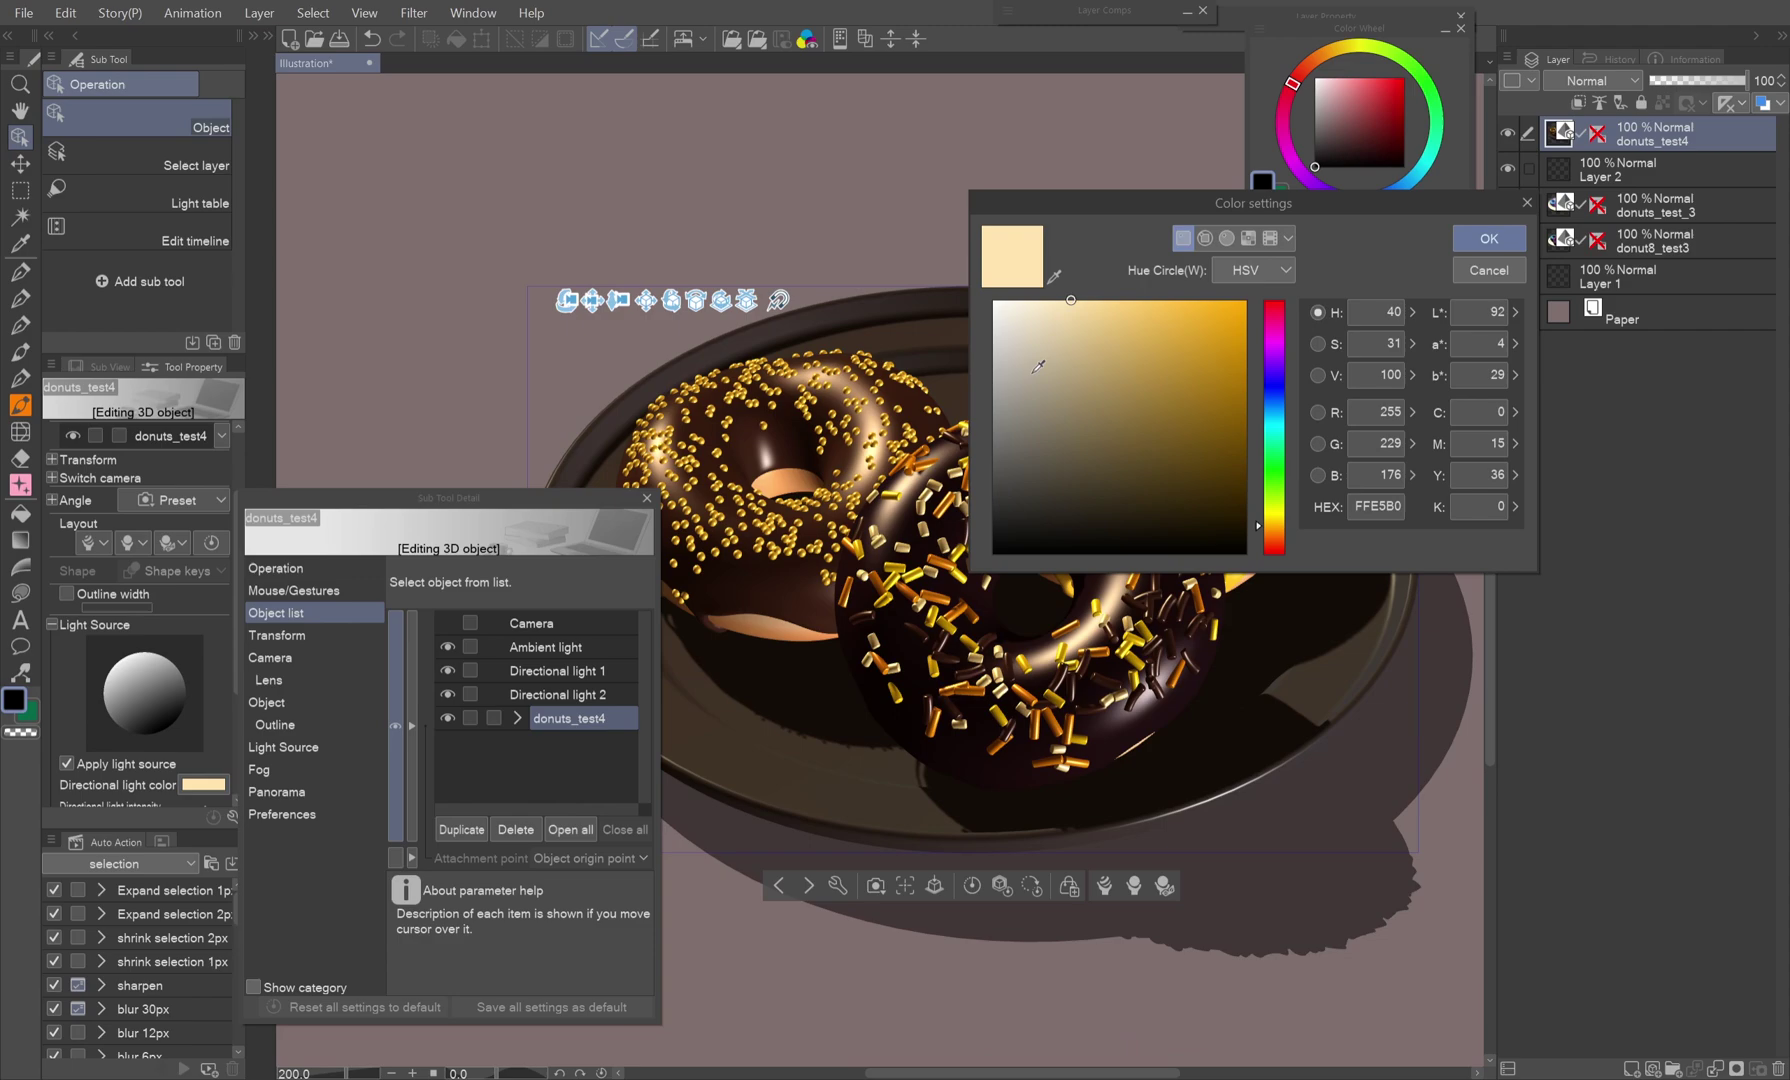
pyautogui.moveTo(1273, 414); pyautogui.dragTo(1273, 382)
pyautogui.click(1472, 241)
pyautogui.hotkey('ctrl', 'z')
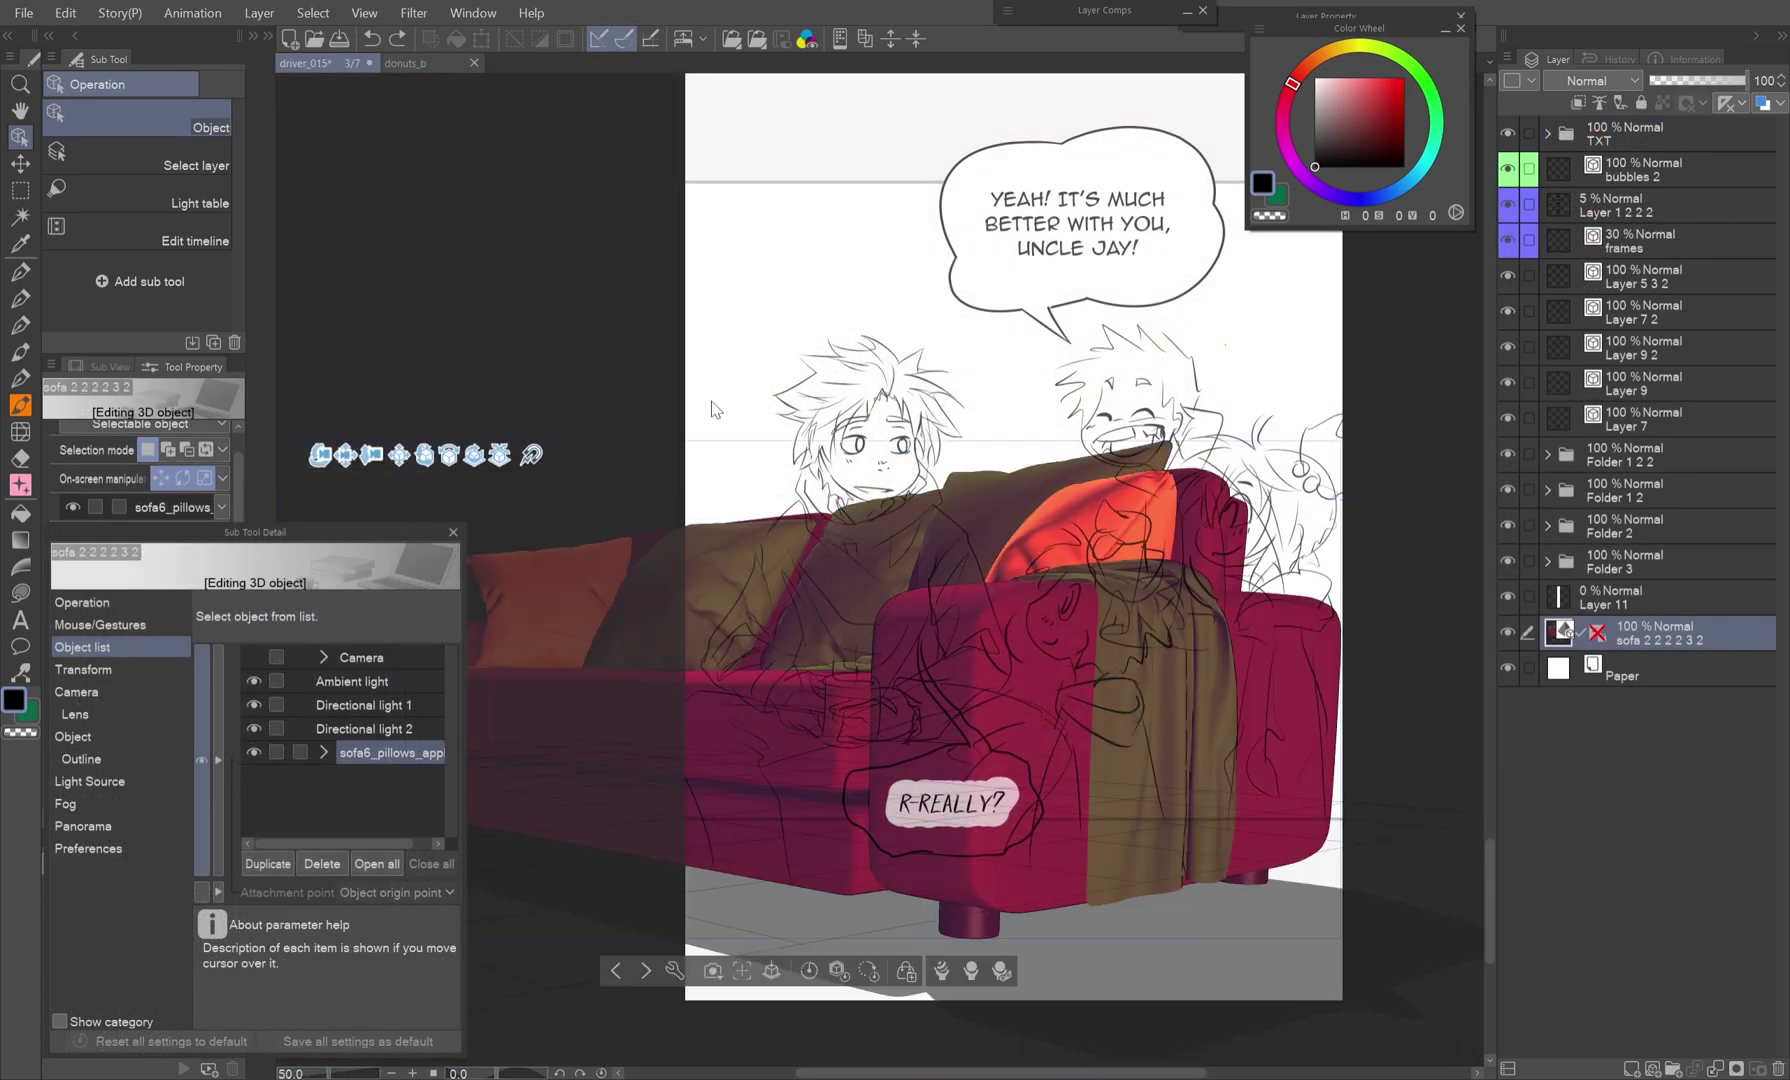
# Rotate the camera to a front view of the sofa and adjust the sofa's light direction and directional light intensity.
pyautogui.moveTo(712, 409); pyautogui.dragTo(660, 760)
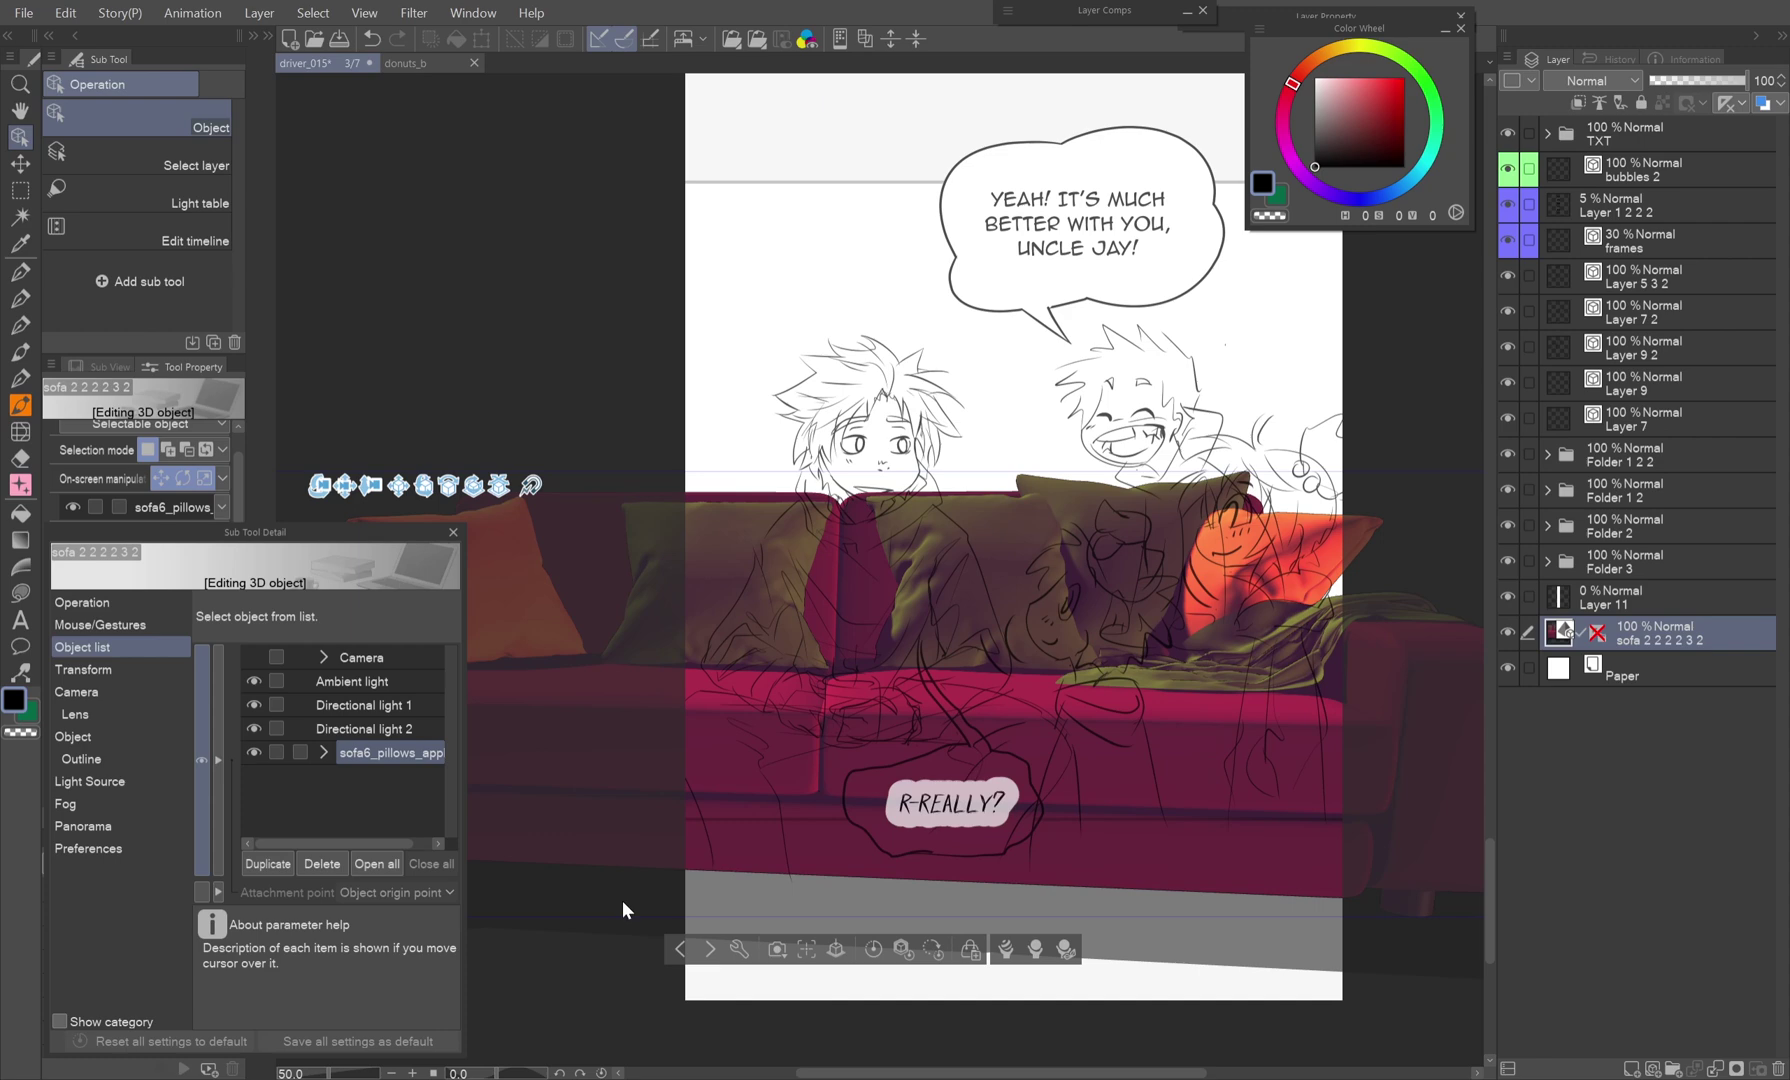
pyautogui.moveTo(612, 908); pyautogui.dragTo(1237, 962)
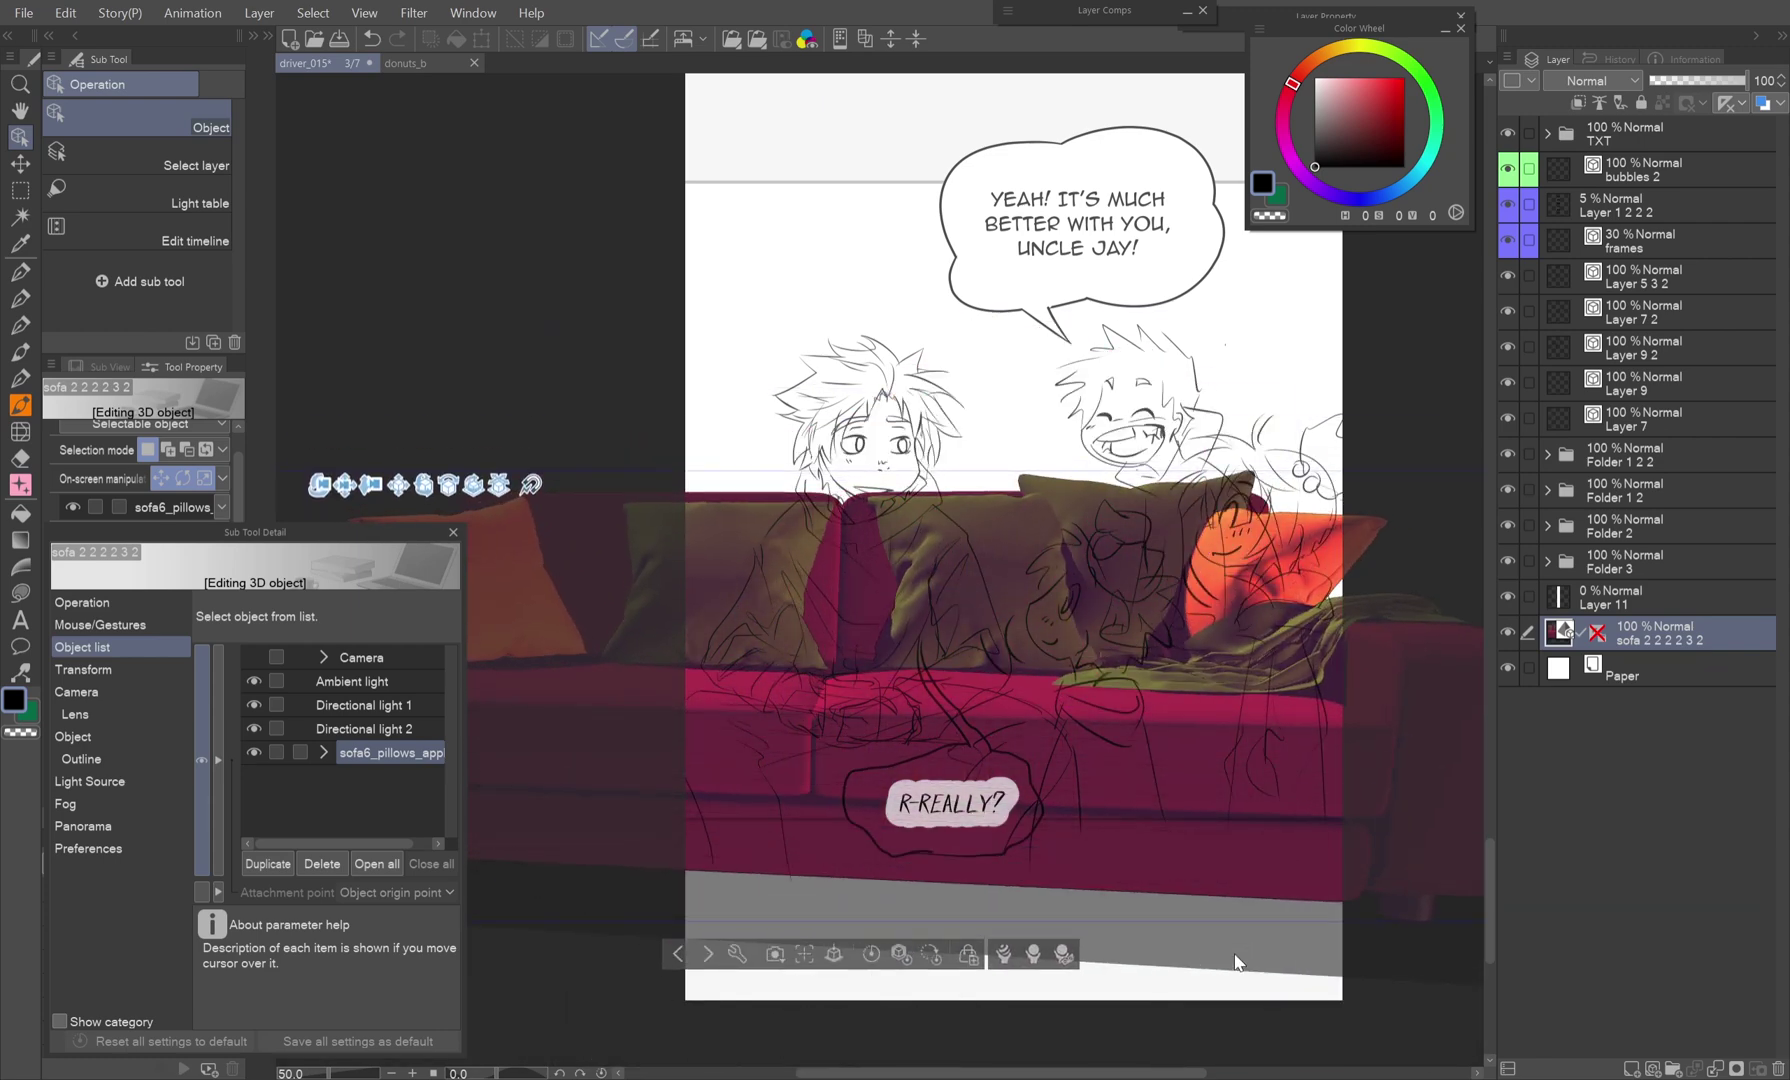
pyautogui.click(89, 781)
pyautogui.moveTo(357, 723); pyautogui.dragTo(338, 752)
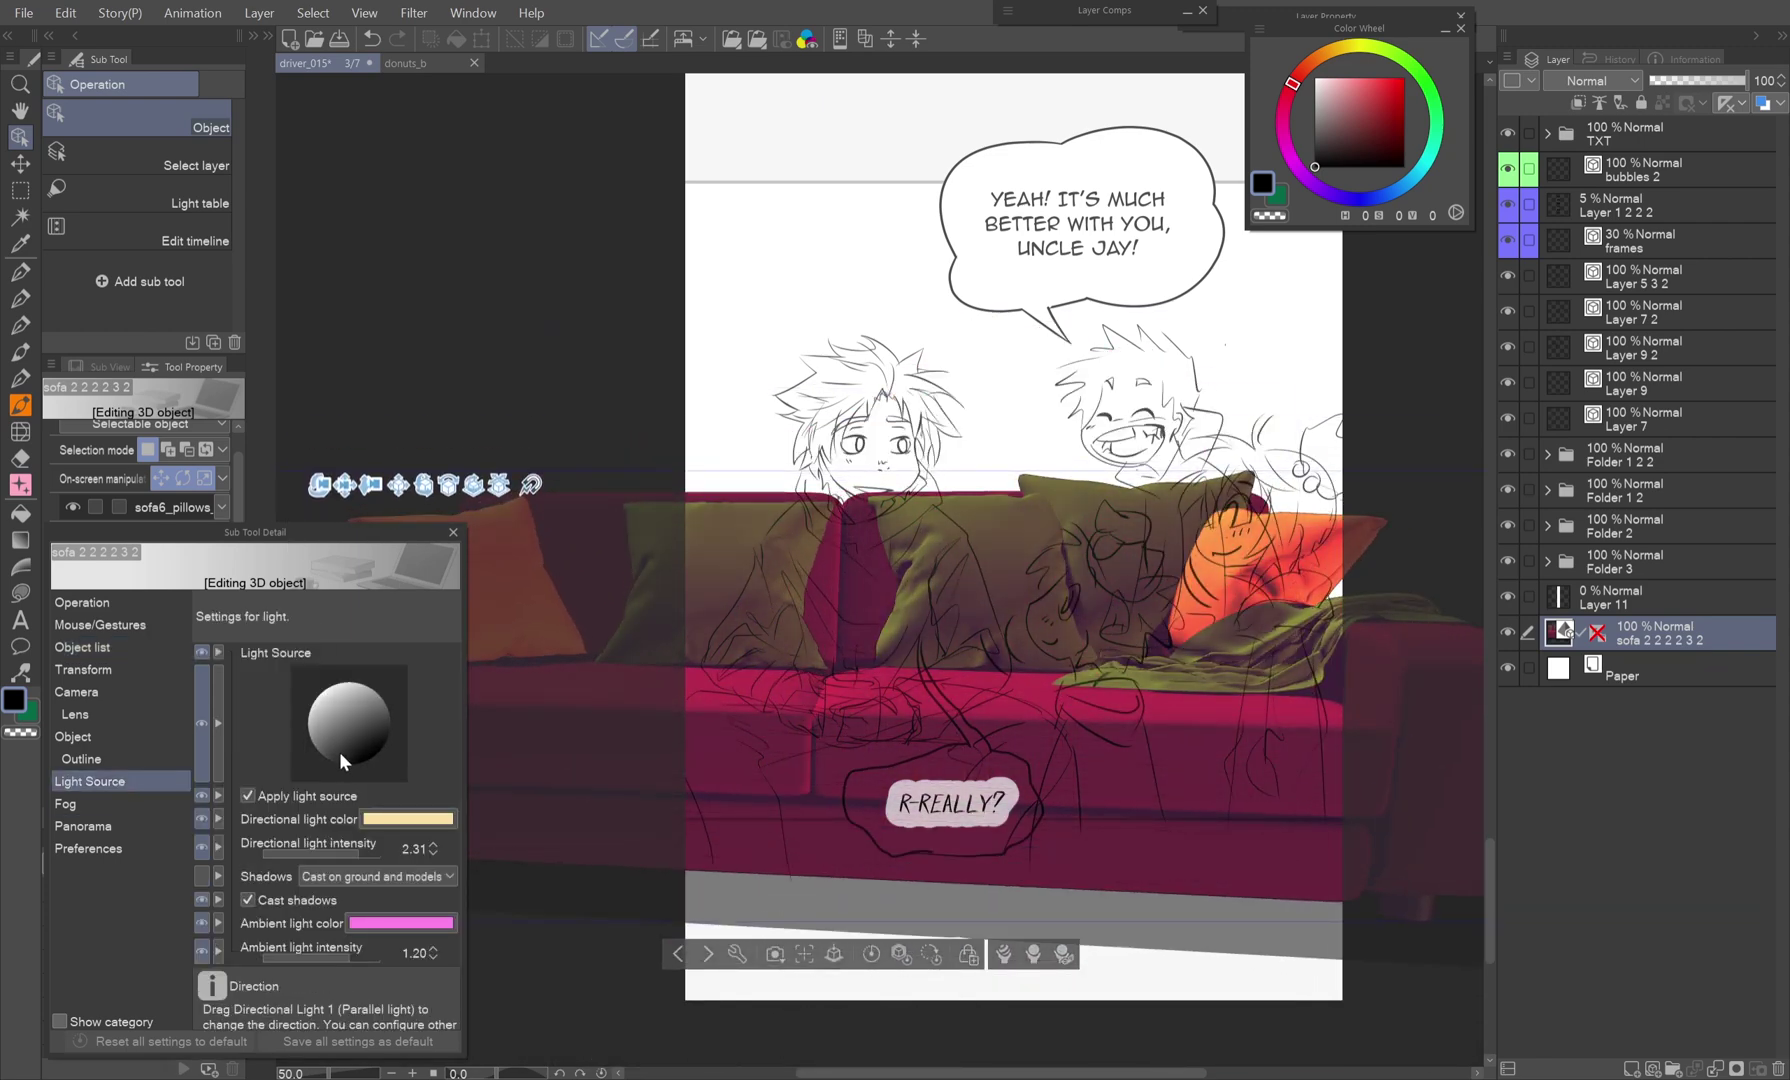
pyautogui.moveTo(348, 852); pyautogui.dragTo(360, 854)
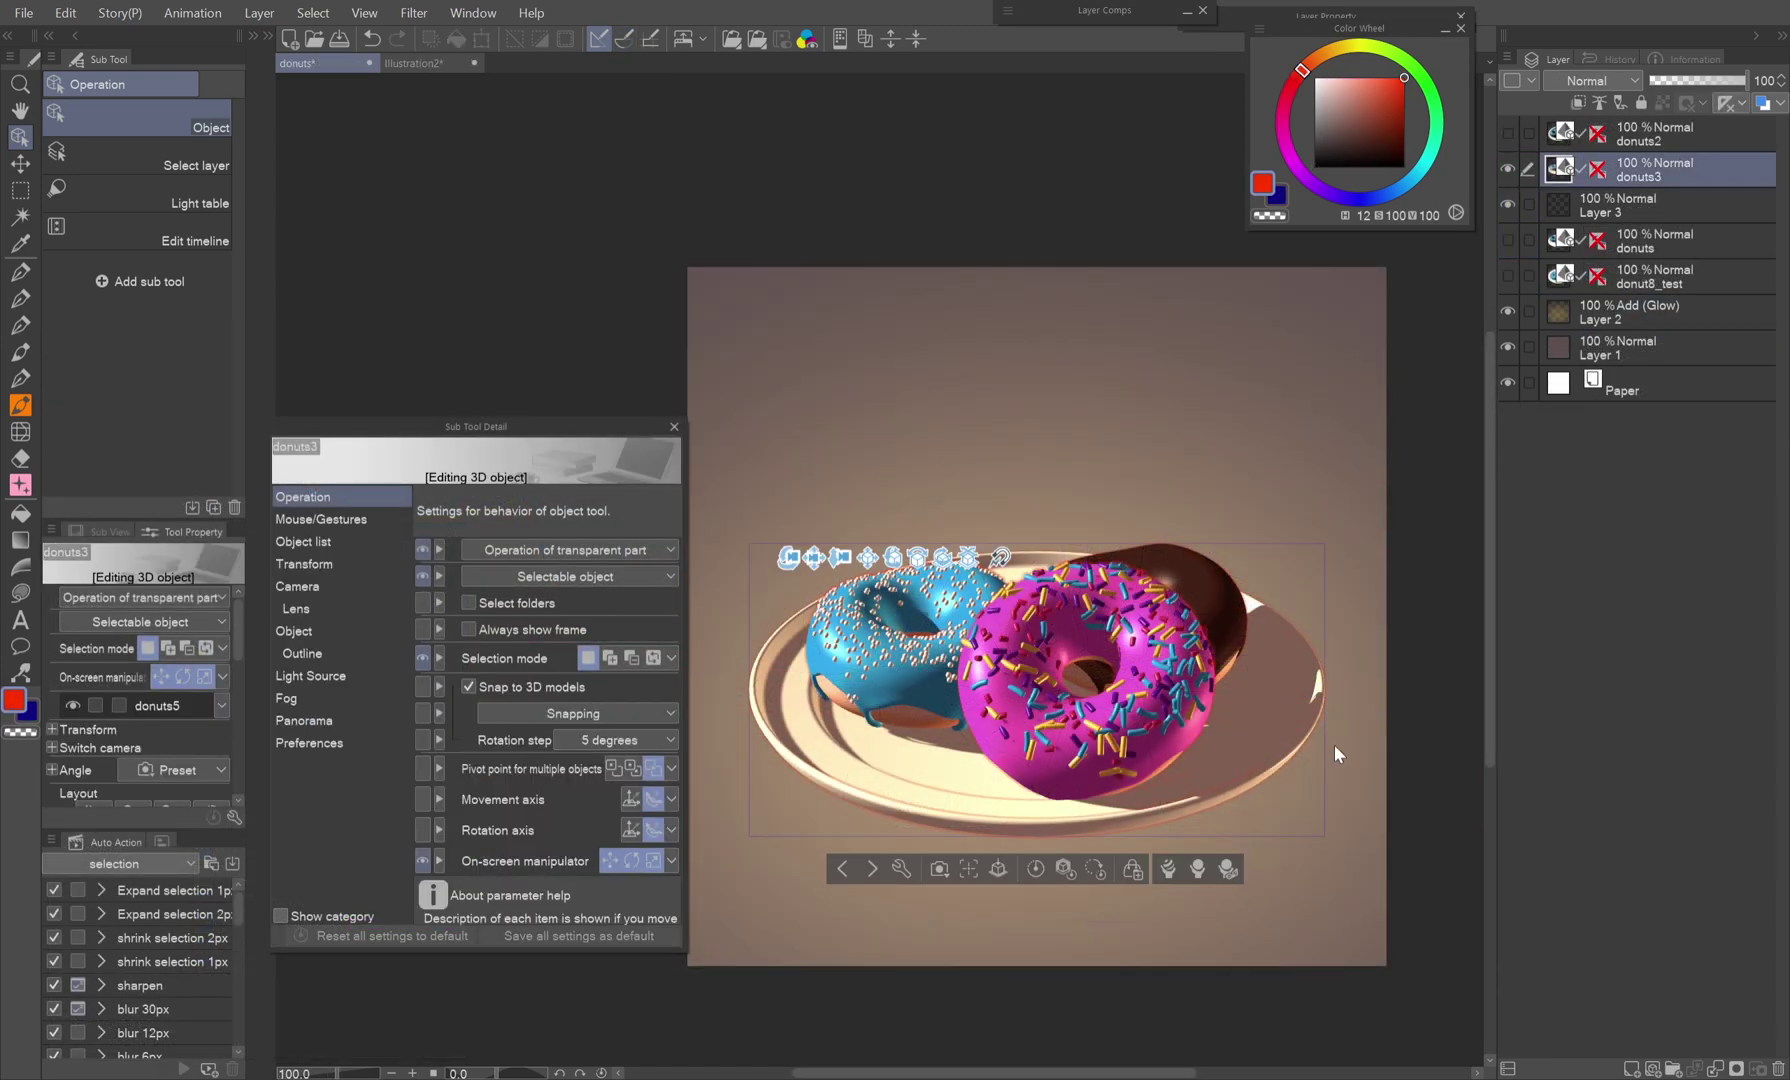
# Tilt the camera to look down on the donuts3 plate, and switch the material preset to B and back to A.
pyautogui.moveTo(1354, 875); pyautogui.dragTo(1261, 869)
pyautogui.click(1171, 916)
pyautogui.click(954, 822)
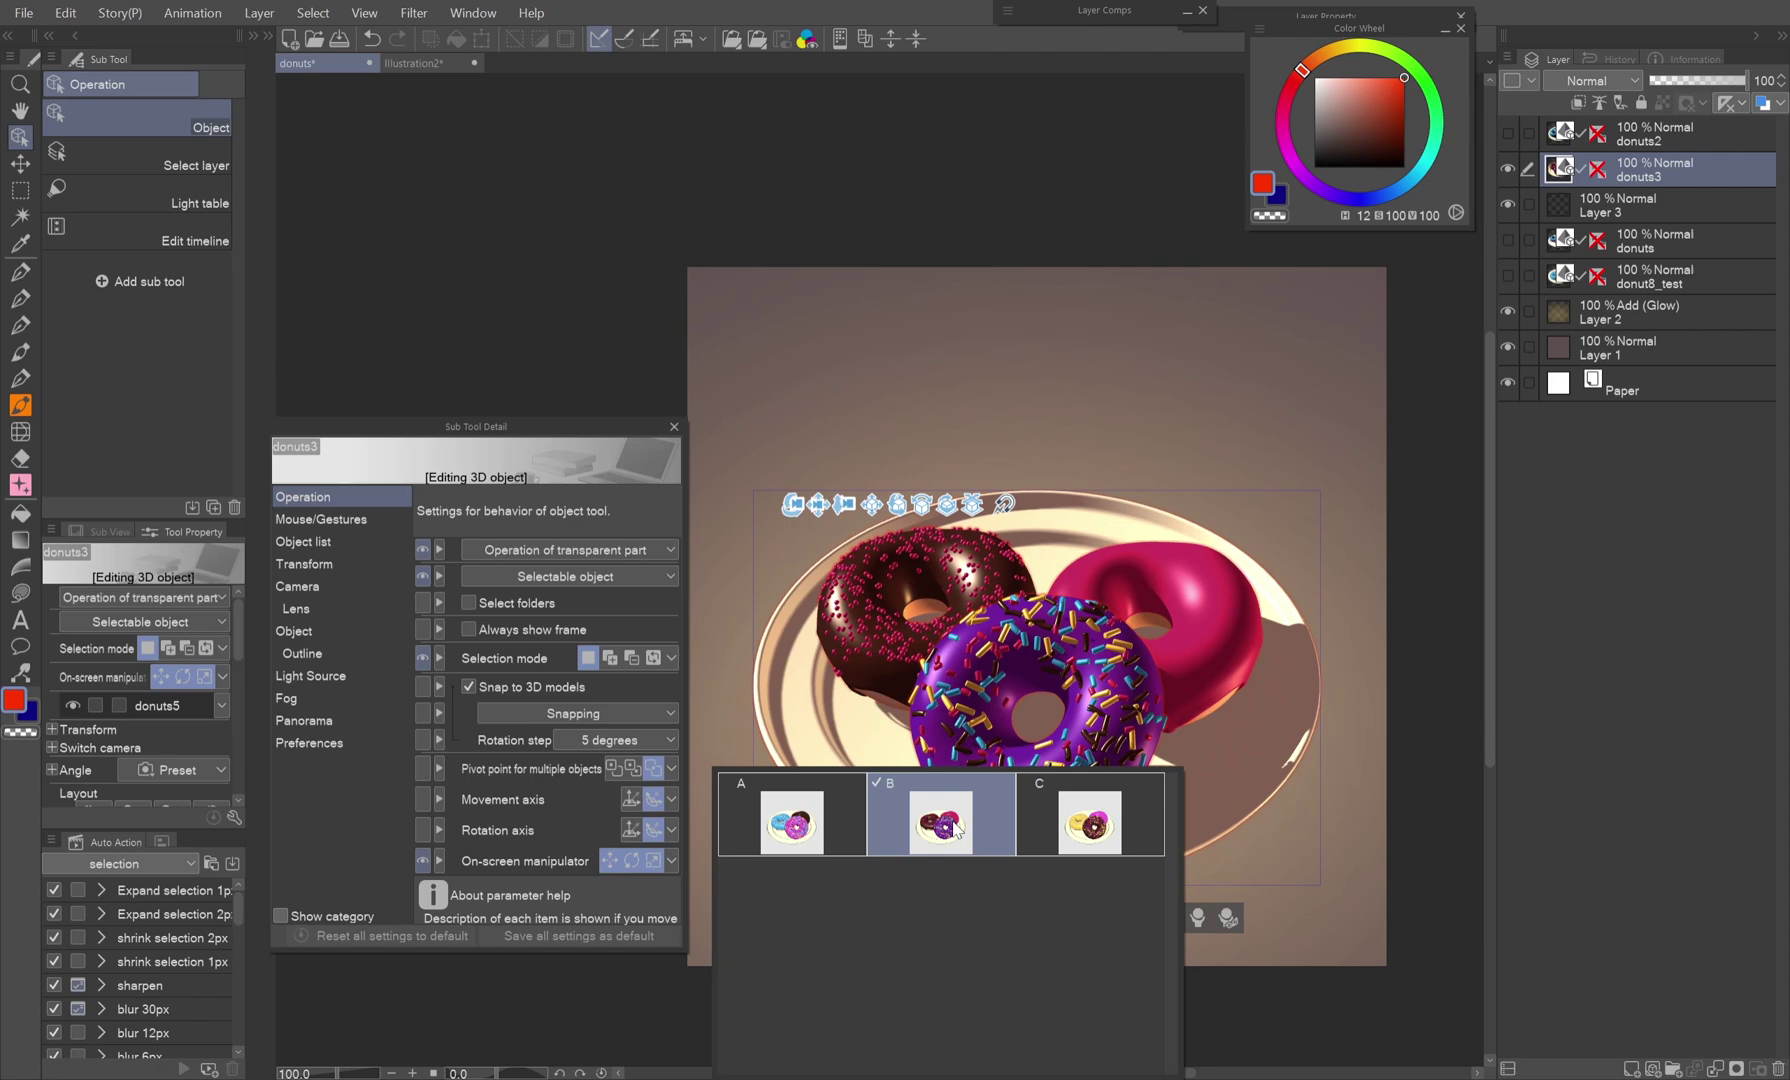
pyautogui.click(791, 823)
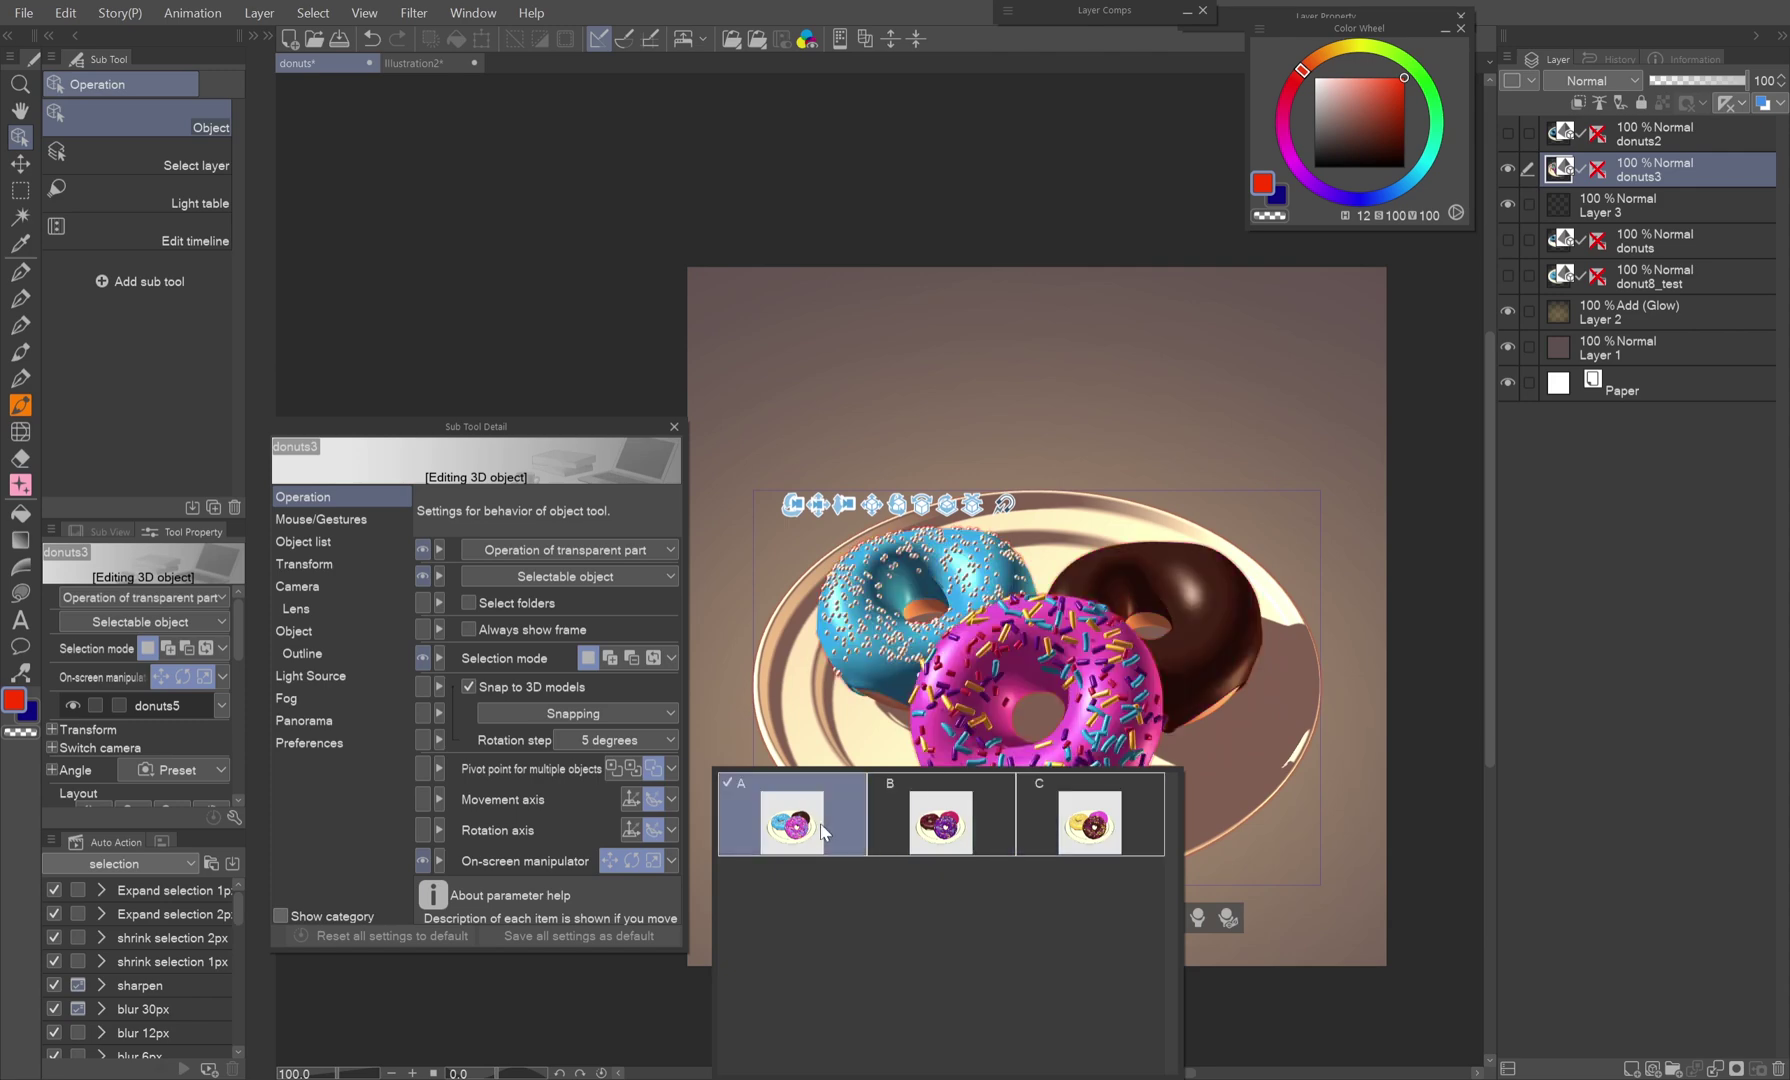
# Try moving the Donut_blue part up off the plate, undo the move, and open the light source settings.
pyautogui.click(315, 545)
pyautogui.scroll(-1, 604, 661)
pyautogui.click(629, 642)
pyautogui.moveTo(928, 560); pyautogui.dragTo(918, 401)
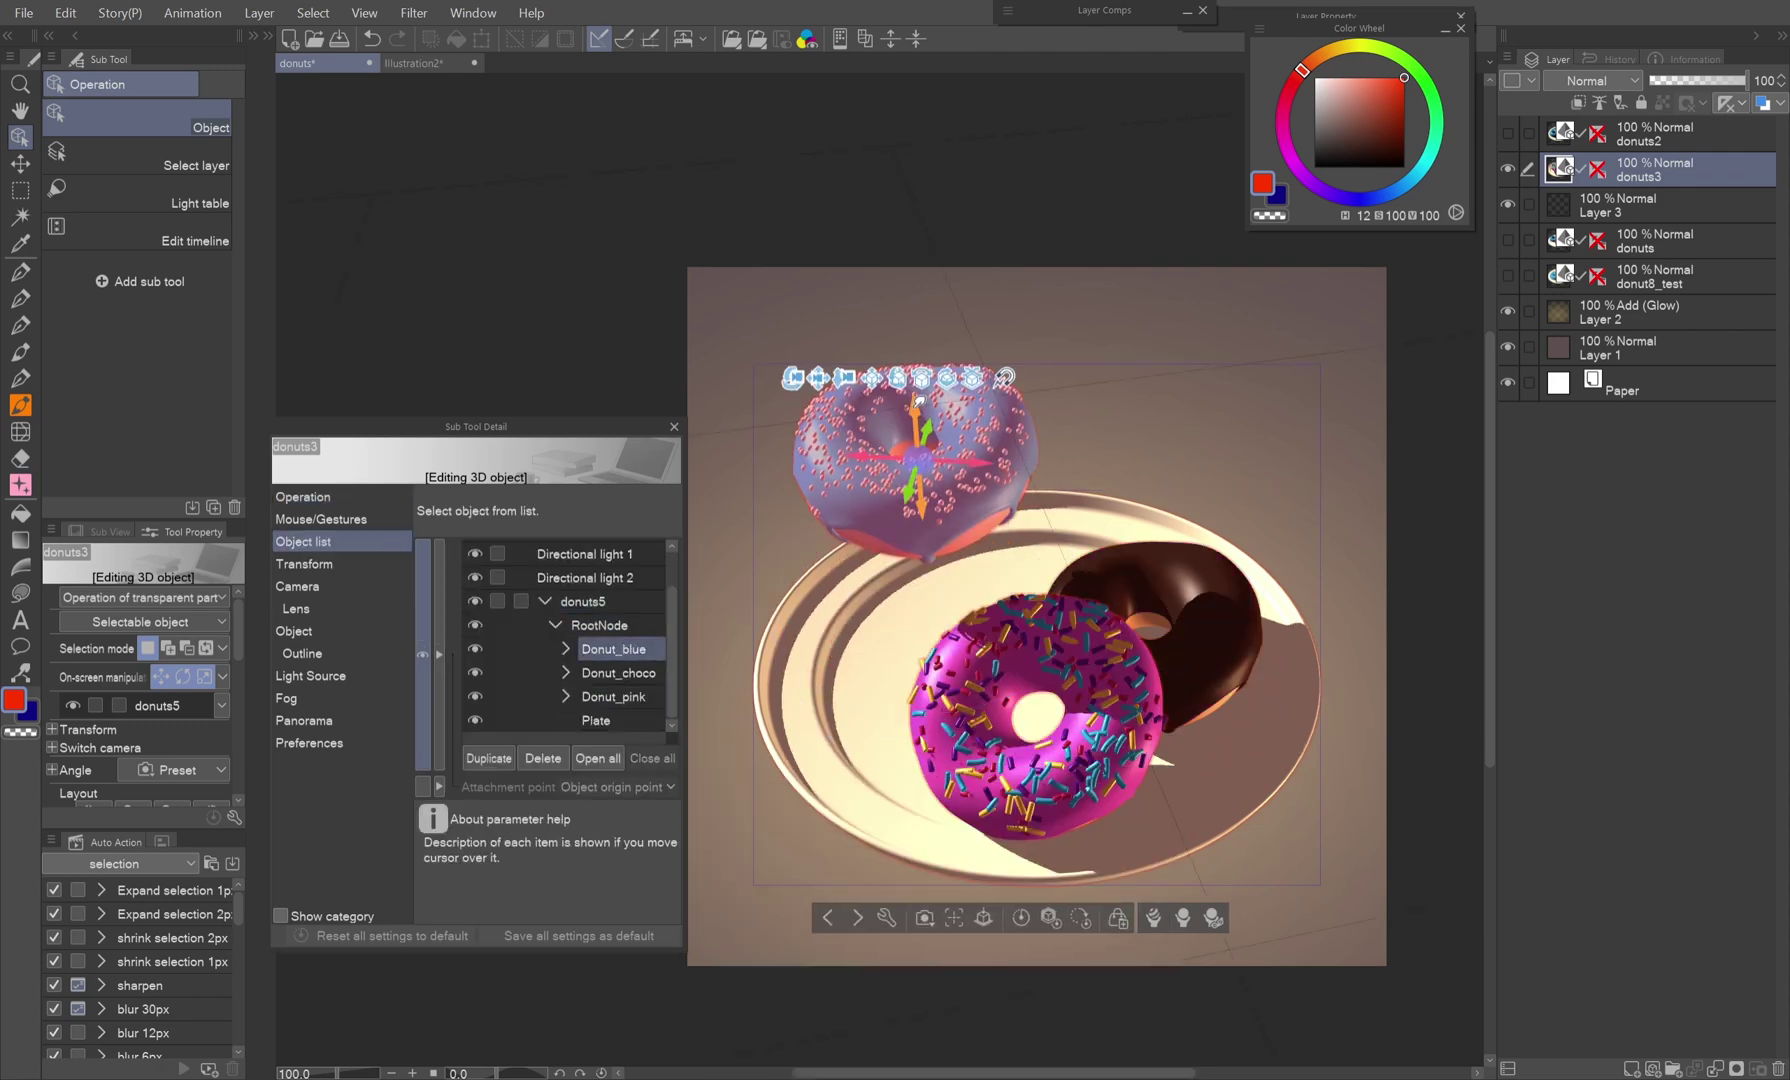
pyautogui.hotkey('ctrl', 'z')
pyautogui.click(310, 675)
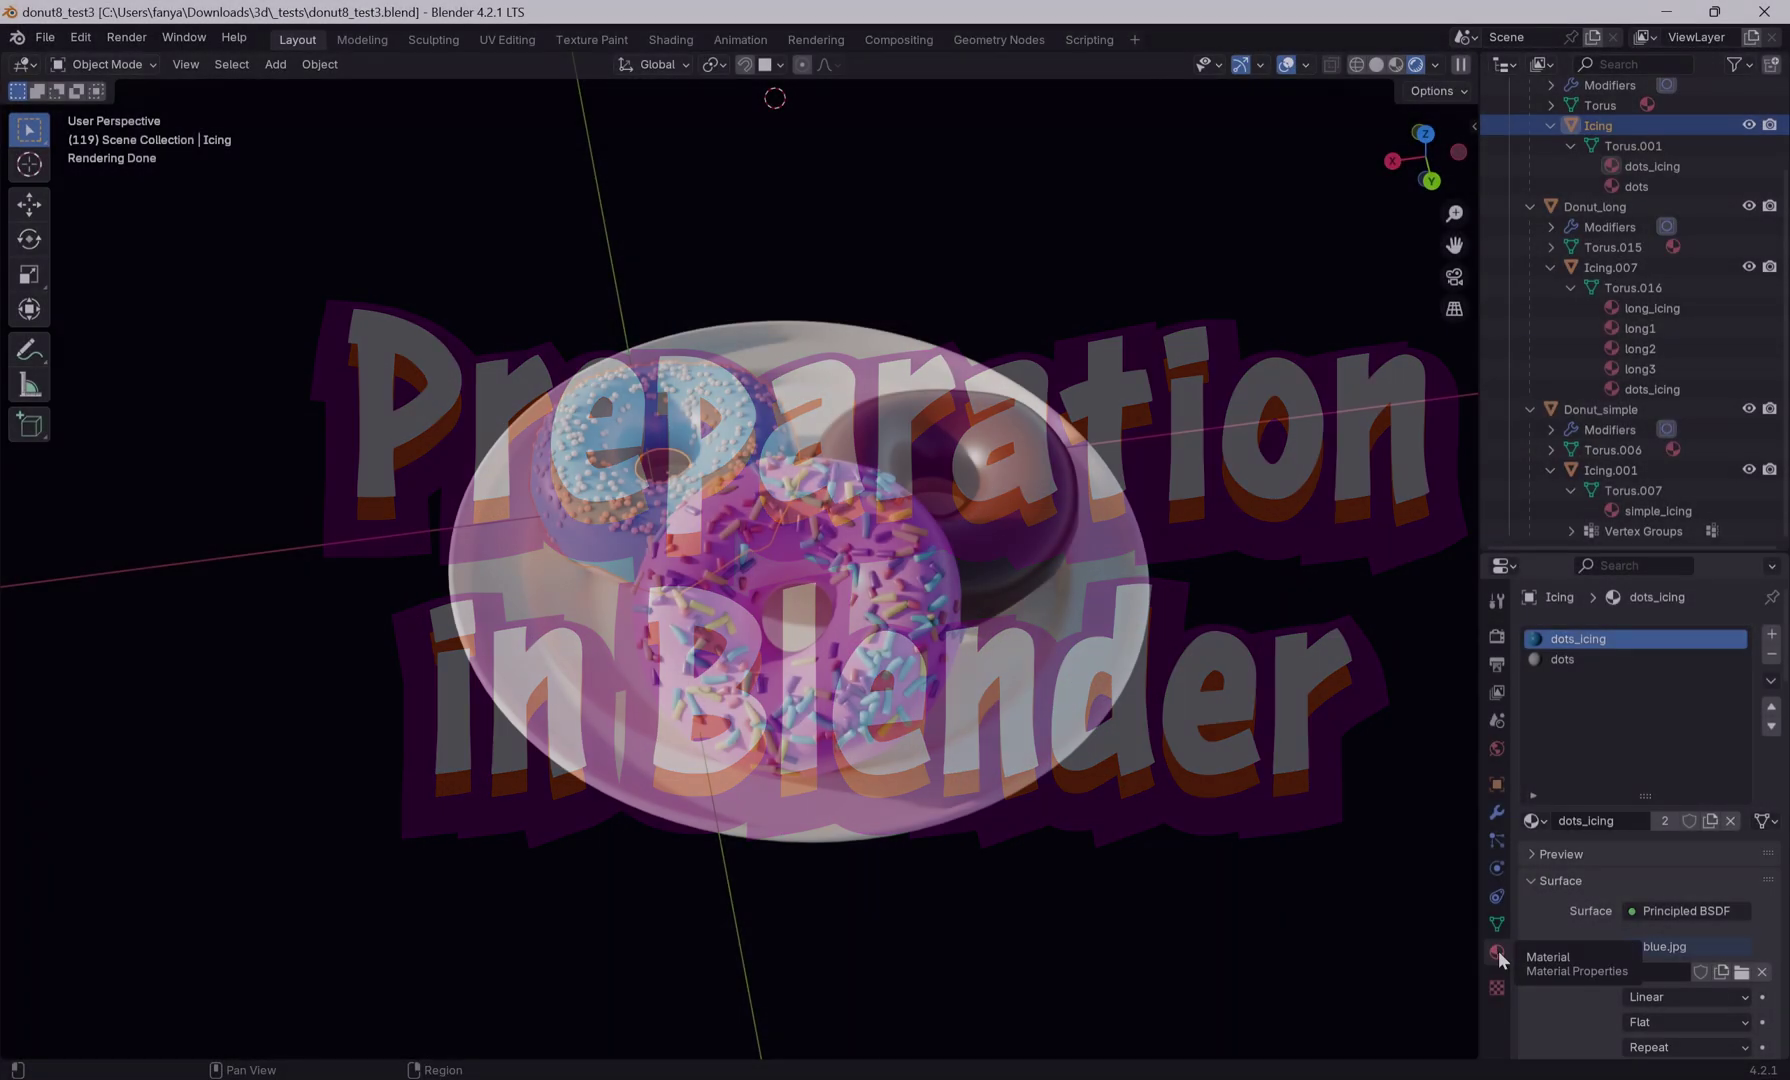
# In Blender, inspect the base color image textures of the chocolate and pink donuts' icing materials, enlarging the material settings area.
pyautogui.click(1022, 570)
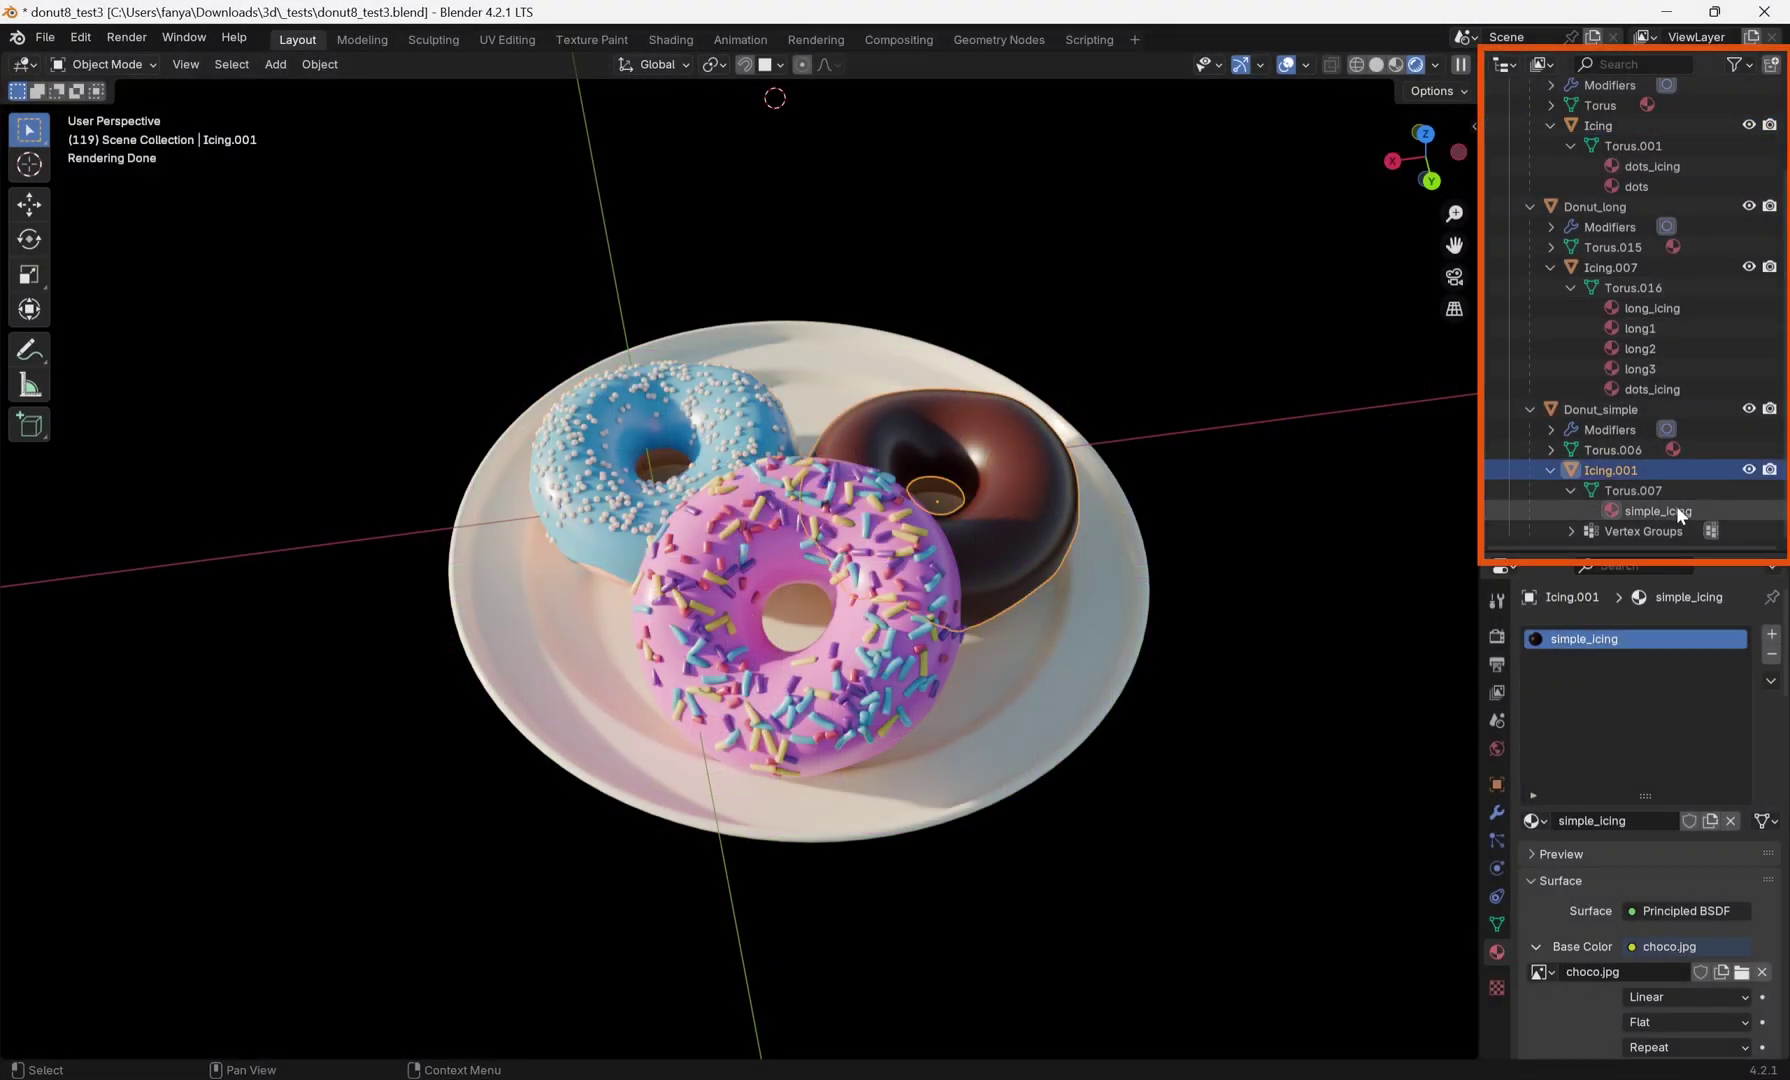
pyautogui.scroll(-1, 1678, 640)
pyautogui.scroll(-1, 1552, 603)
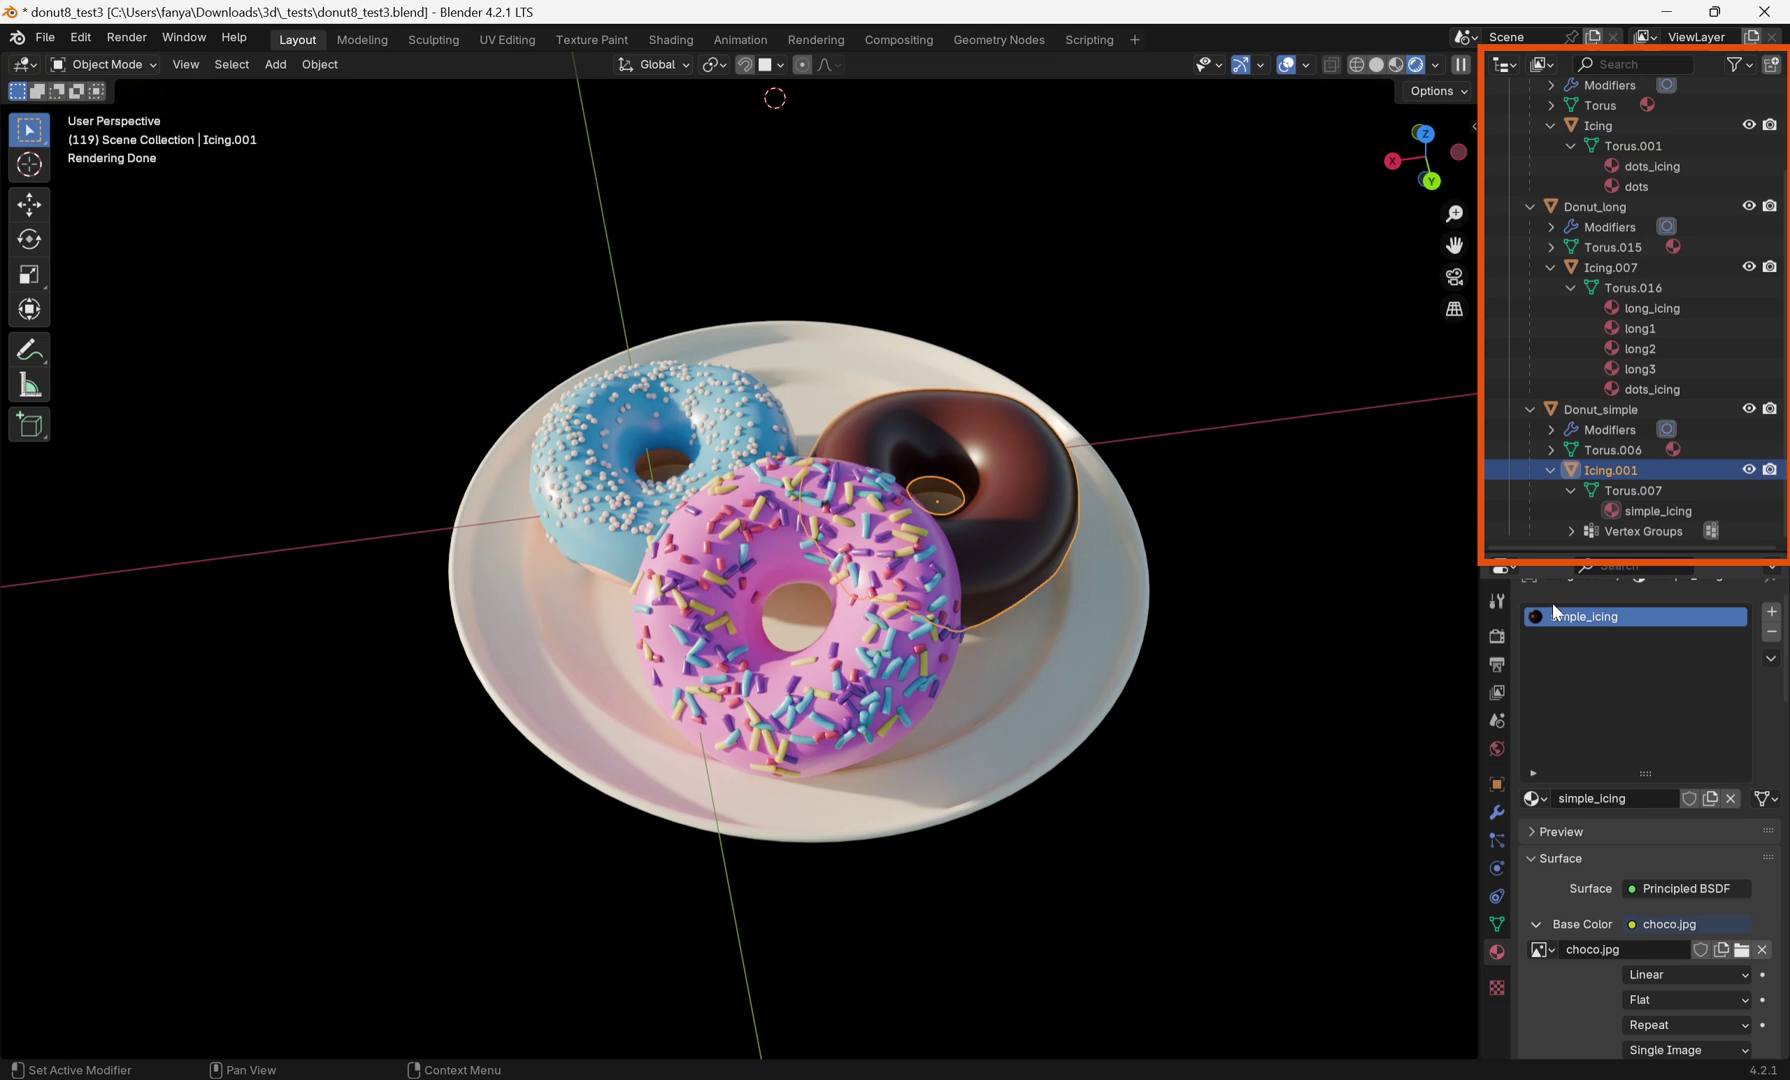
pyautogui.moveTo(1647, 780); pyautogui.dragTo(1647, 718)
pyautogui.click(868, 678)
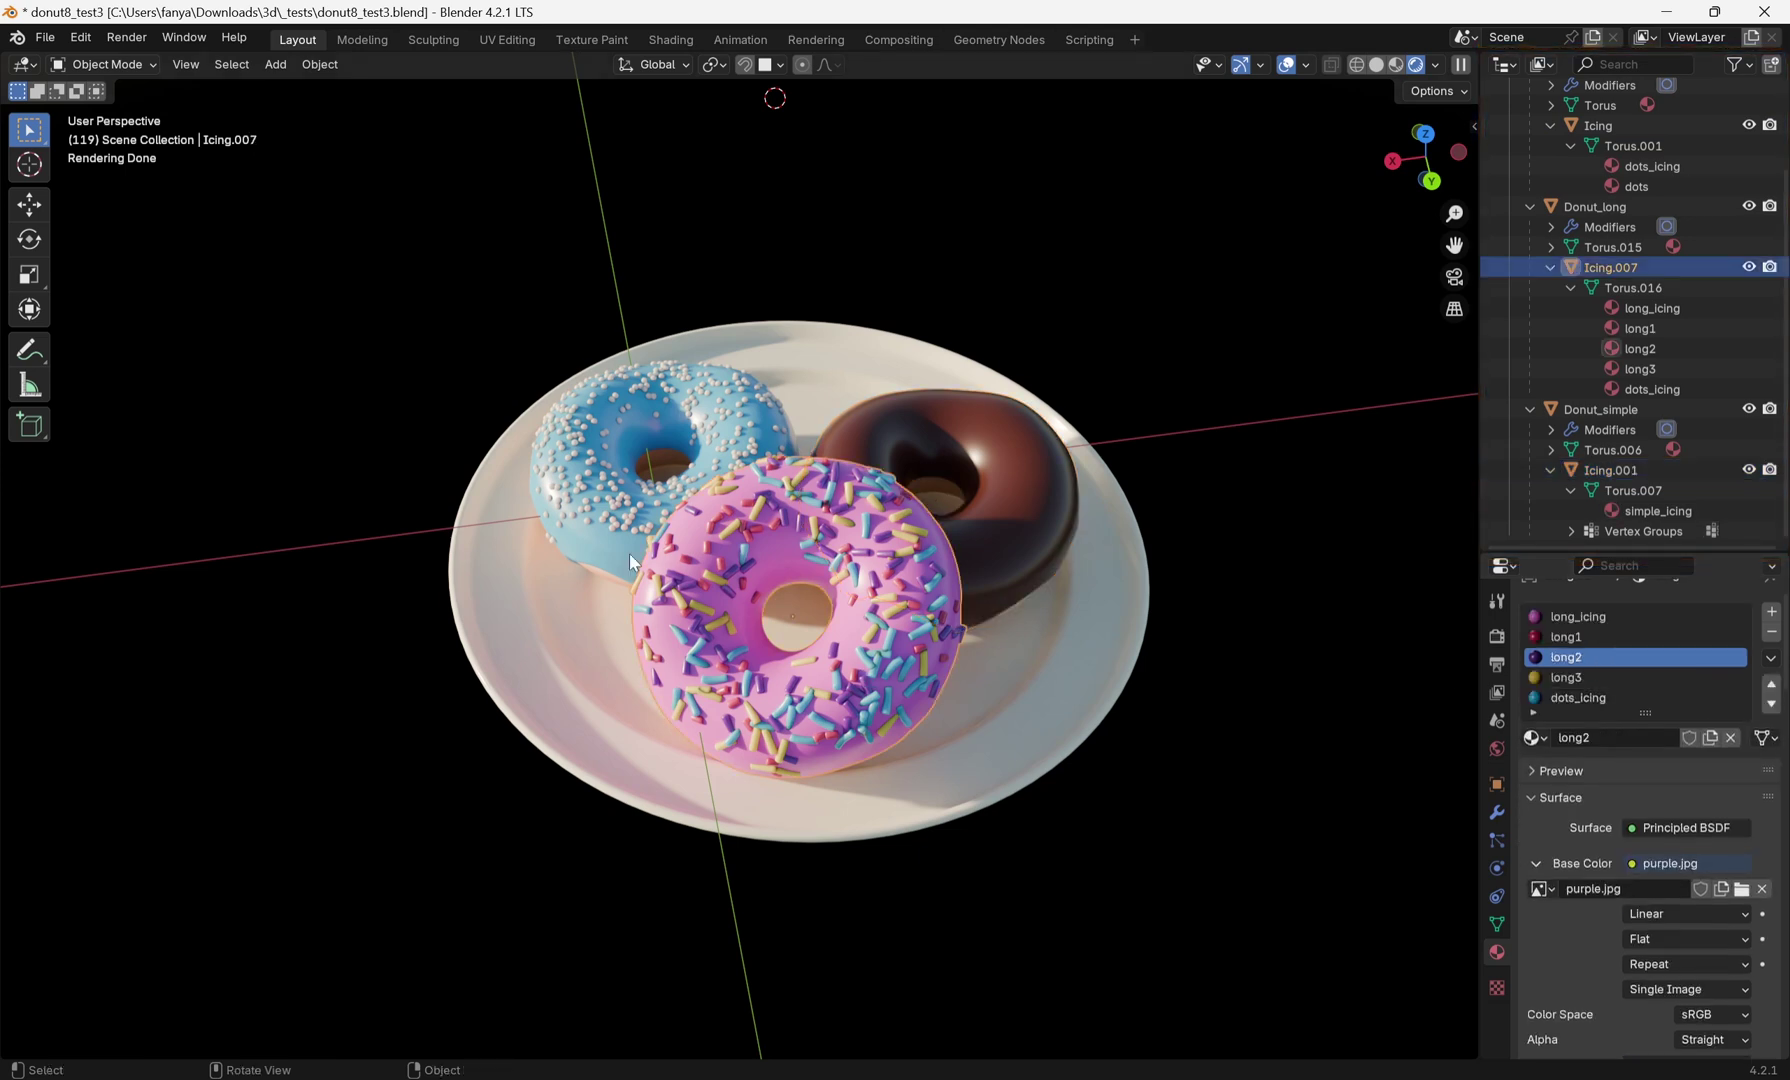
pyautogui.click(1019, 503)
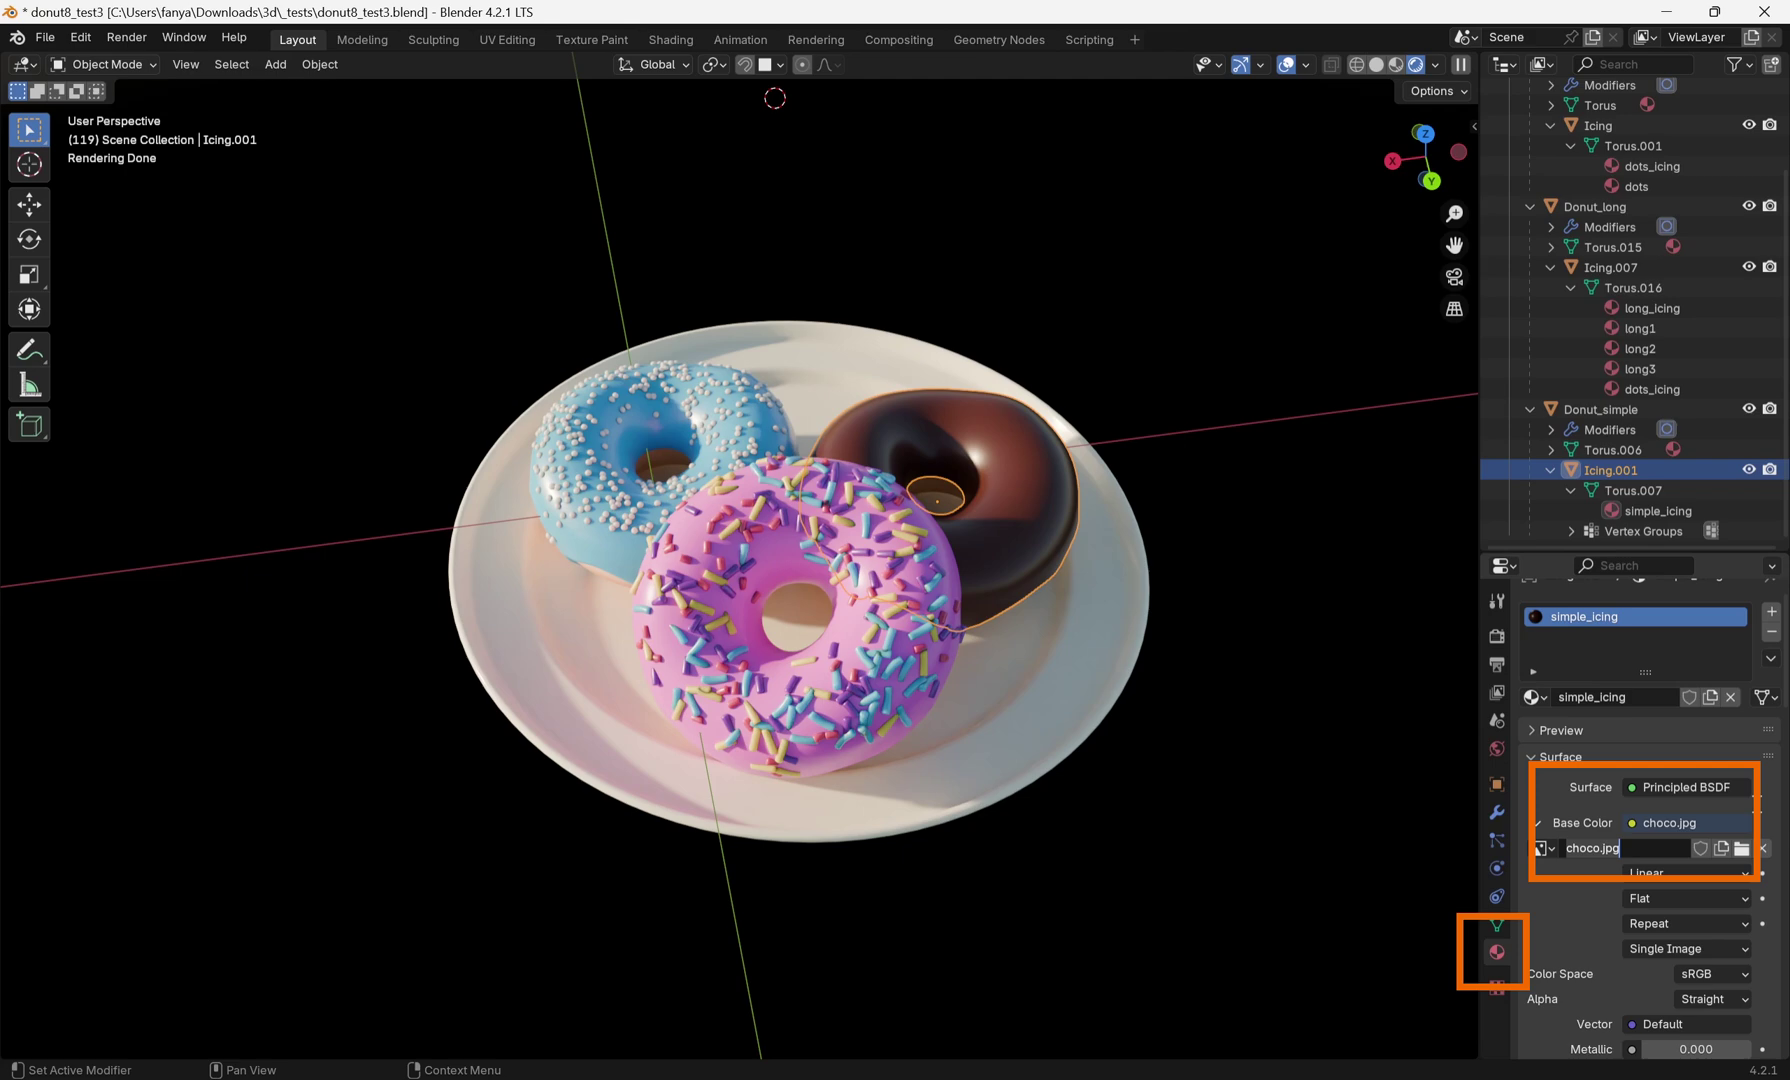
# Select Icing.007 and go through its long3, dots_icing and long1 material slots to check their base color images.
pyautogui.click(1610, 267)
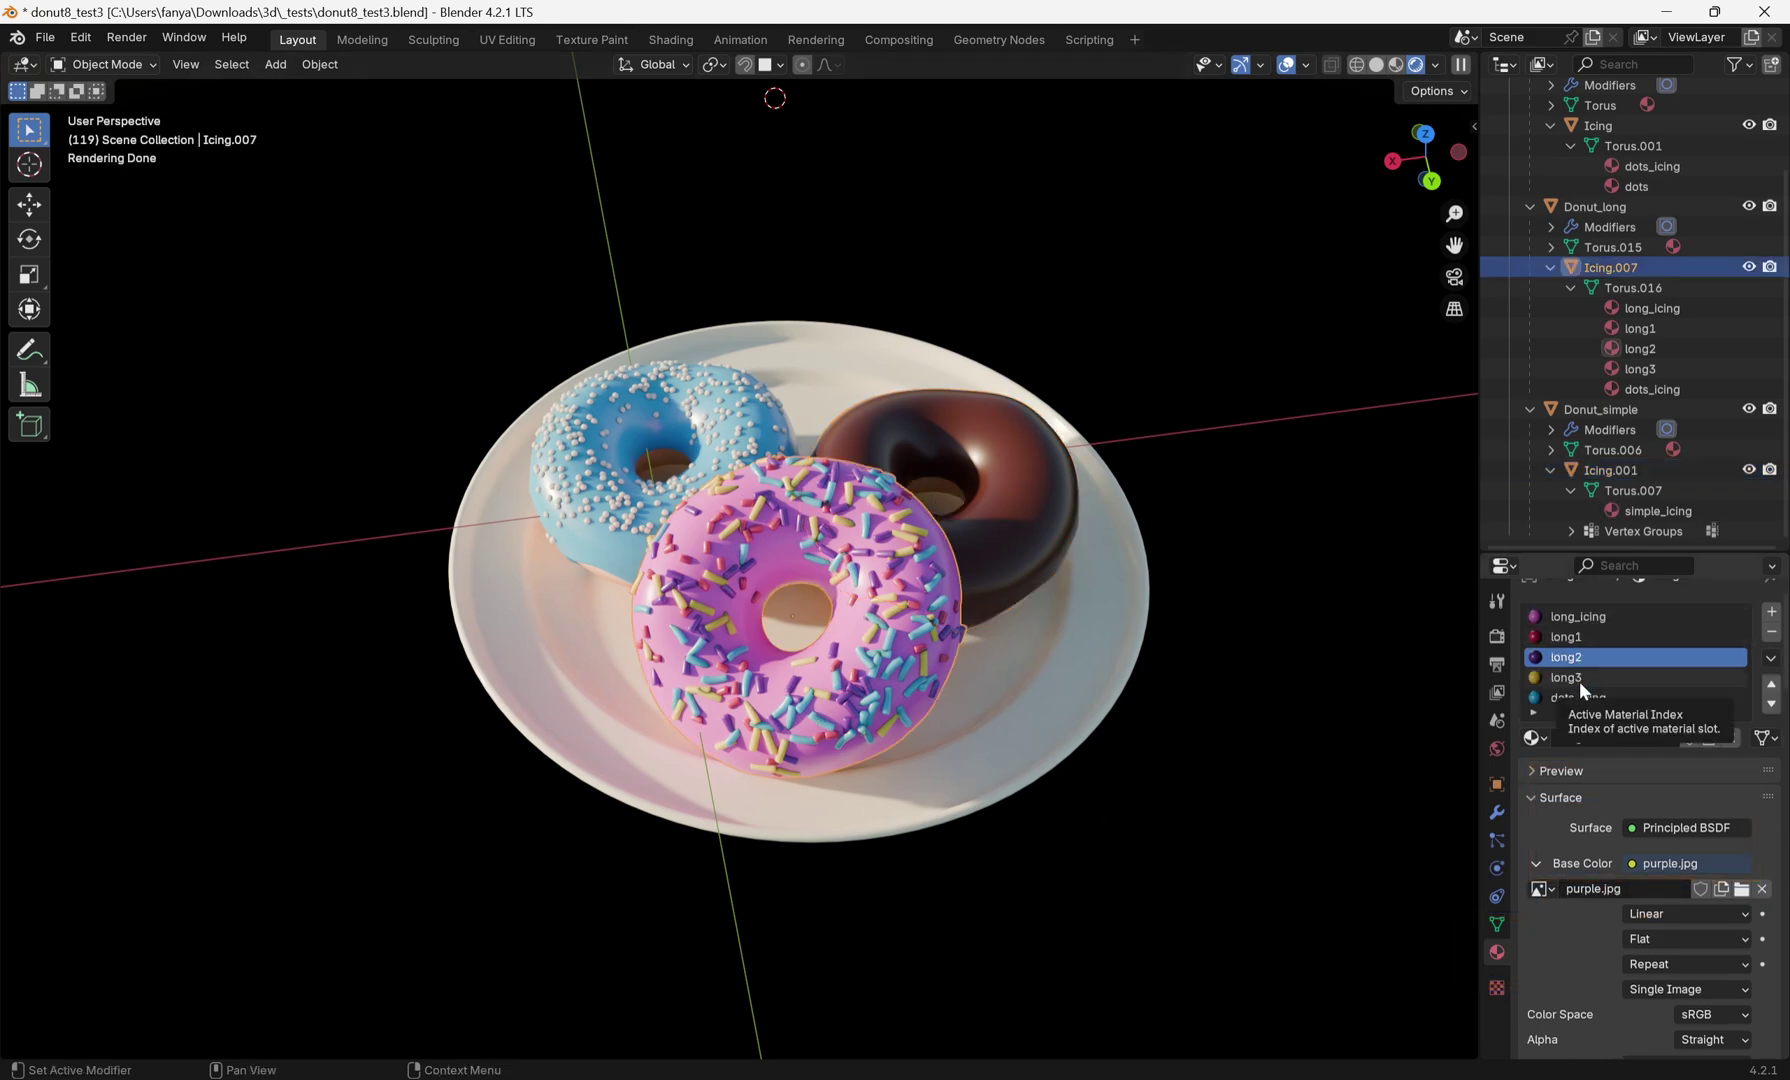
pyautogui.click(1581, 678)
pyautogui.click(1618, 699)
pyautogui.click(1622, 634)
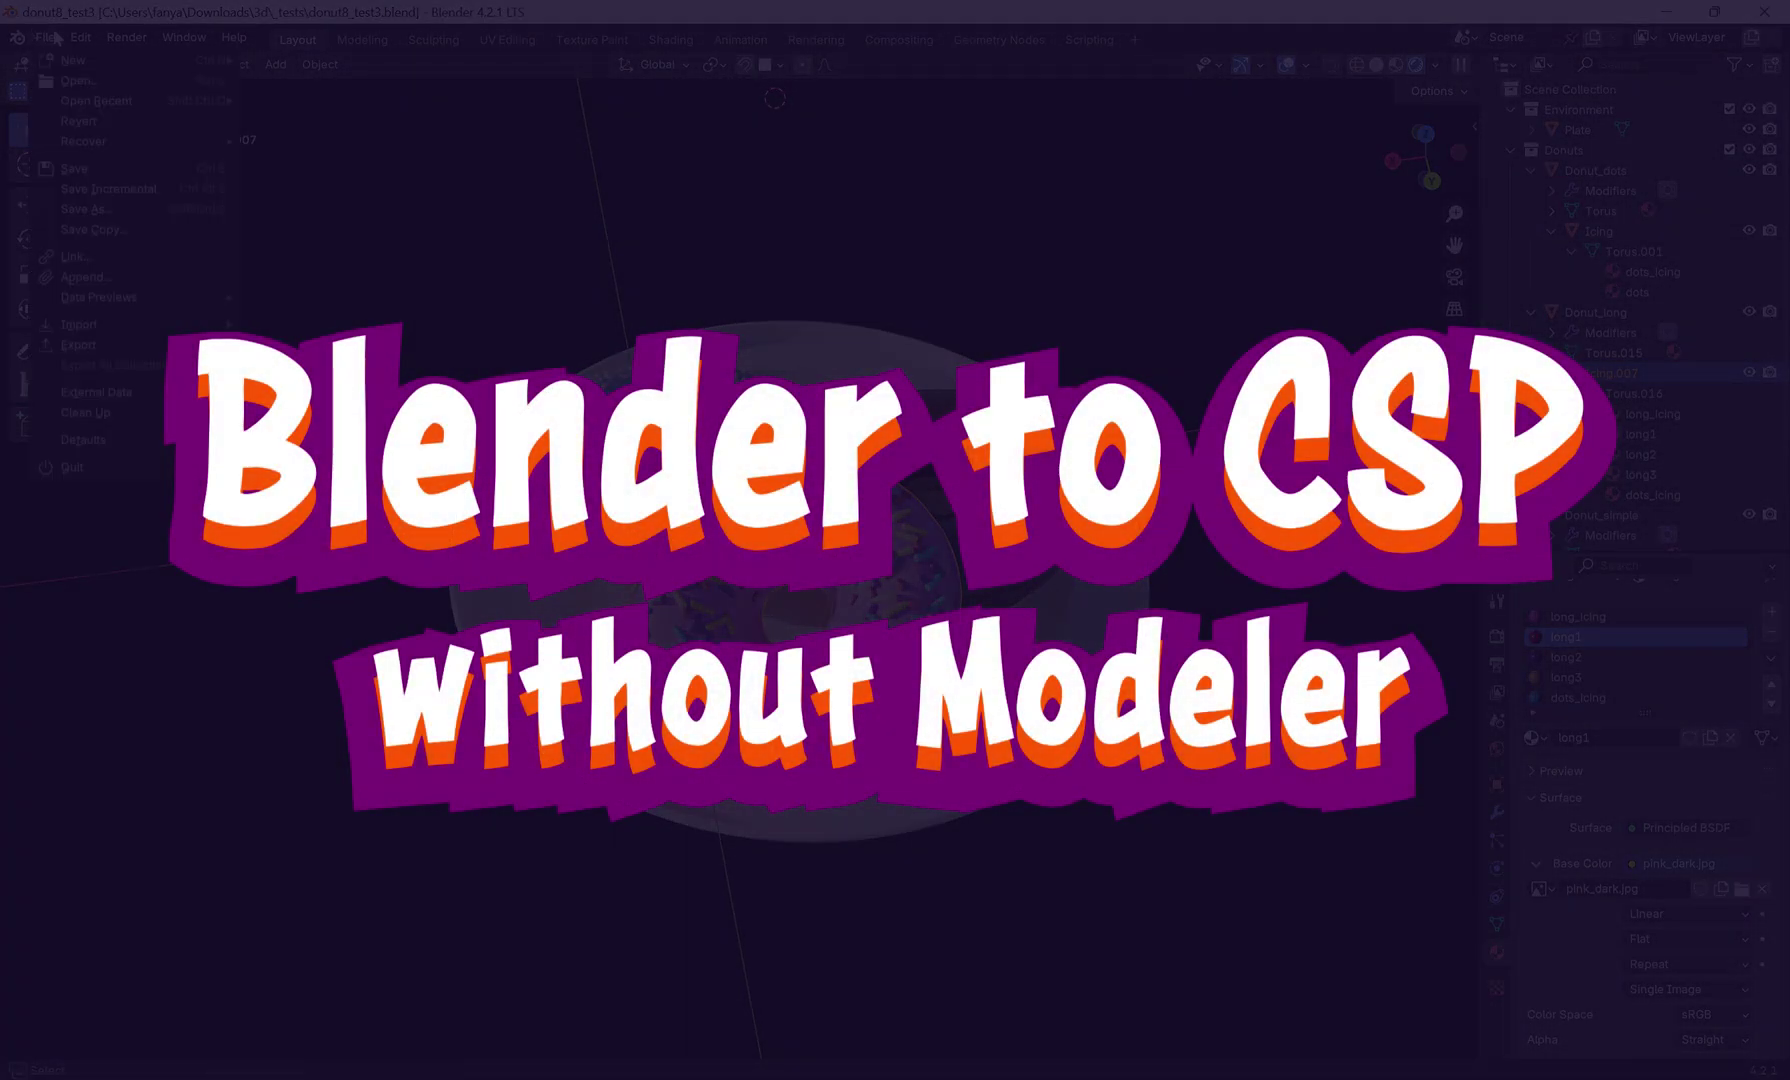
# Export the scene as donut8_test3.glb in glTF Binary (.glb) format with Apply Modifiers enabled for the mesh.
pyautogui.moveTo(90, 344)
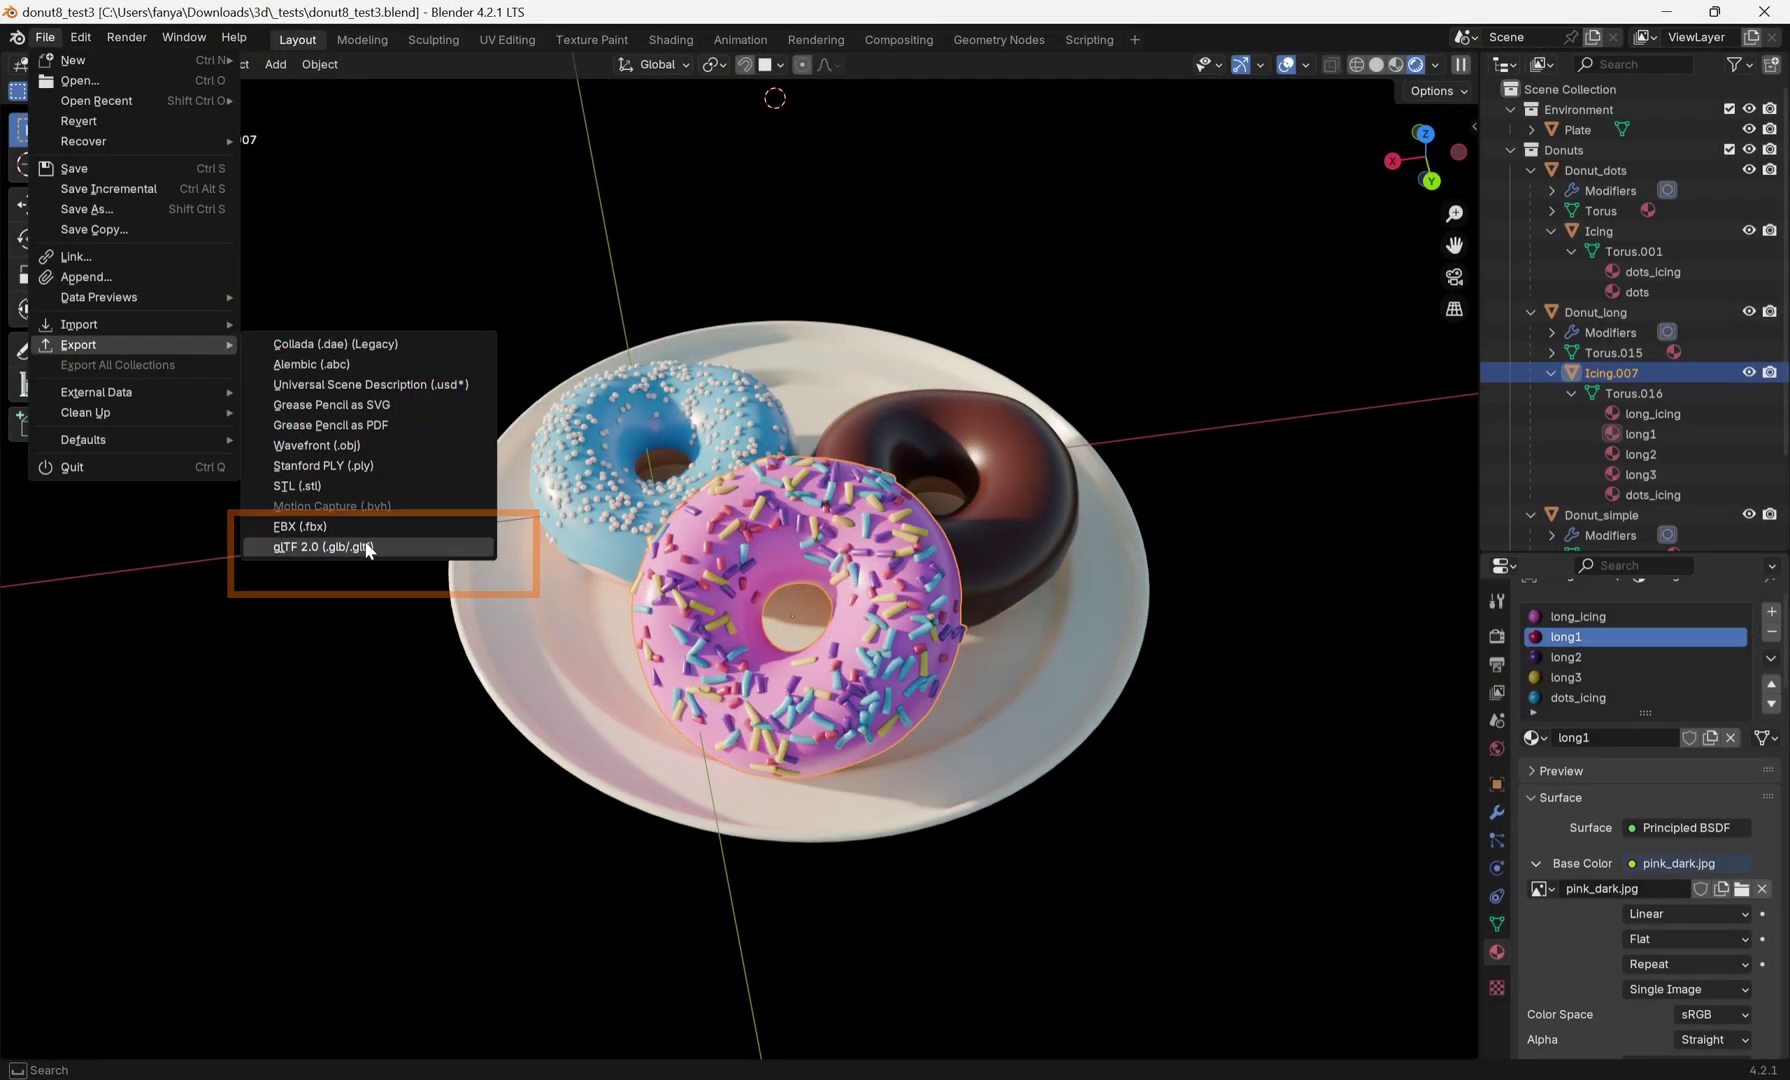
pyautogui.click(367, 549)
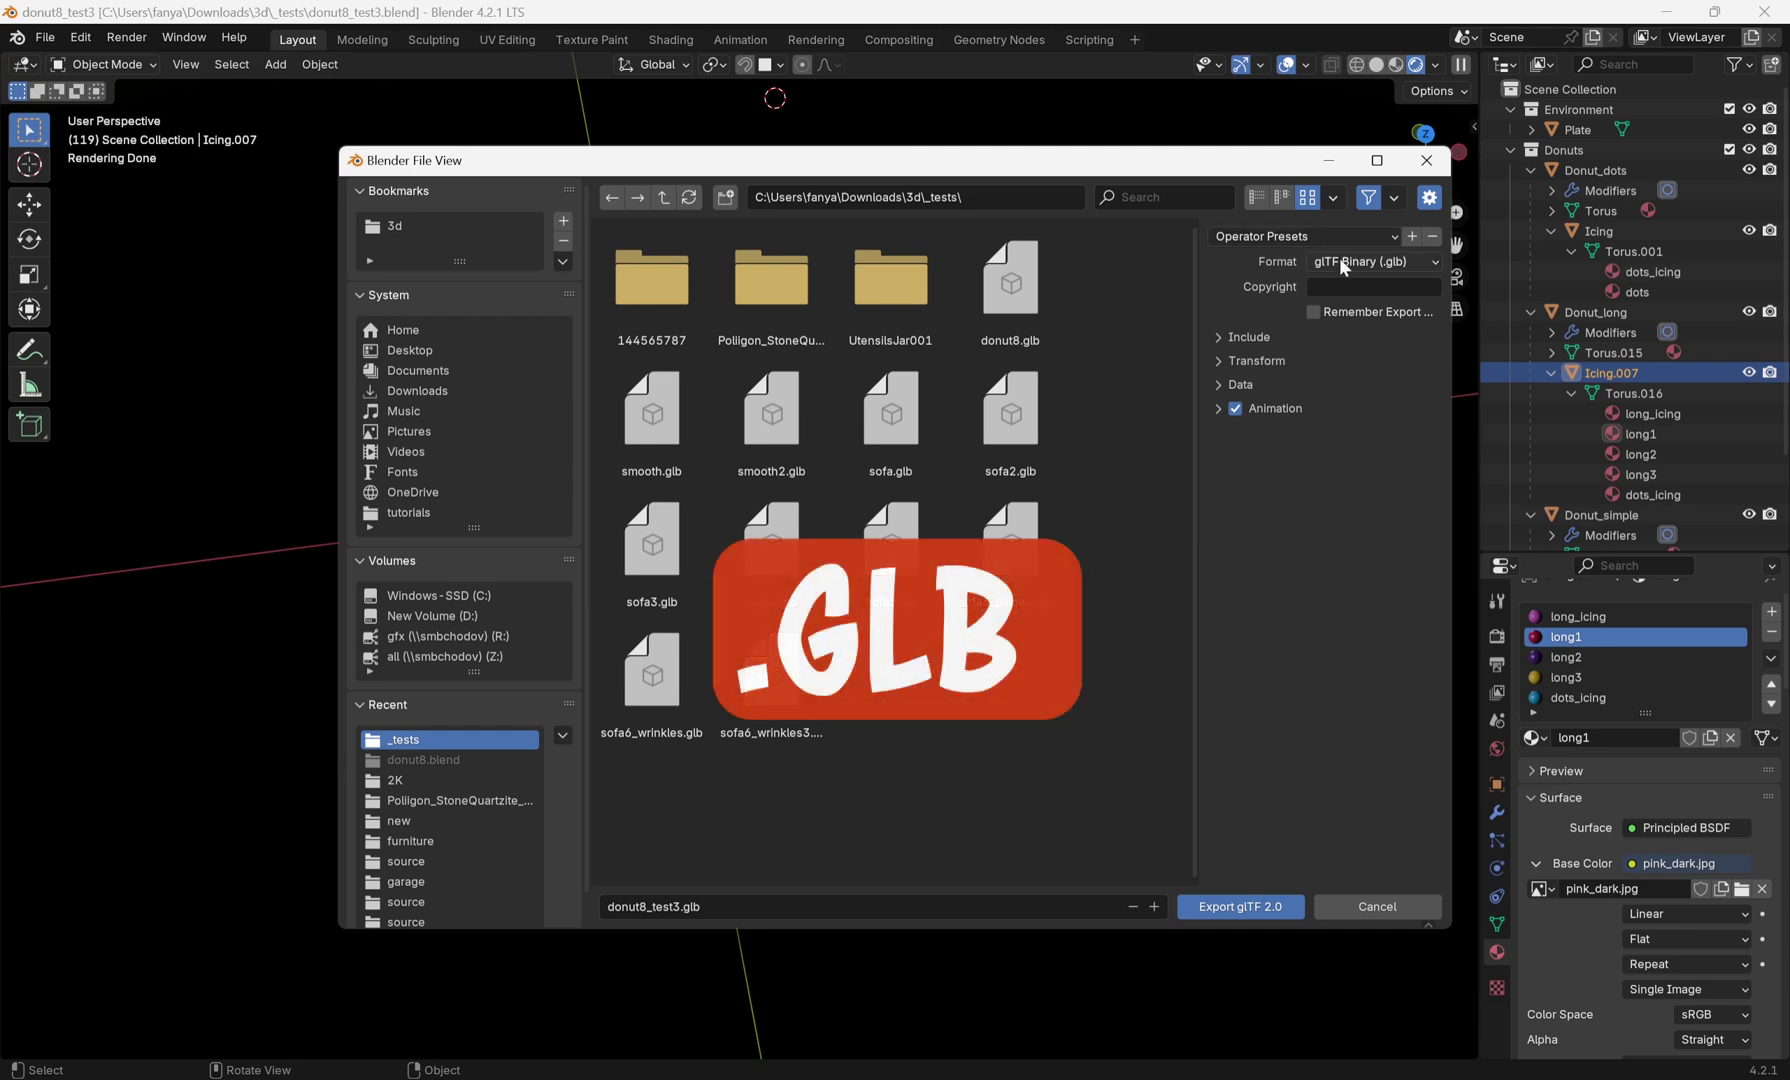
pyautogui.click(1214, 336)
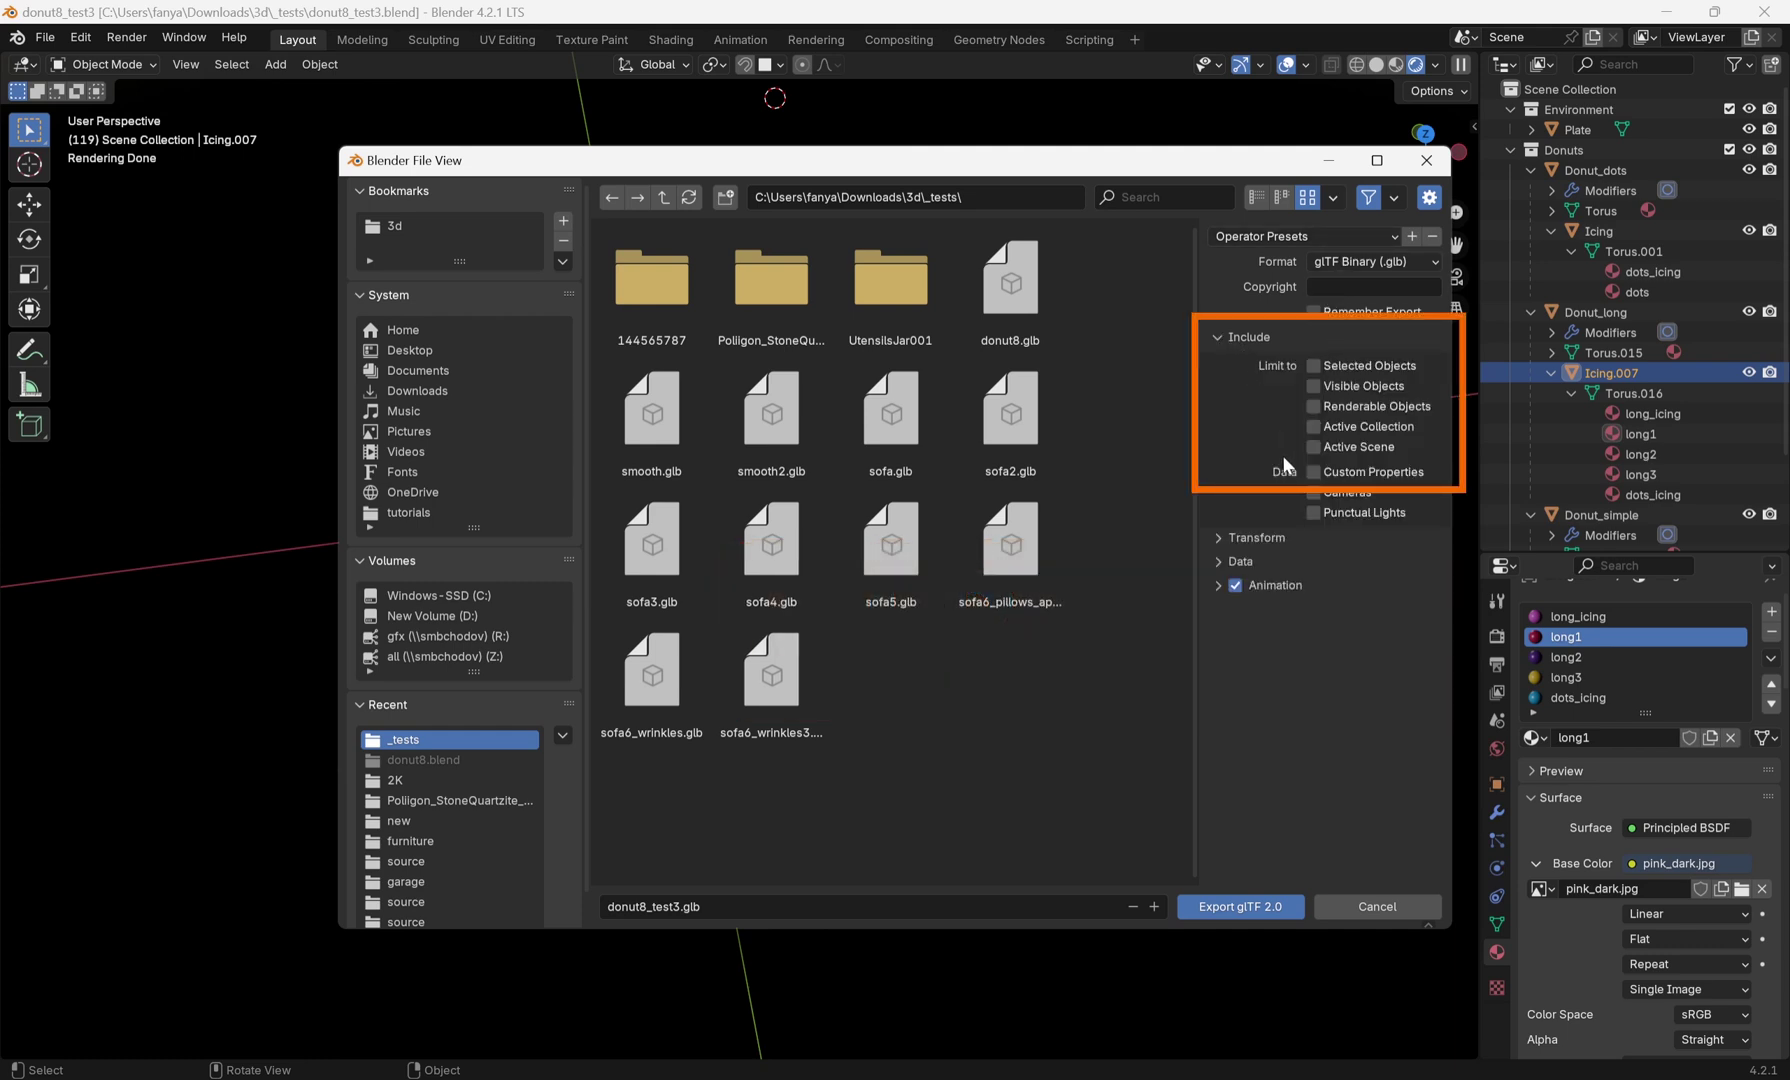
pyautogui.click(1218, 538)
pyautogui.click(1218, 592)
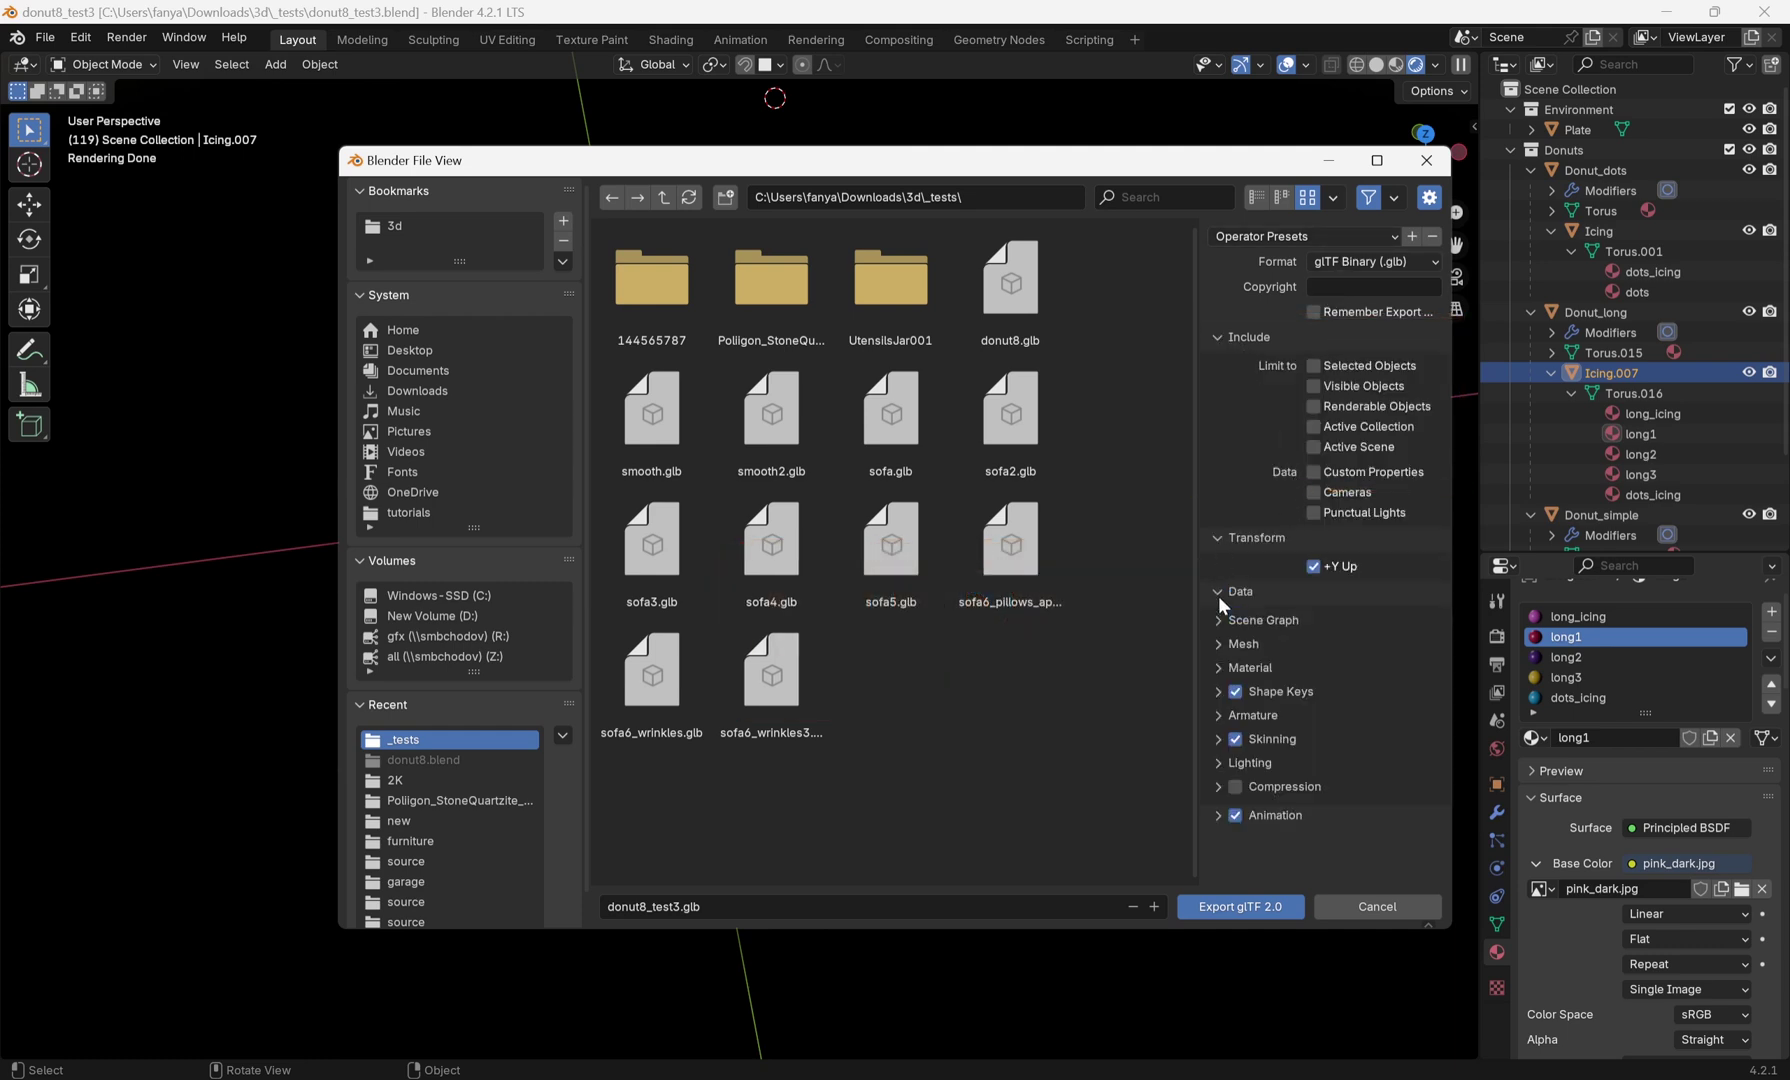
pyautogui.click(1218, 644)
pyautogui.scroll(-2, 1356, 720)
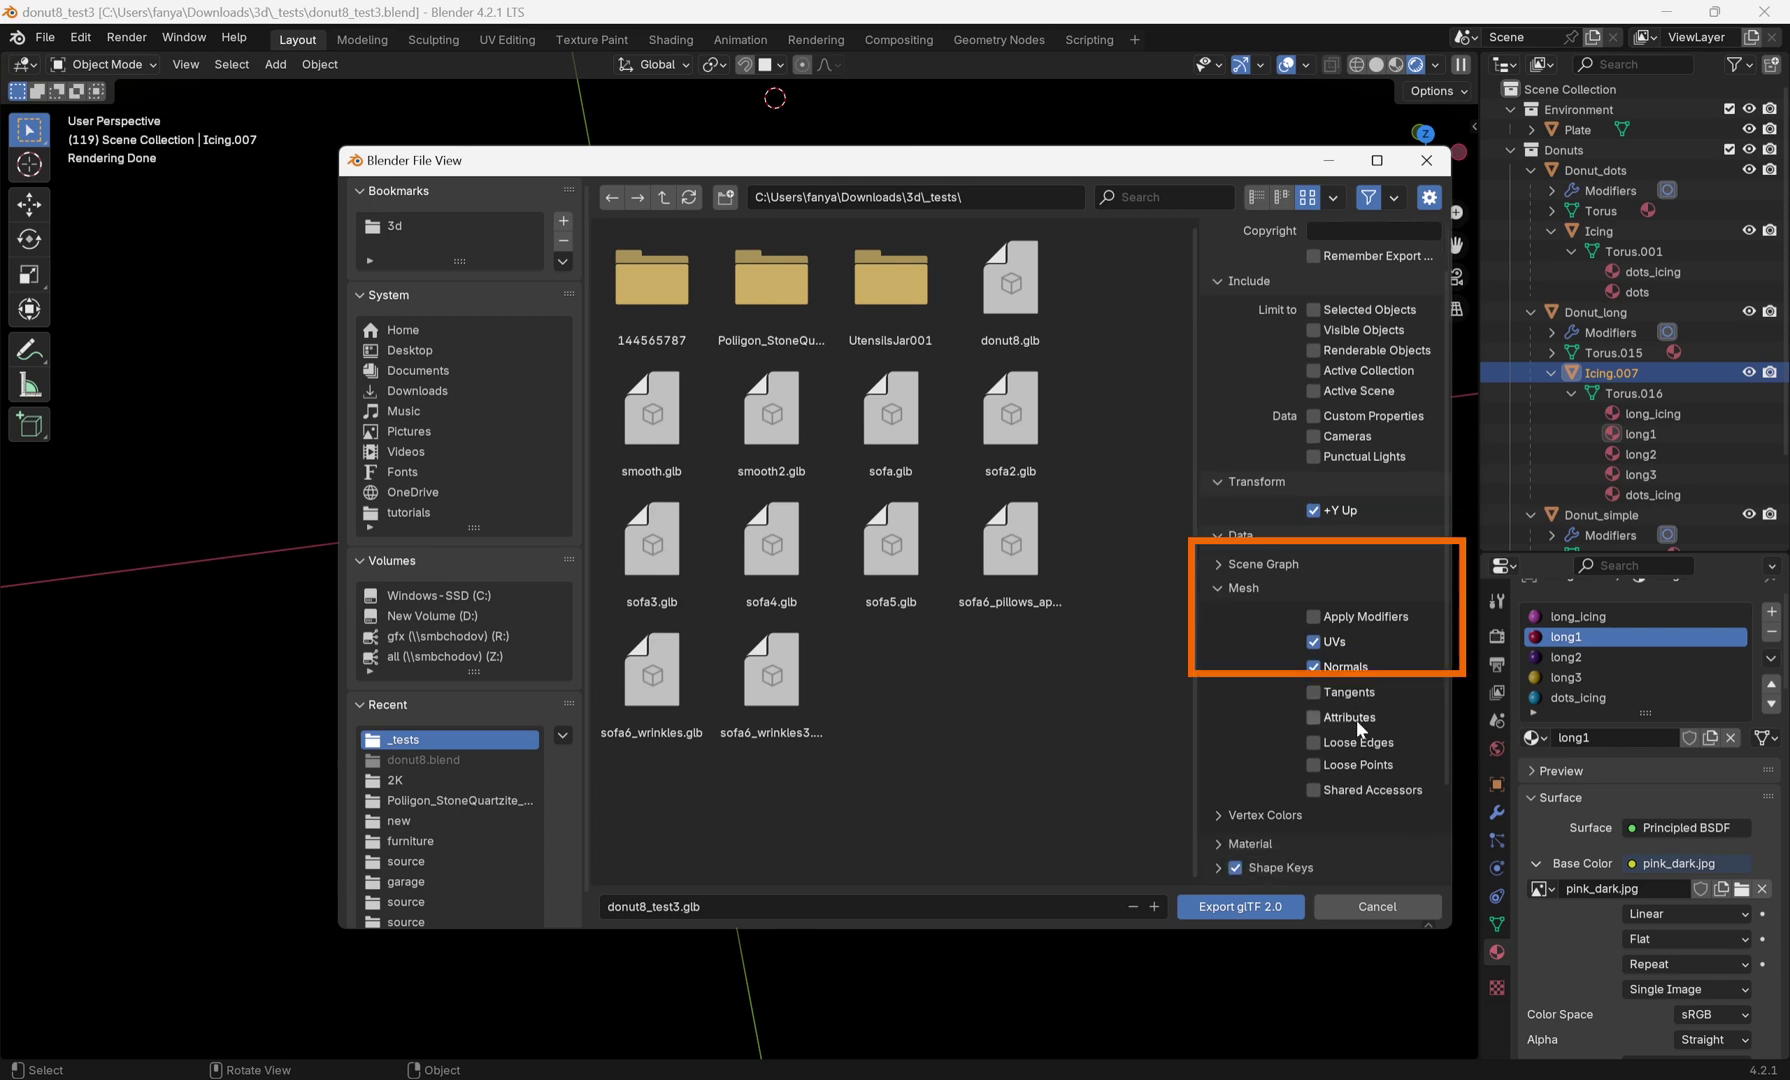
pyautogui.click(1315, 589)
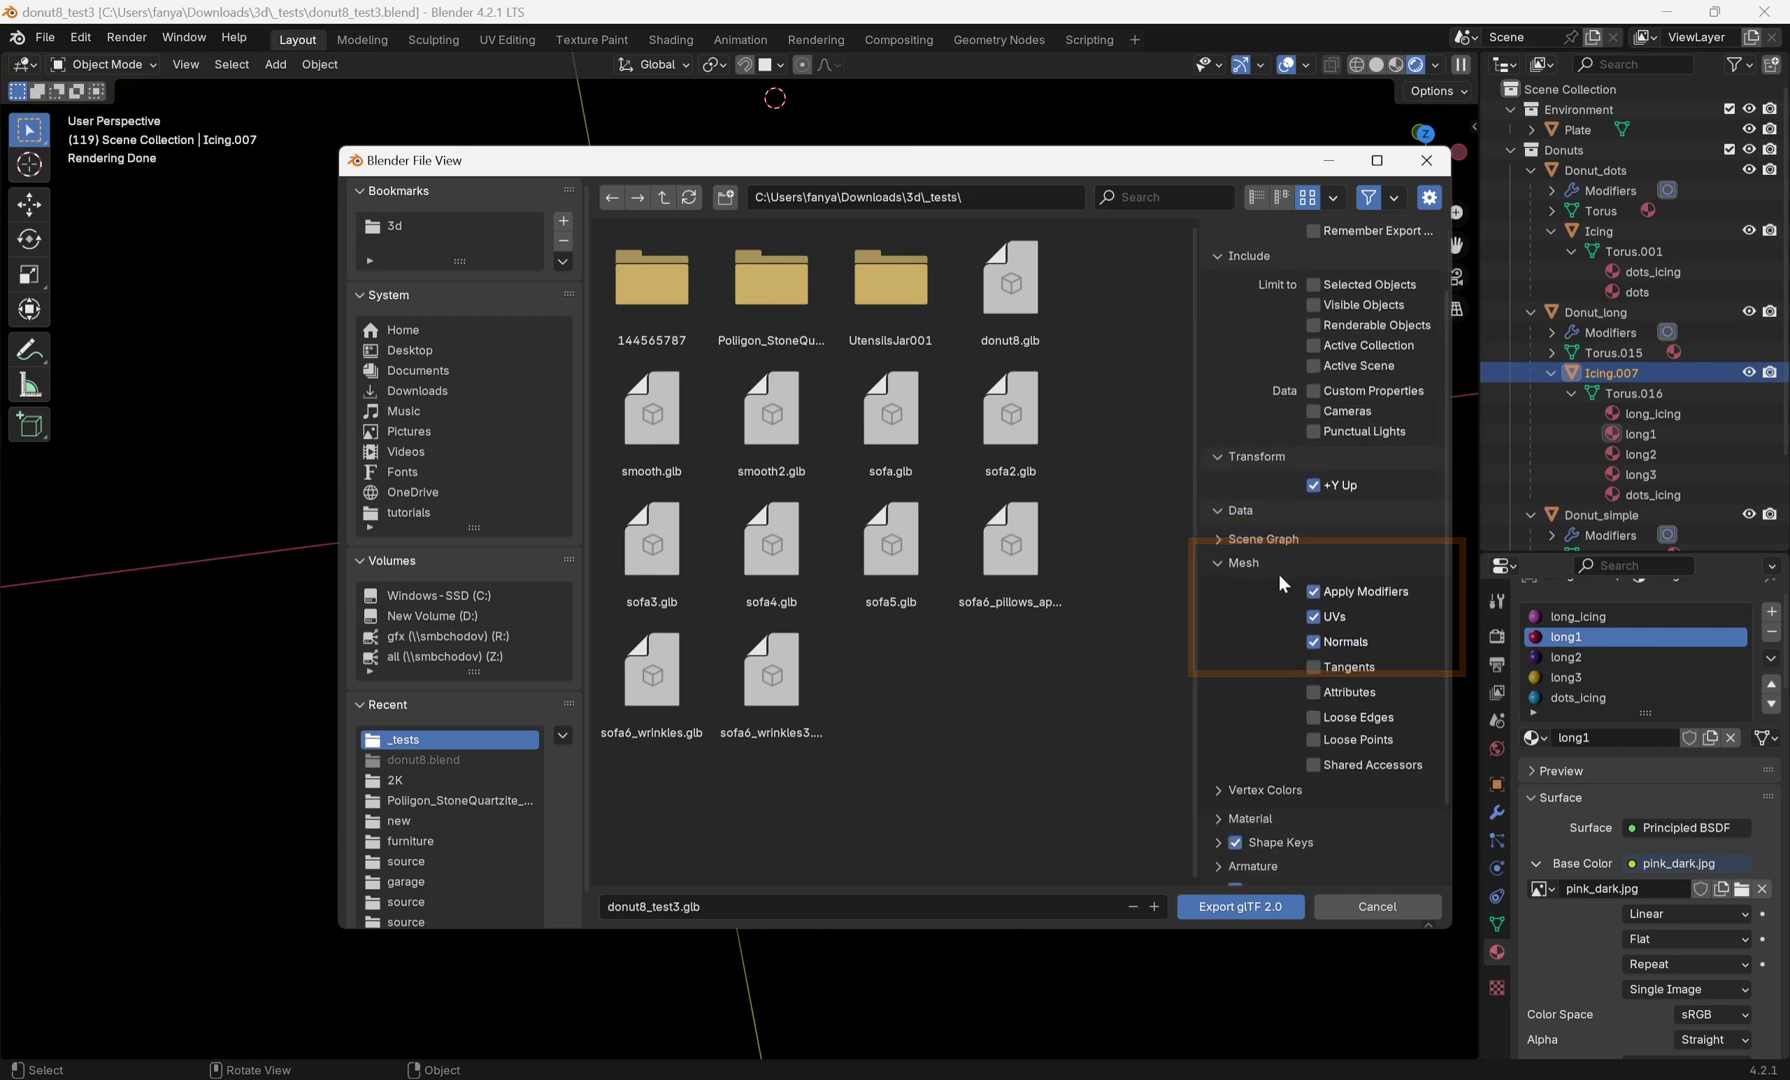
pyautogui.scroll(3, 1278, 573)
pyautogui.click(1238, 906)
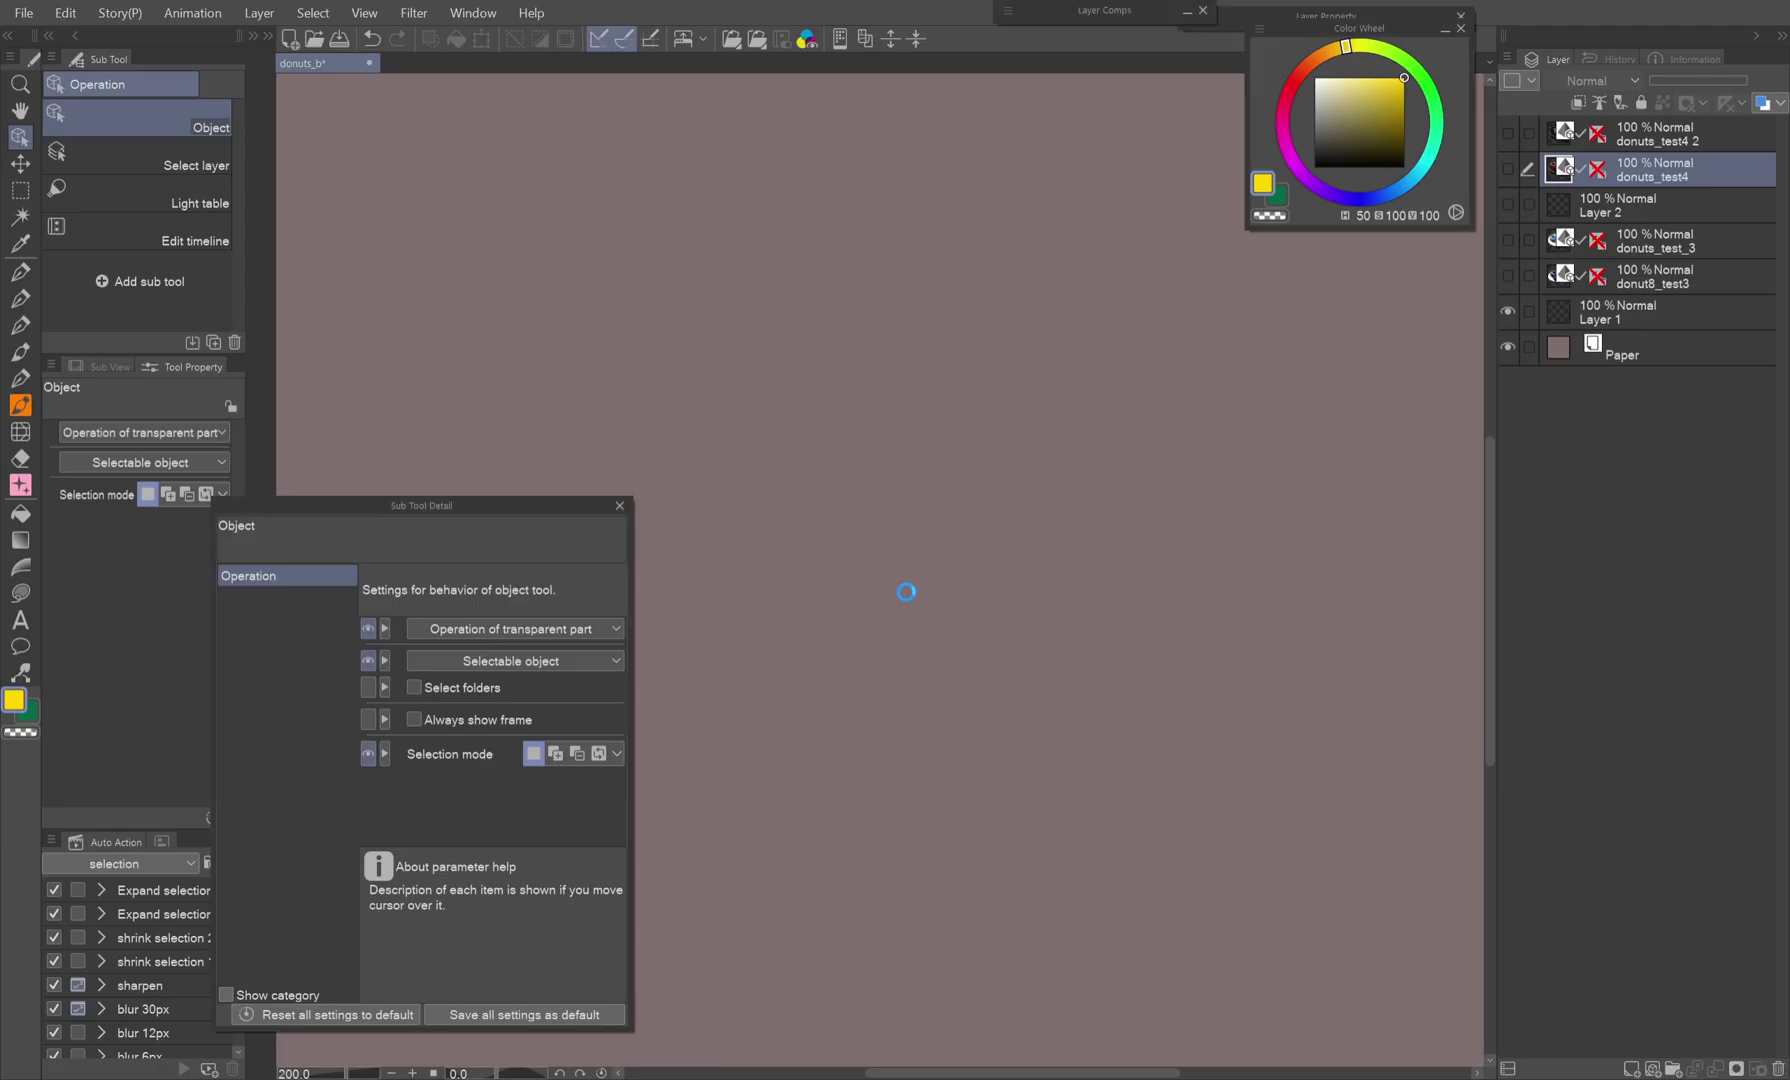
# In Clip Studio Paint, bring donut8_test3 onto the canvas and check its parts in the object list, hiding and reshowing Donut_long.
pyautogui.moveTo(836, 757); pyautogui.dragTo(1440, 925)
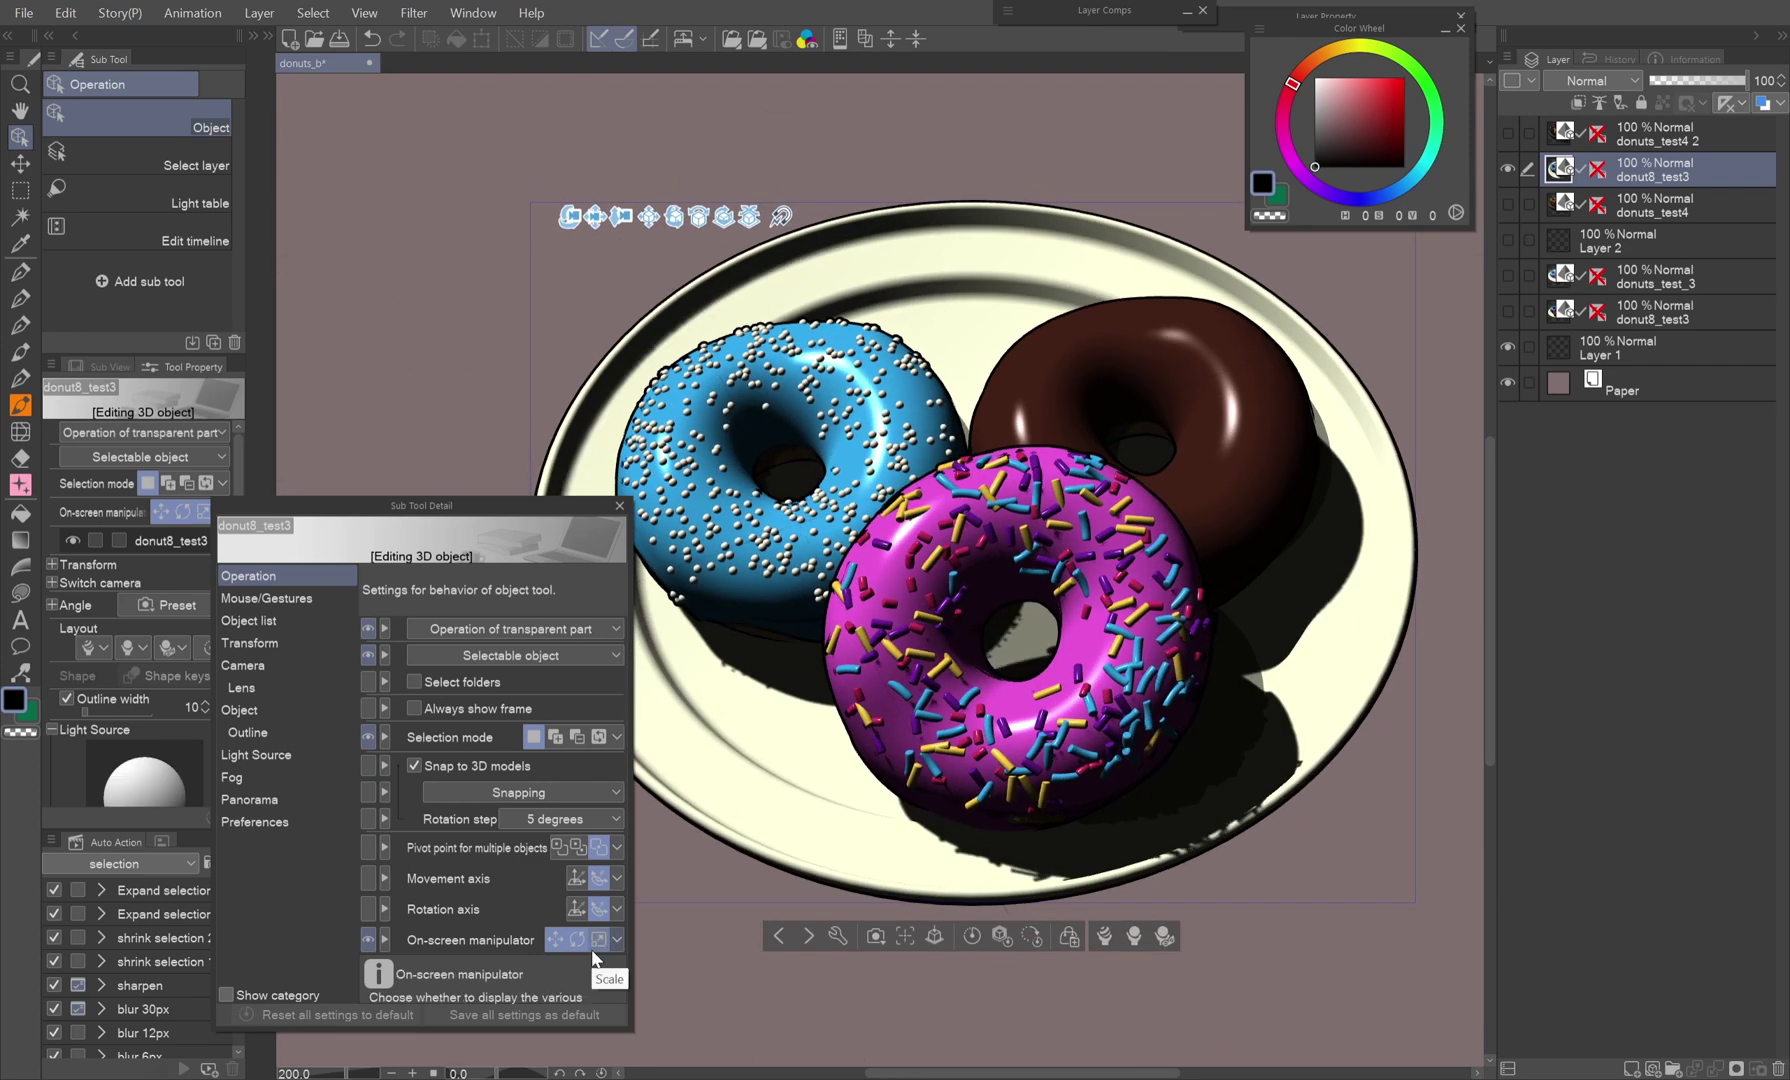
pyautogui.click(258, 620)
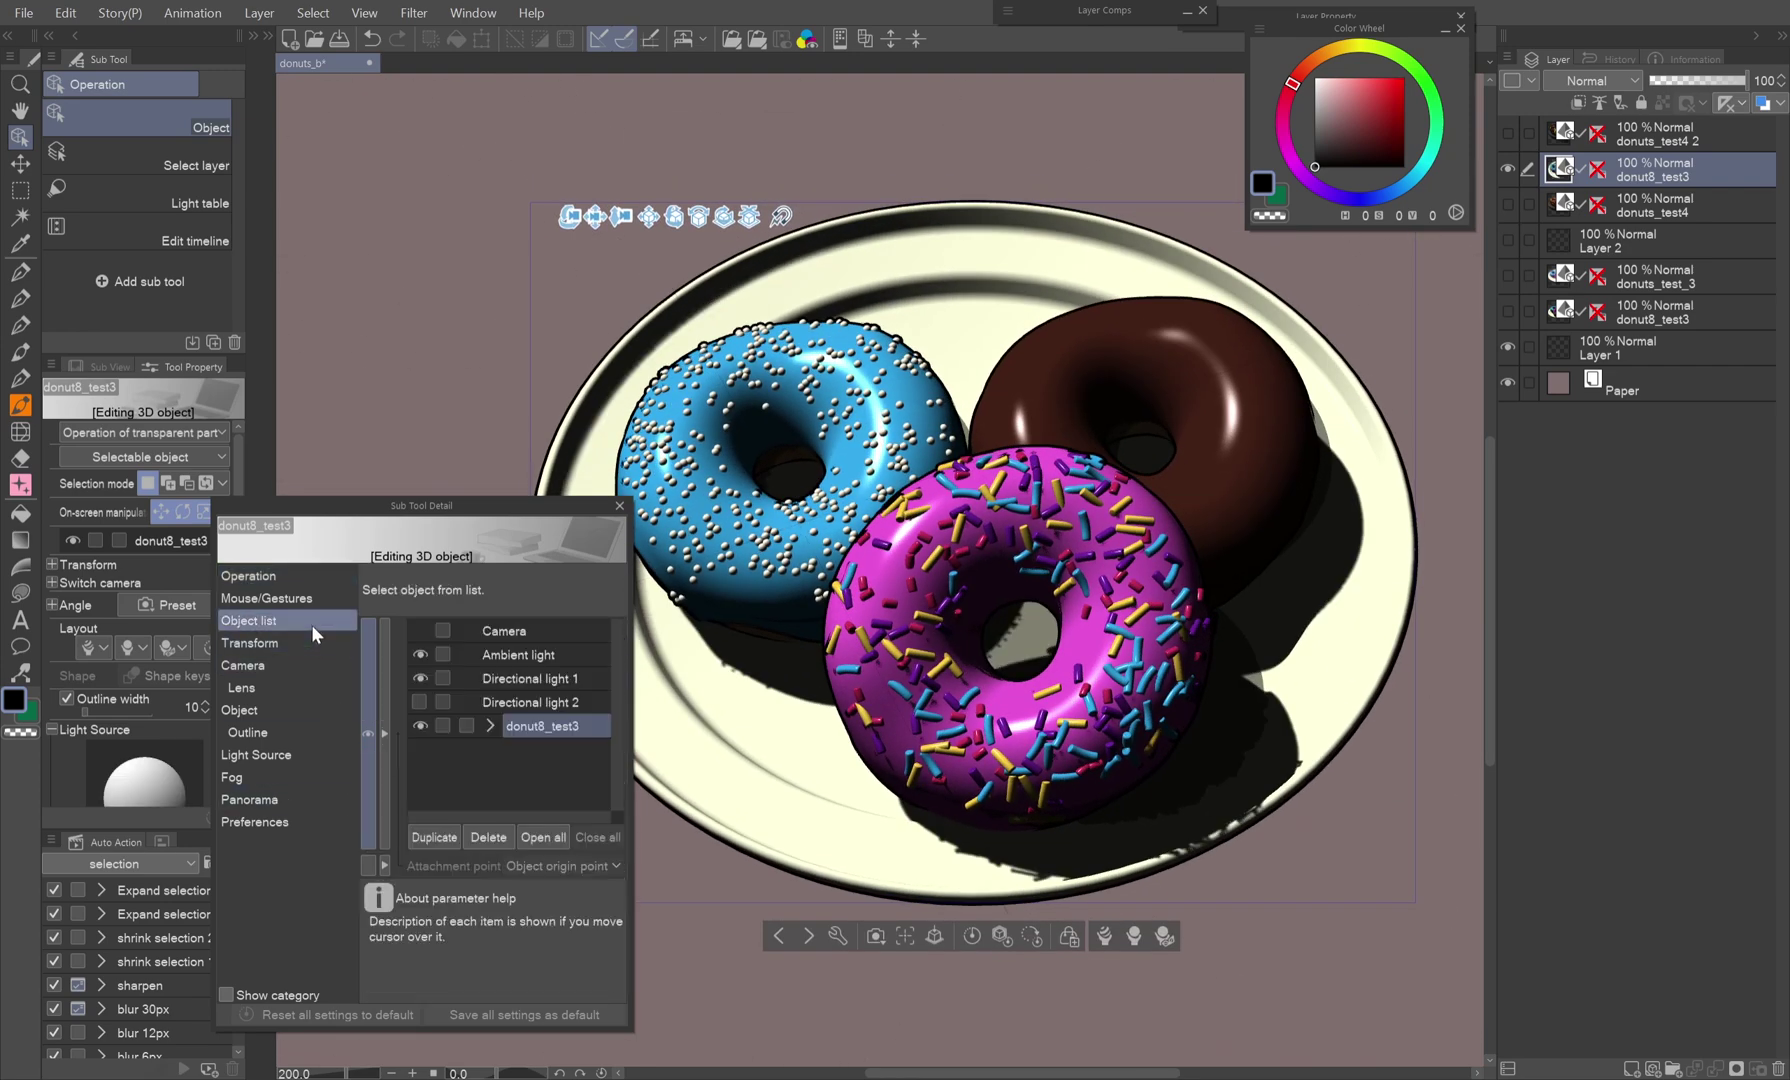
pyautogui.scroll(-1, 488, 743)
pyautogui.click(530, 776)
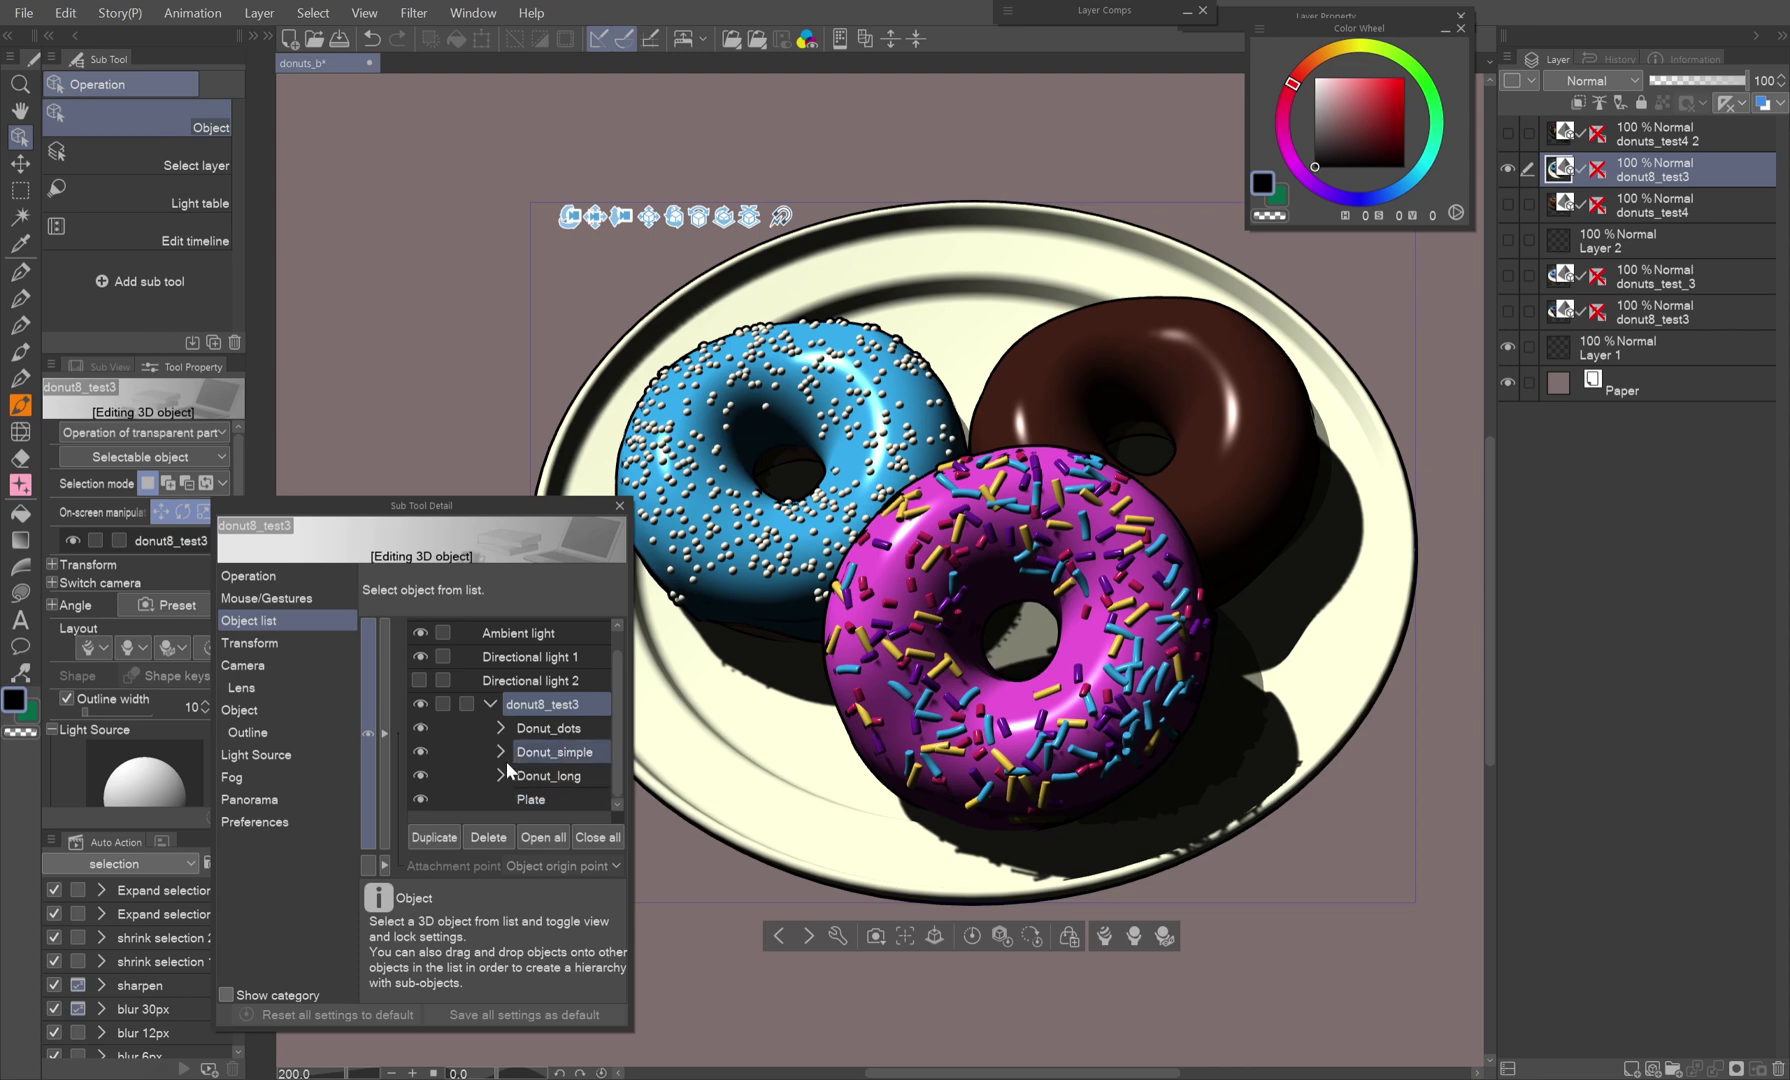
pyautogui.click(501, 776)
pyautogui.scroll(-1, 505, 783)
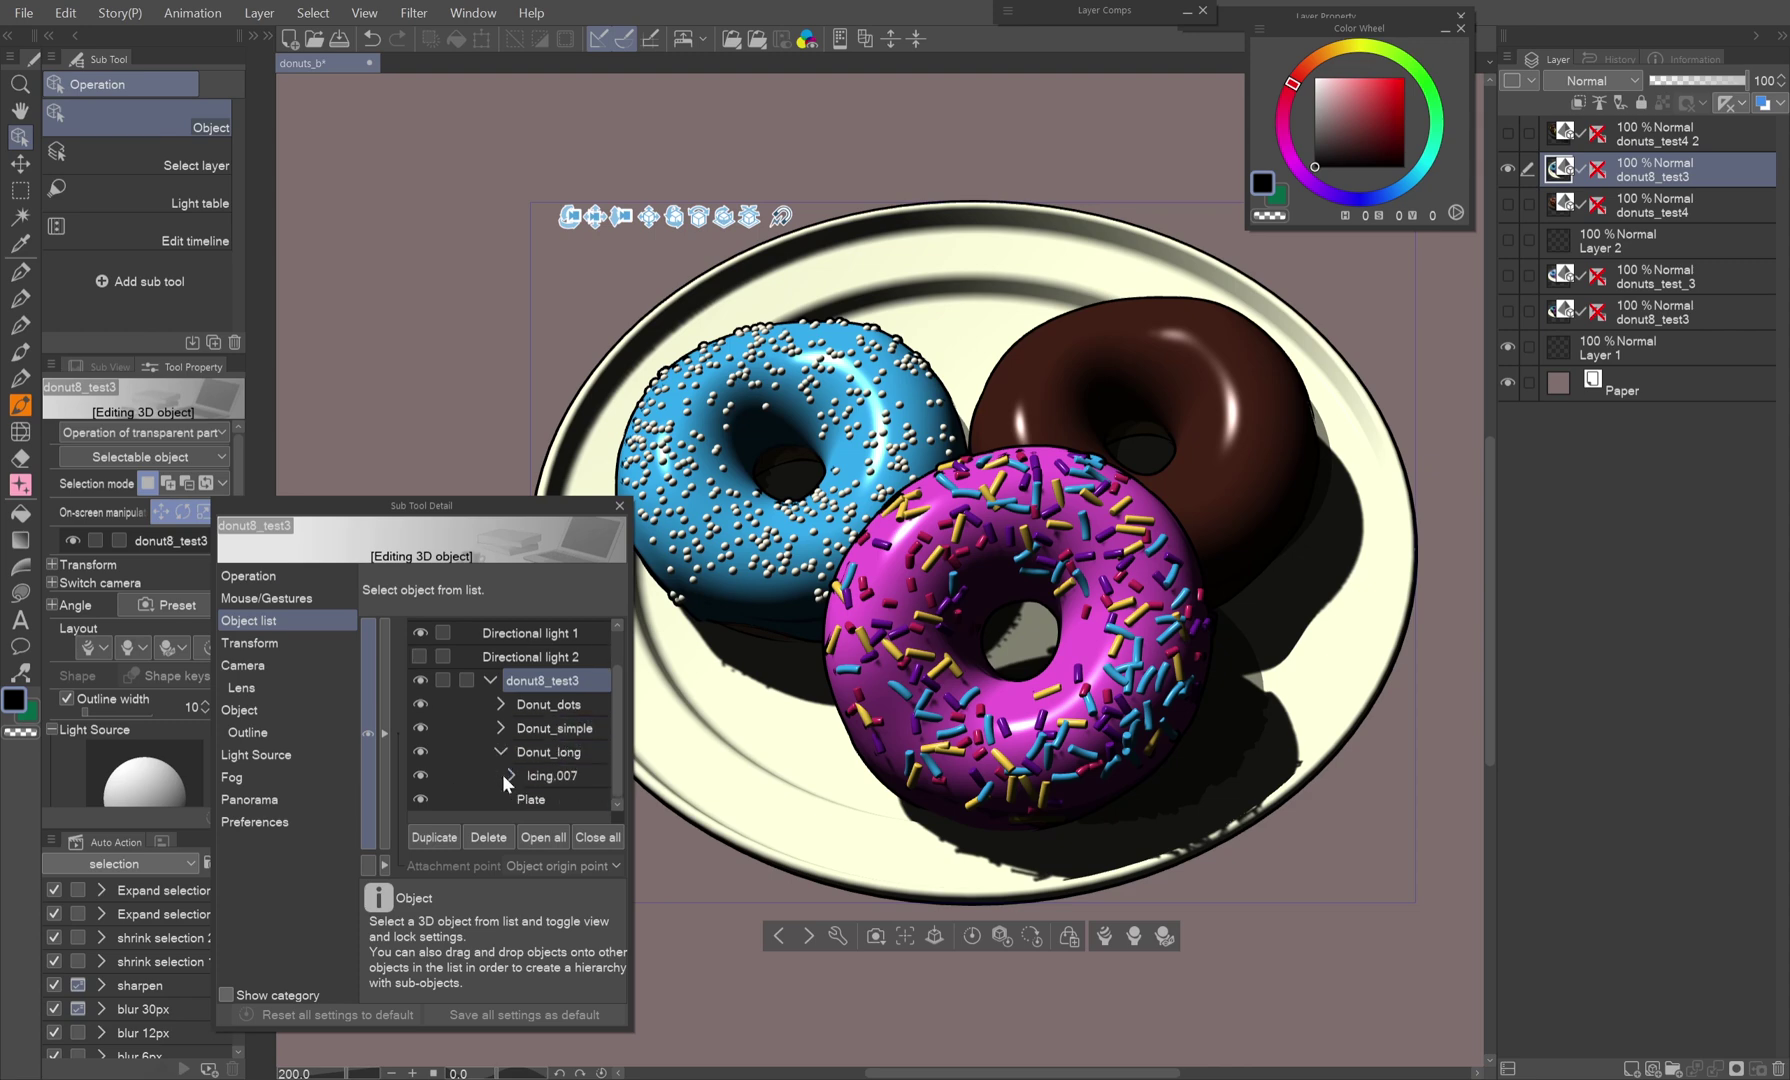
pyautogui.click(420, 752)
pyautogui.click(420, 752)
# Adjust the model's light direction, set the ambient light intensity to 0.95, and ground the model.
pyautogui.click(256, 755)
pyautogui.moveTo(534, 714); pyautogui.dragTo(517, 692)
pyautogui.moveTo(534, 928)
pyautogui.mouseDown()
pyautogui.moveTo(947, 787)
pyautogui.moveTo(512, 932)
pyautogui.mouseUp()
pyautogui.click(939, 935)
# Turn on Directional light 2 for the donut scene and select it in the object list.
pyautogui.click(248, 620)
pyautogui.click(420, 656)
pyautogui.click(256, 755)
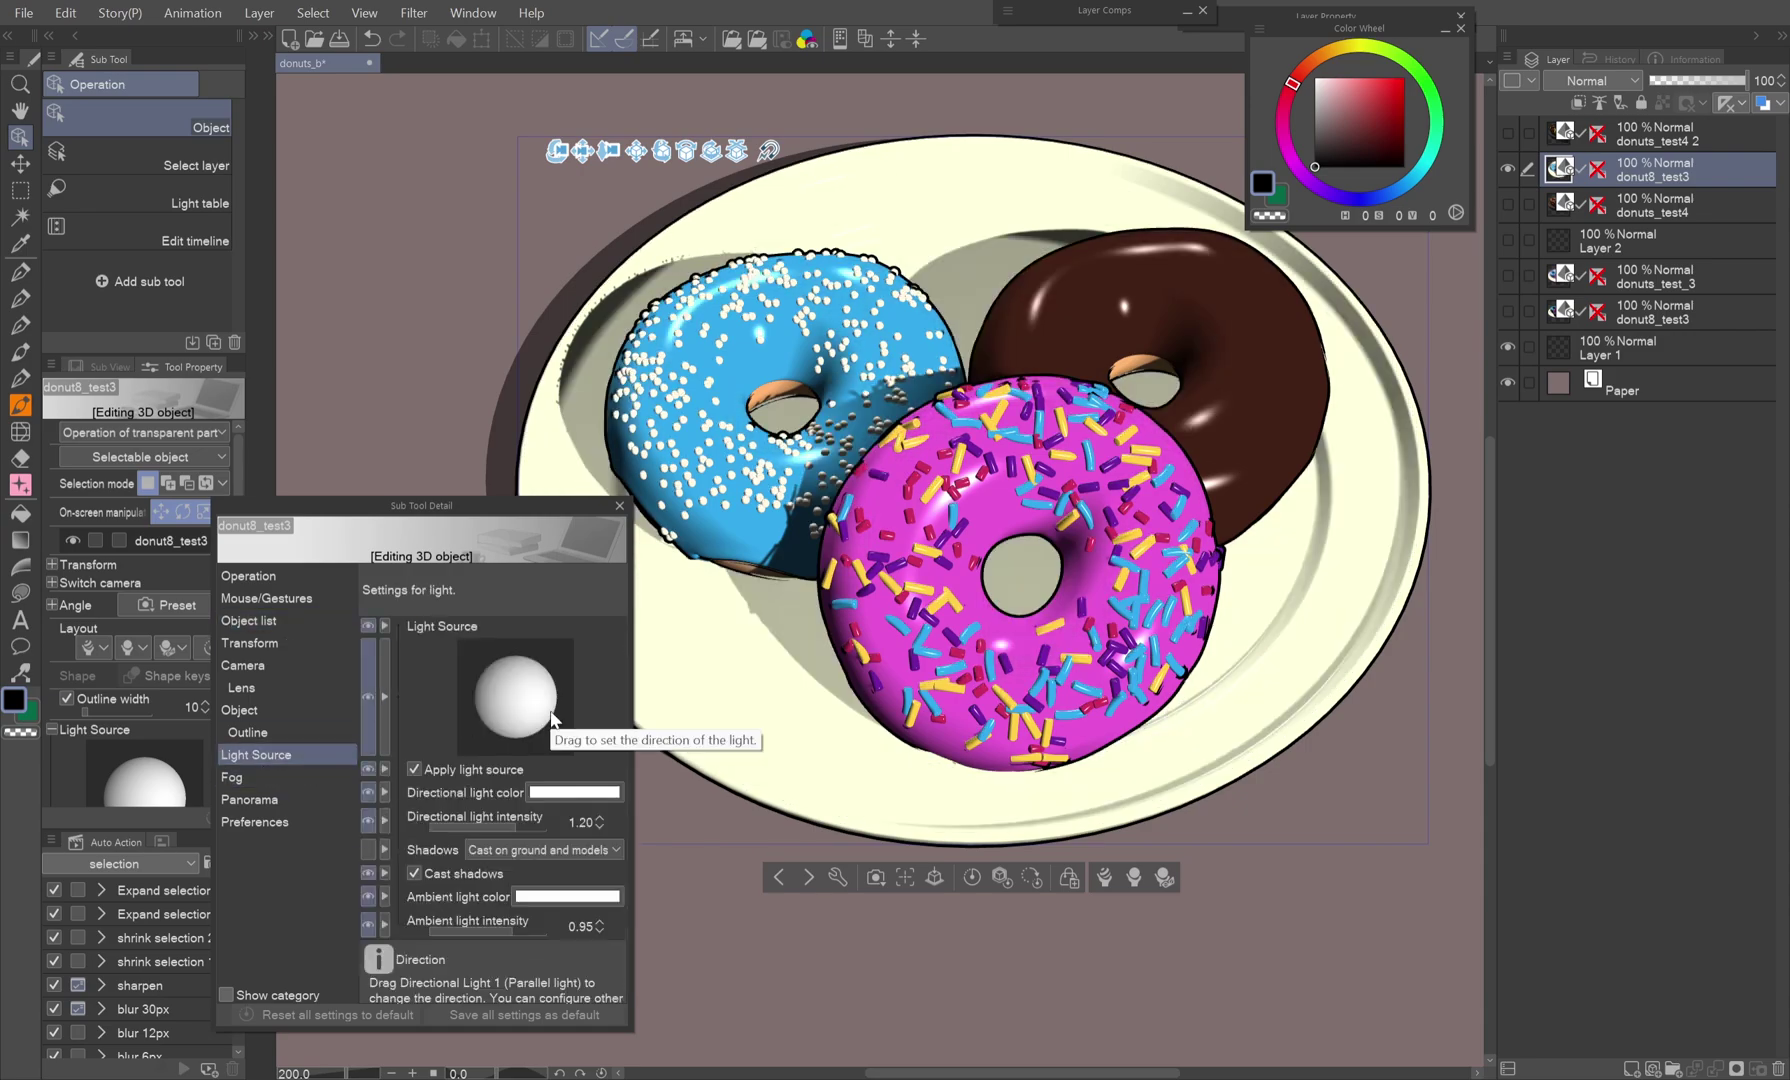
pyautogui.click(248, 620)
pyautogui.click(530, 702)
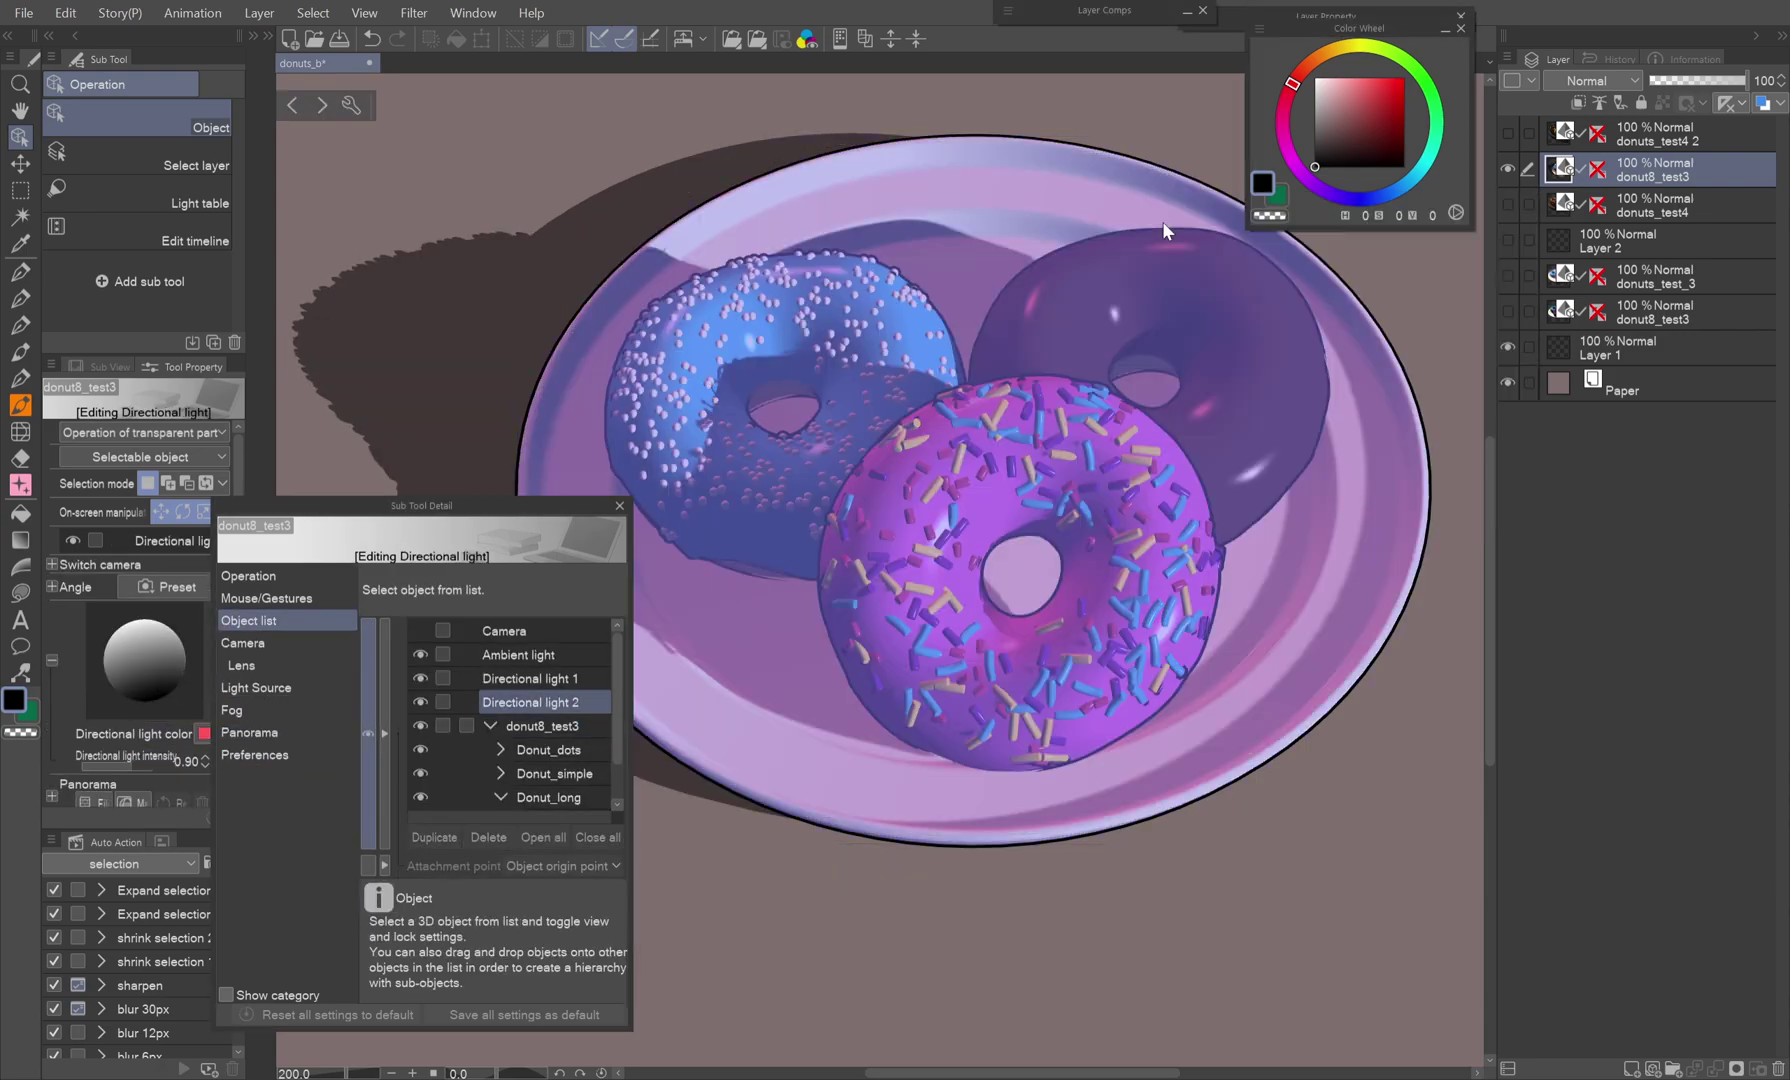
# Select the donut8_test3 model and open its outline settings.
pyautogui.click(542, 726)
pyautogui.click(249, 732)
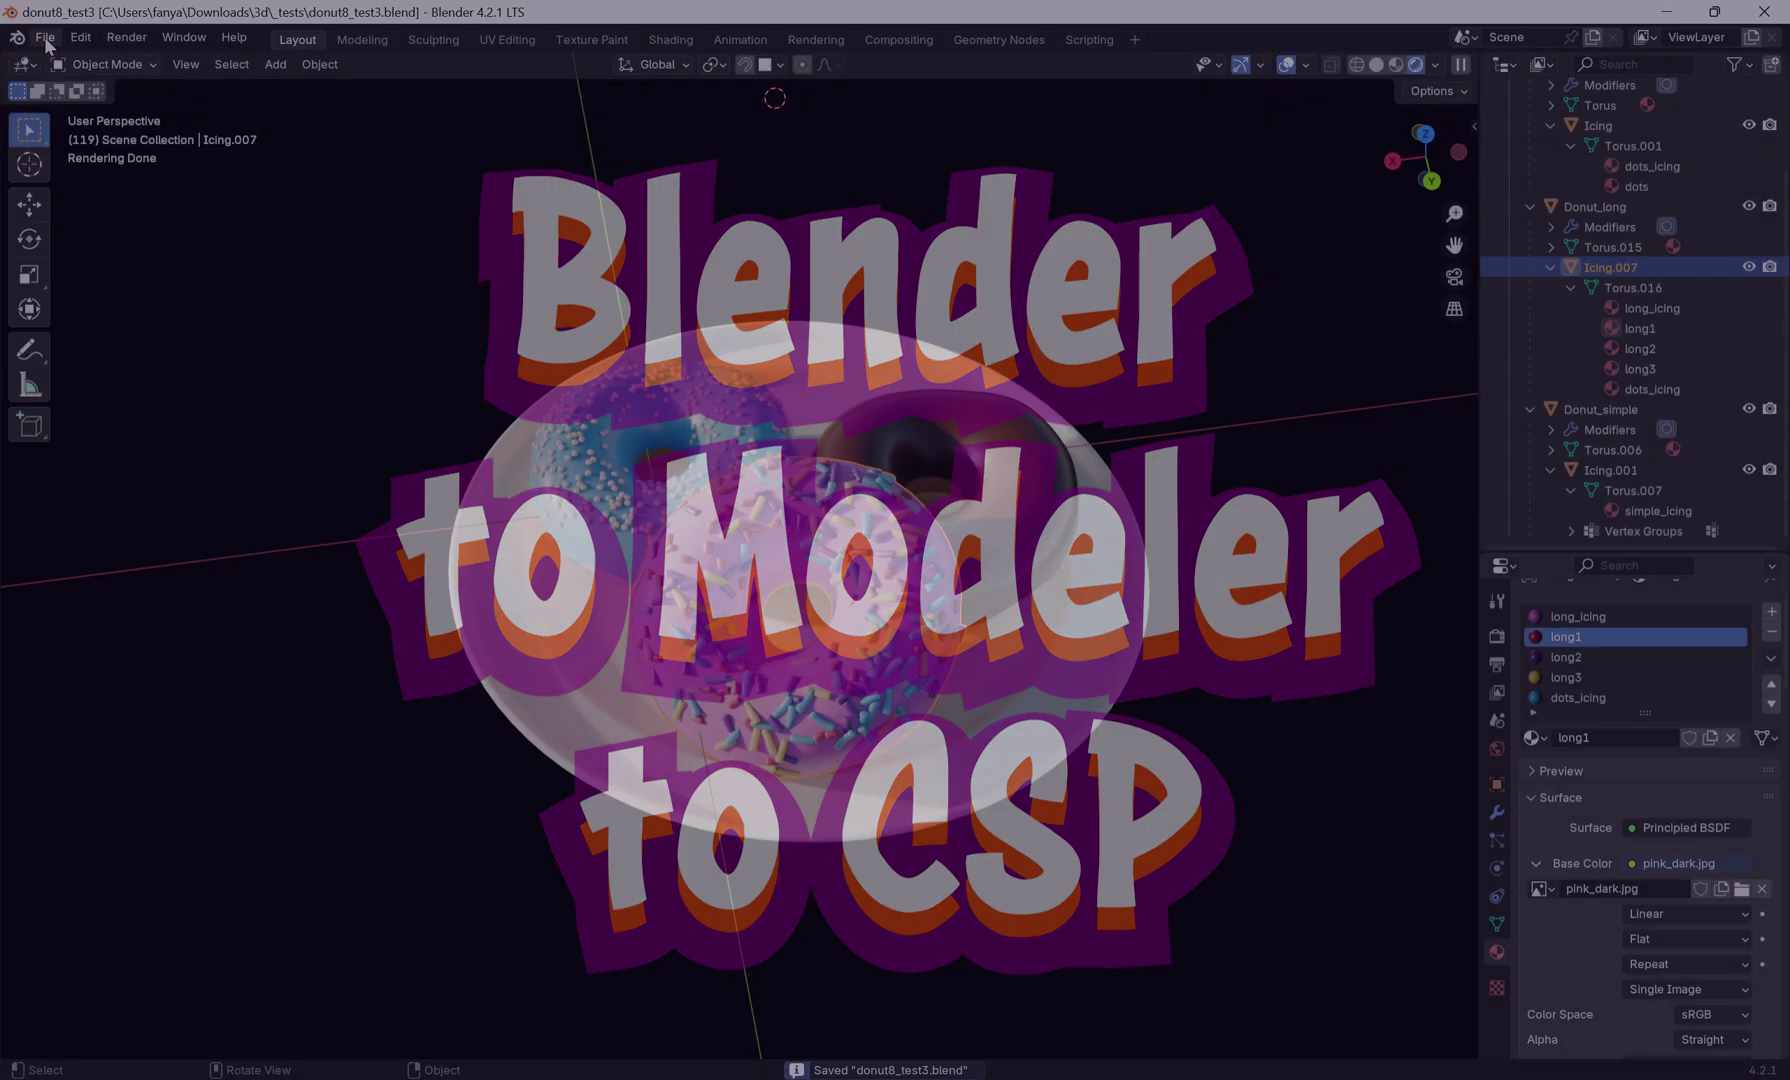
# Export the scene from Blender as donut8_test3.fbx with Apply Modifiers enabled in the geometry options.
pyautogui.click(45, 37)
pyautogui.moveTo(113, 346)
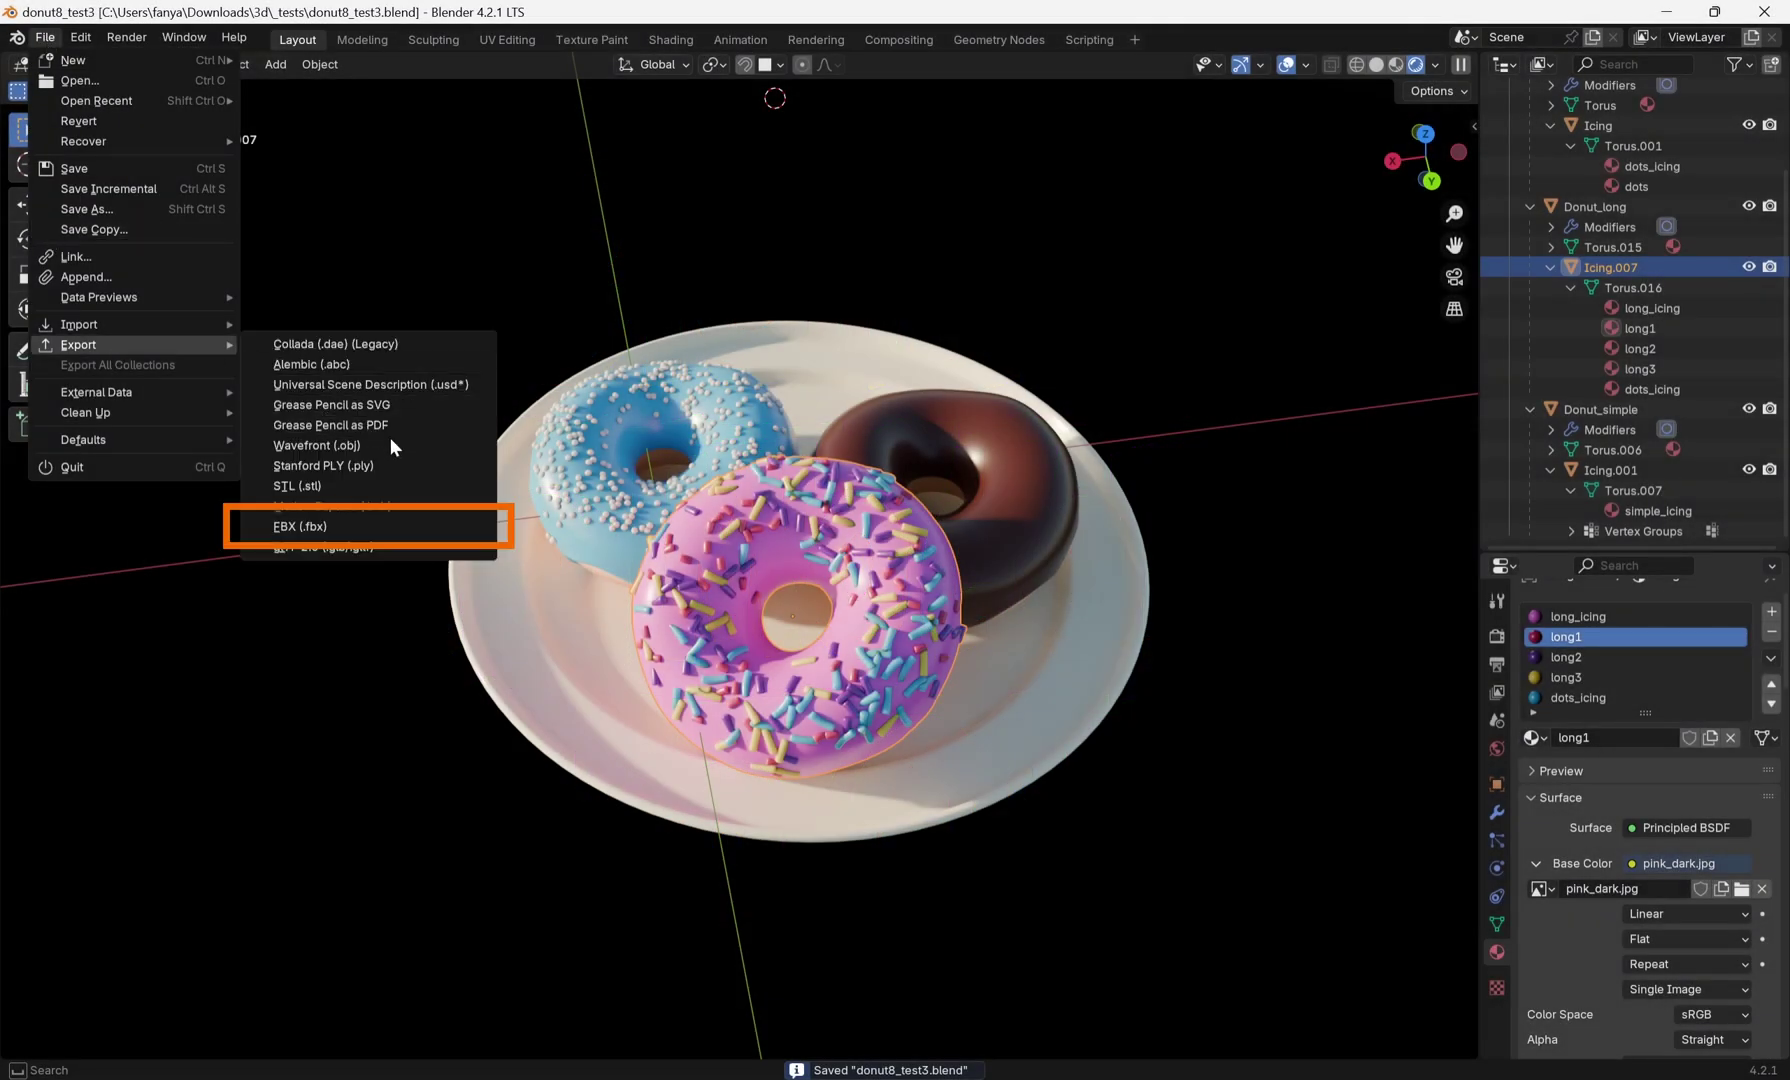
pyautogui.click(443, 527)
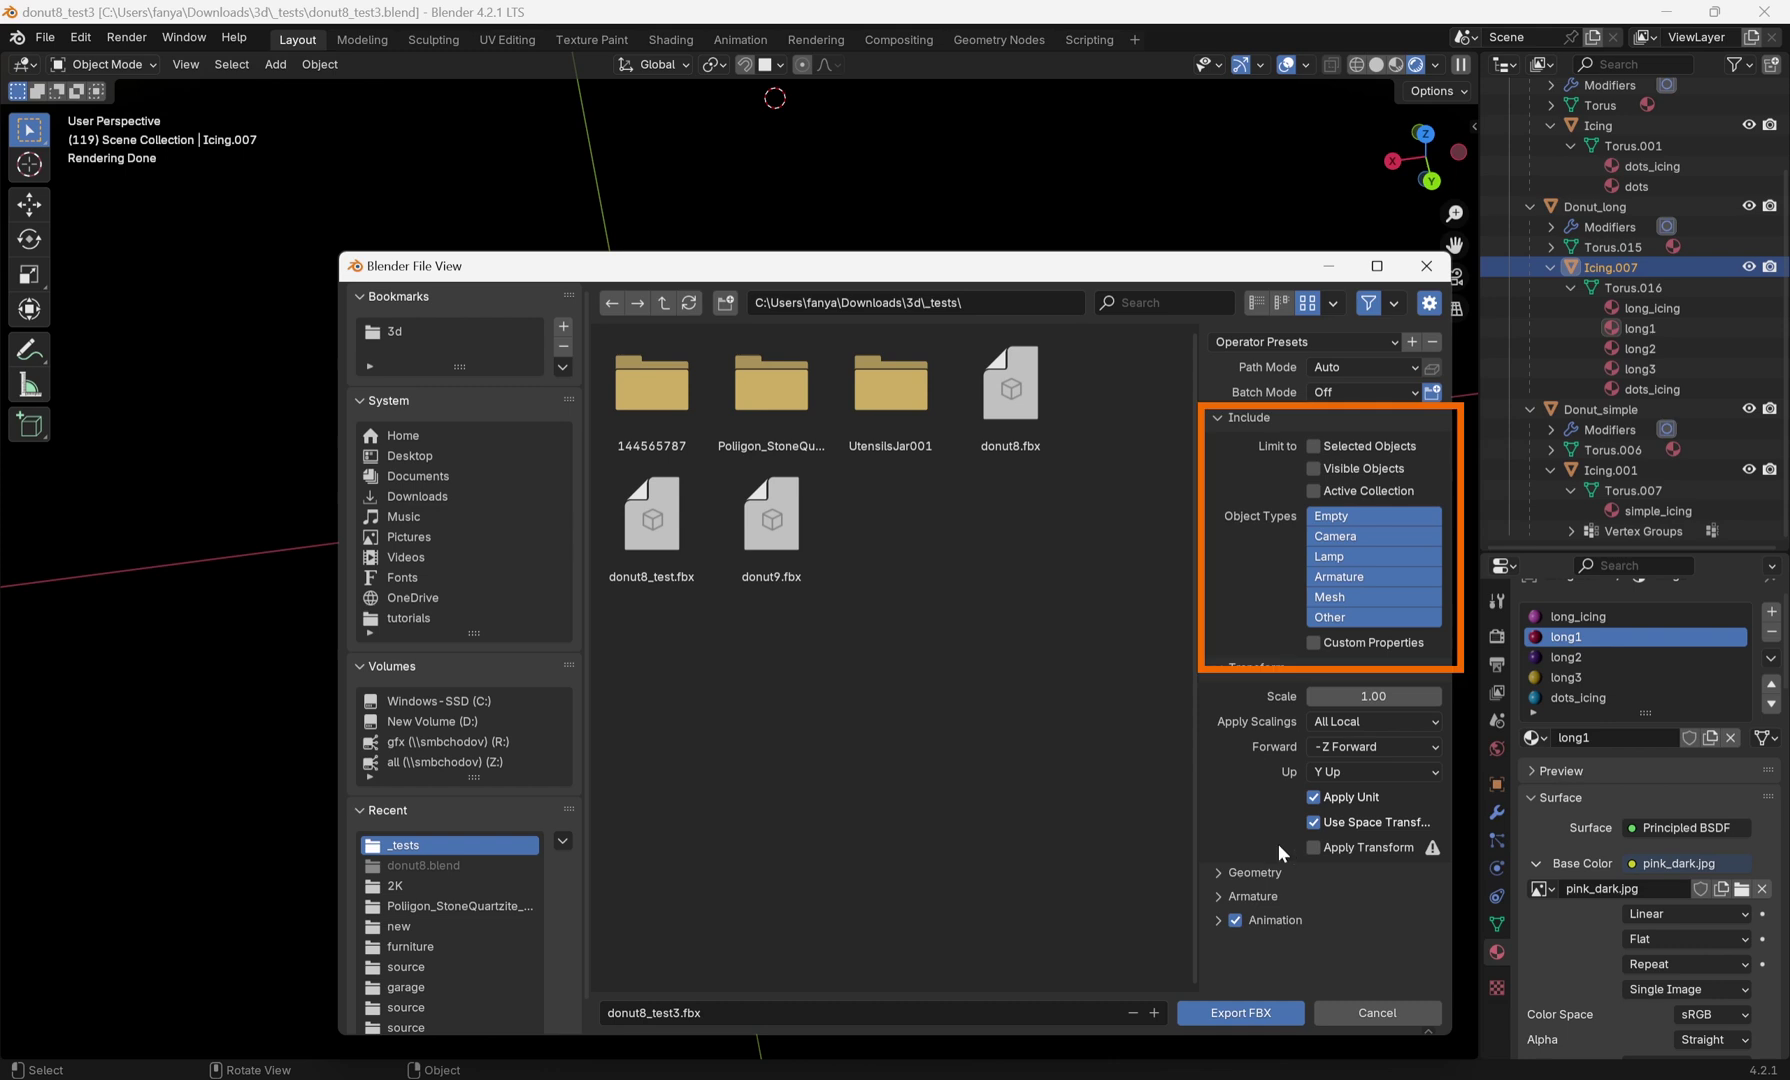
pyautogui.click(1214, 873)
pyautogui.scroll(-3, 1240, 819)
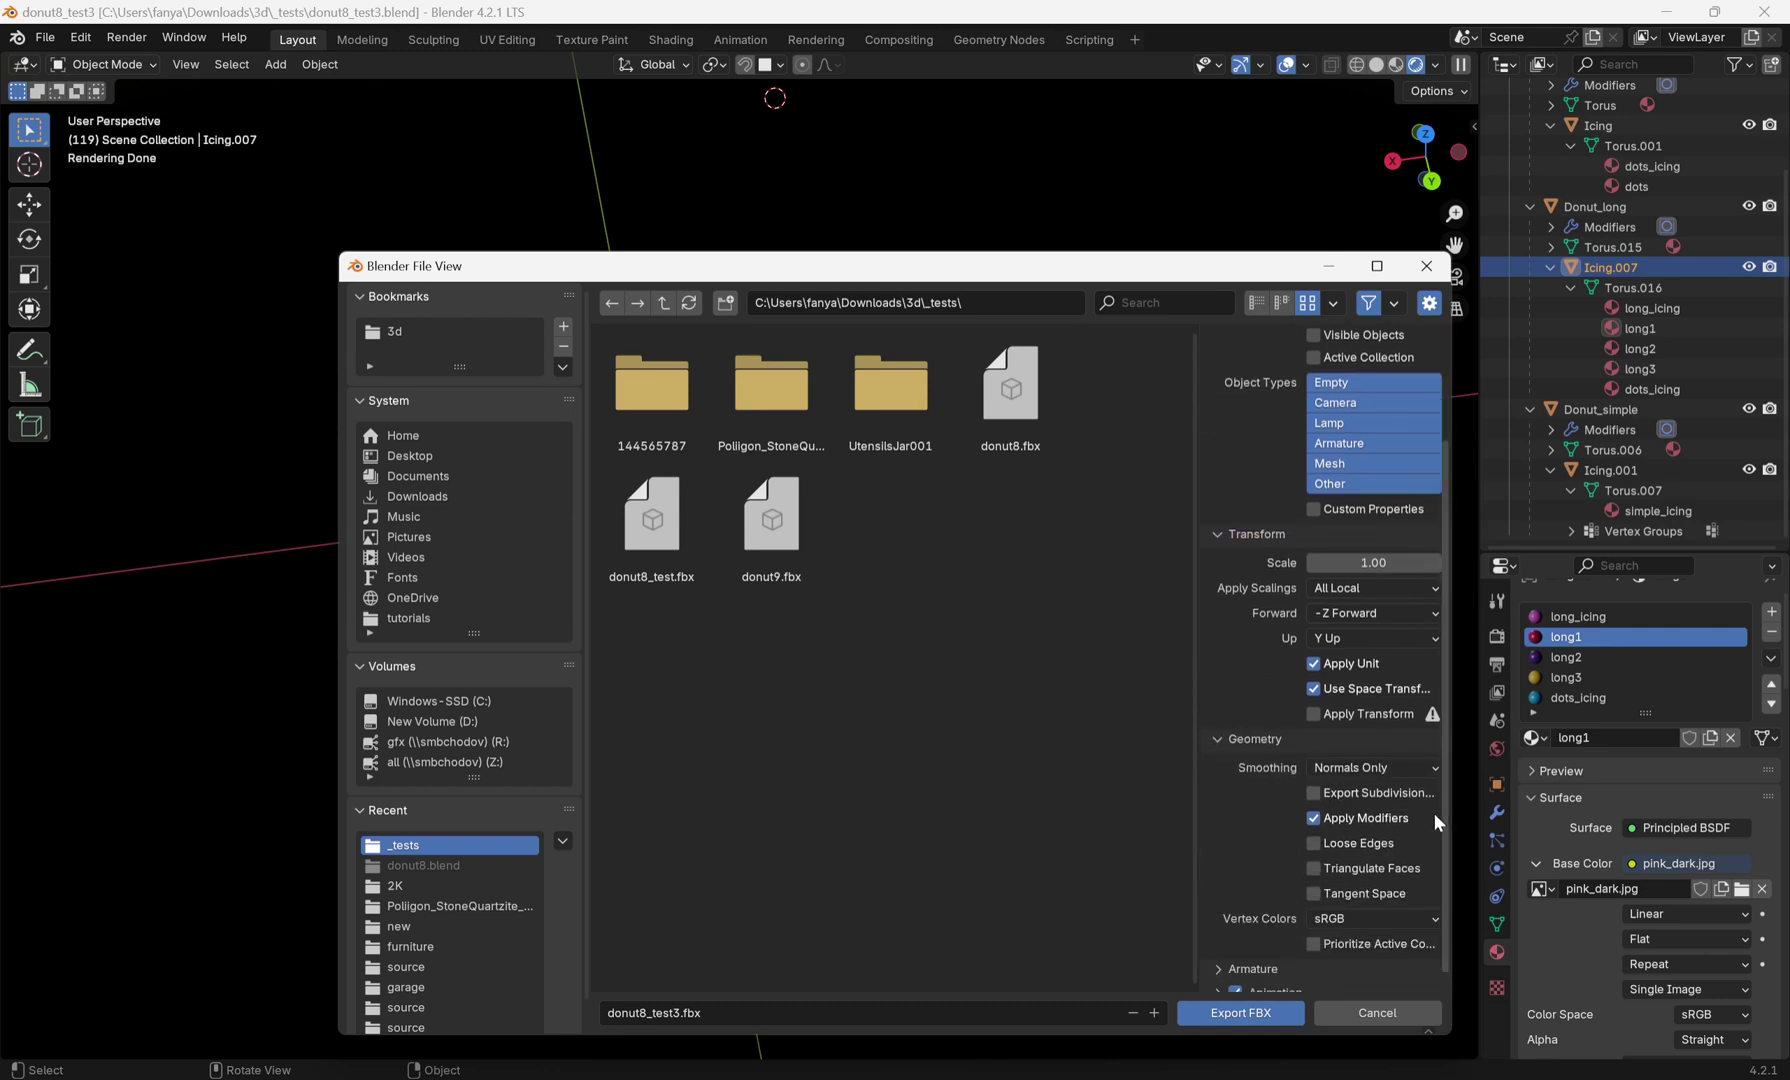
pyautogui.scroll(-1, 1219, 801)
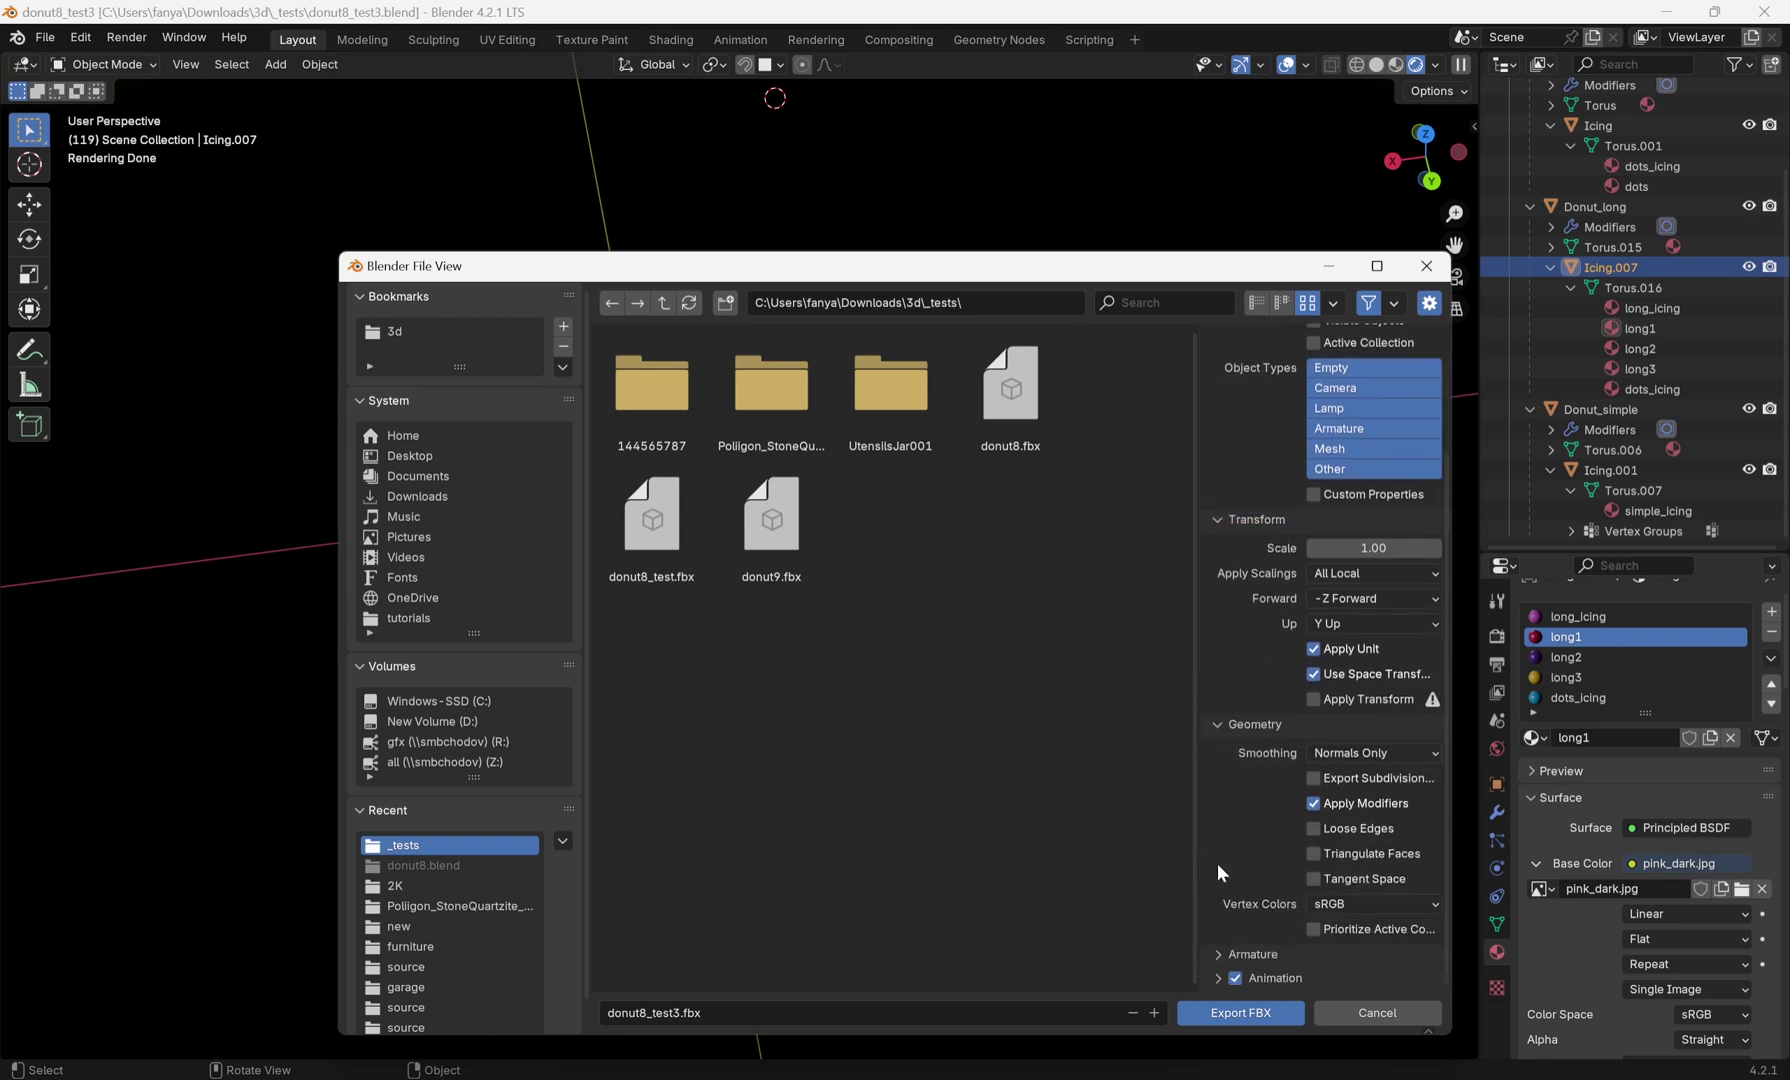
pyautogui.click(1208, 1017)
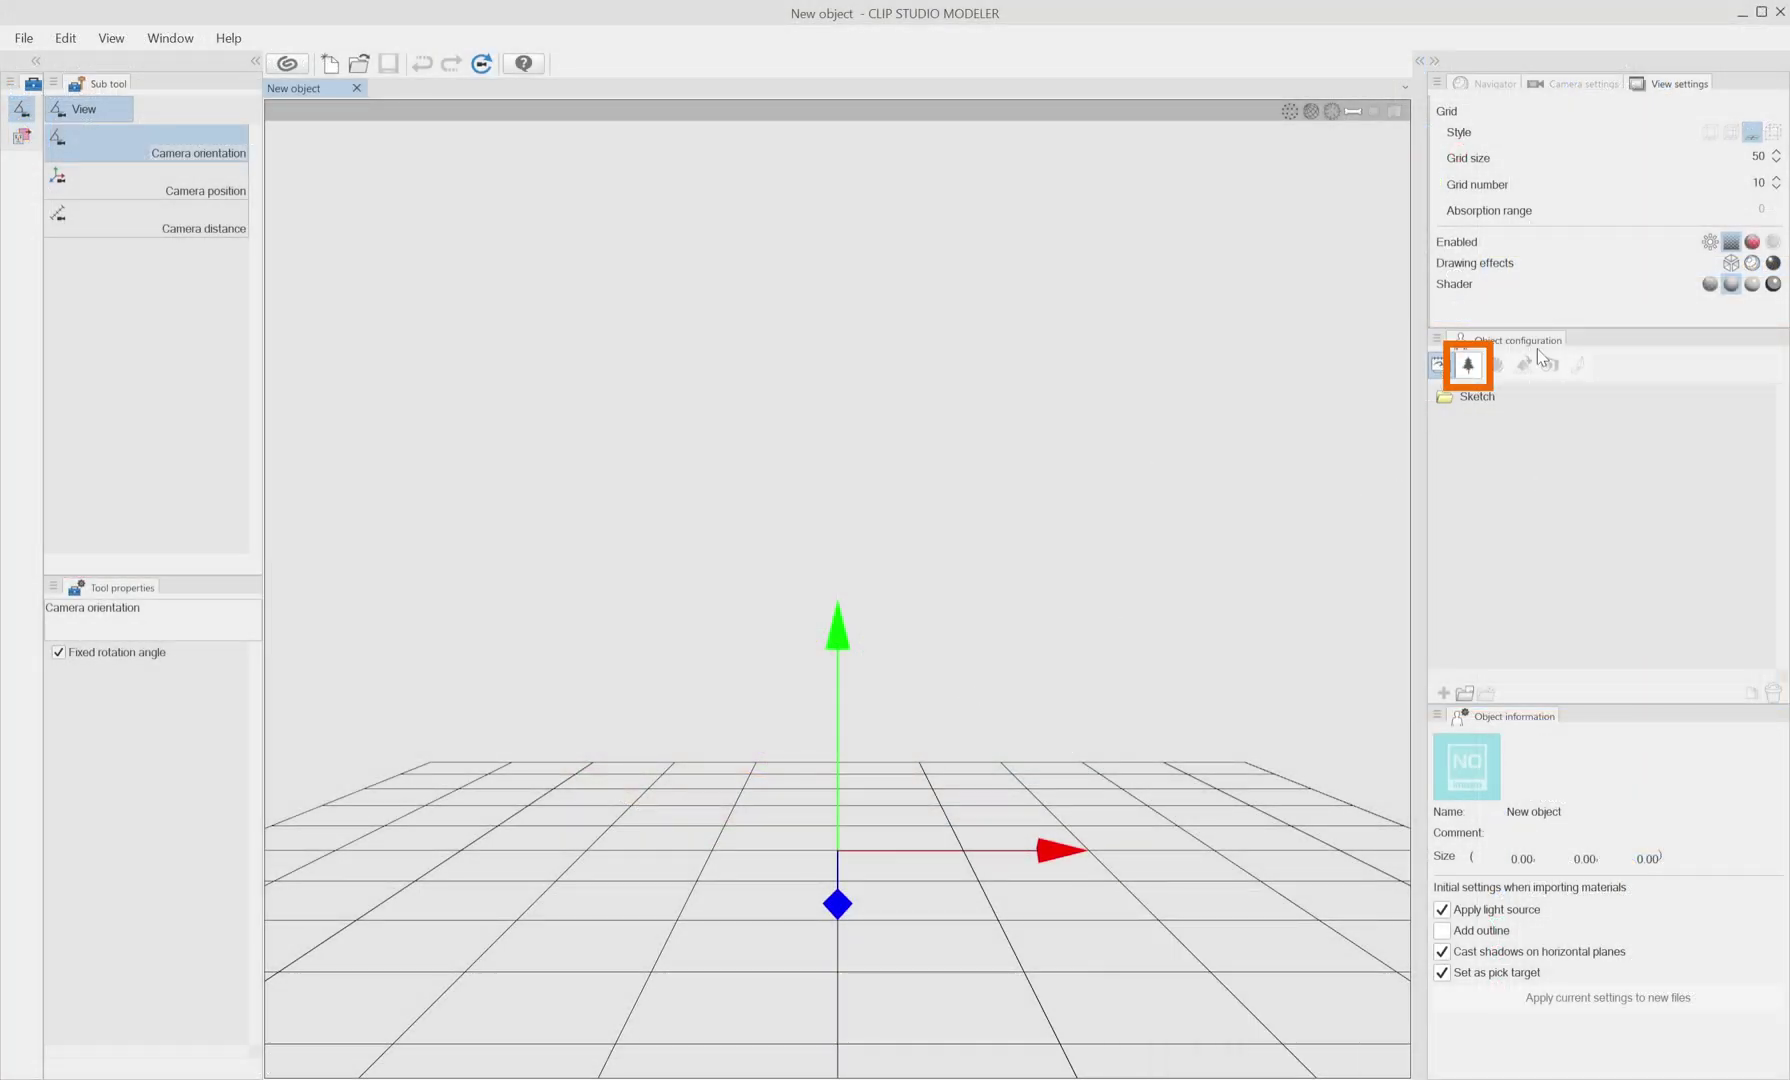
# Switch to Clip Studio Modeler, import the exported donut FBX as a node, and frame the model in the view.
pyautogui.click(1469, 366)
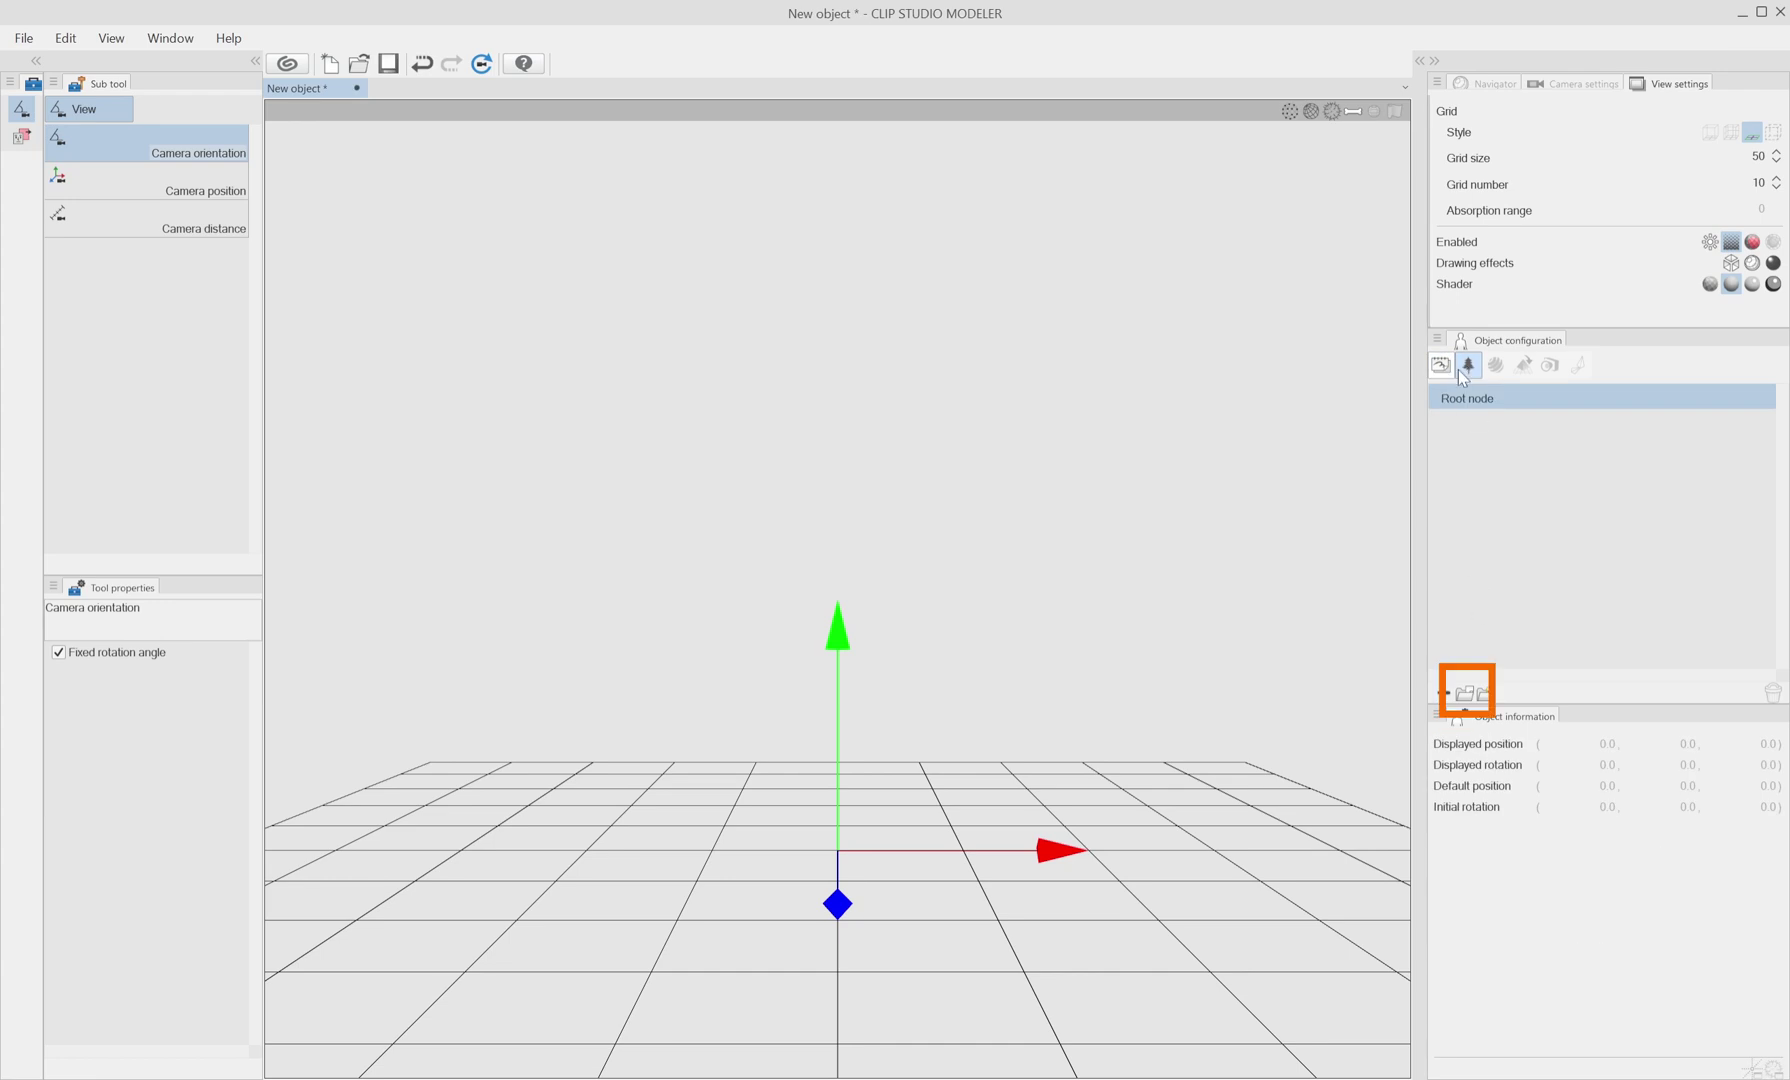
pyautogui.click(1466, 694)
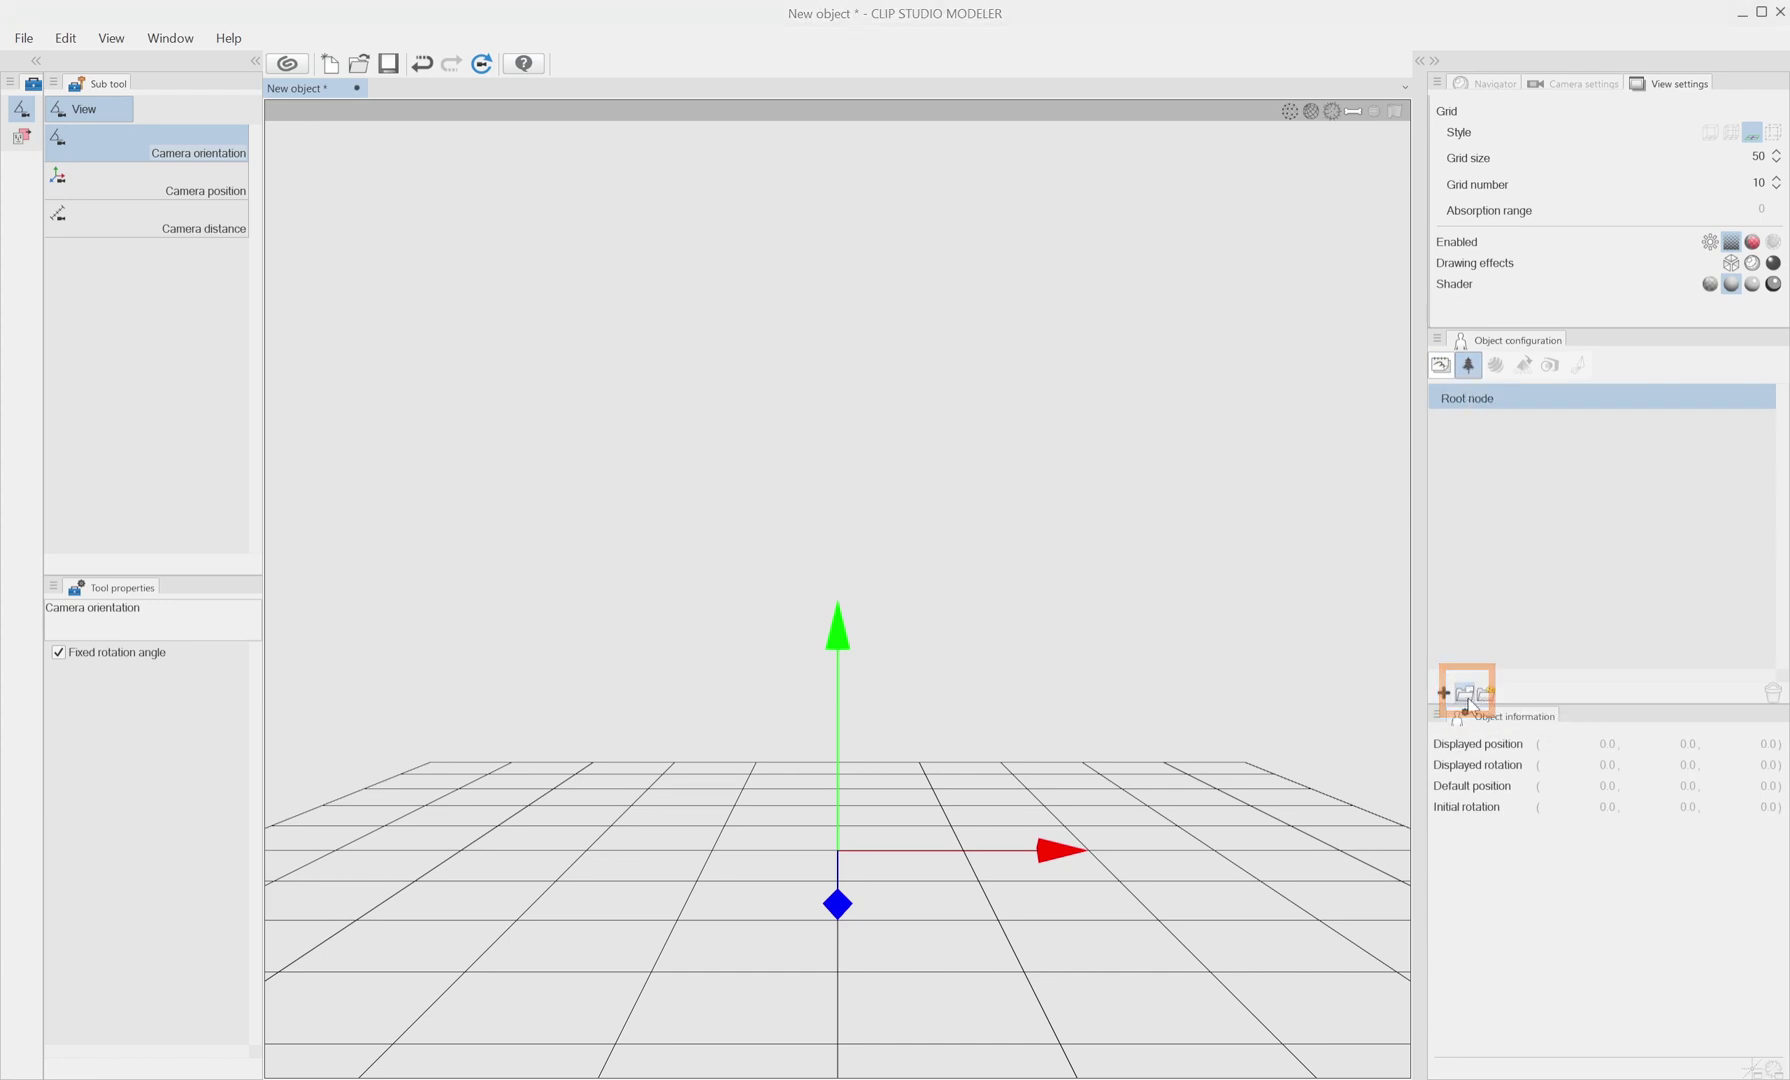
pyautogui.doubleClick(449, 178)
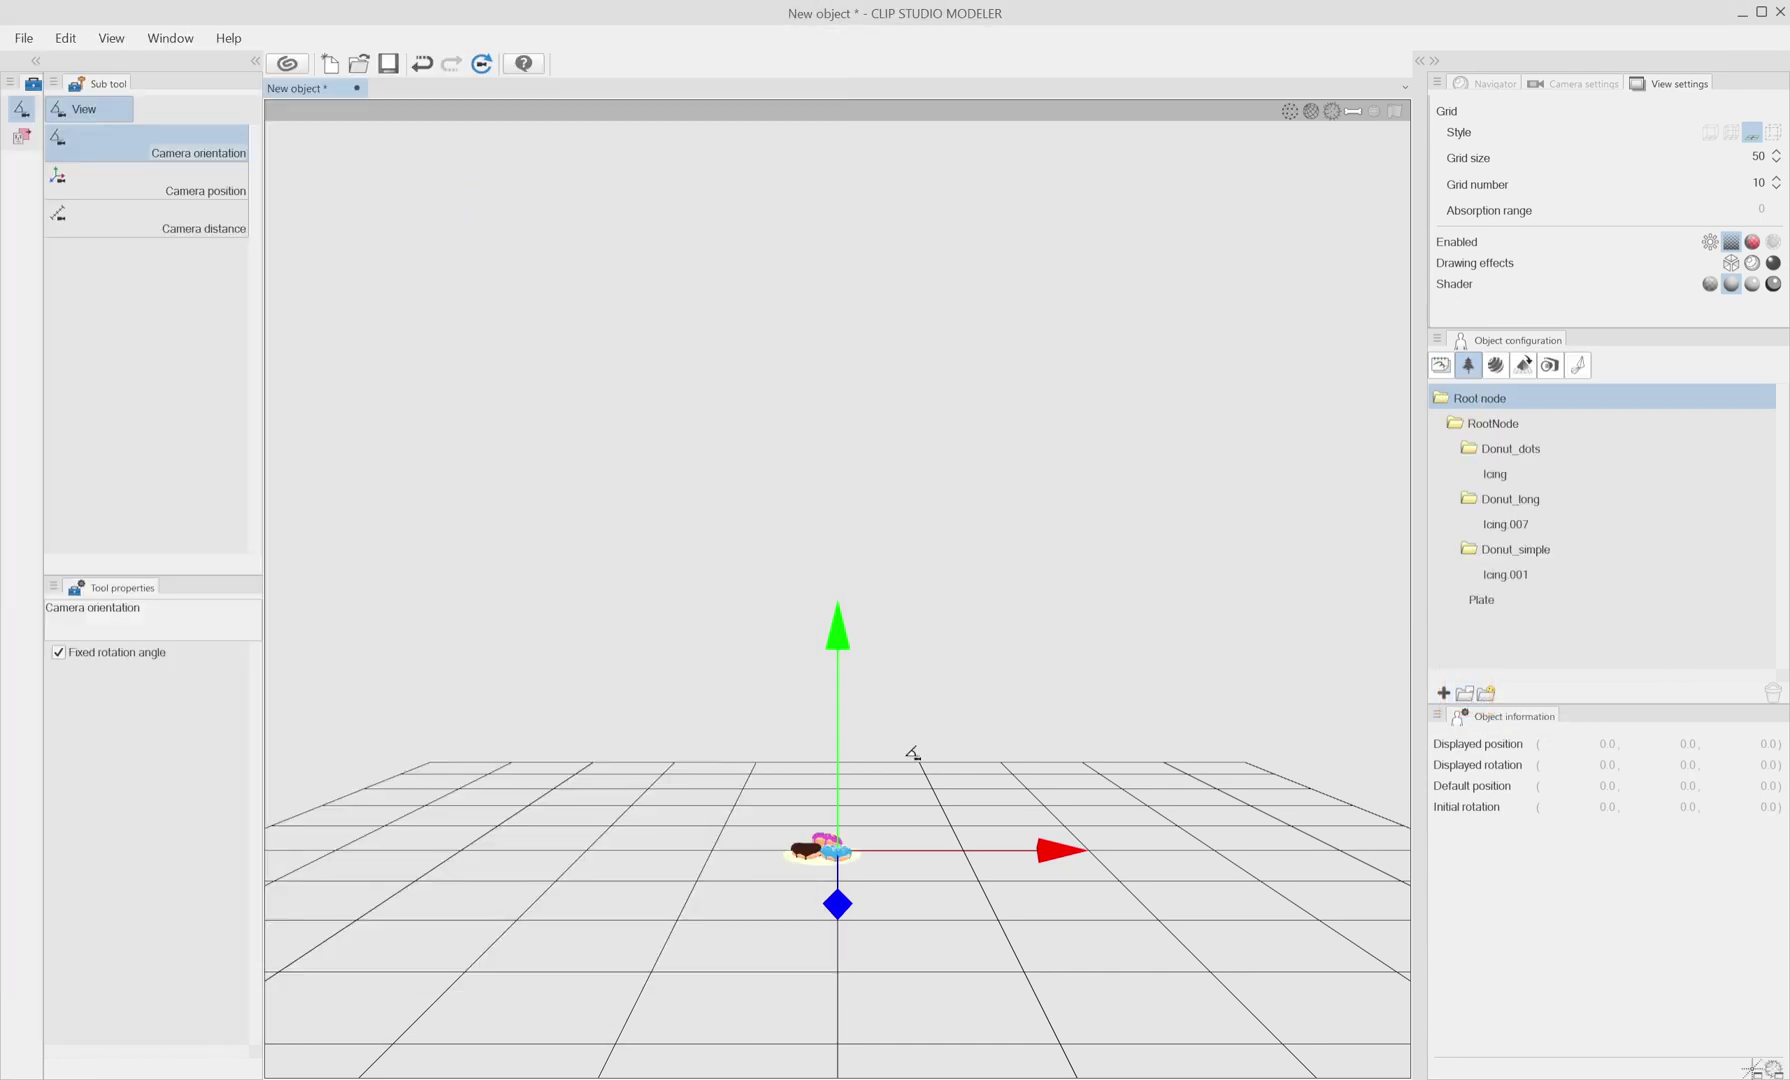
pyautogui.moveTo(1097, 554); pyautogui.dragTo(1092, 634)
pyautogui.click(1608, 82)
pyautogui.click(1730, 317)
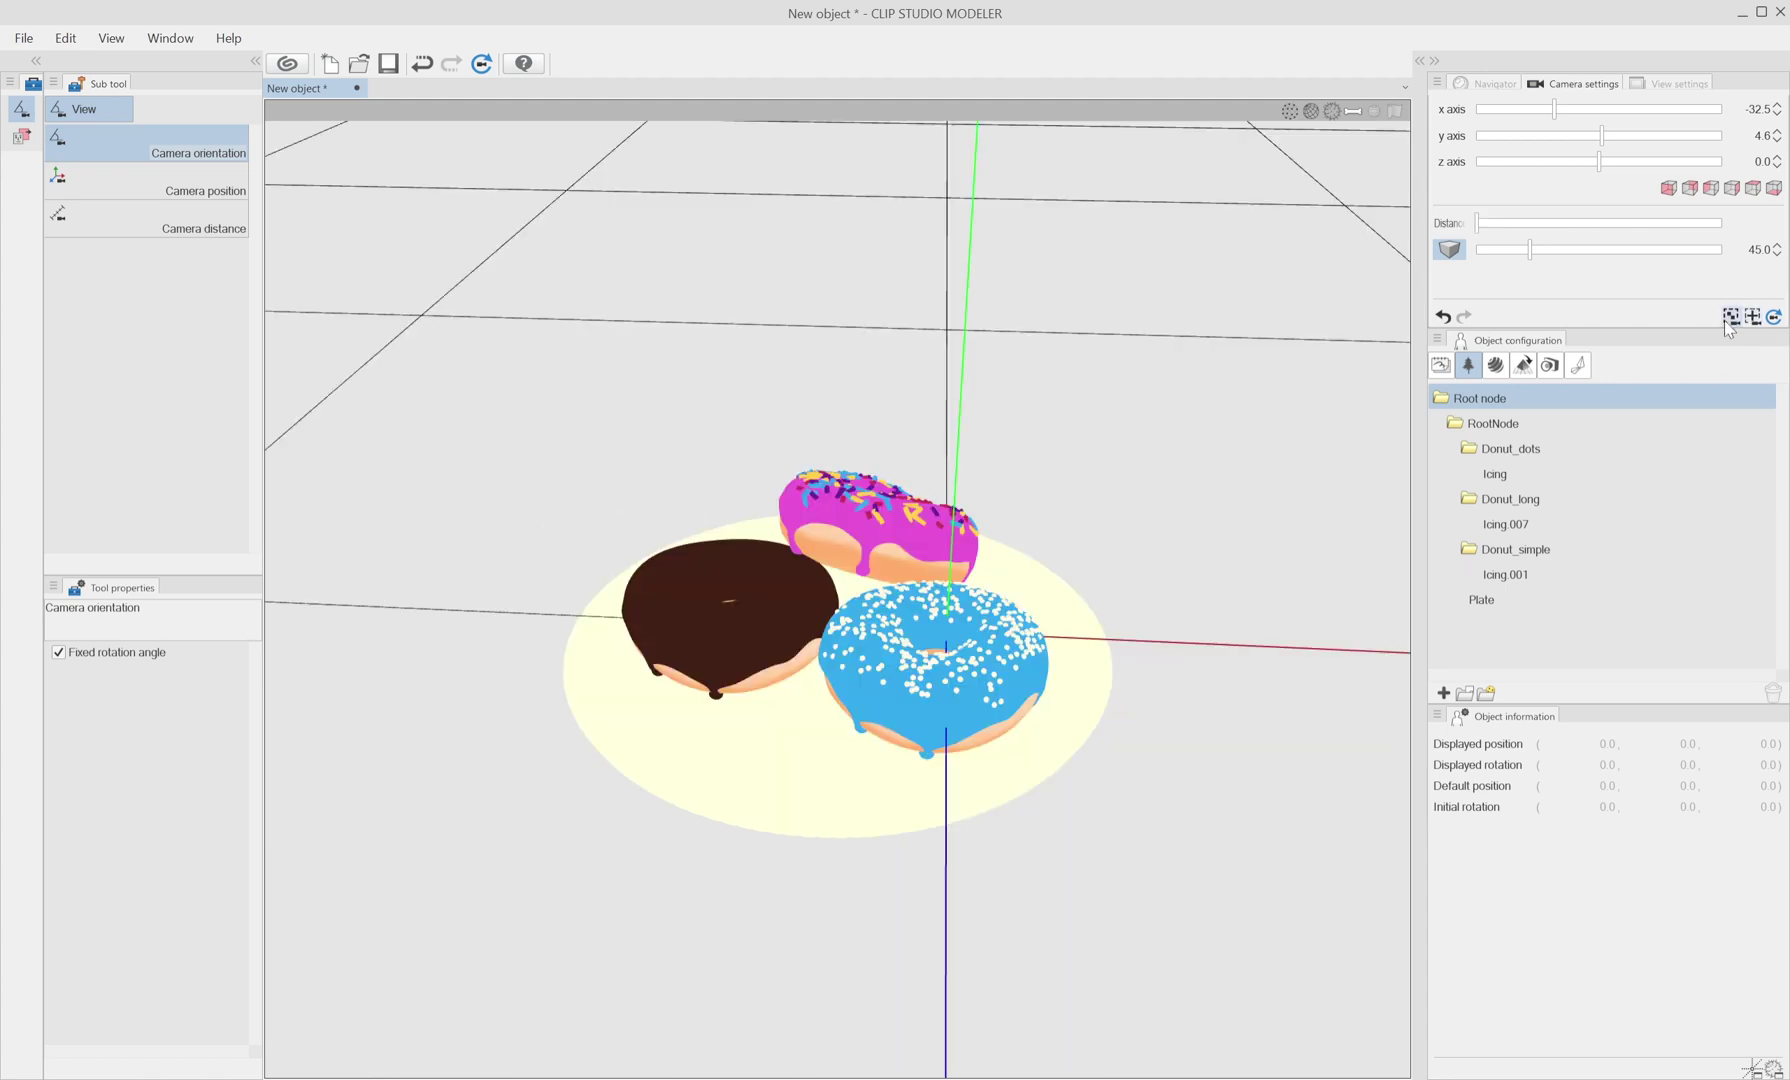
pyautogui.moveTo(1309, 727); pyautogui.dragTo(1380, 730)
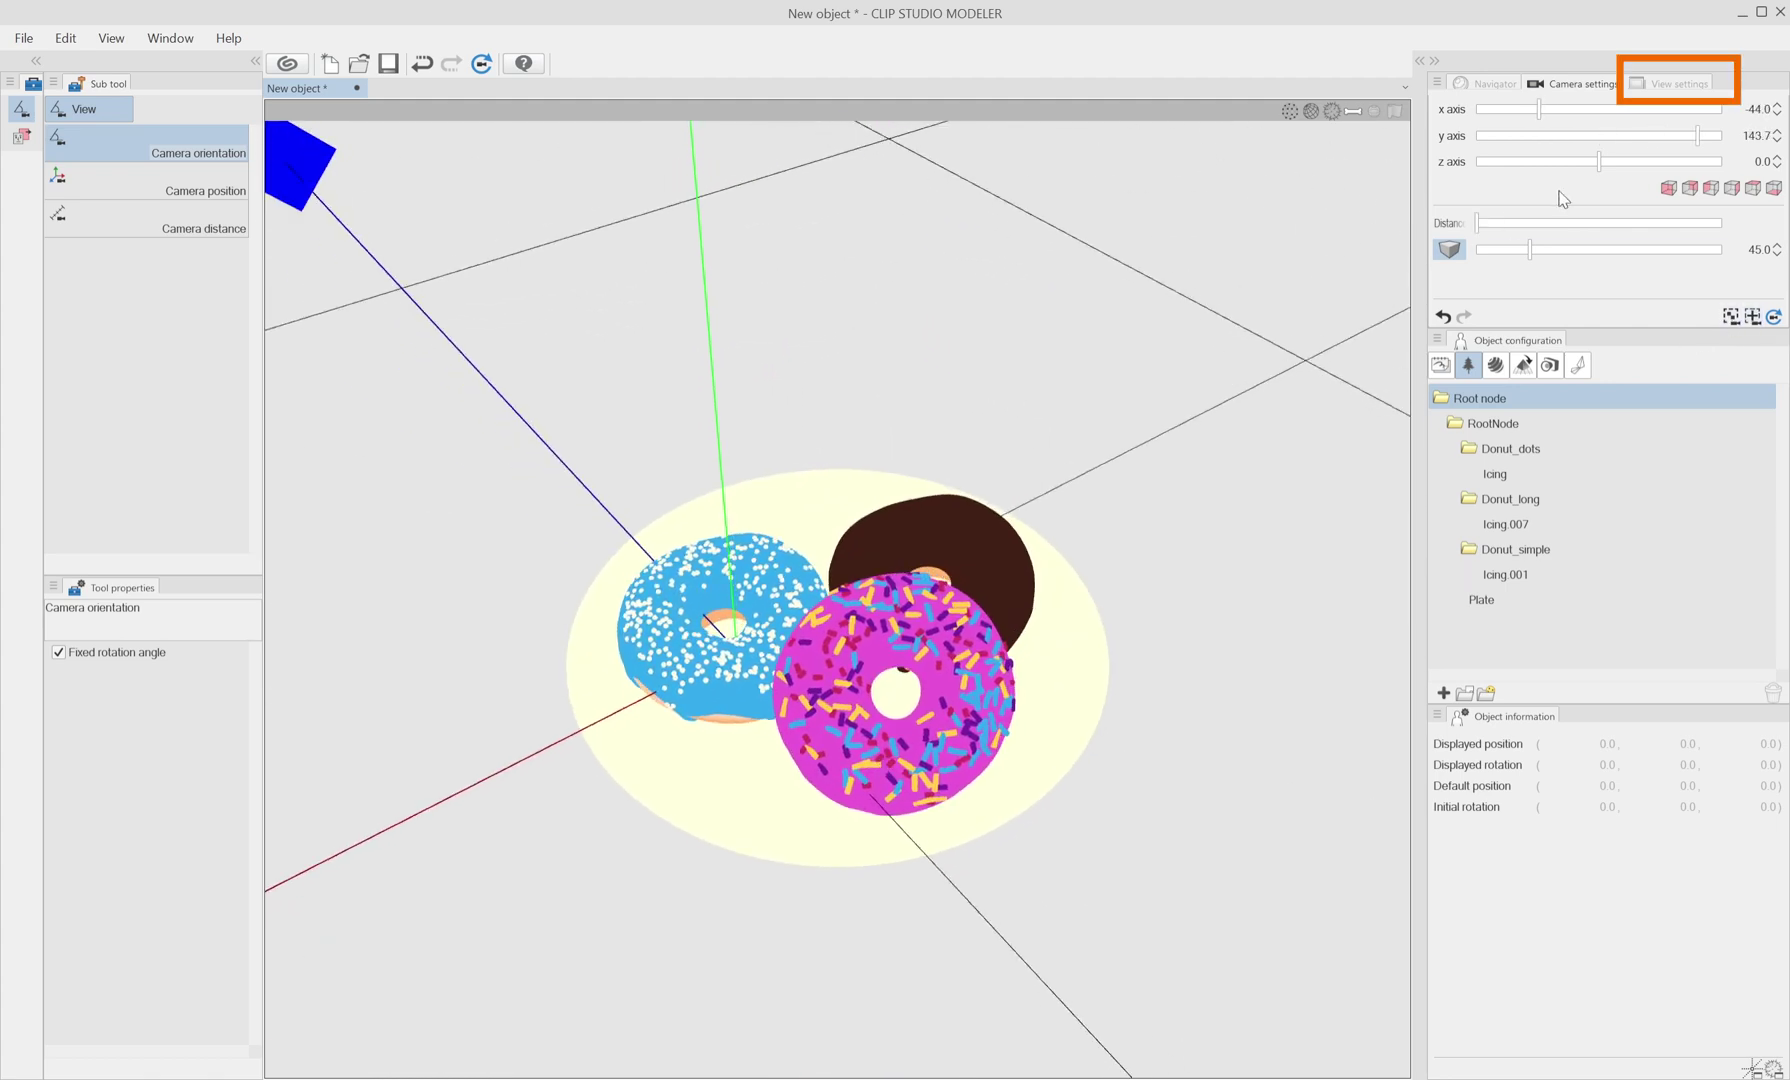
# Enable the light source in the view settings and apply the third shader type to the model display.
pyautogui.click(1660, 84)
pyautogui.click(1754, 243)
pyautogui.click(1752, 284)
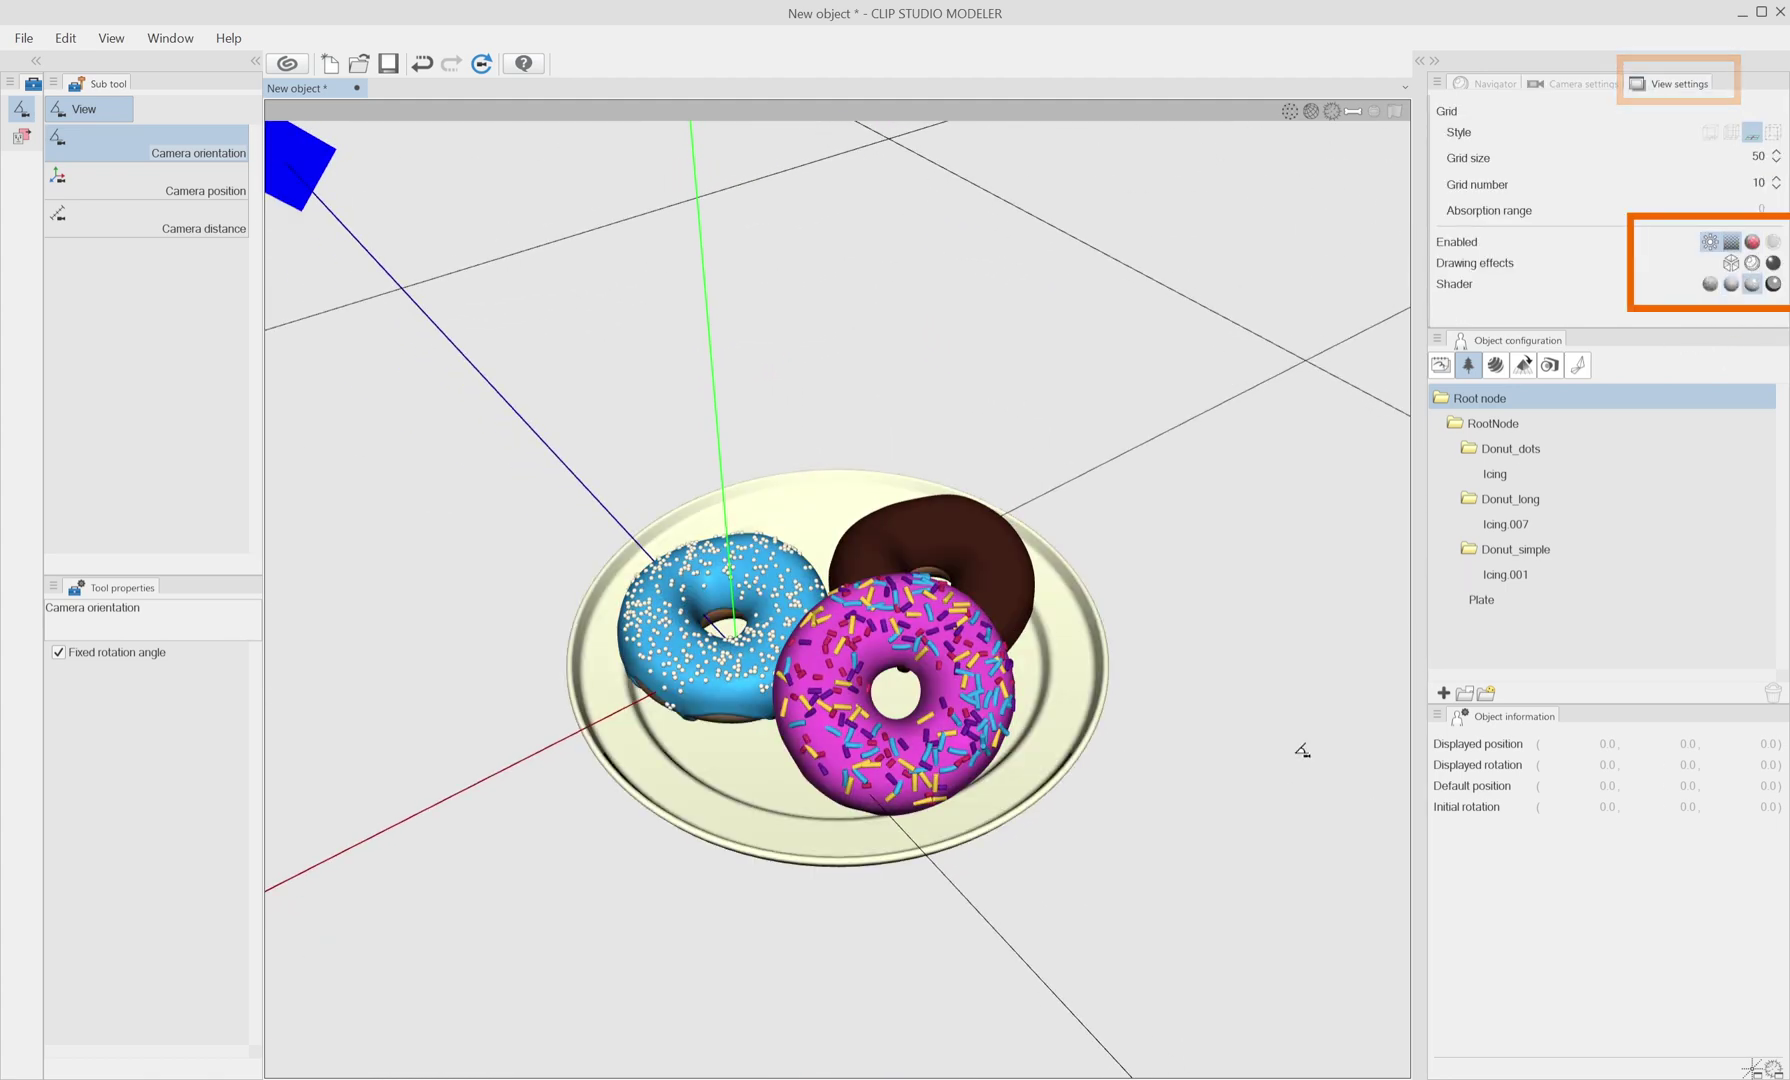
pyautogui.moveTo(1133, 784); pyautogui.dragTo(1127, 787)
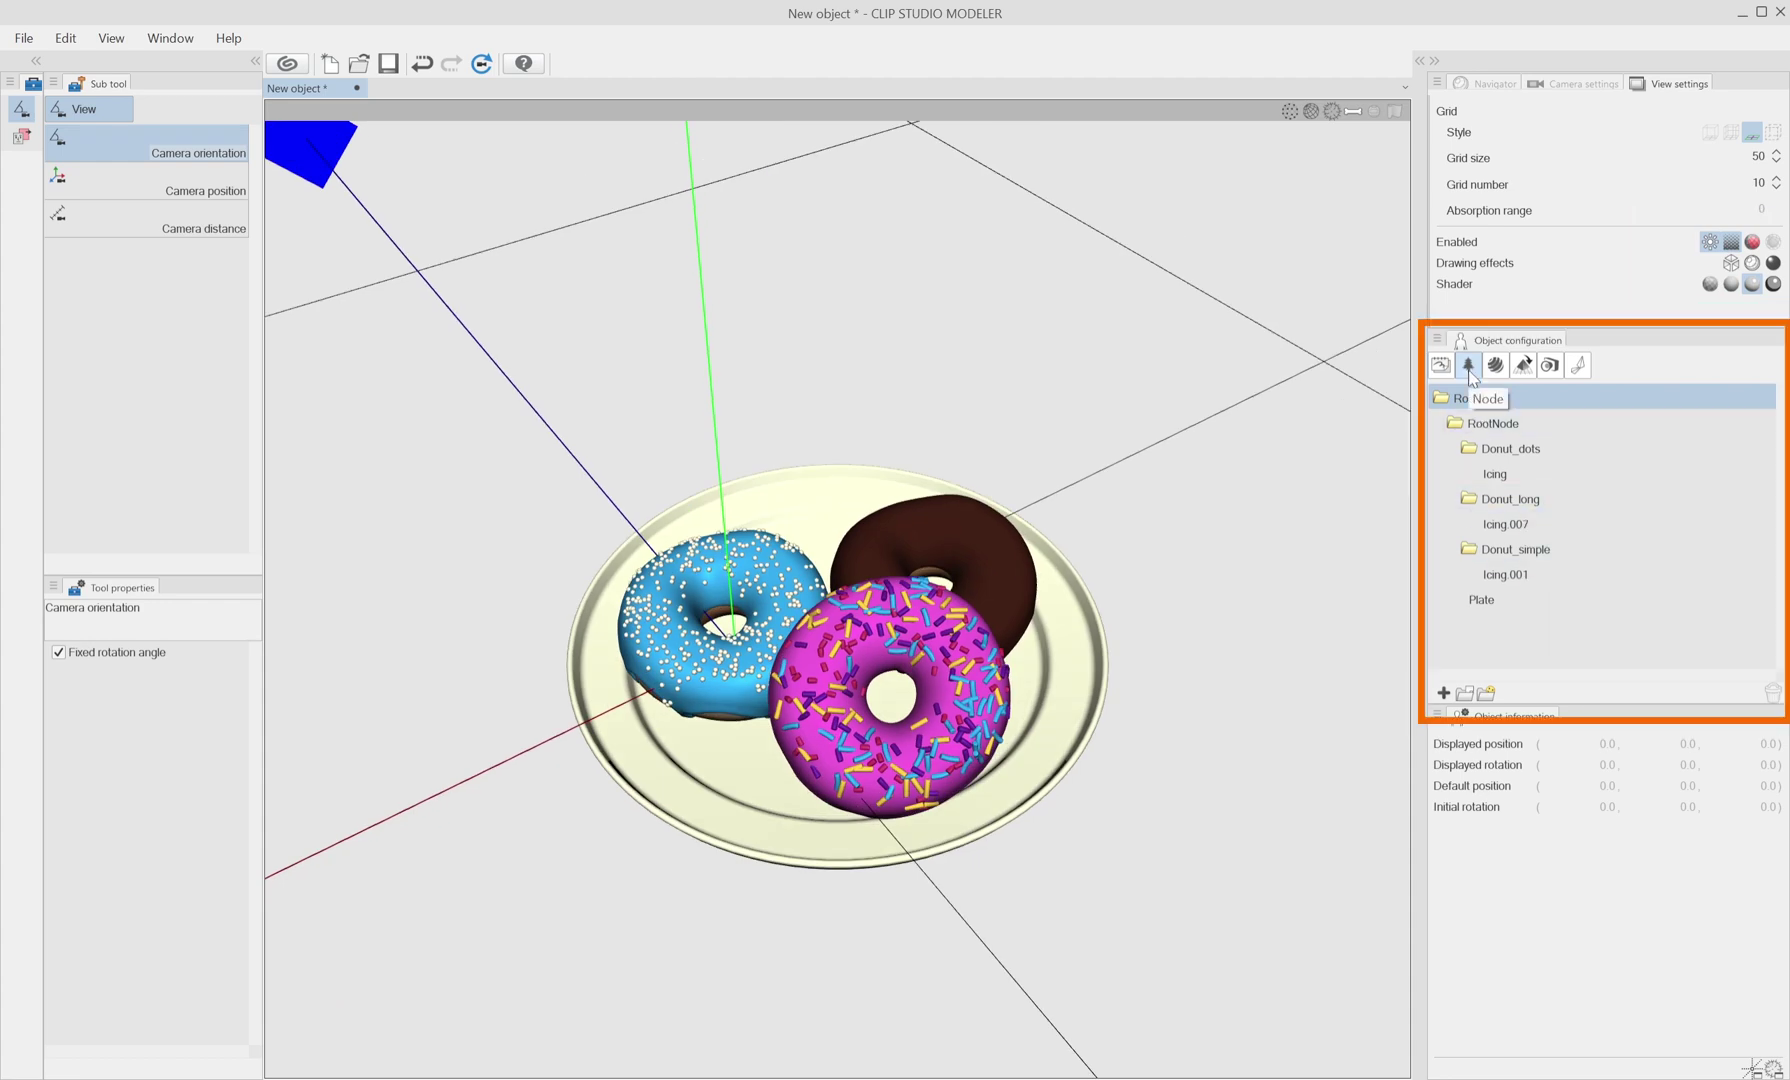
# Rename the icing nodes Icing_long, Icing_simple and Icing_dots, and rename the RootNode folder Donuts.
pyautogui.doubleClick(1510, 522)
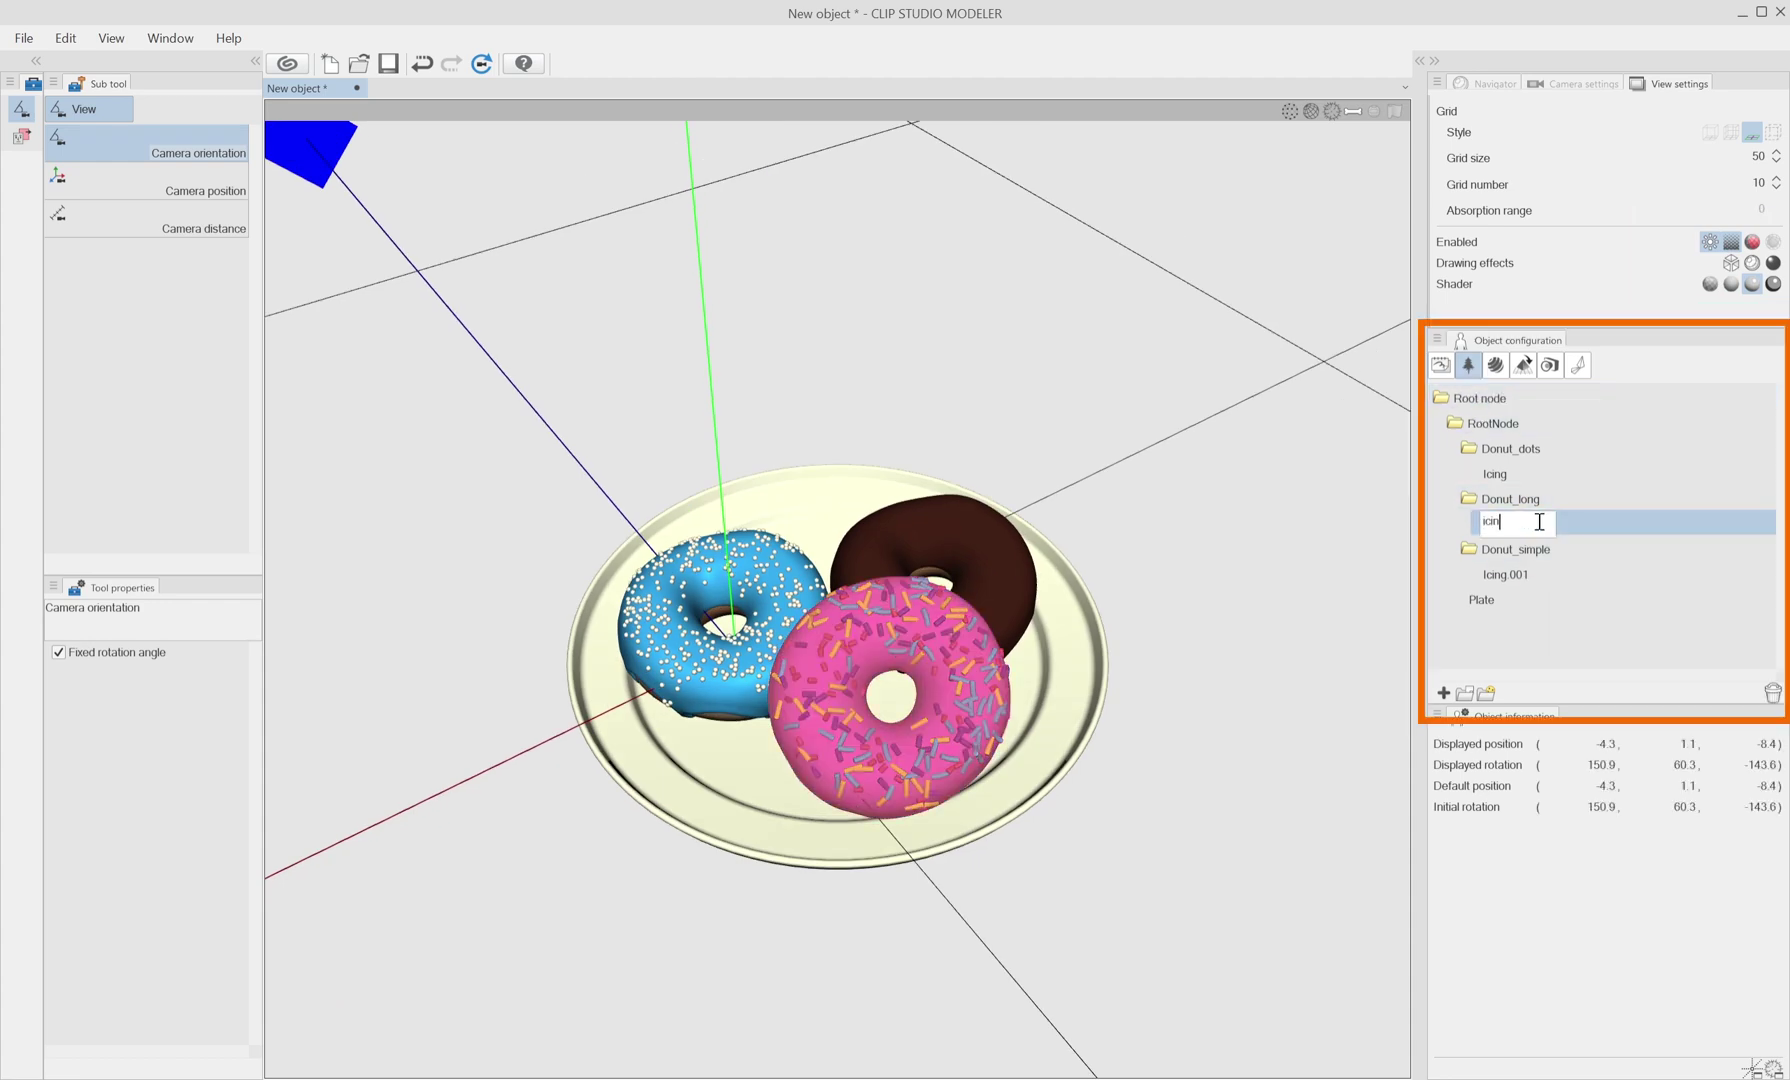
pyautogui.write('Icing_long')
pyautogui.press('Return')
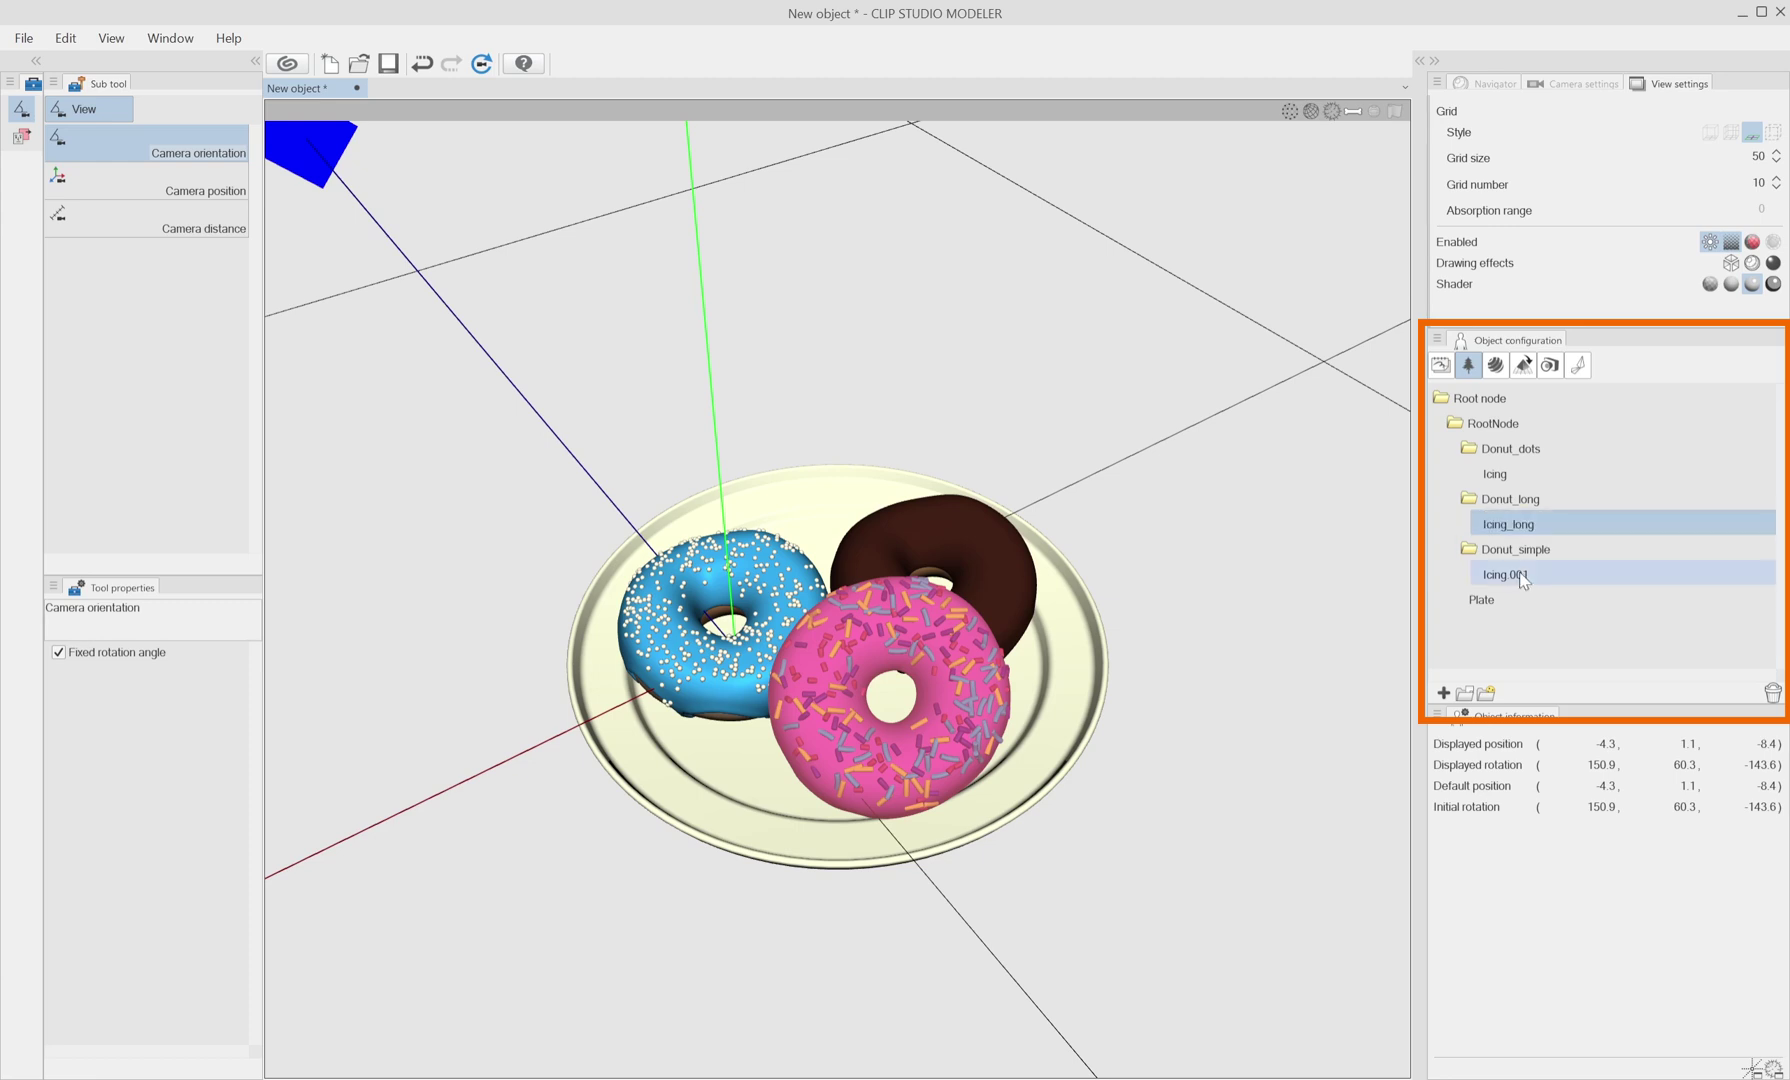
pyautogui.click(1518, 578)
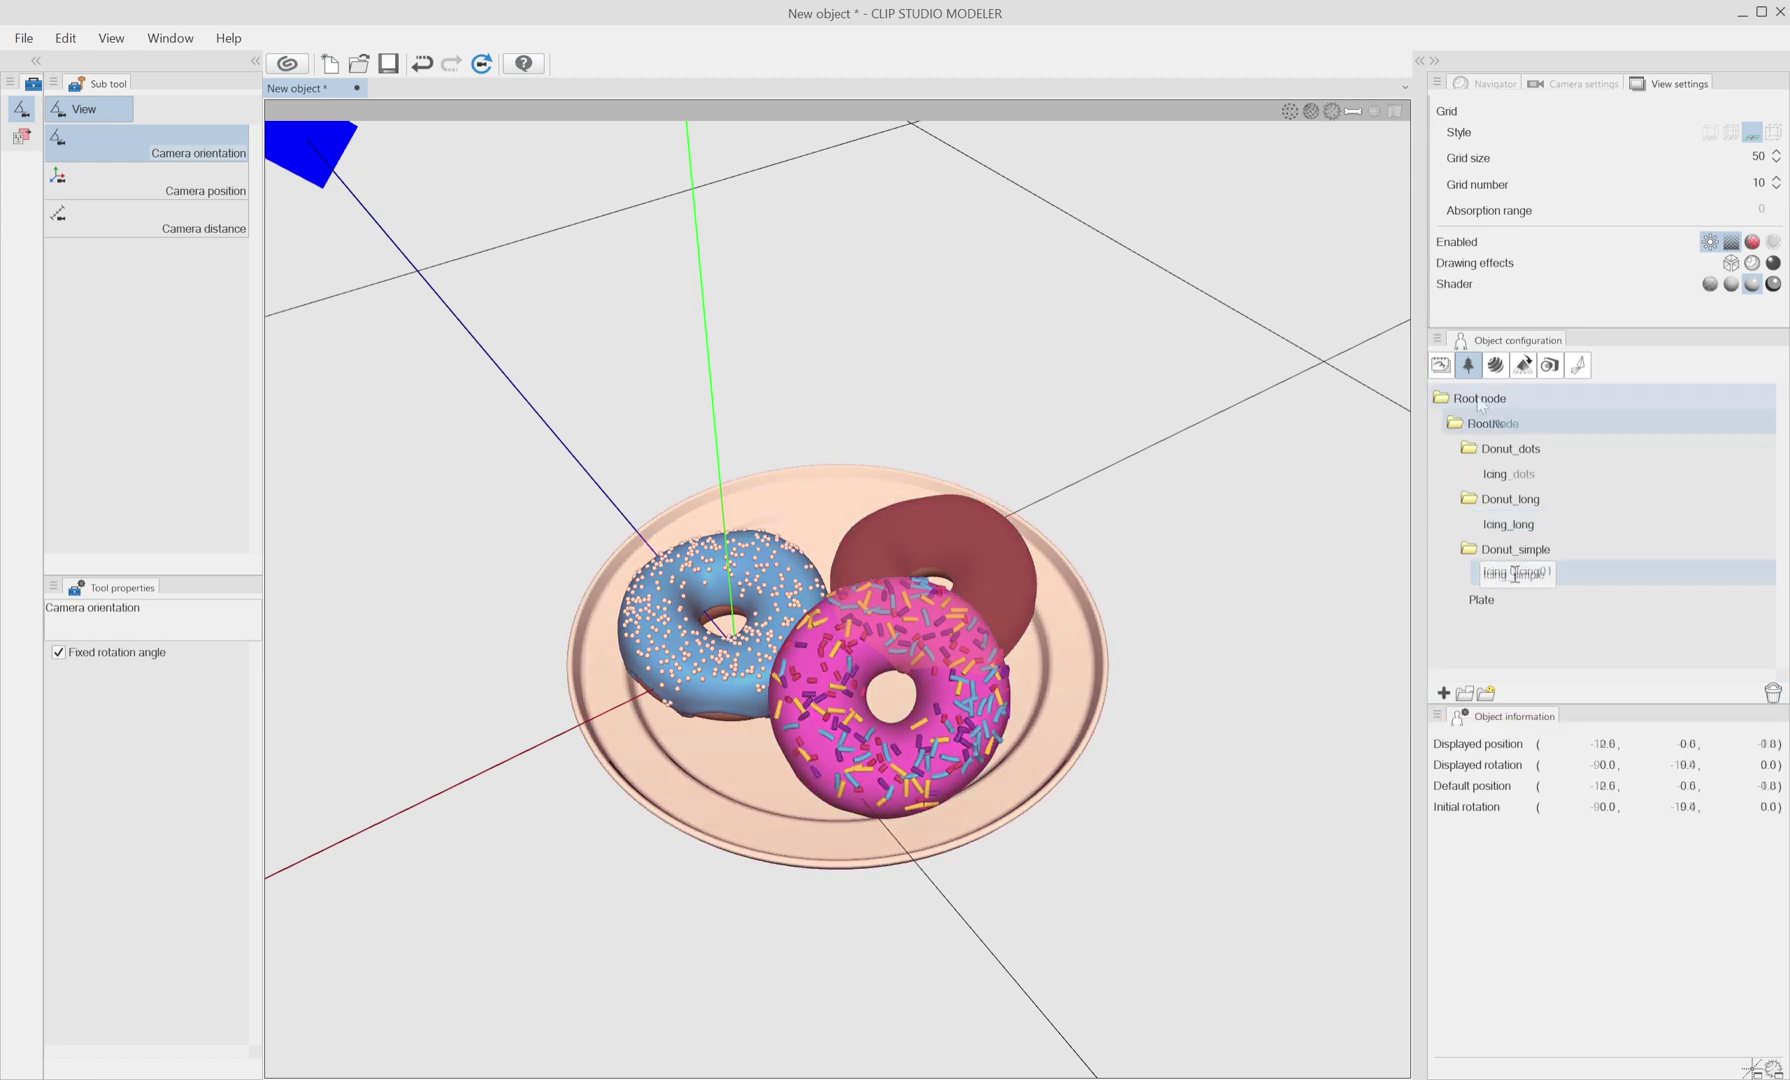
# Move the root node to about X 6.0 and Y 3.6, raising the plate onto the ground grid.
pyautogui.moveTo(1219, 979); pyautogui.dragTo(1216, 861)
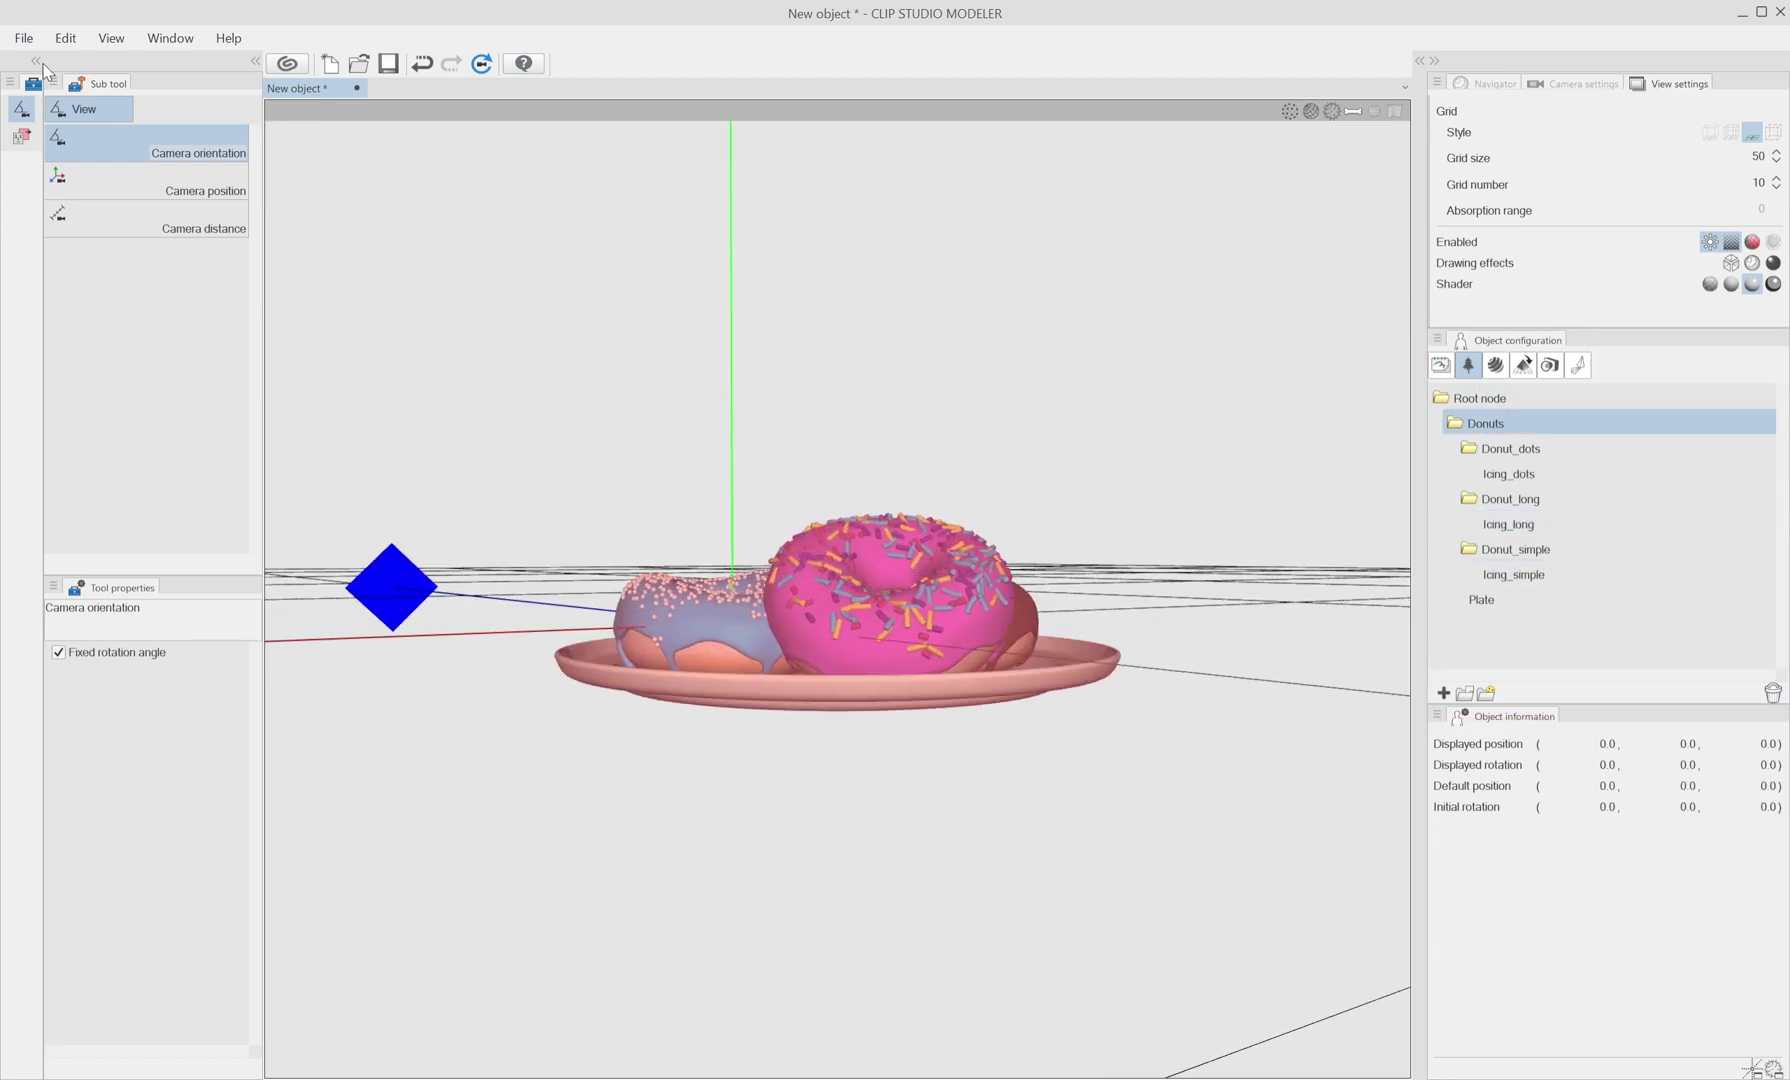
pyautogui.click(21, 136)
pyautogui.click(200, 258)
pyautogui.click(1490, 398)
pyautogui.moveTo(733, 595); pyautogui.dragTo(733, 511)
pyautogui.moveTo(843, 899); pyautogui.dragTo(870, 938)
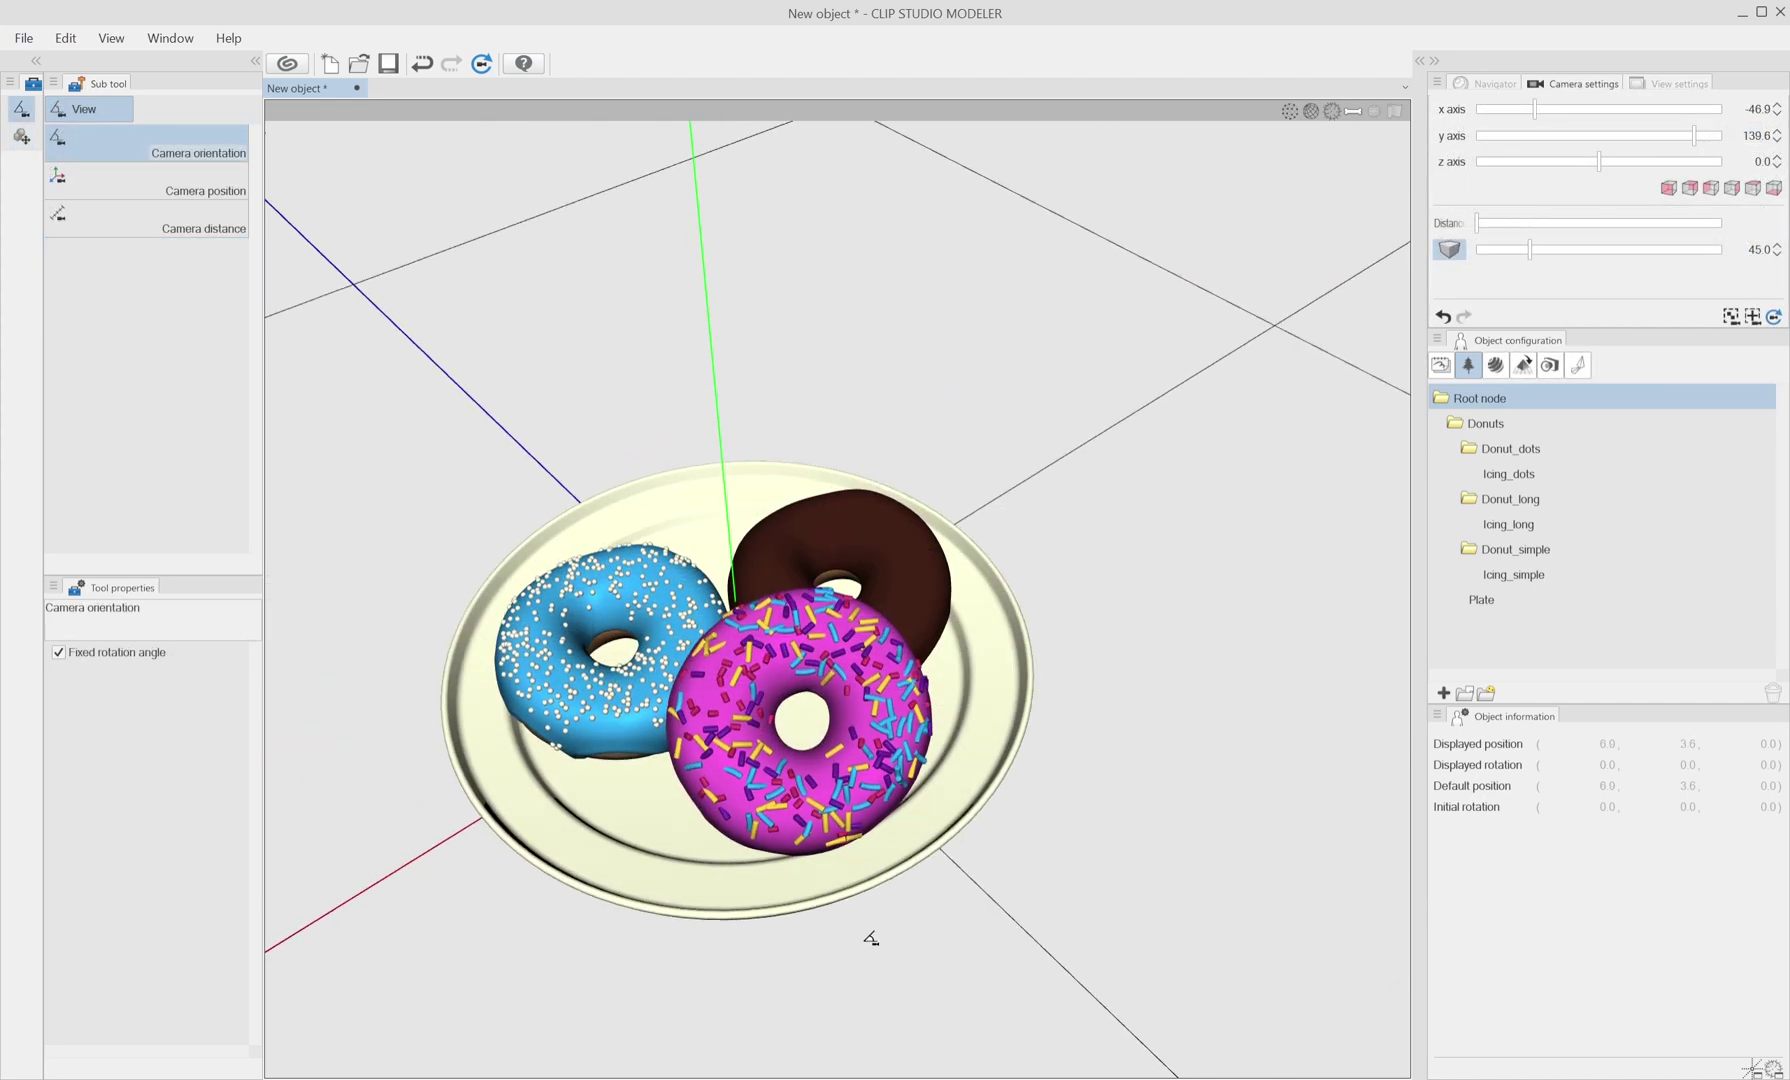
# Show the model's materials, expand Default material, and merge the duplicate materials.
pyautogui.click(1495, 367)
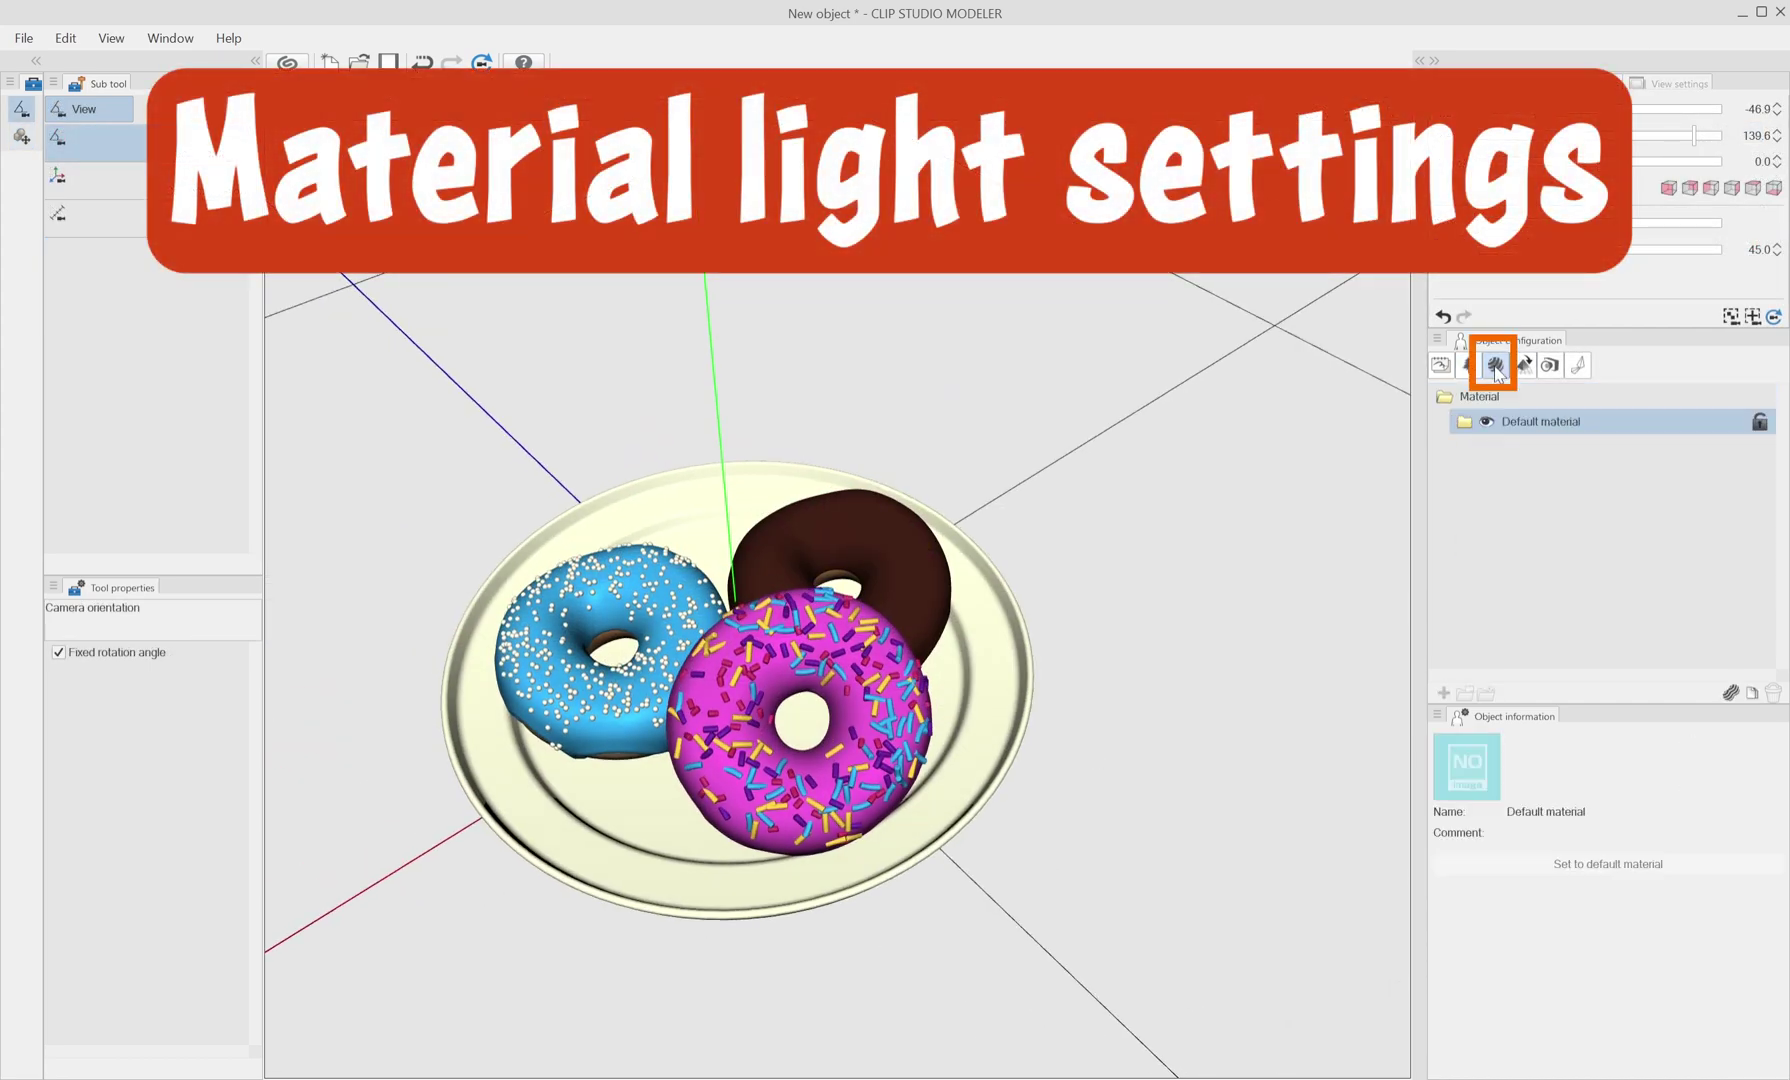
pyautogui.click(1468, 423)
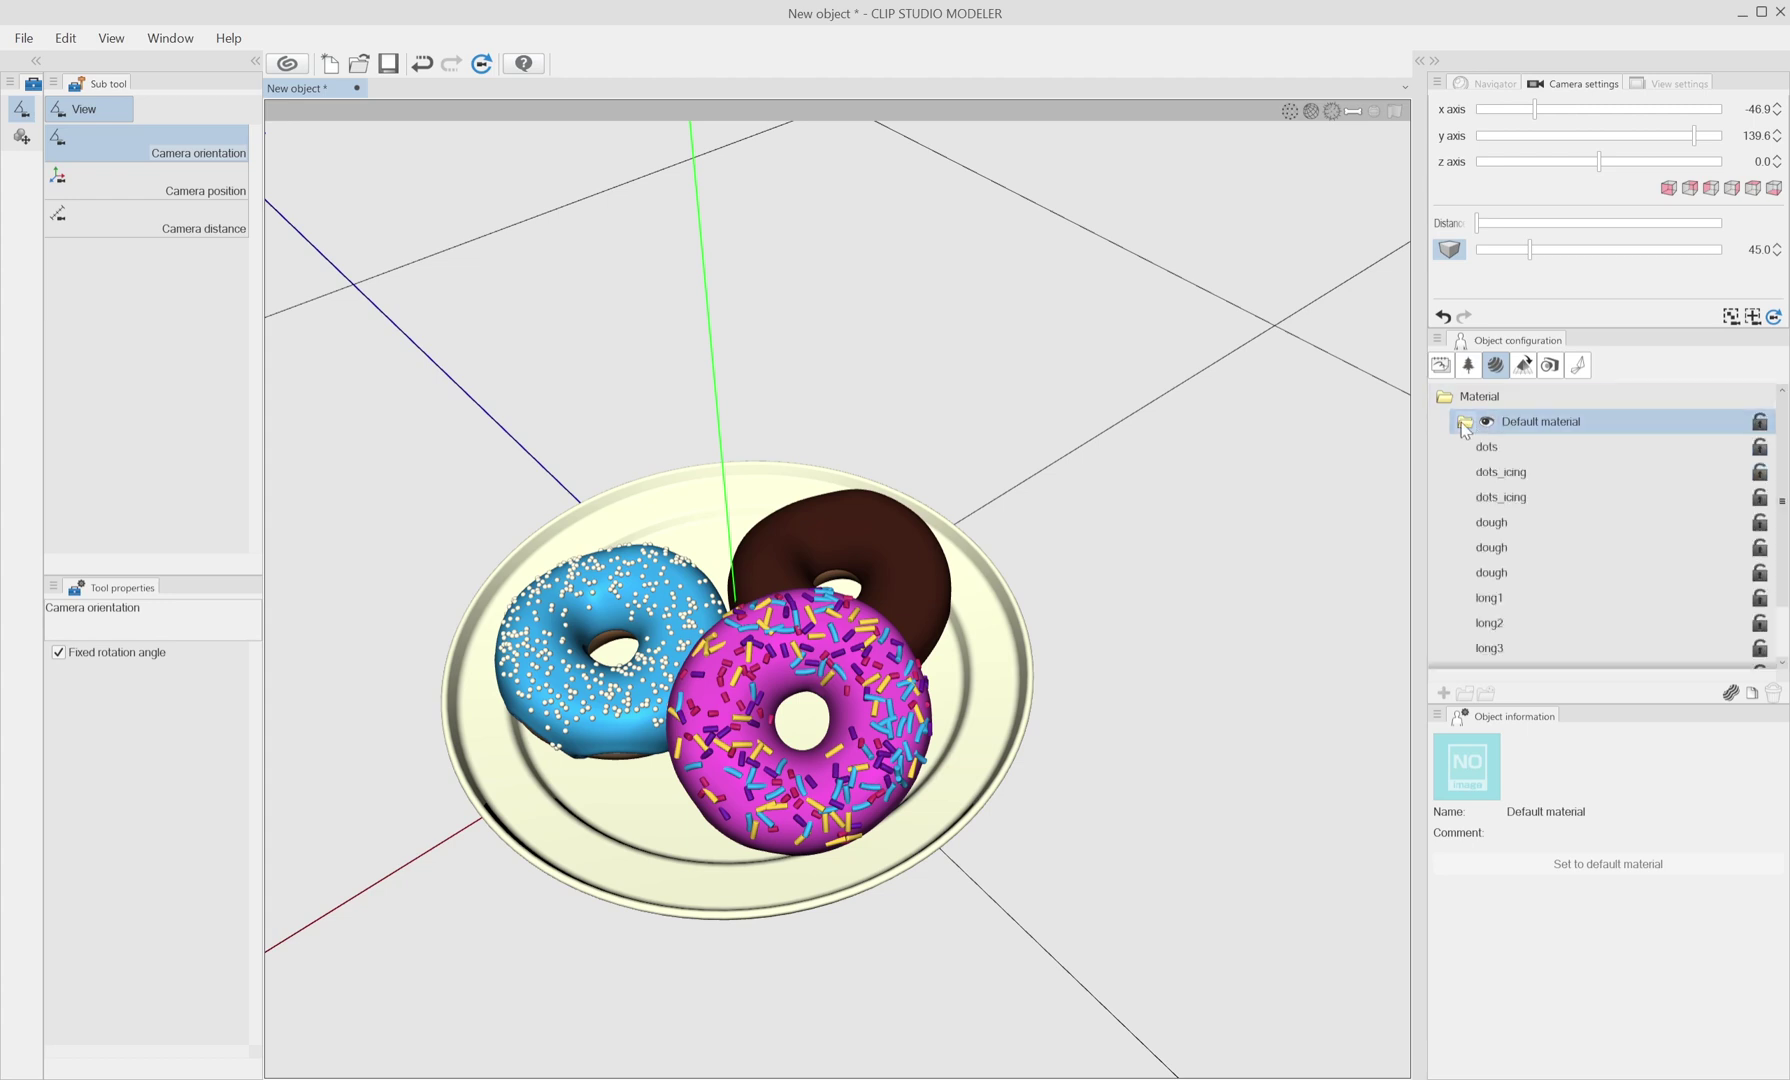
pyautogui.scroll(-2, 1572, 531)
pyautogui.scroll(1, 1572, 531)
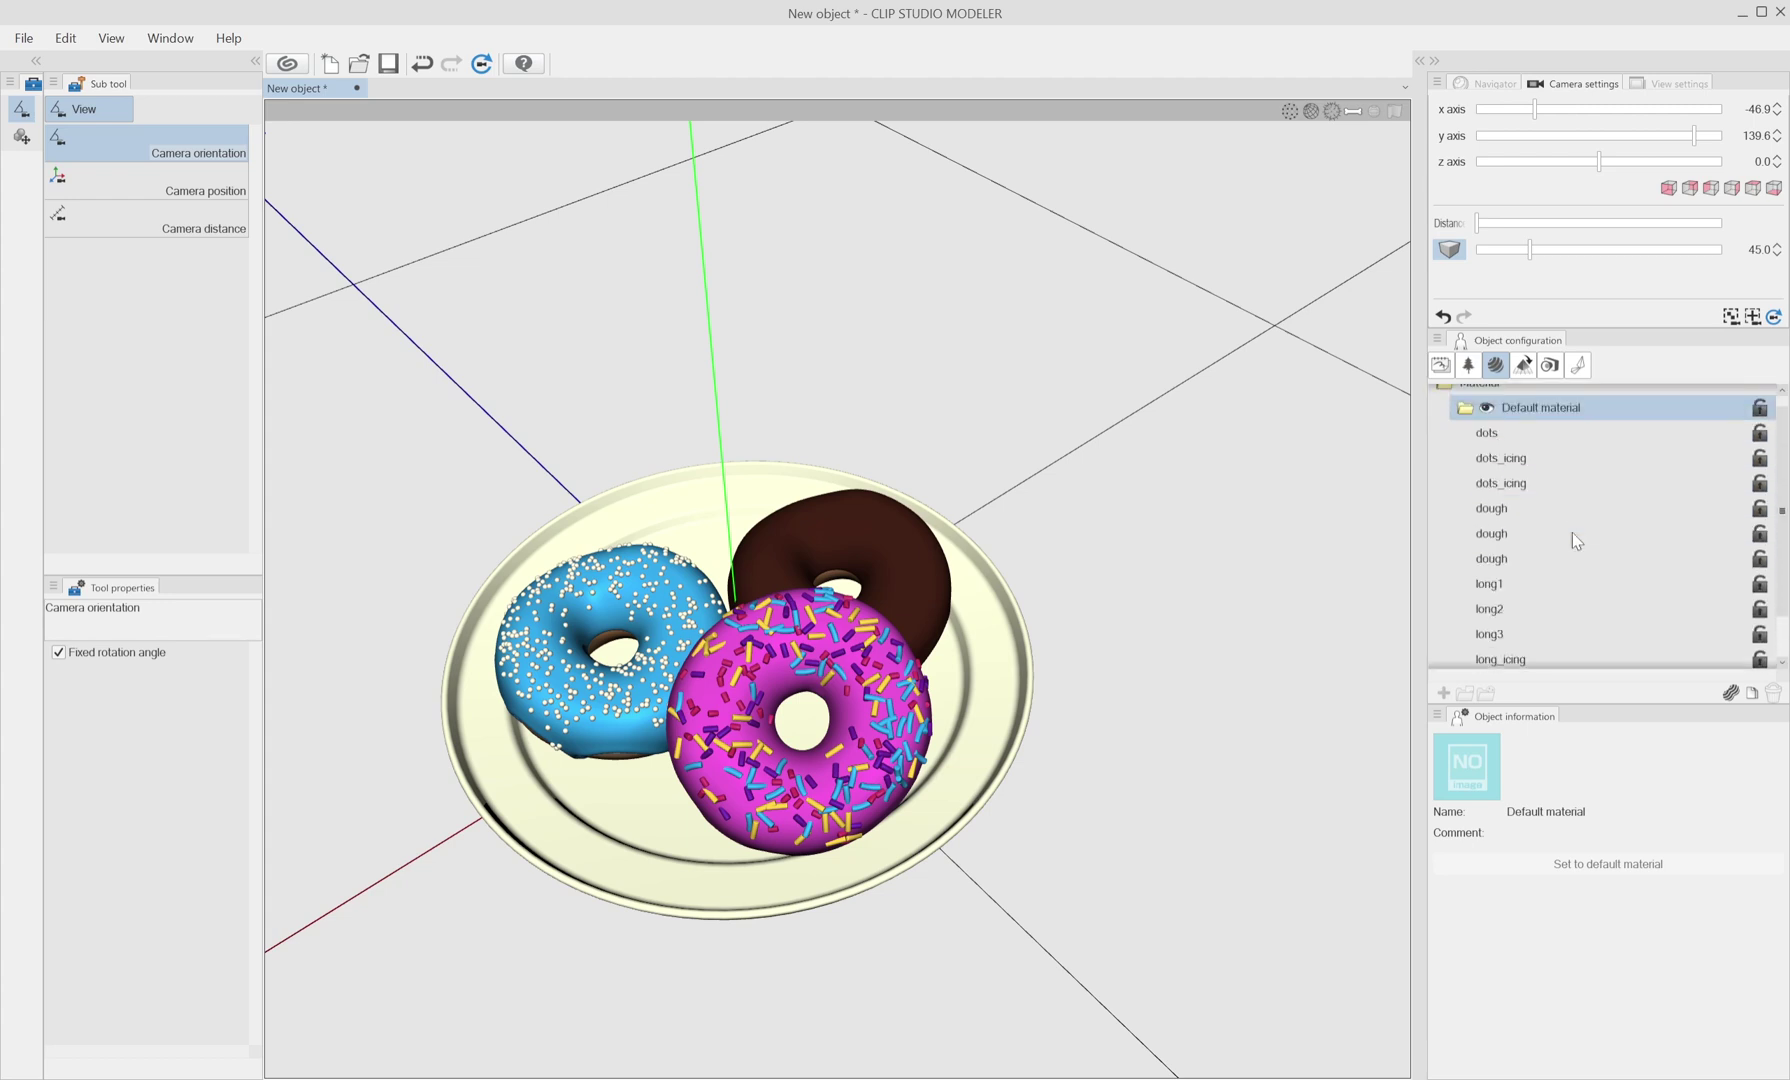
pyautogui.click(1731, 689)
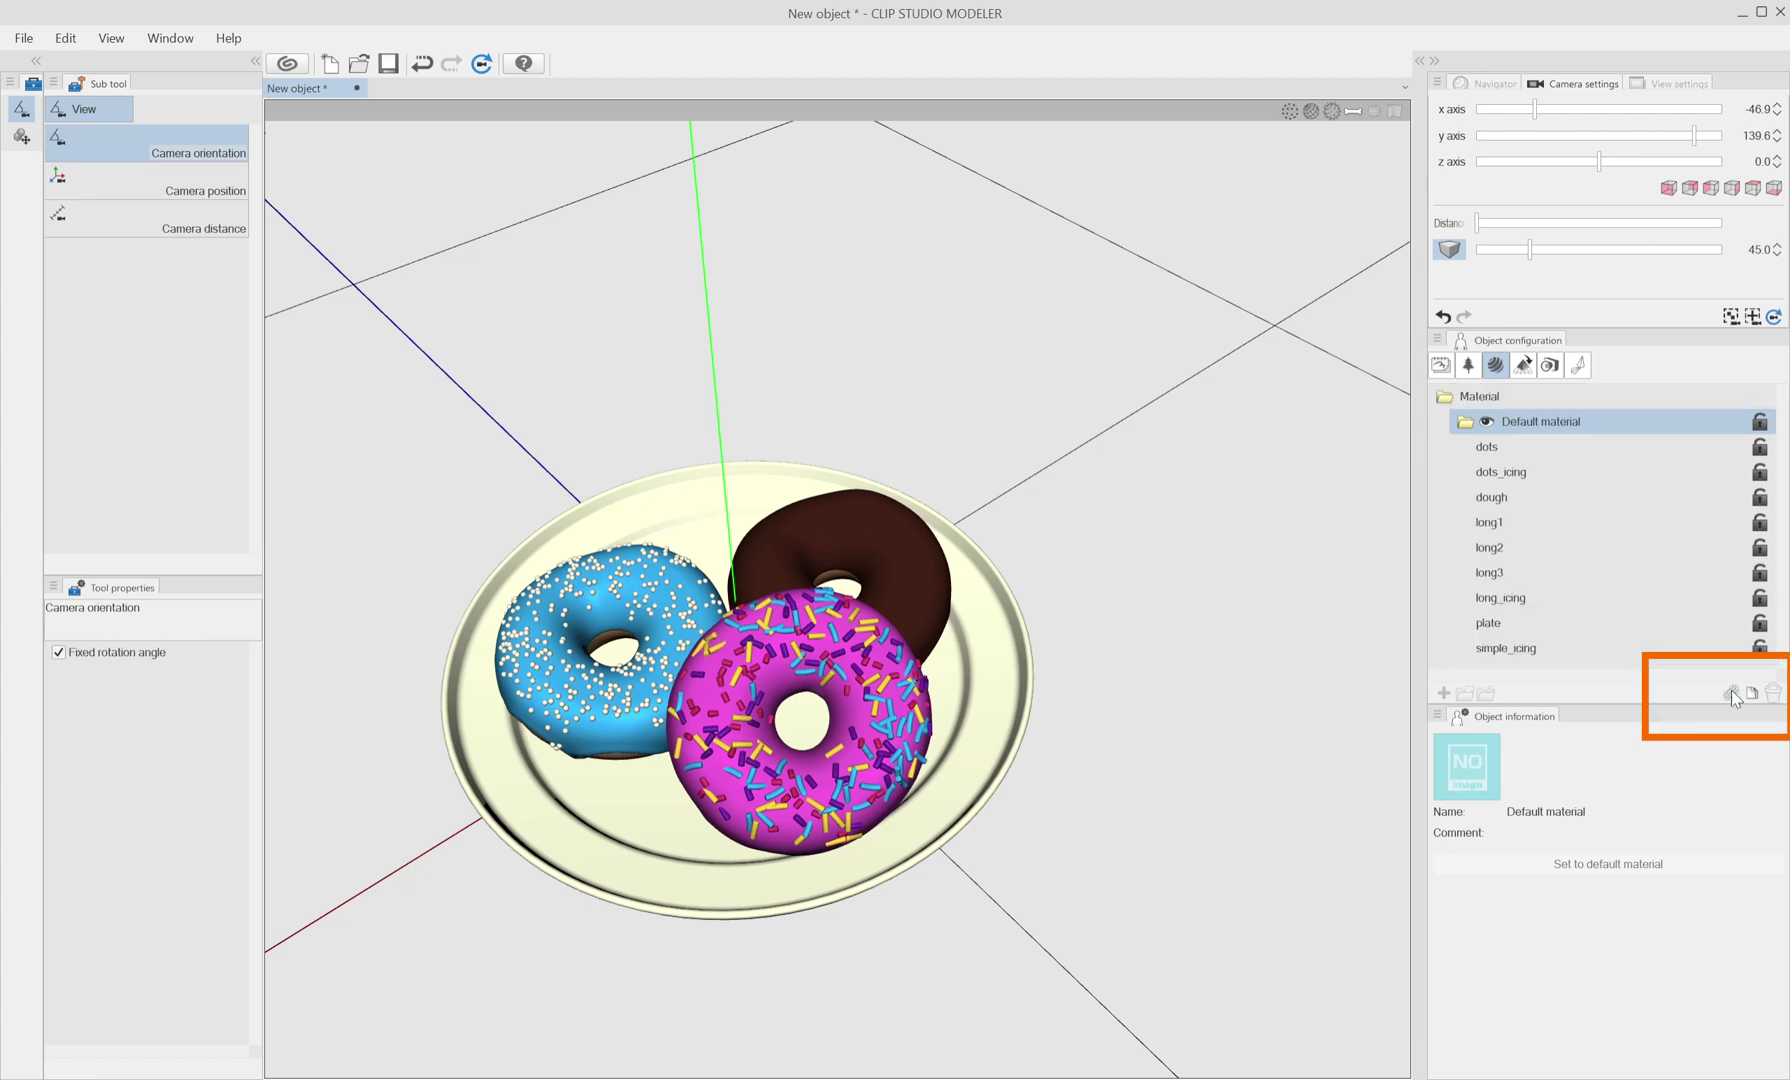
# Set the dots material's ambient light to 1.00 in red, green and blue.
pyautogui.click(1497, 450)
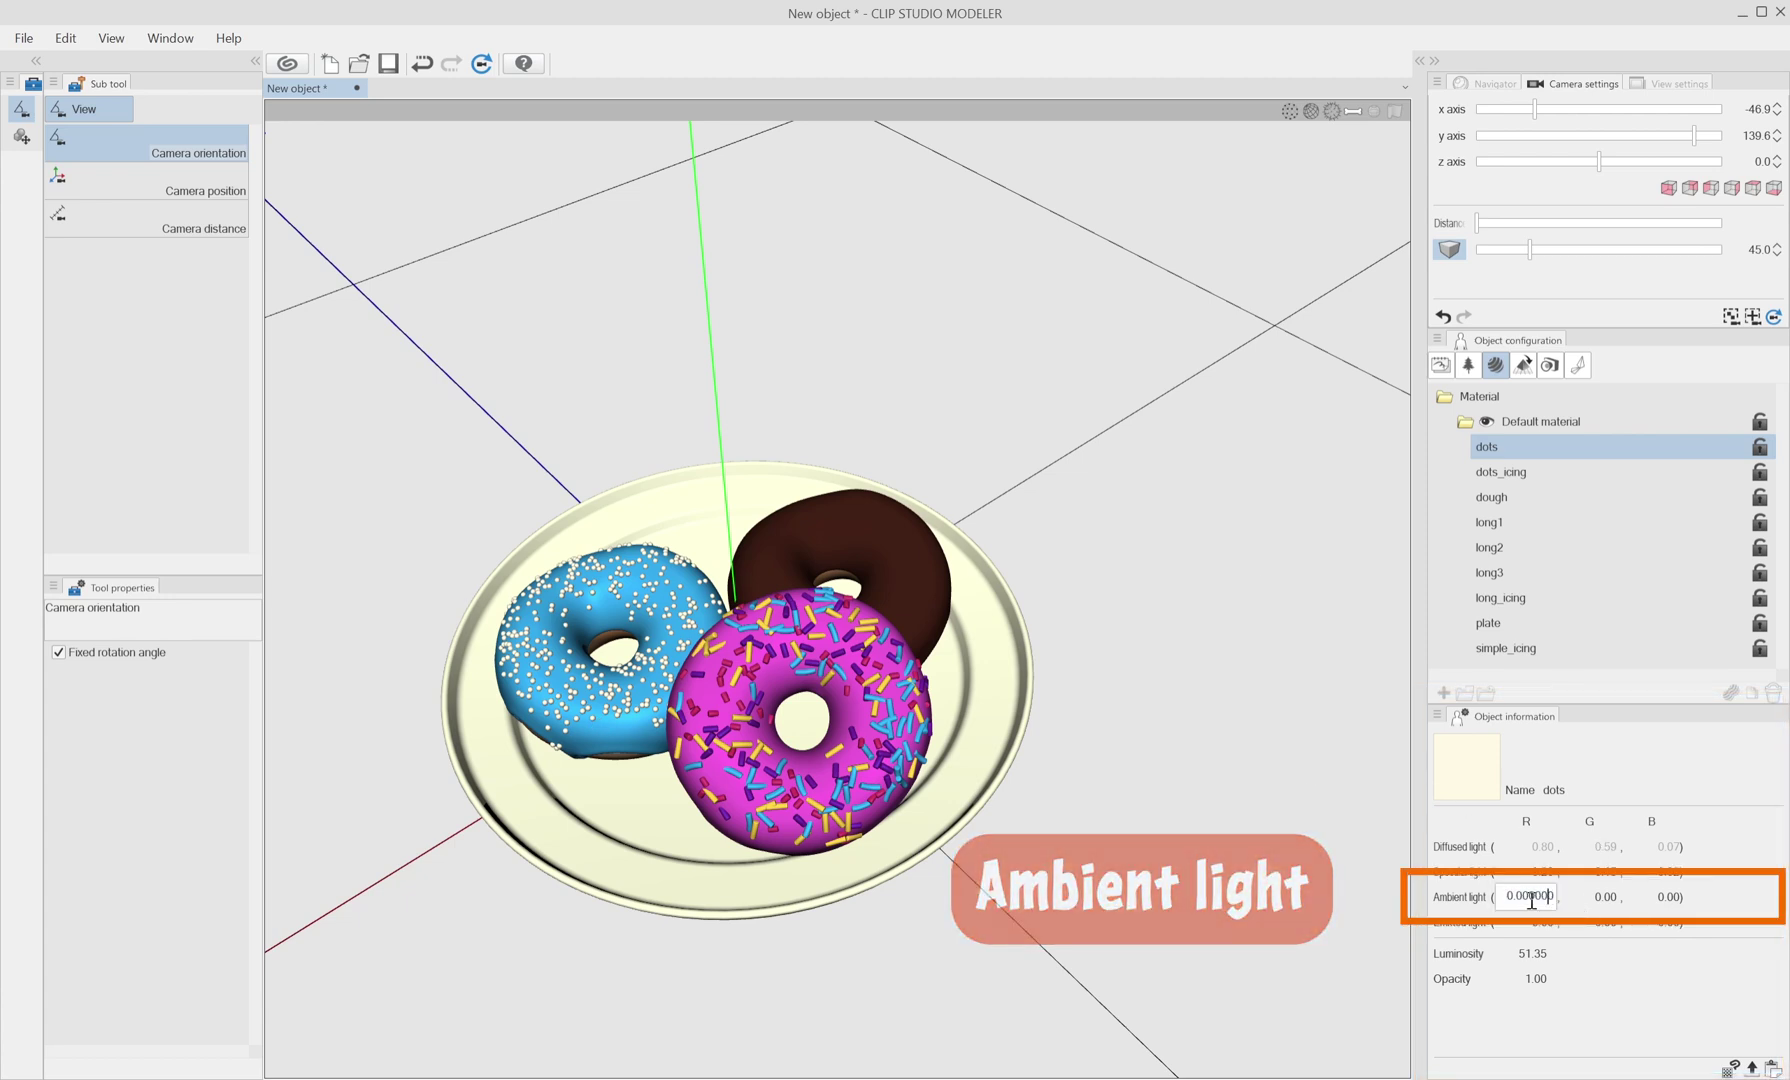
pyautogui.doubleClick(1532, 898)
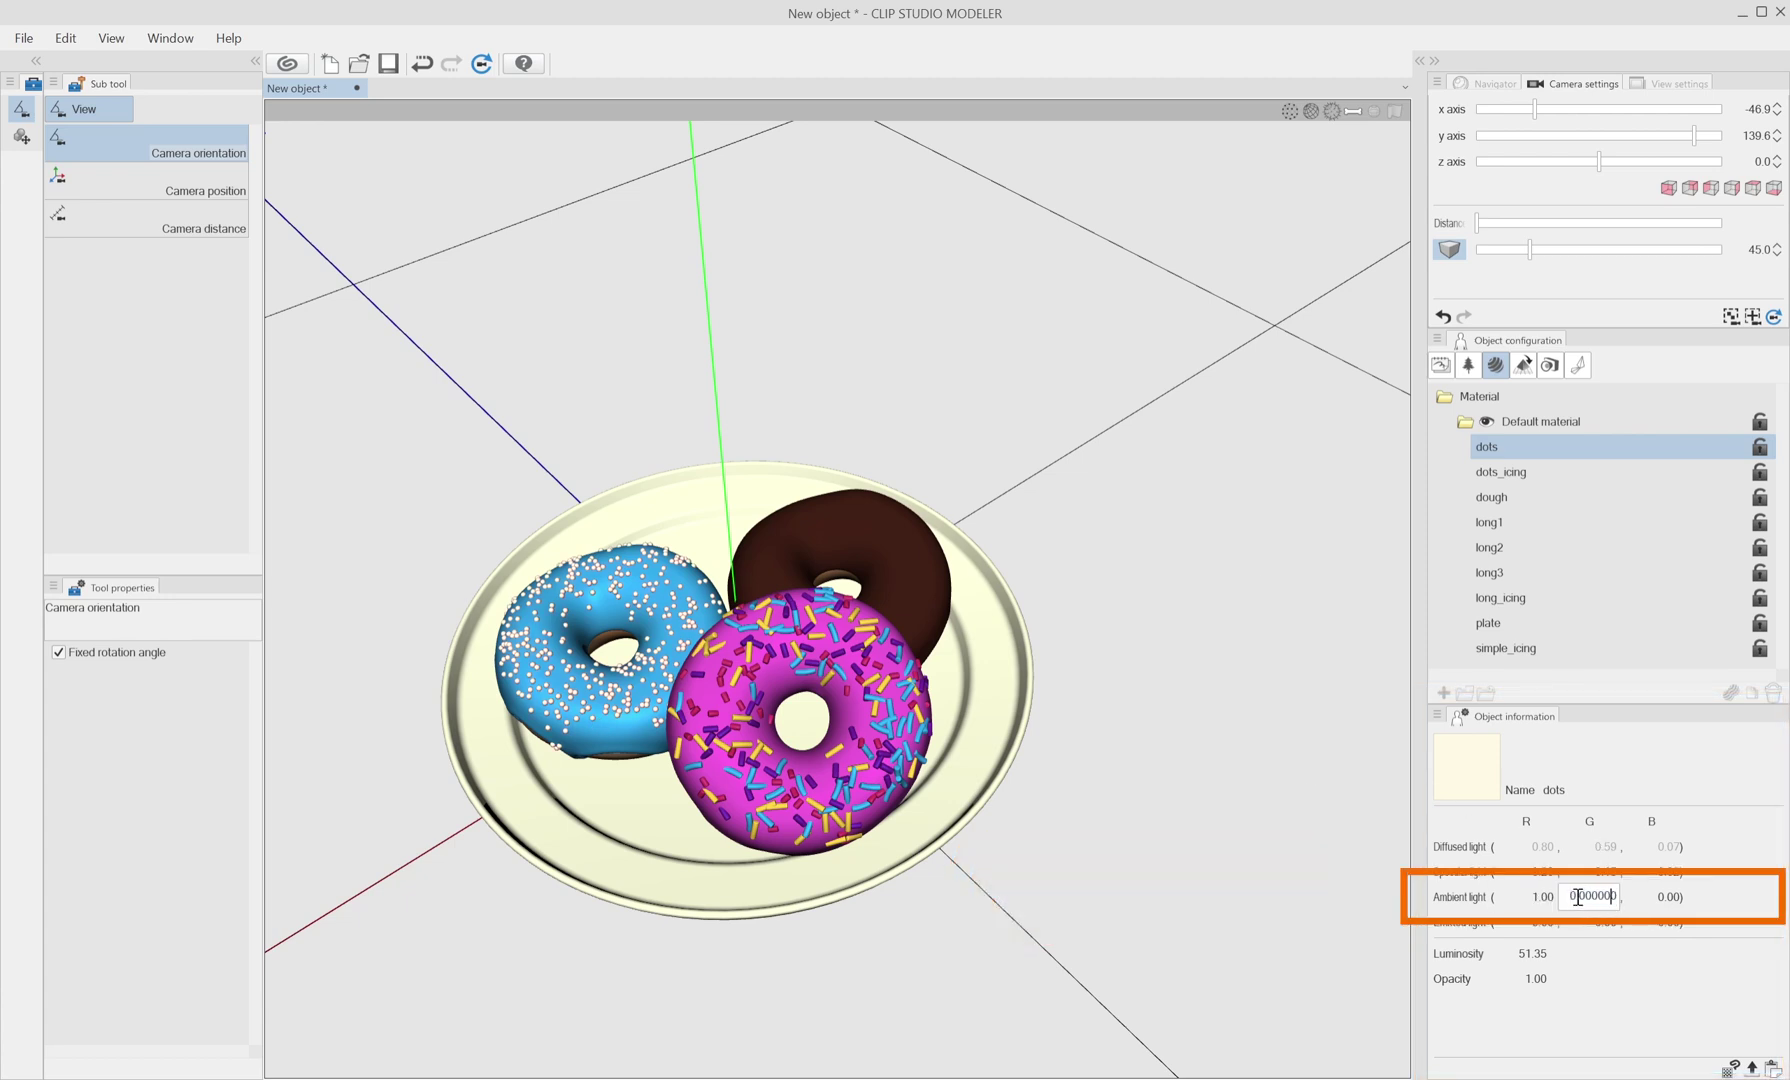
pyautogui.doubleClick(1578, 897)
pyautogui.write('1')
pyautogui.press('Return')
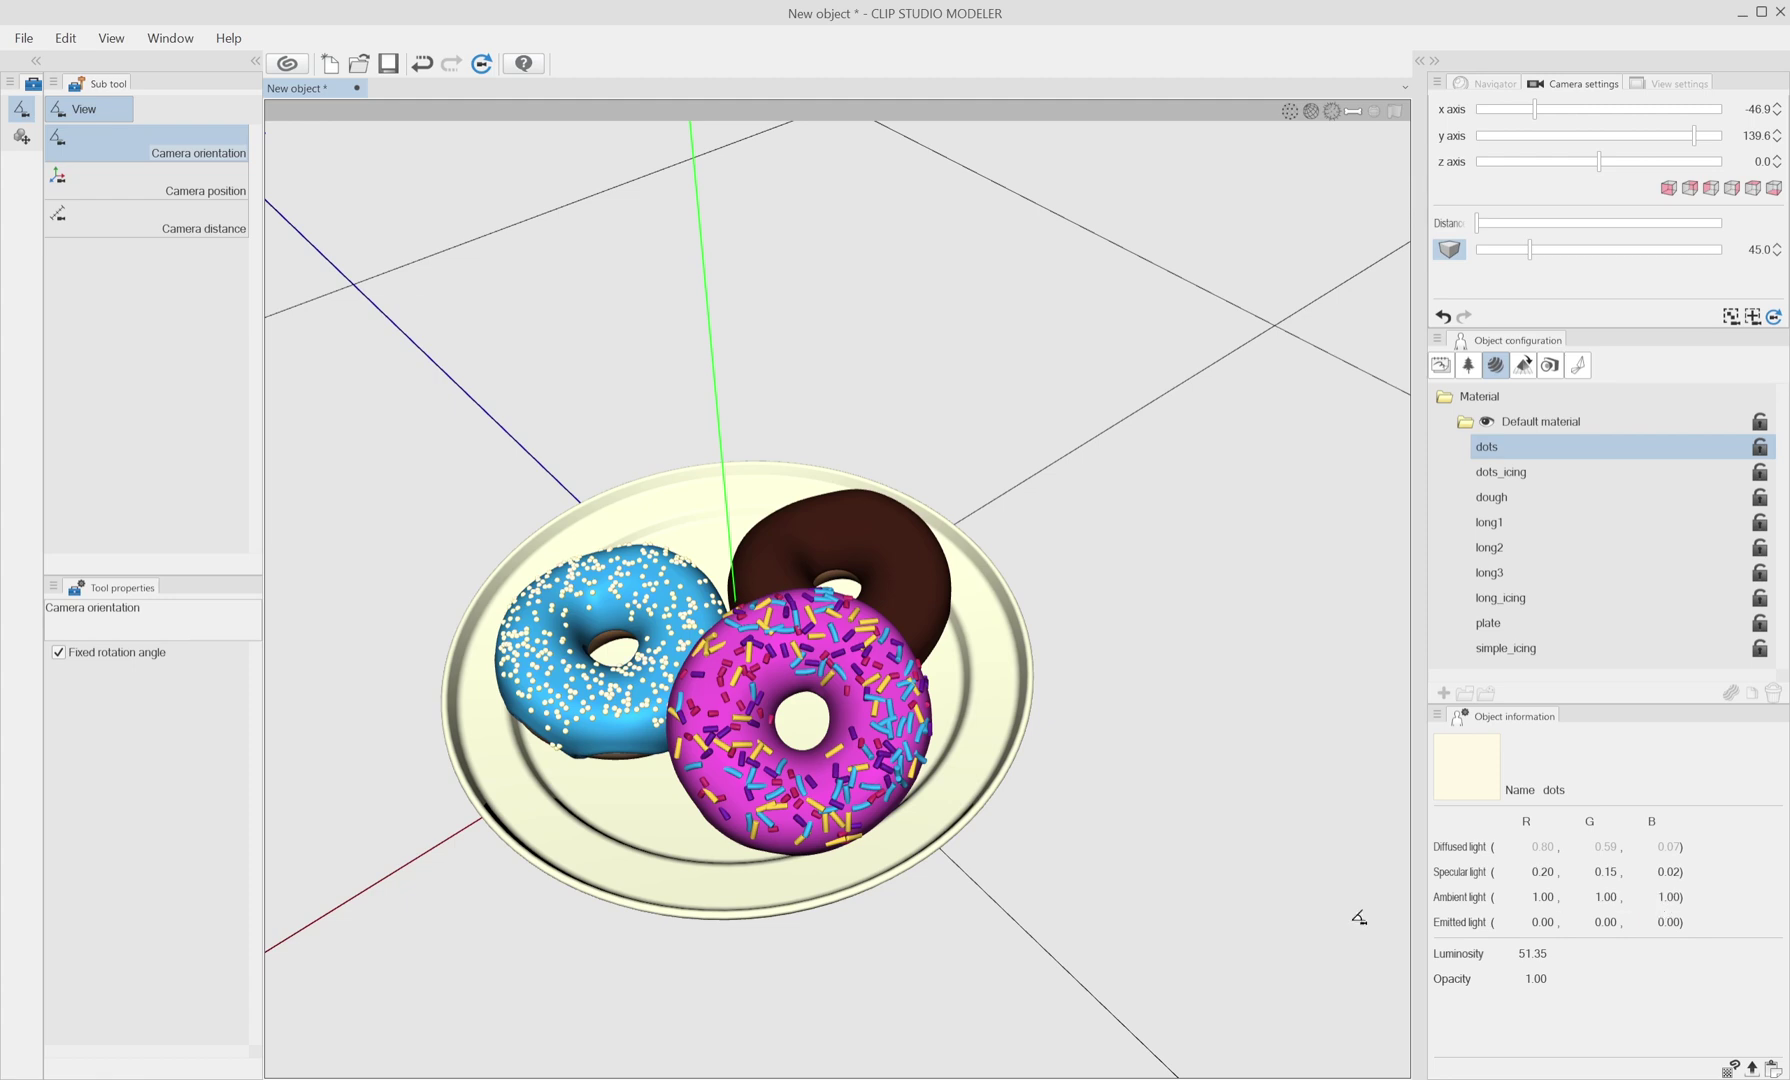
# Review the dots_icing and long_icing materials, and set simple_icing's ambient light to 1.00 in red, green and blue.
pyautogui.click(1585, 473)
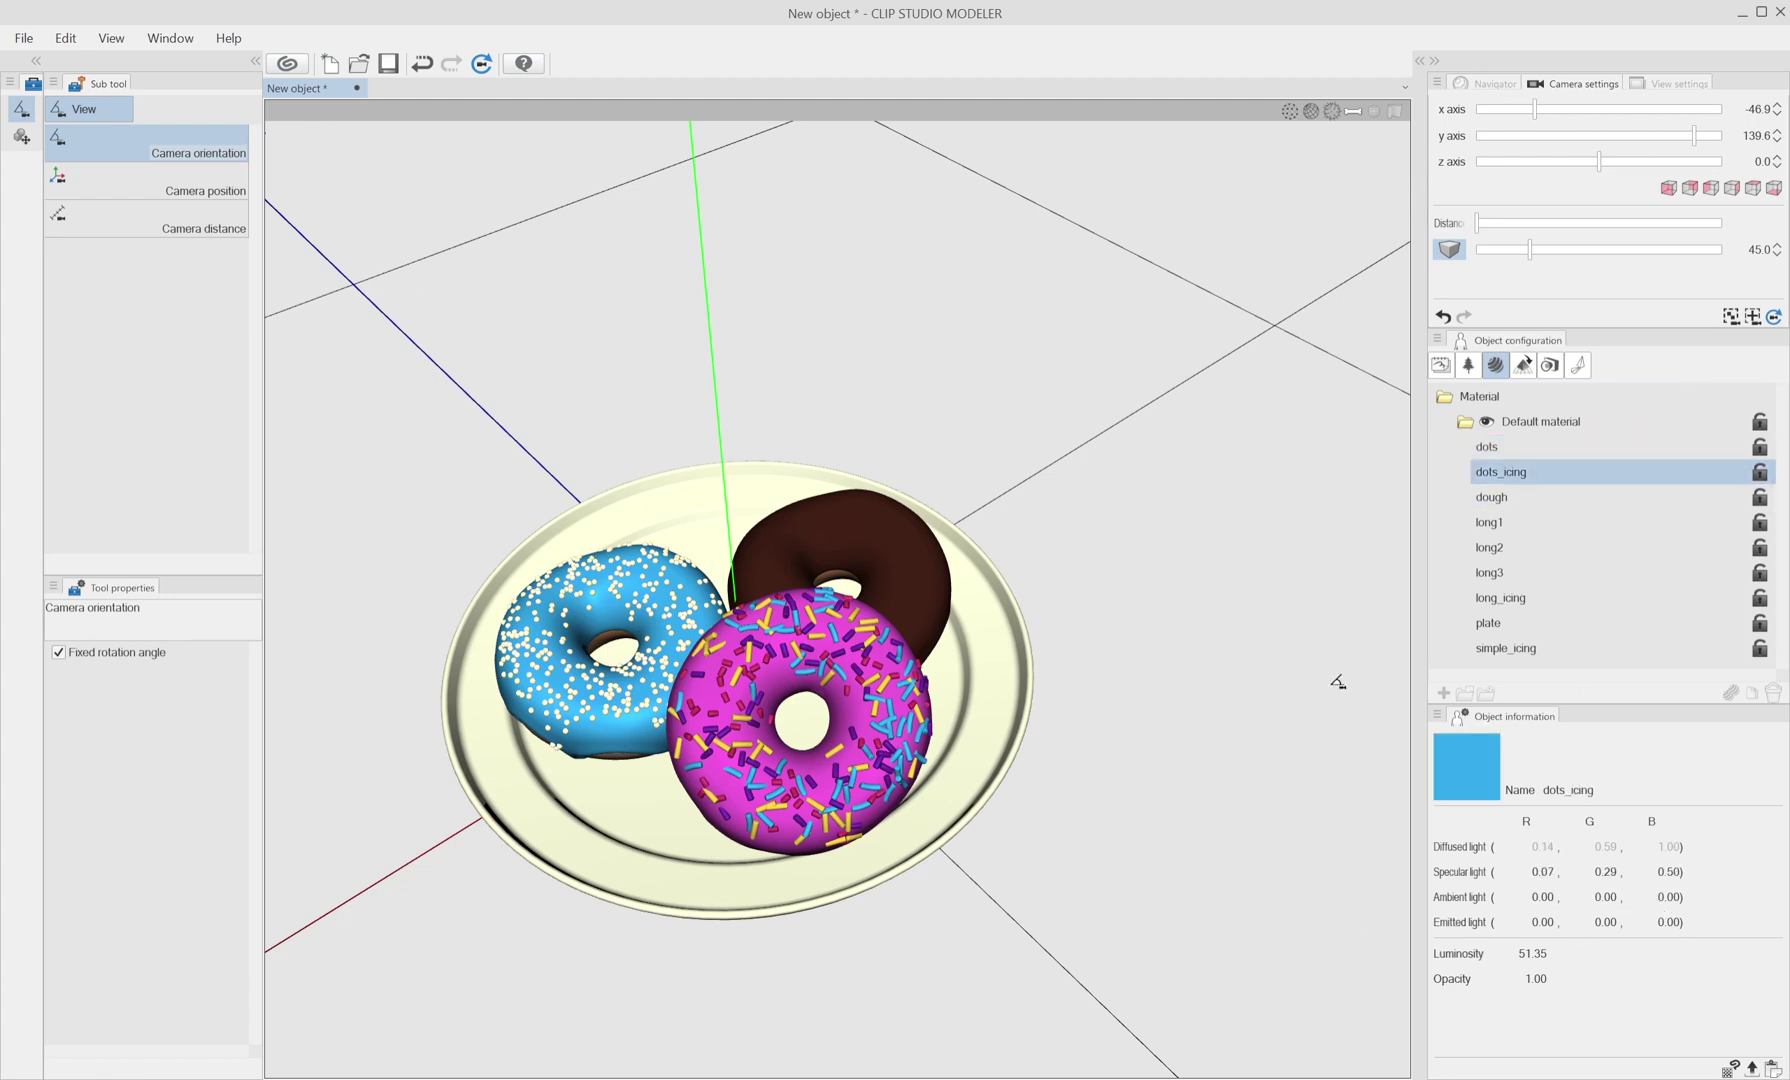
pyautogui.click(1520, 598)
pyautogui.click(1520, 648)
pyautogui.moveTo(1096, 752); pyautogui.dragTo(911, 745)
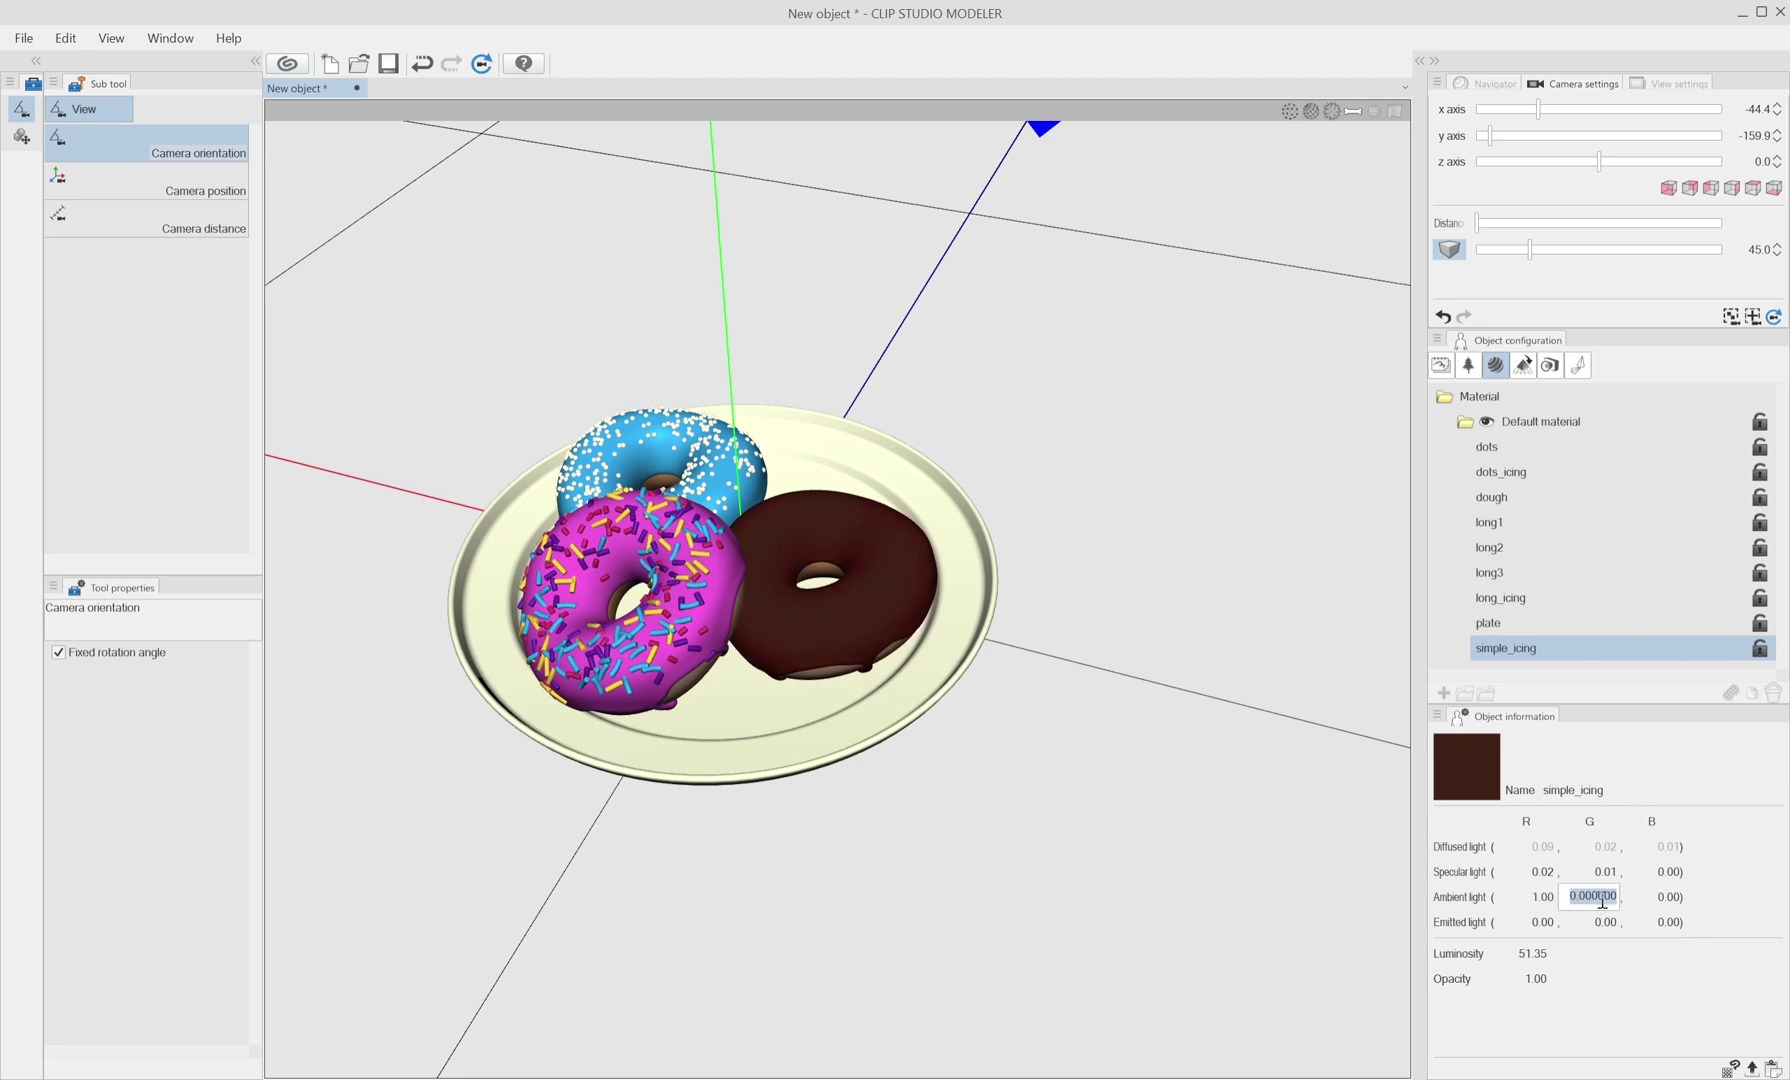
pyautogui.press('Return')
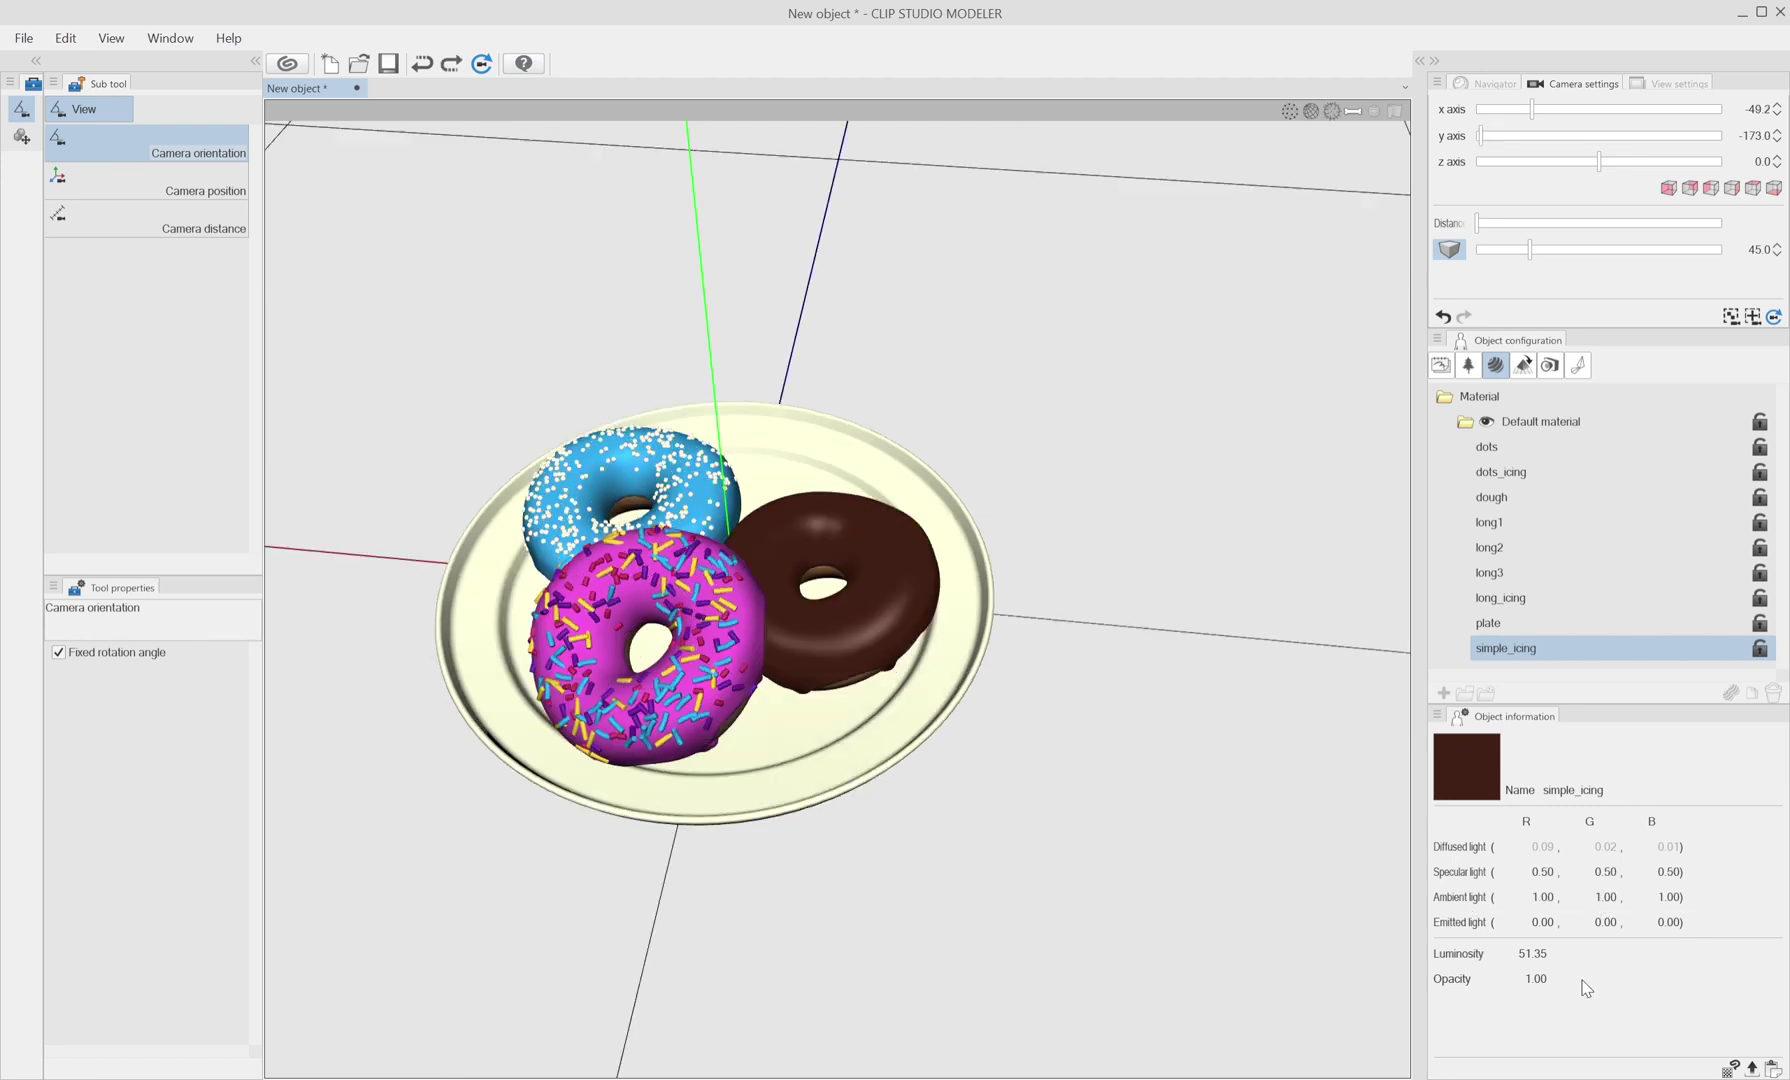
# Set the plate material's ambient light to 1.
pyautogui.moveTo(1022, 1003); pyautogui.dragTo(1059, 983)
pyautogui.click(1600, 622)
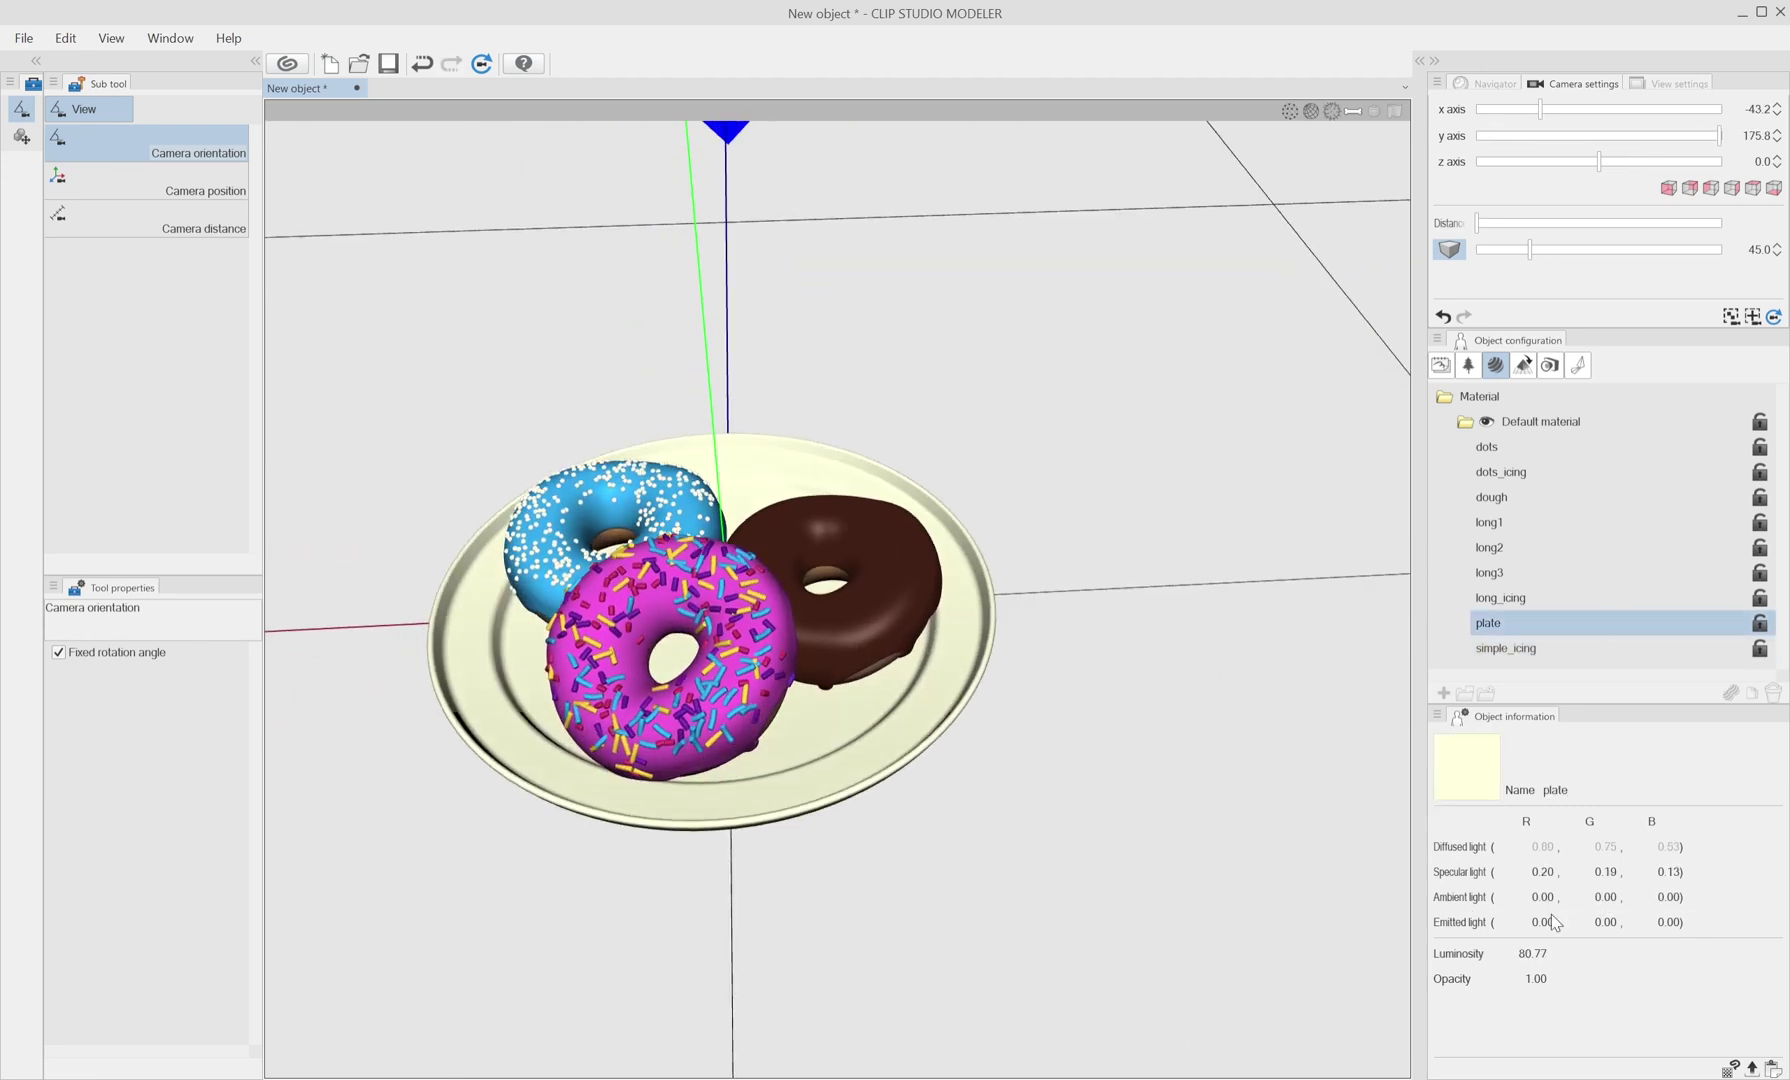
pyautogui.press('Return')
pyautogui.click(1606, 892)
pyautogui.write('1')
pyautogui.press('Return')
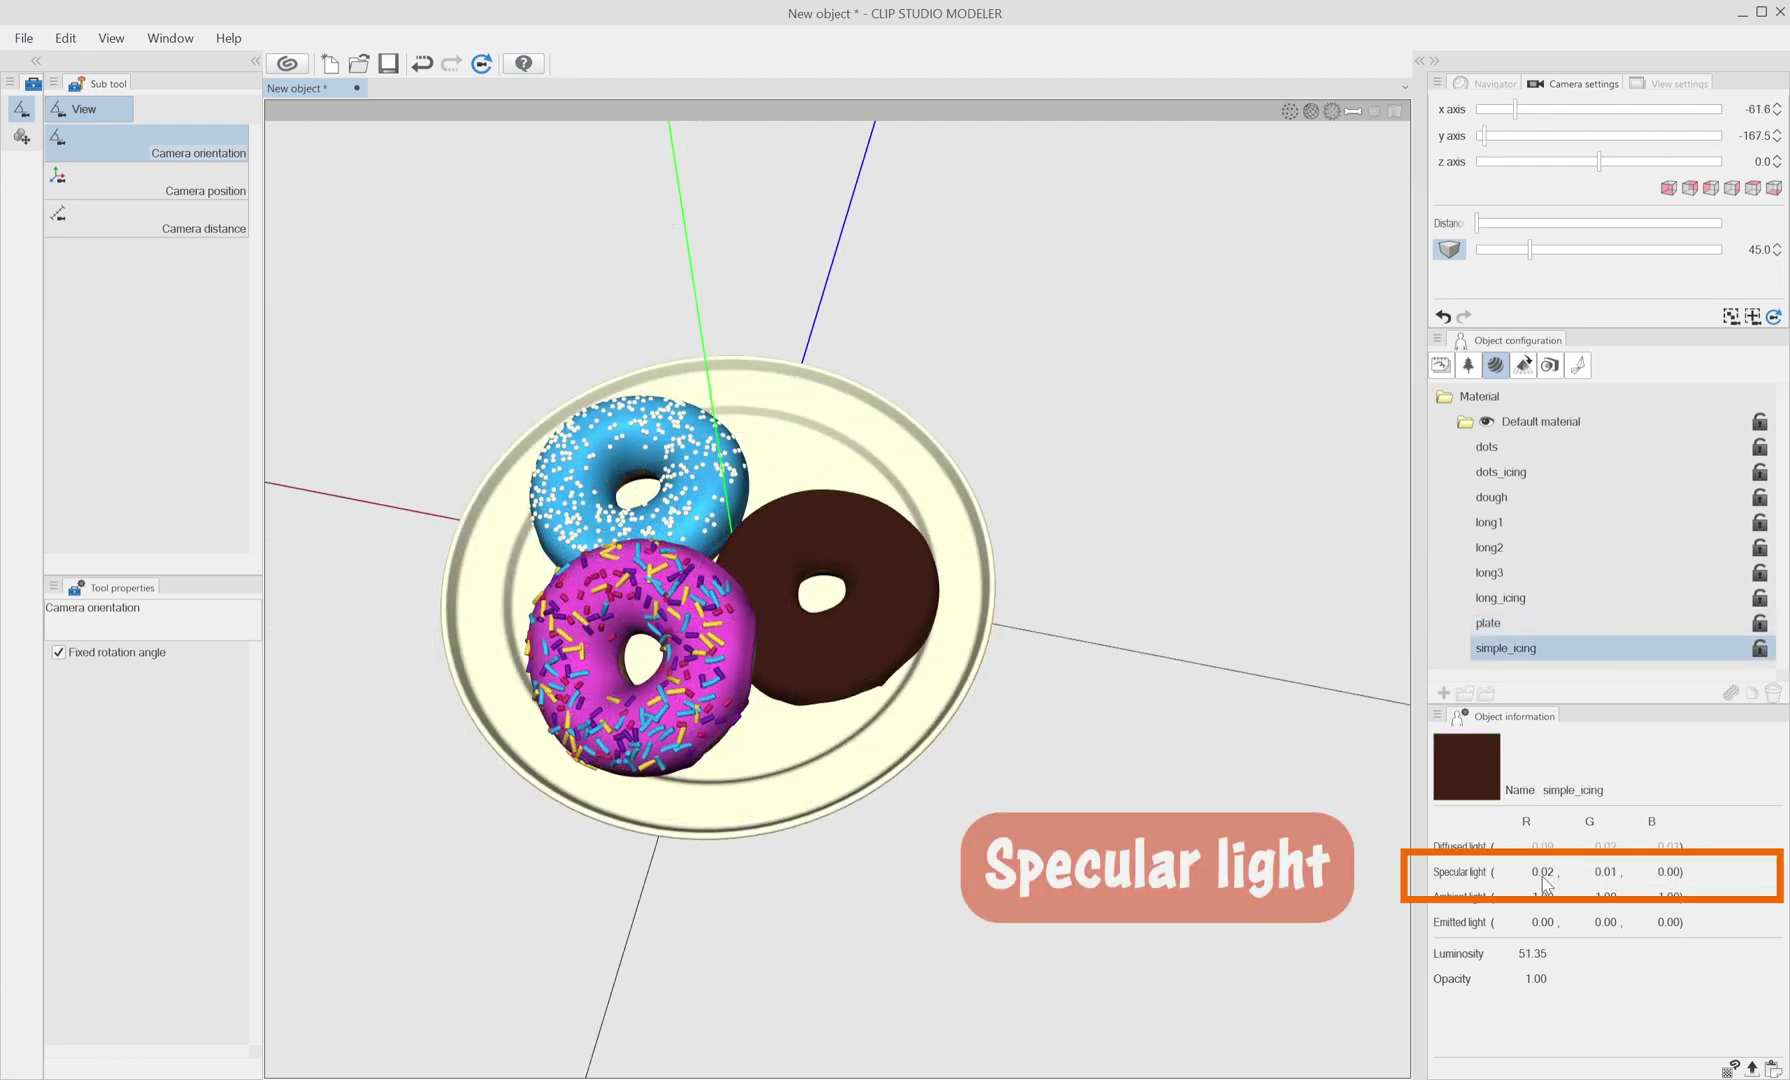
# Set the simple_icing material's specular light to 1.00 in red, green and blue.
pyautogui.click(1543, 872)
pyautogui.write('1')
pyautogui.press('Return')
pyautogui.click(1605, 872)
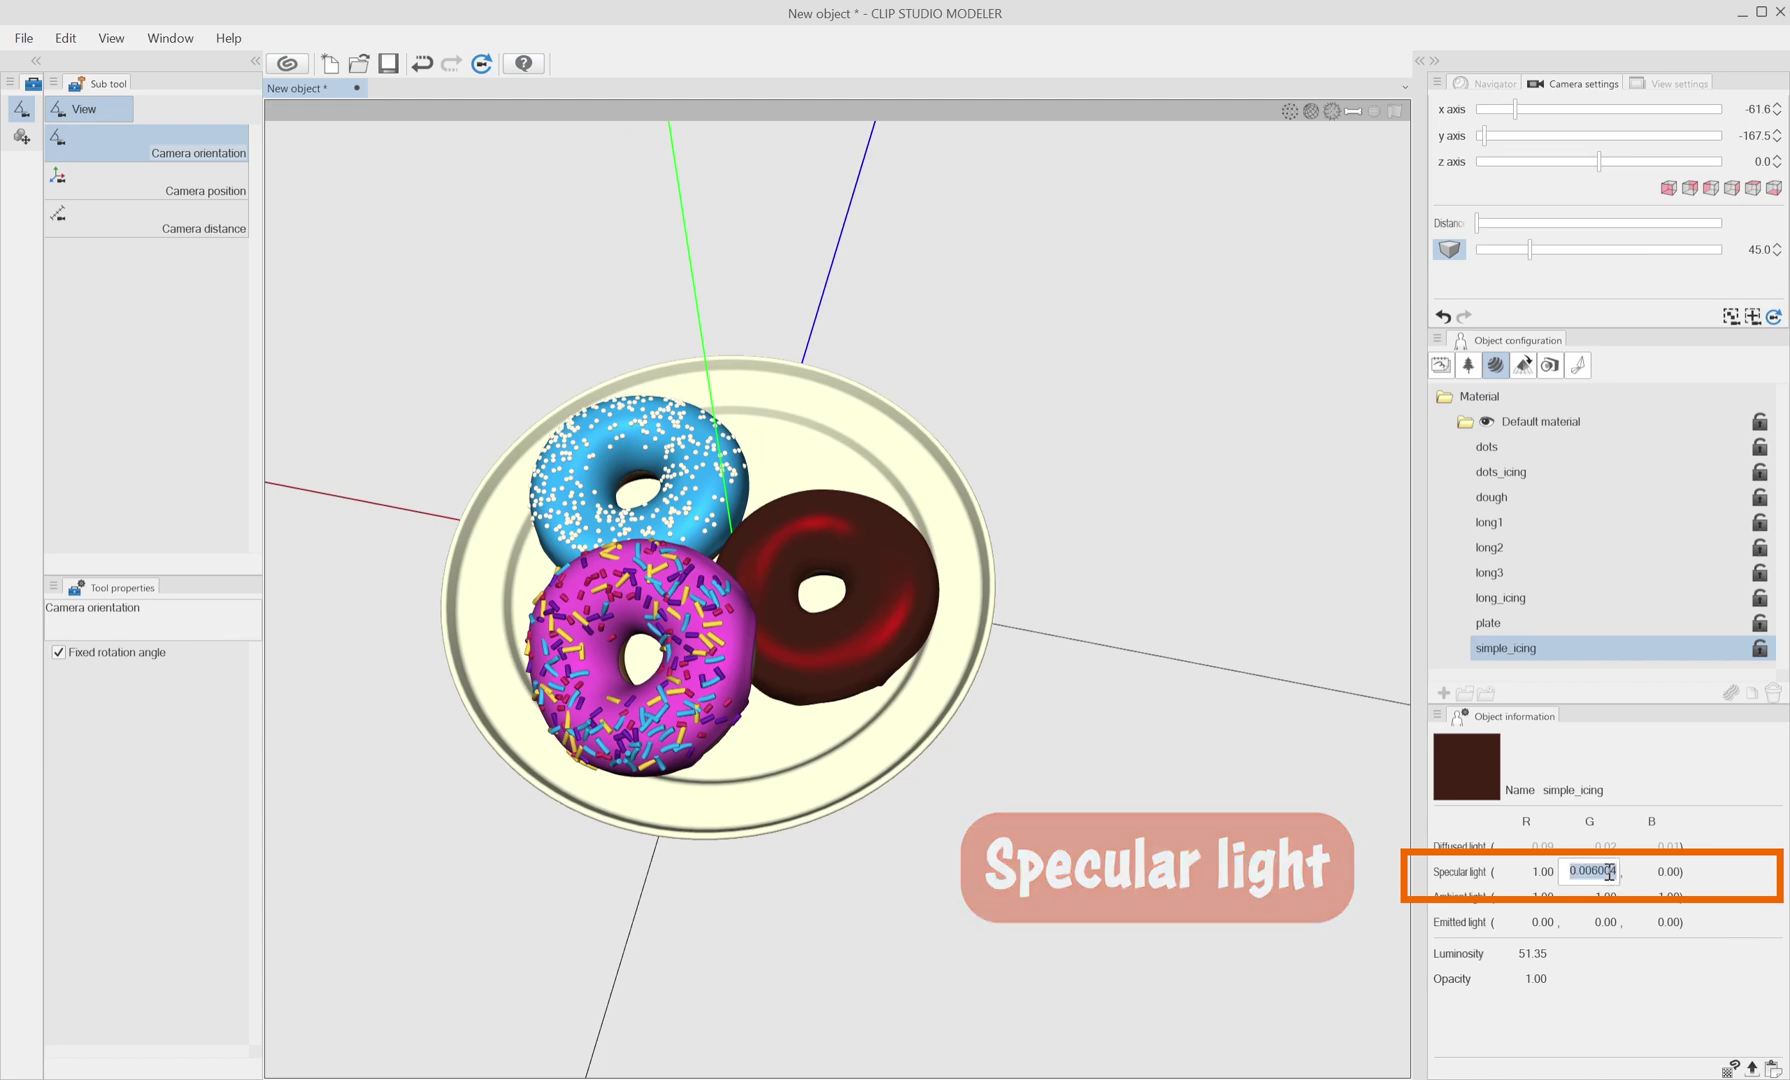
pyautogui.write('1')
pyautogui.press('Return')
pyautogui.click(1667, 871)
pyautogui.write('1')
pyautogui.press('Return')
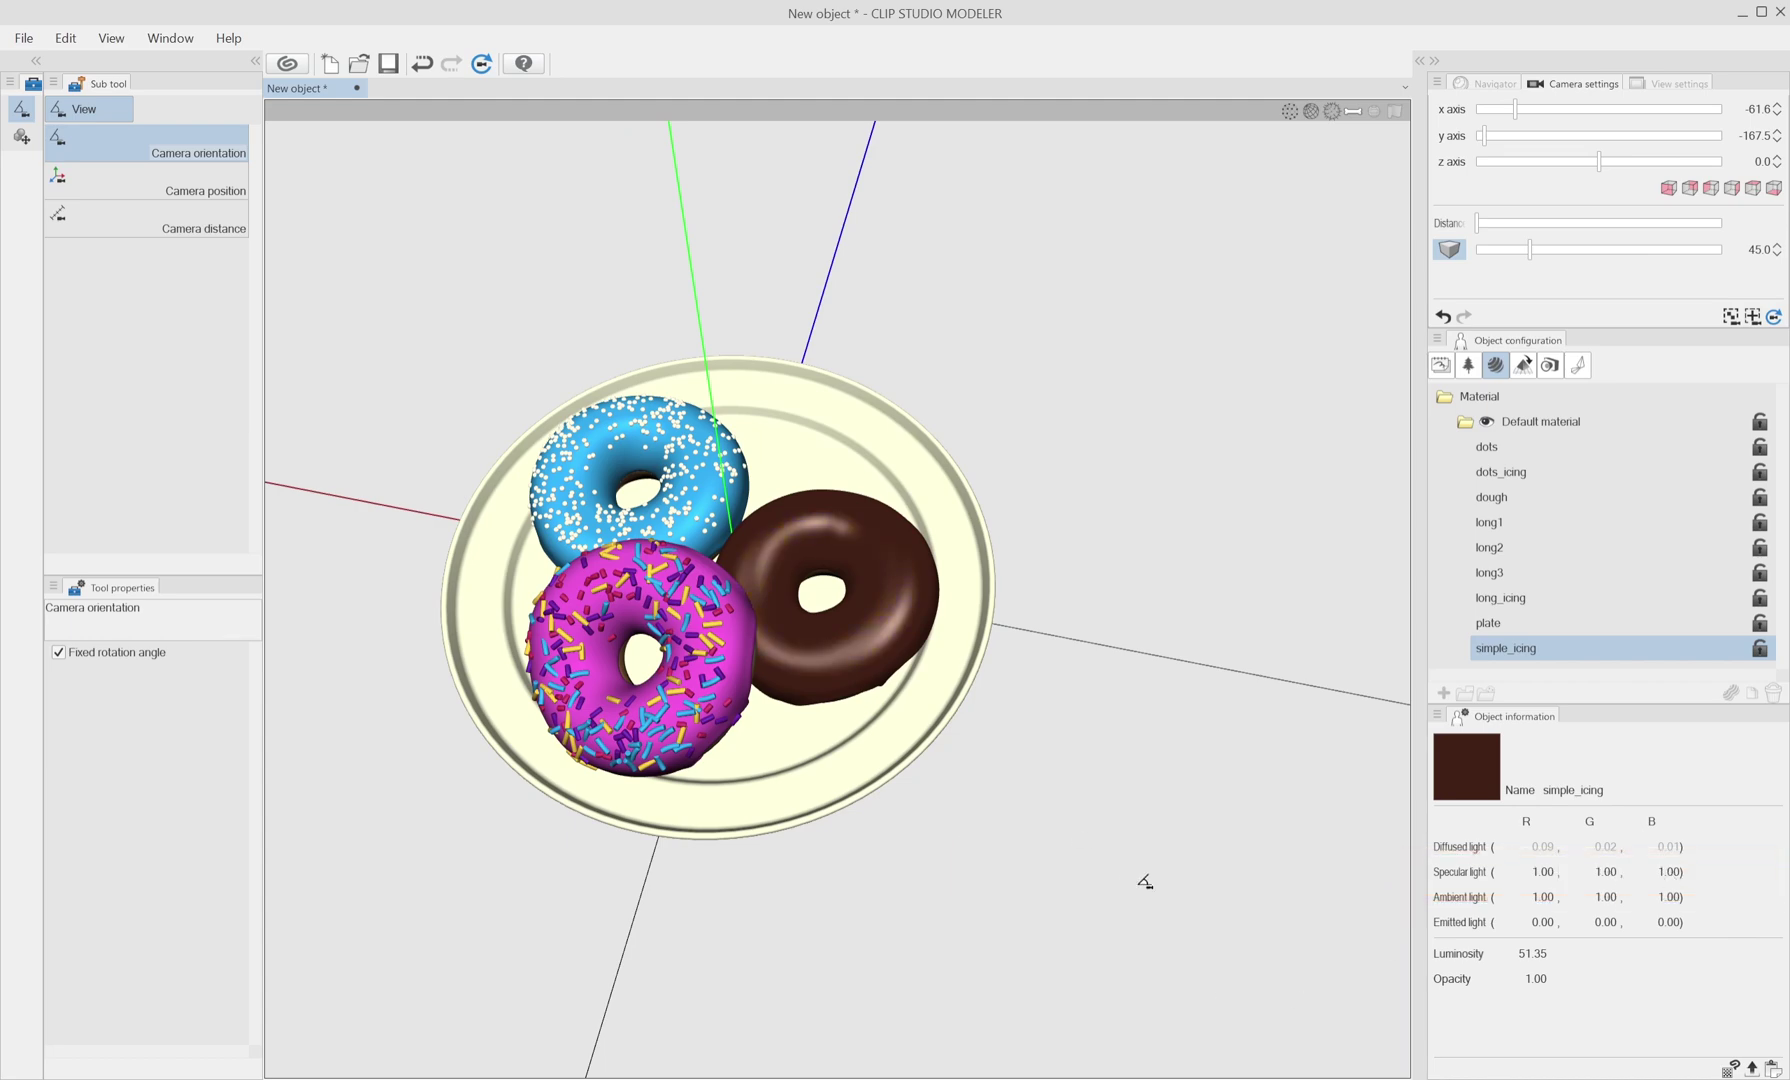
# Set simple_icing's specular light to 0.50 in red, green and blue, and open long3's green specular value for editing.
pyautogui.moveTo(1125, 872); pyautogui.dragTo(1030, 857)
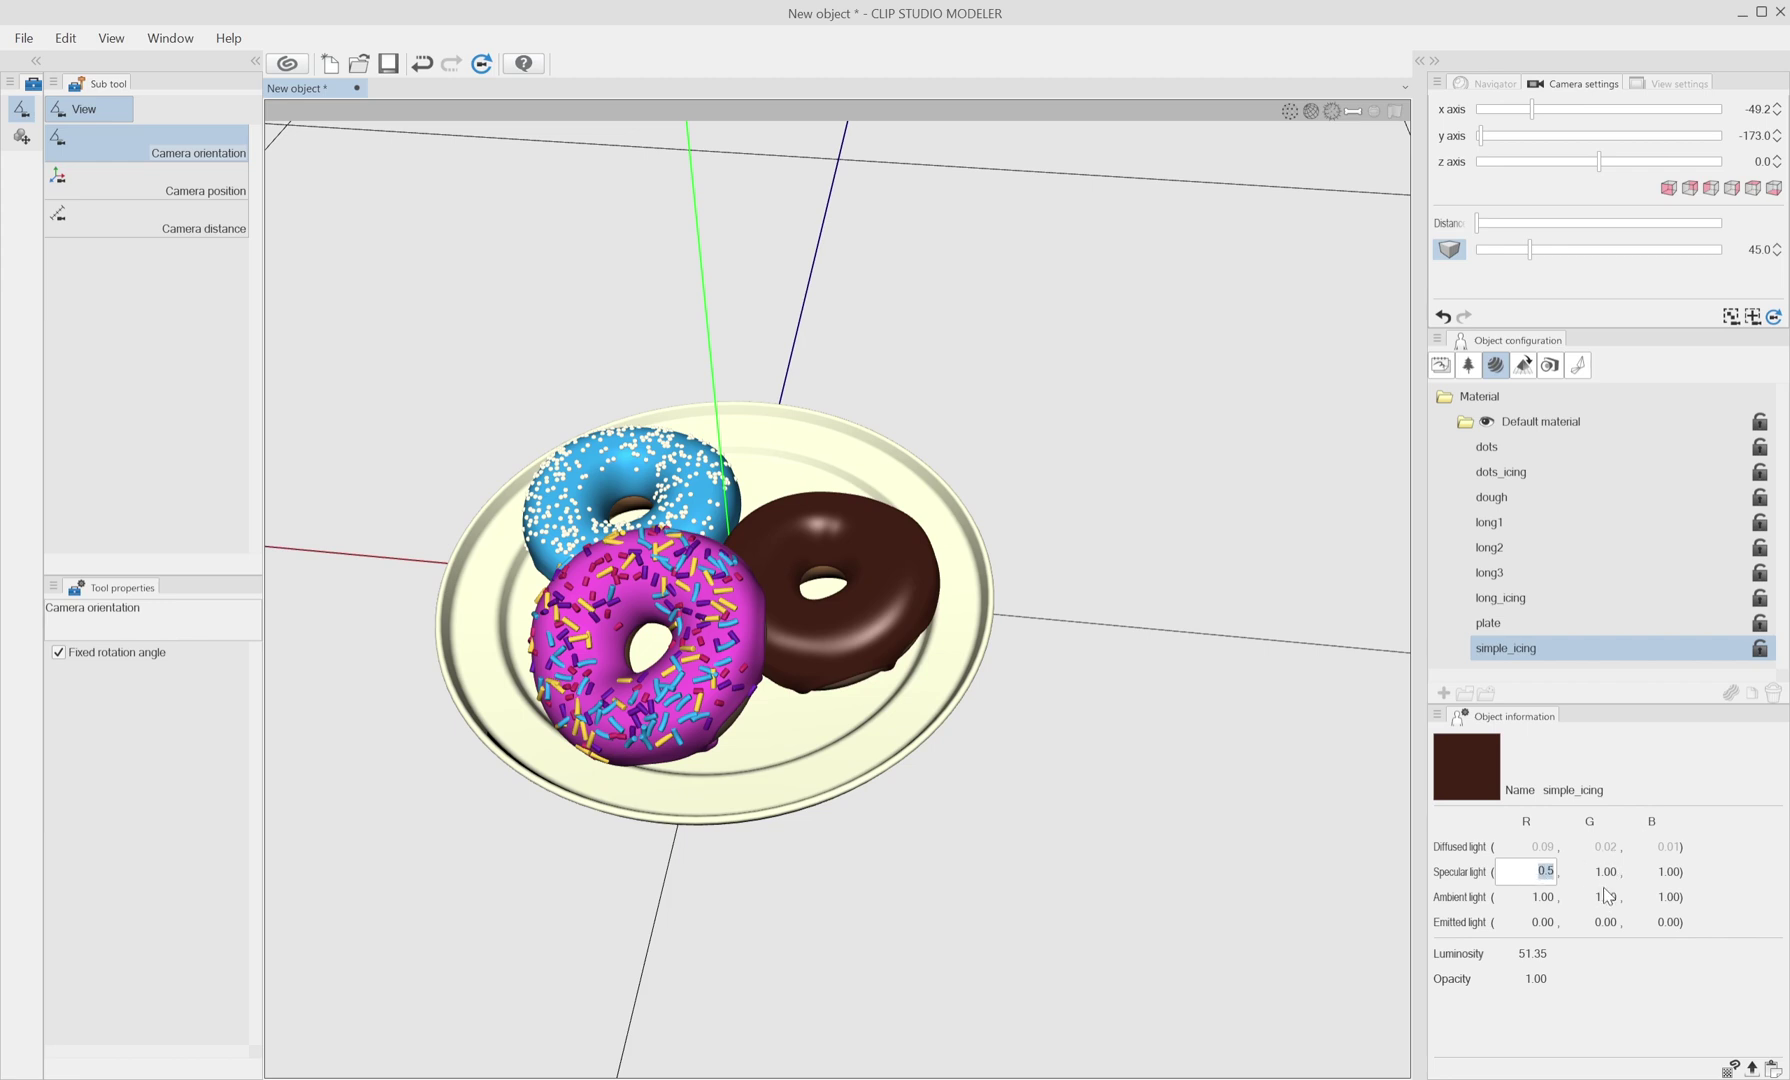
pyautogui.click(1670, 873)
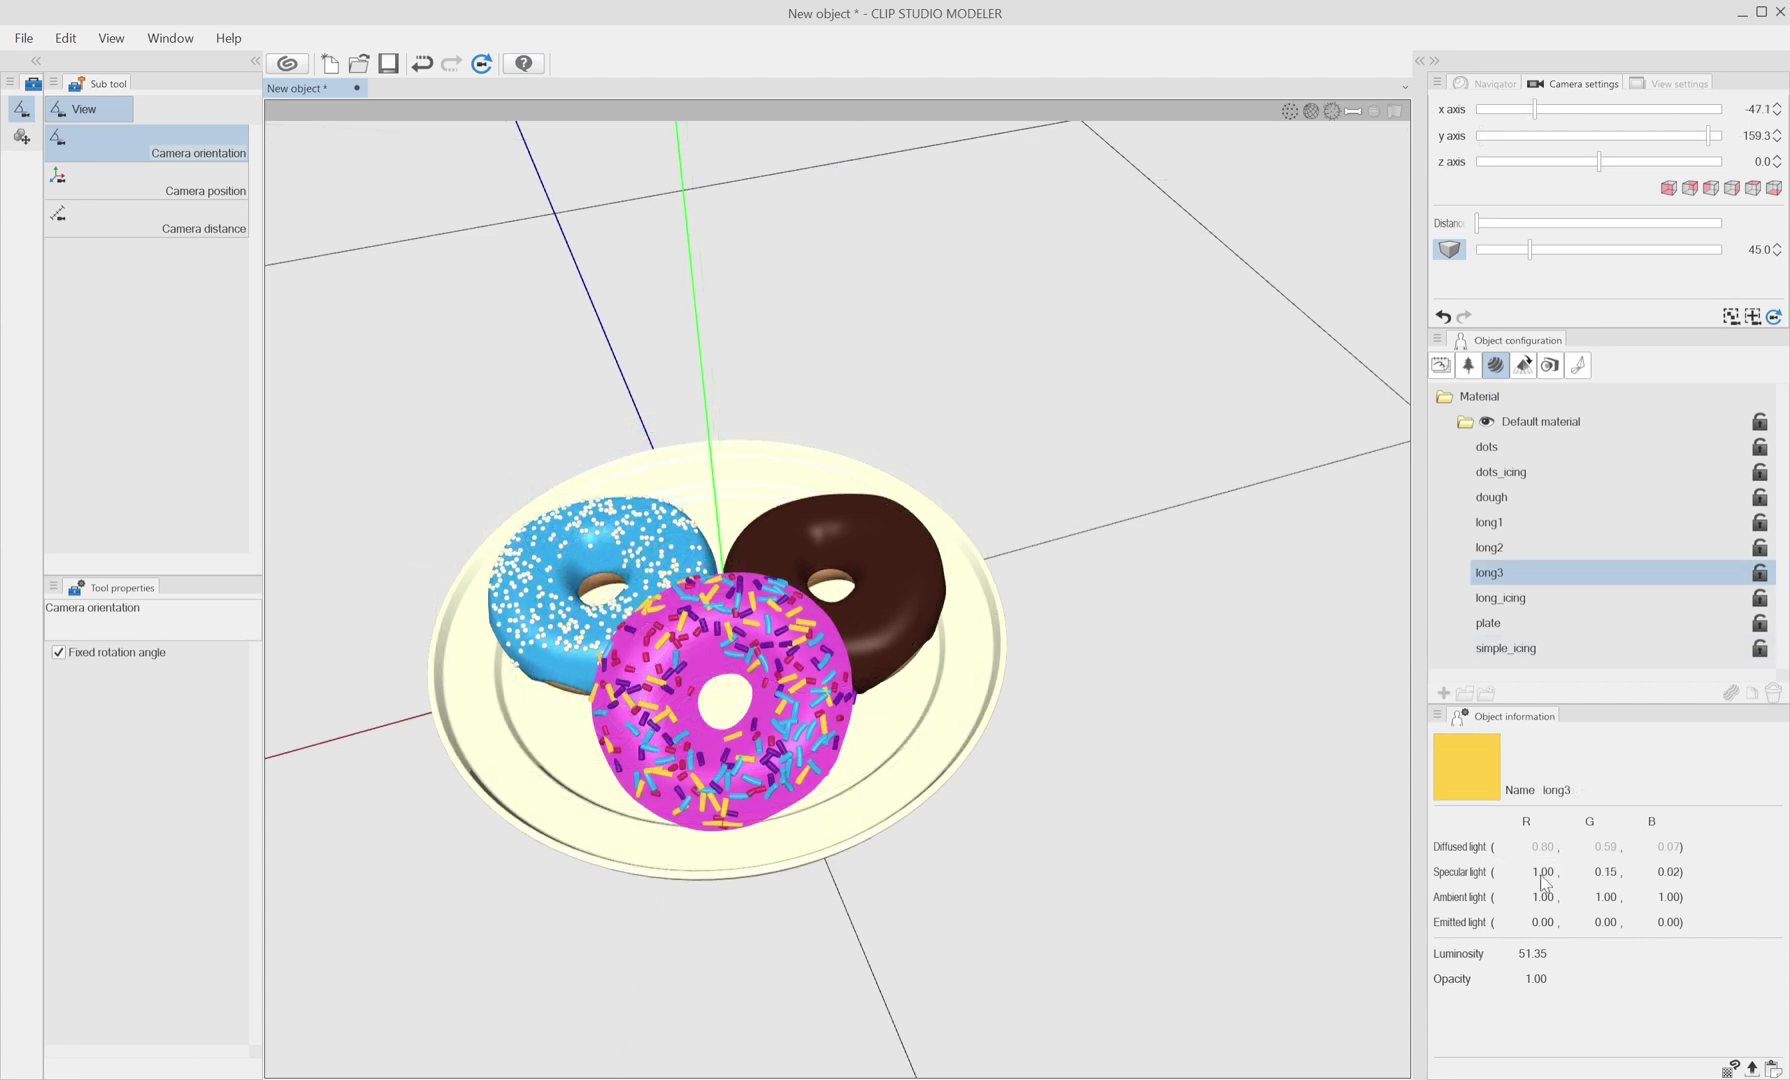
pyautogui.doubleClick(1612, 872)
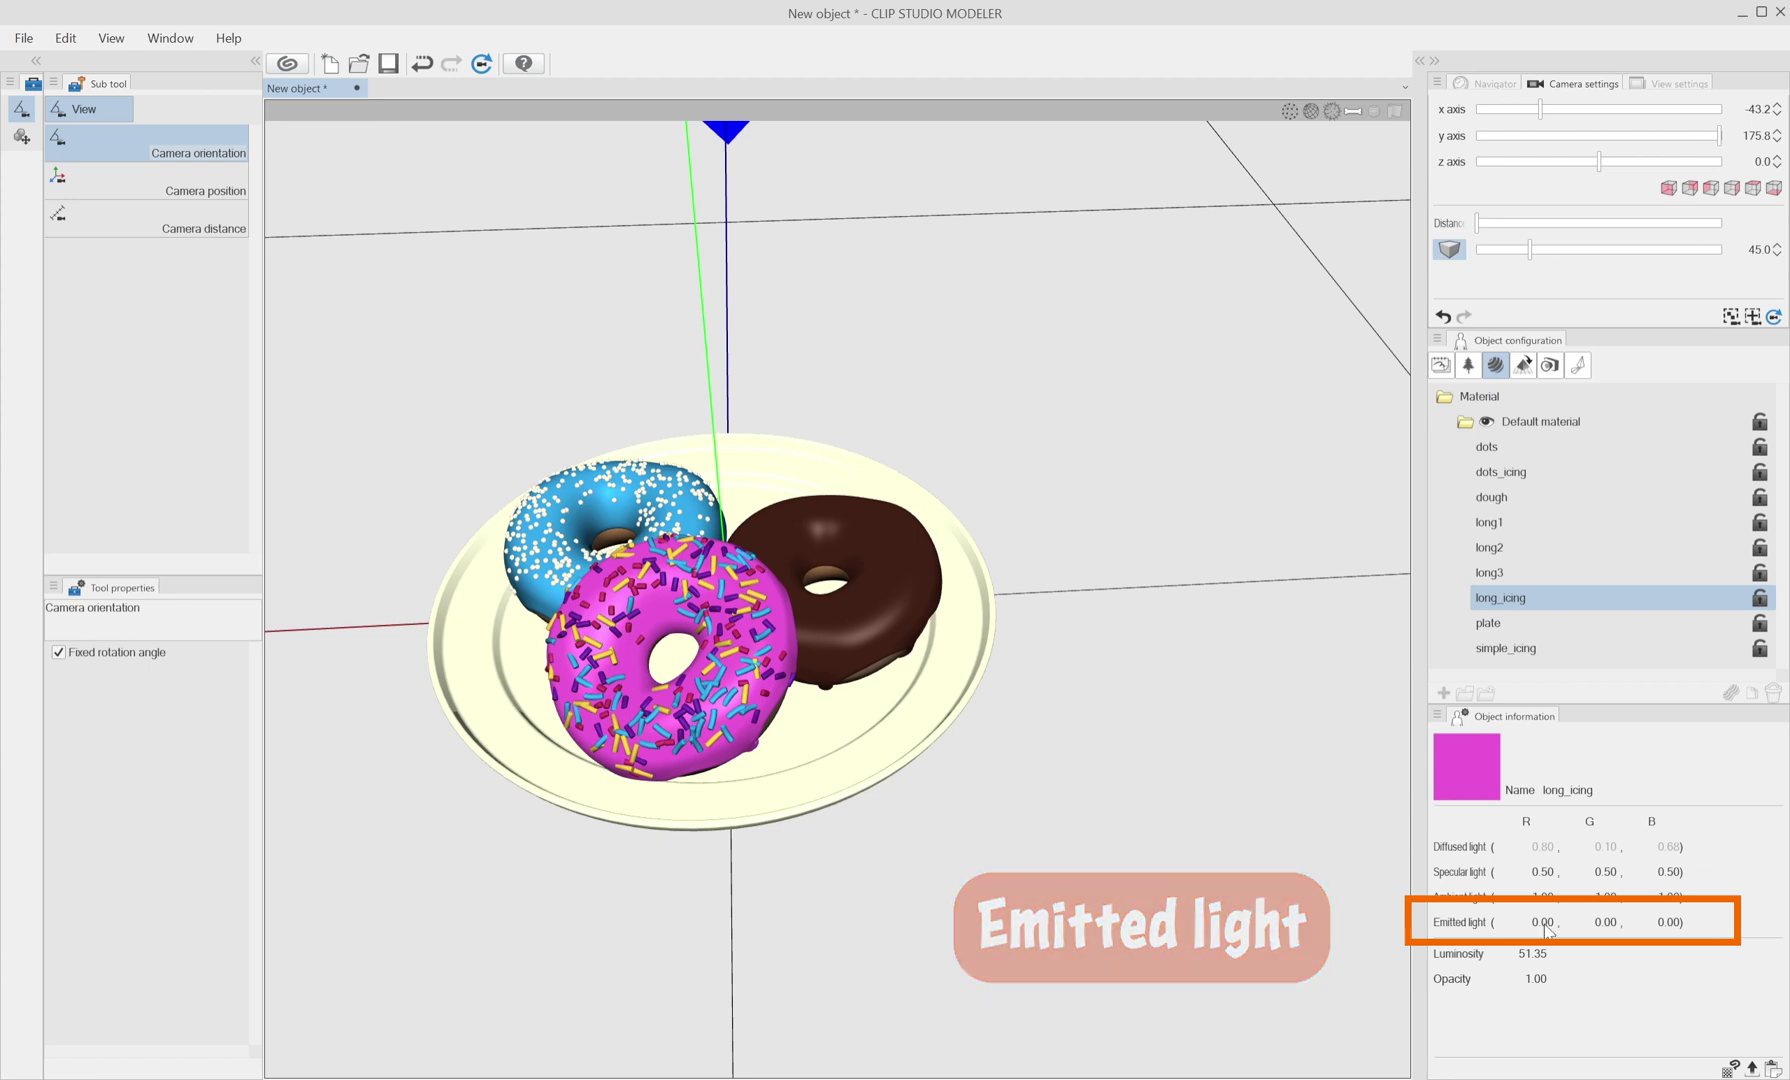
# Set the long_icing material's emitted light to 1.00 in red, green and blue.
pyautogui.doubleClick(1543, 923)
pyautogui.write('1')
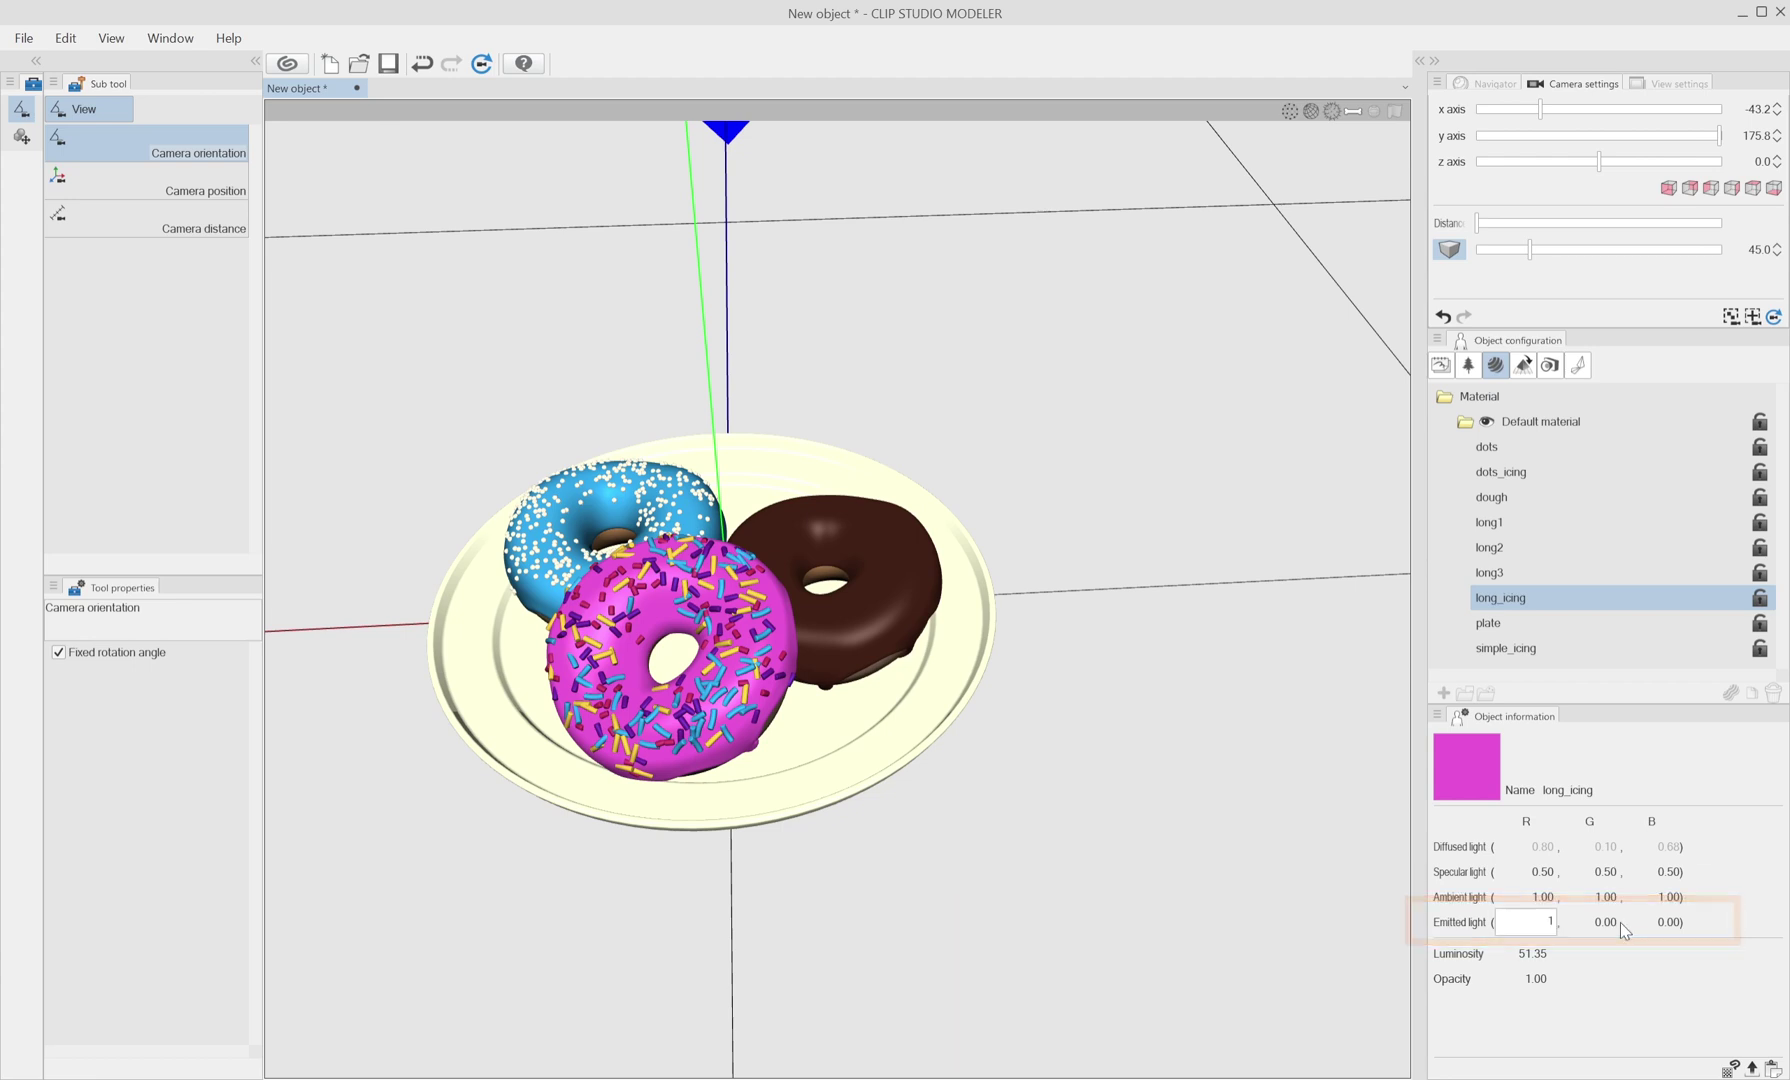
pyautogui.doubleClick(1604, 922)
pyautogui.click(1671, 924)
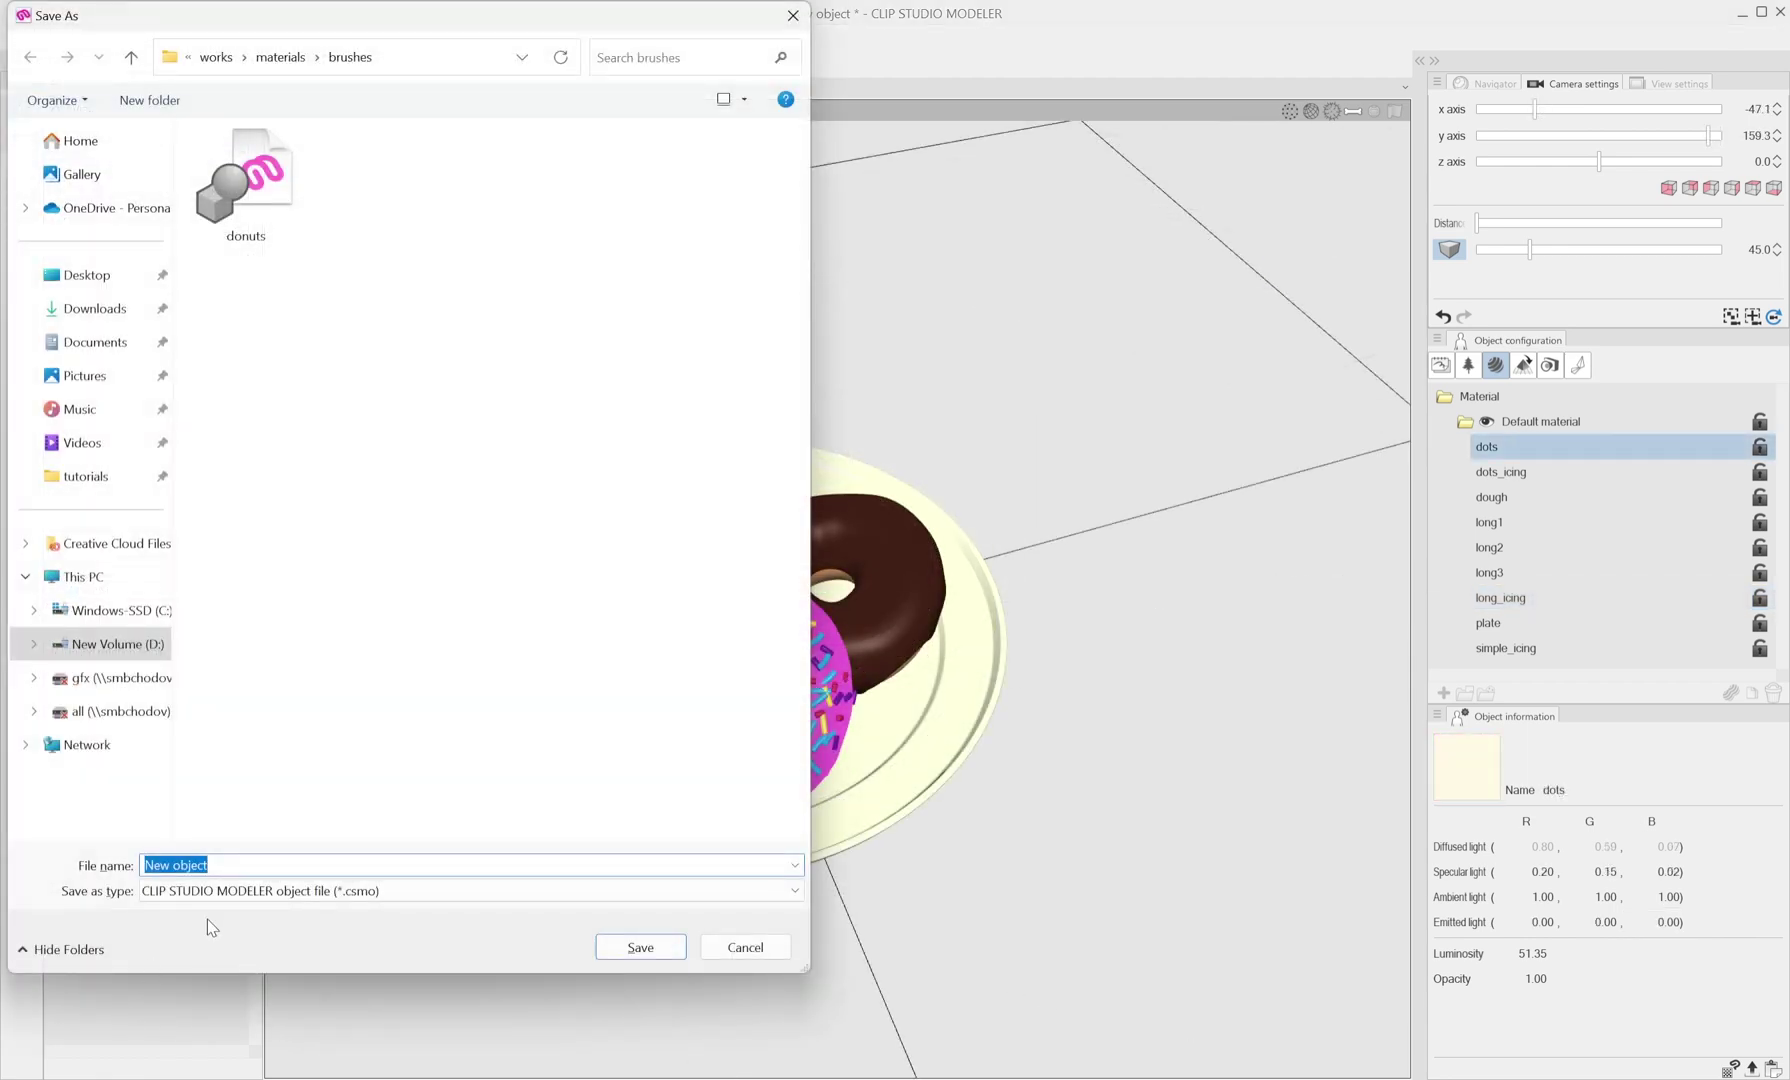
# Save the object as donuts2 in the brushes folder.
pyautogui.write('donuts2')
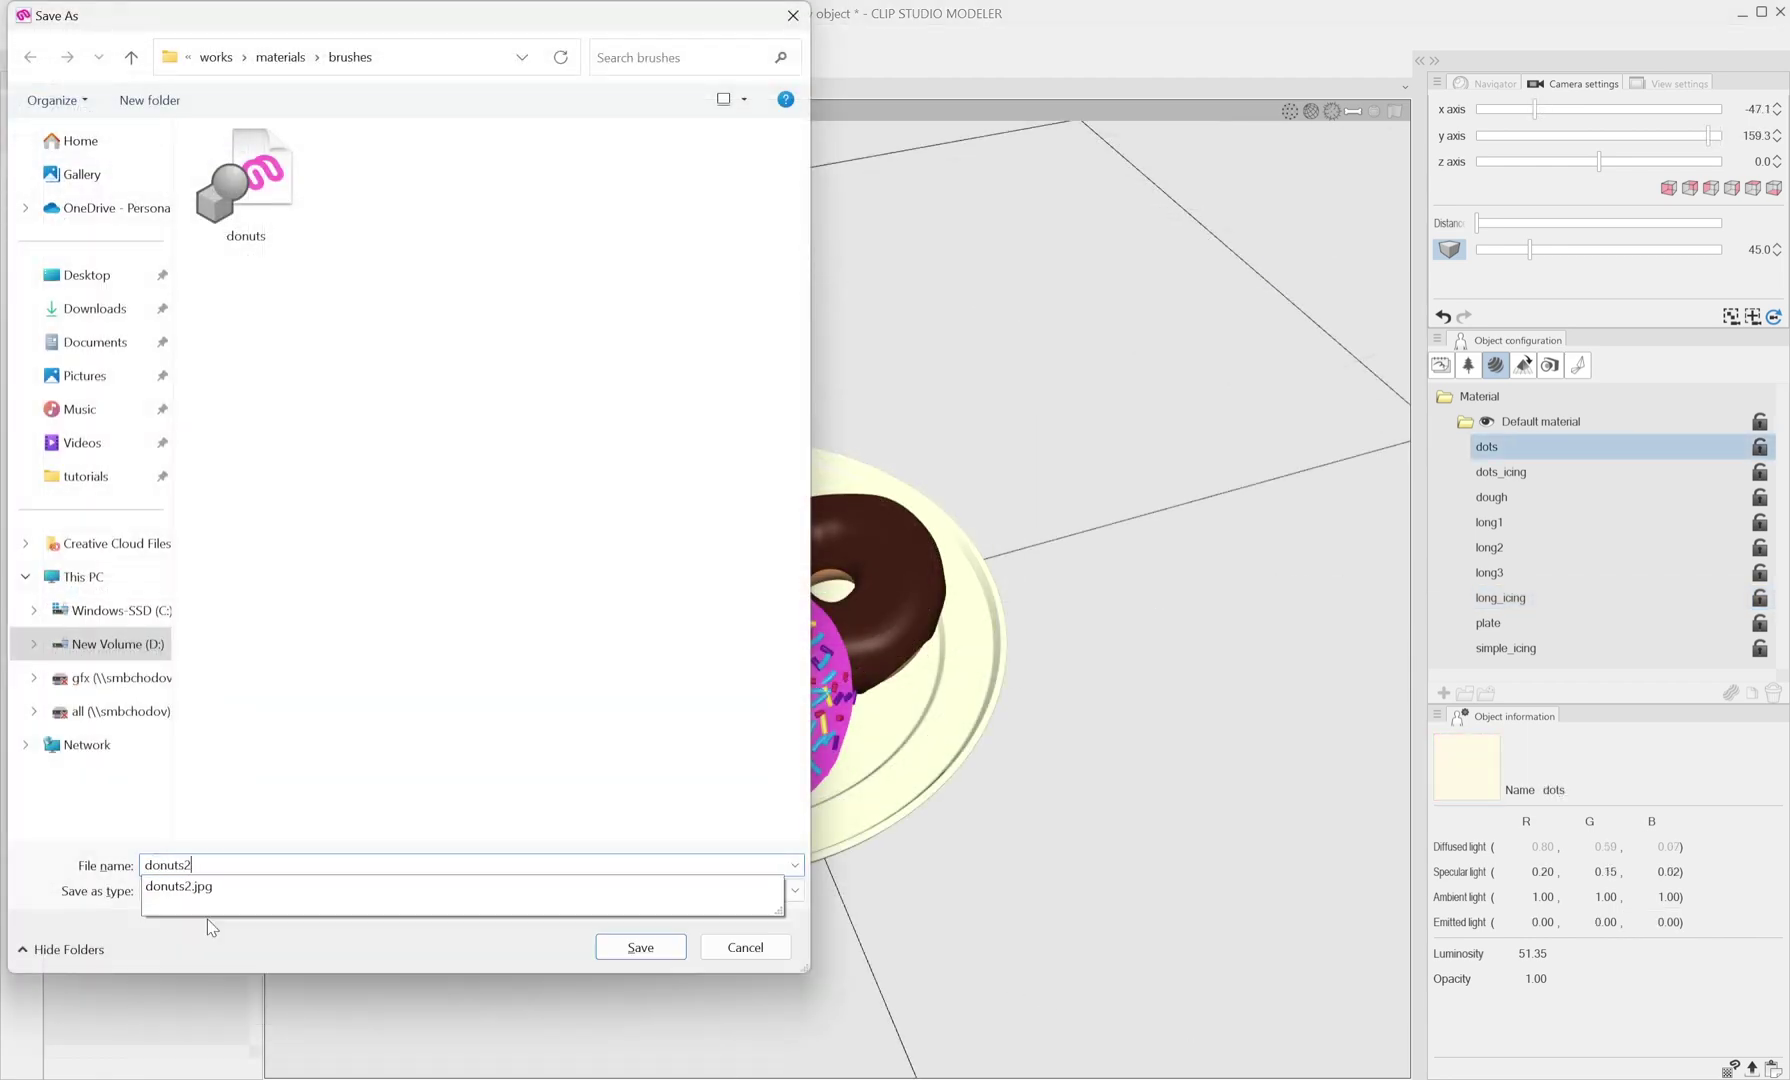
pyautogui.click(640, 947)
# Capture thumbnails of the current view for the default material set and for the whole object.
pyautogui.click(1540, 425)
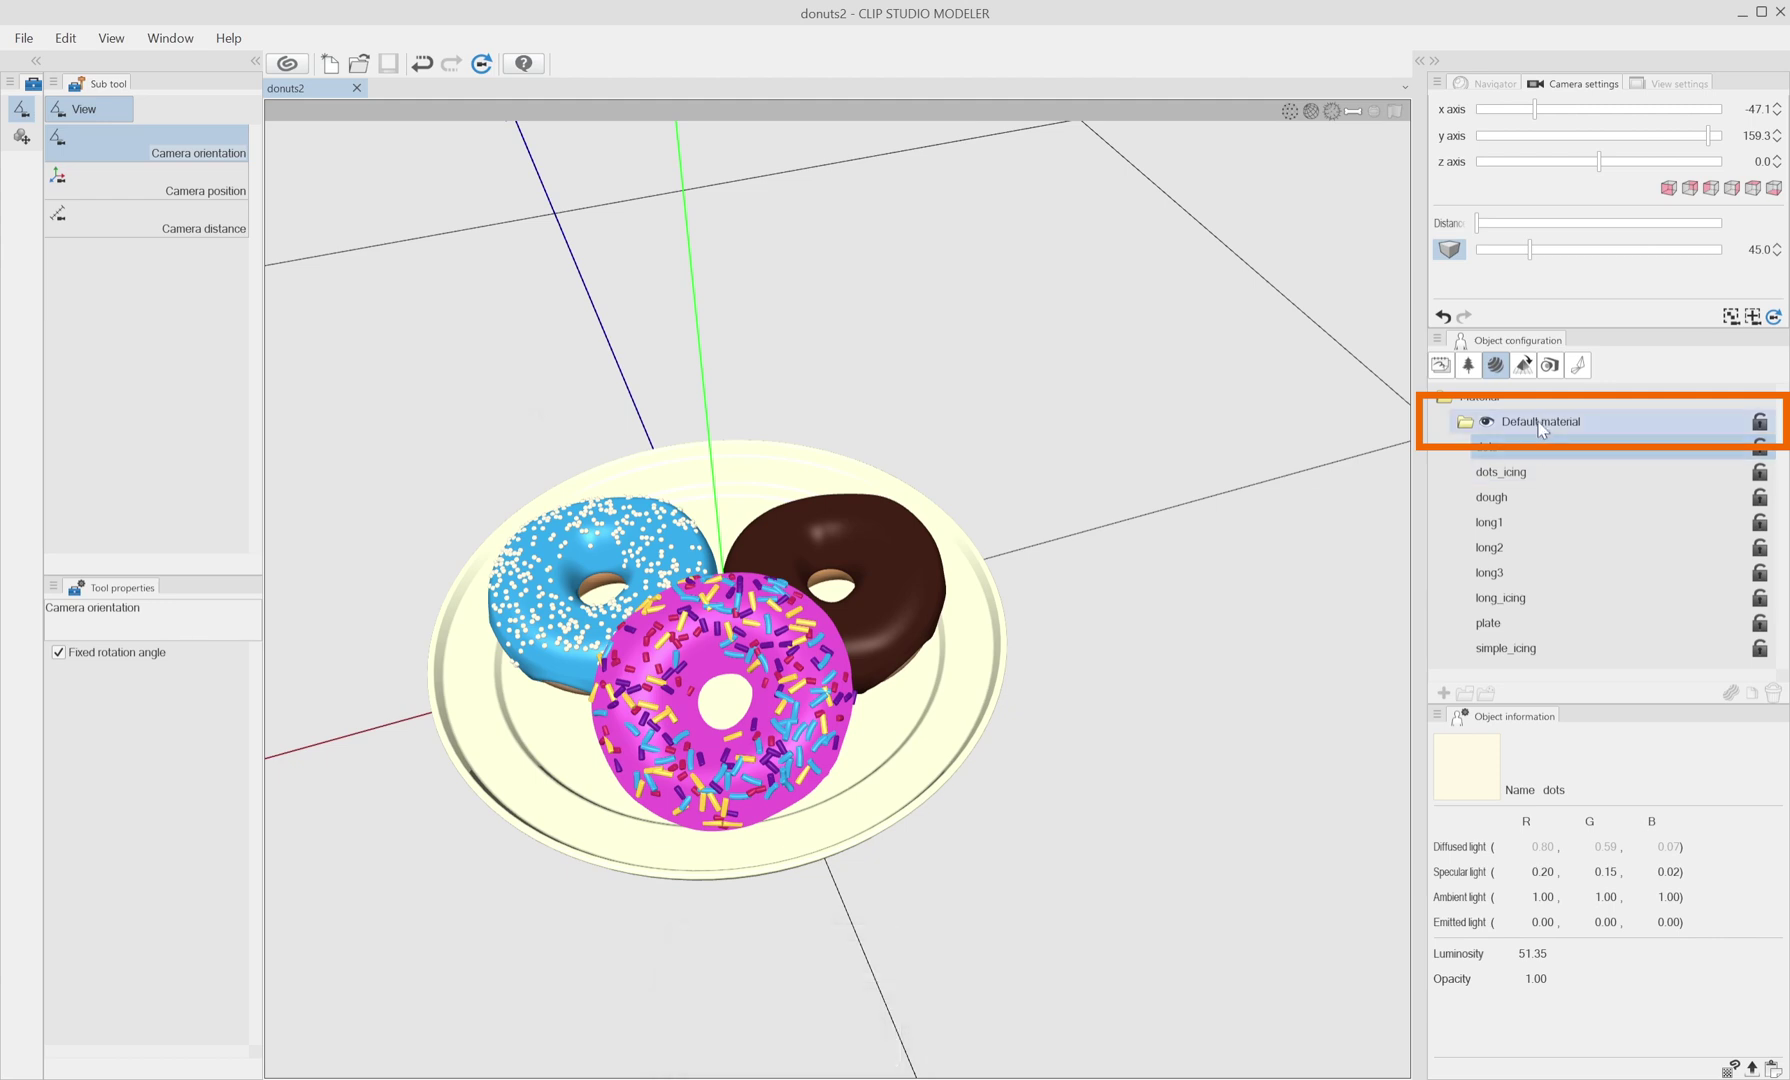
pyautogui.click(1449, 776)
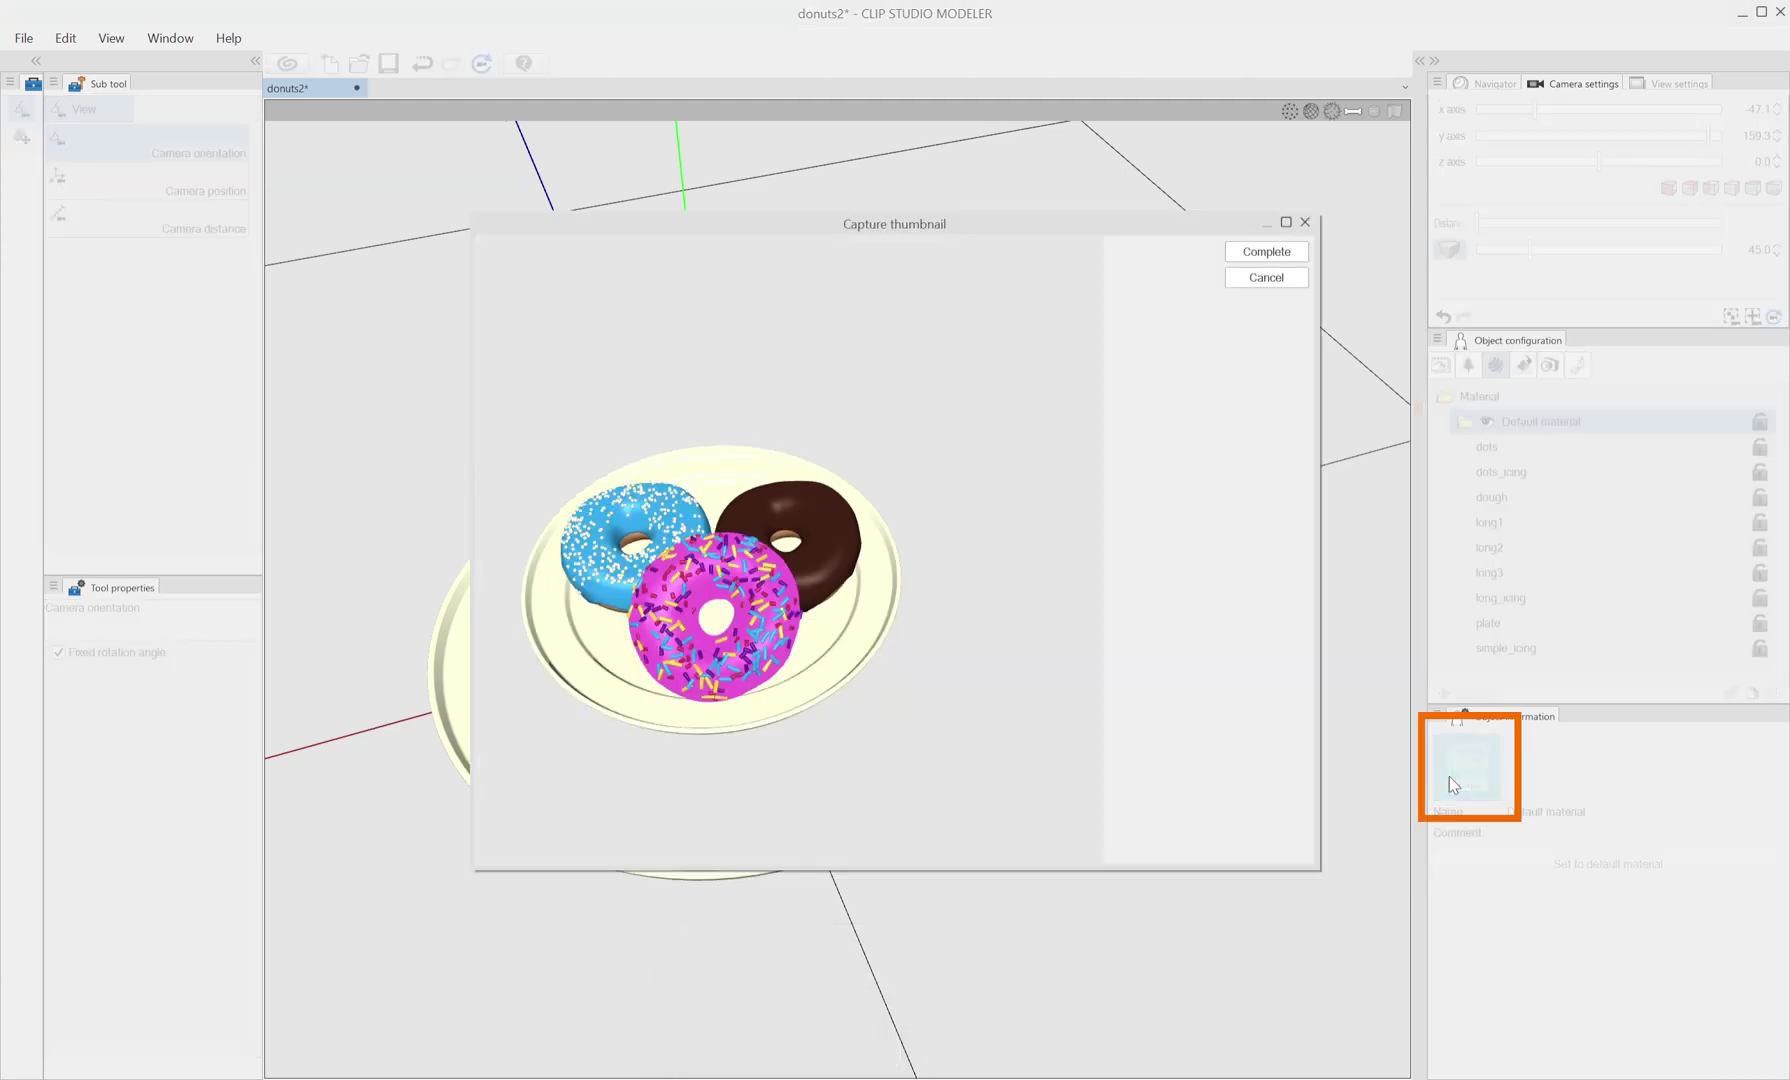
pyautogui.click(1266, 252)
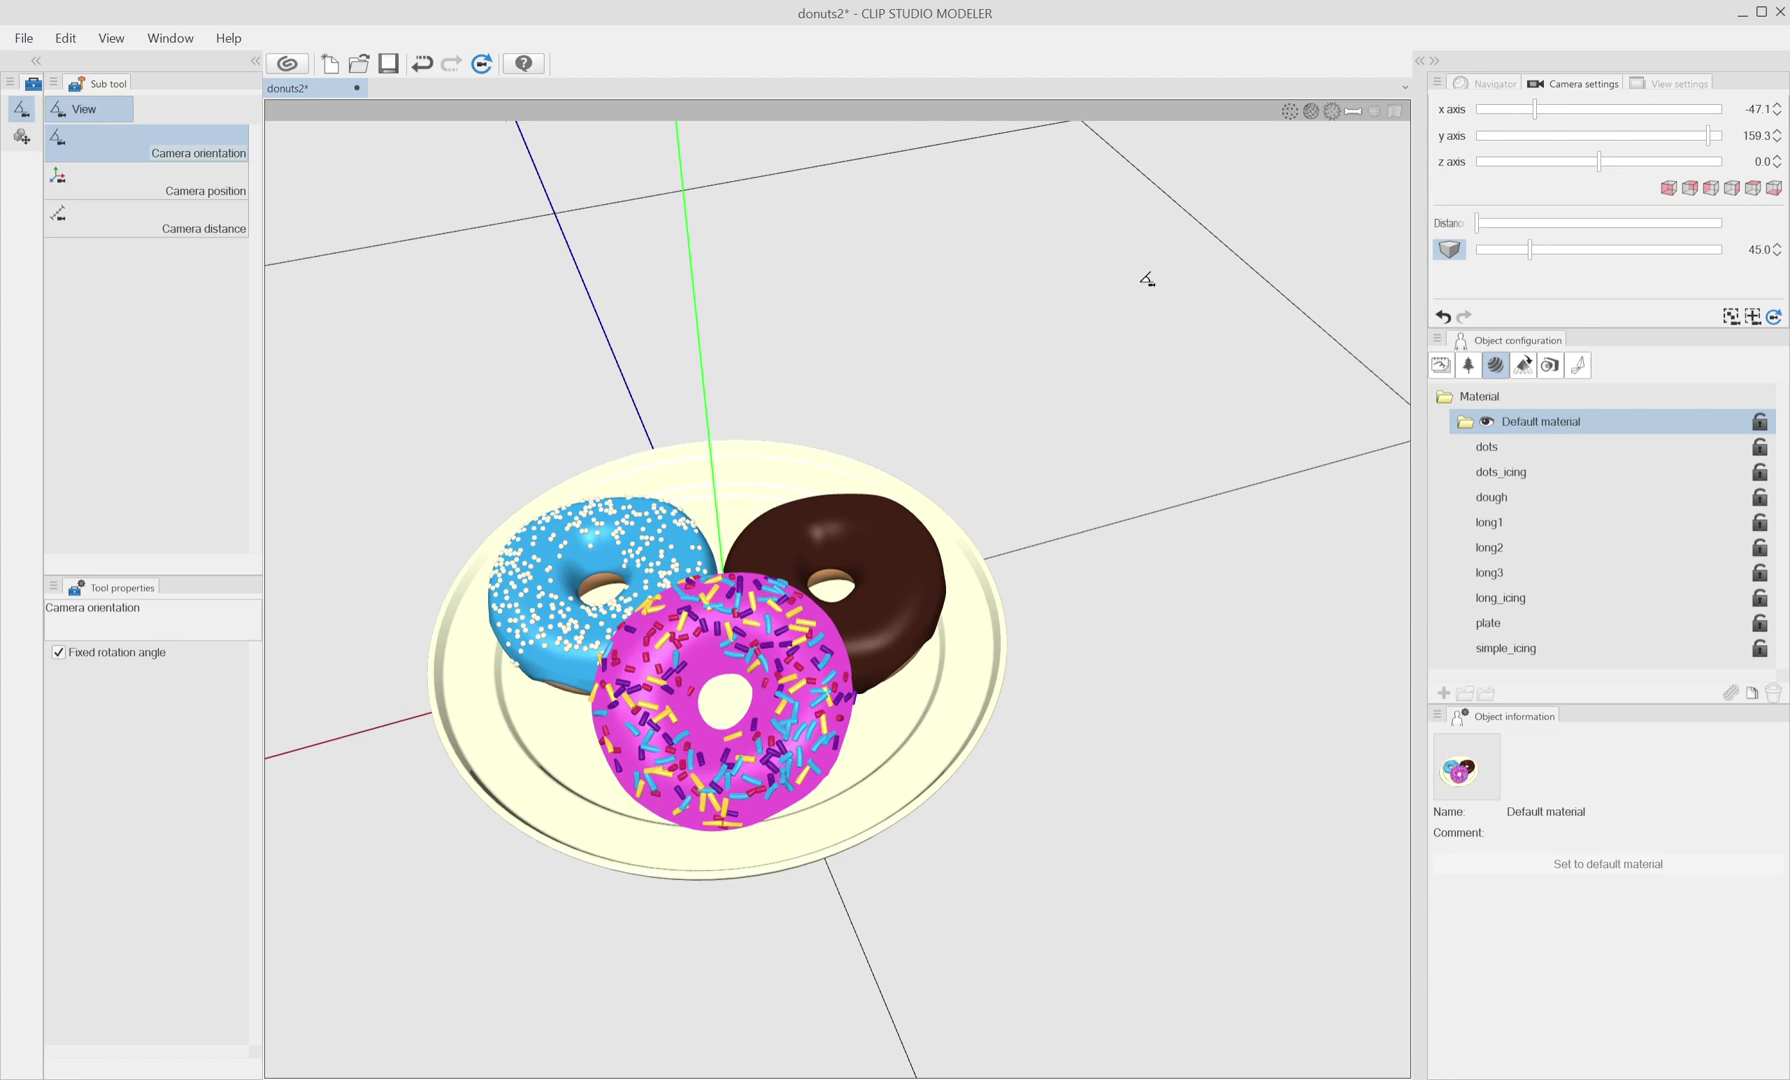
pyautogui.click(1440, 366)
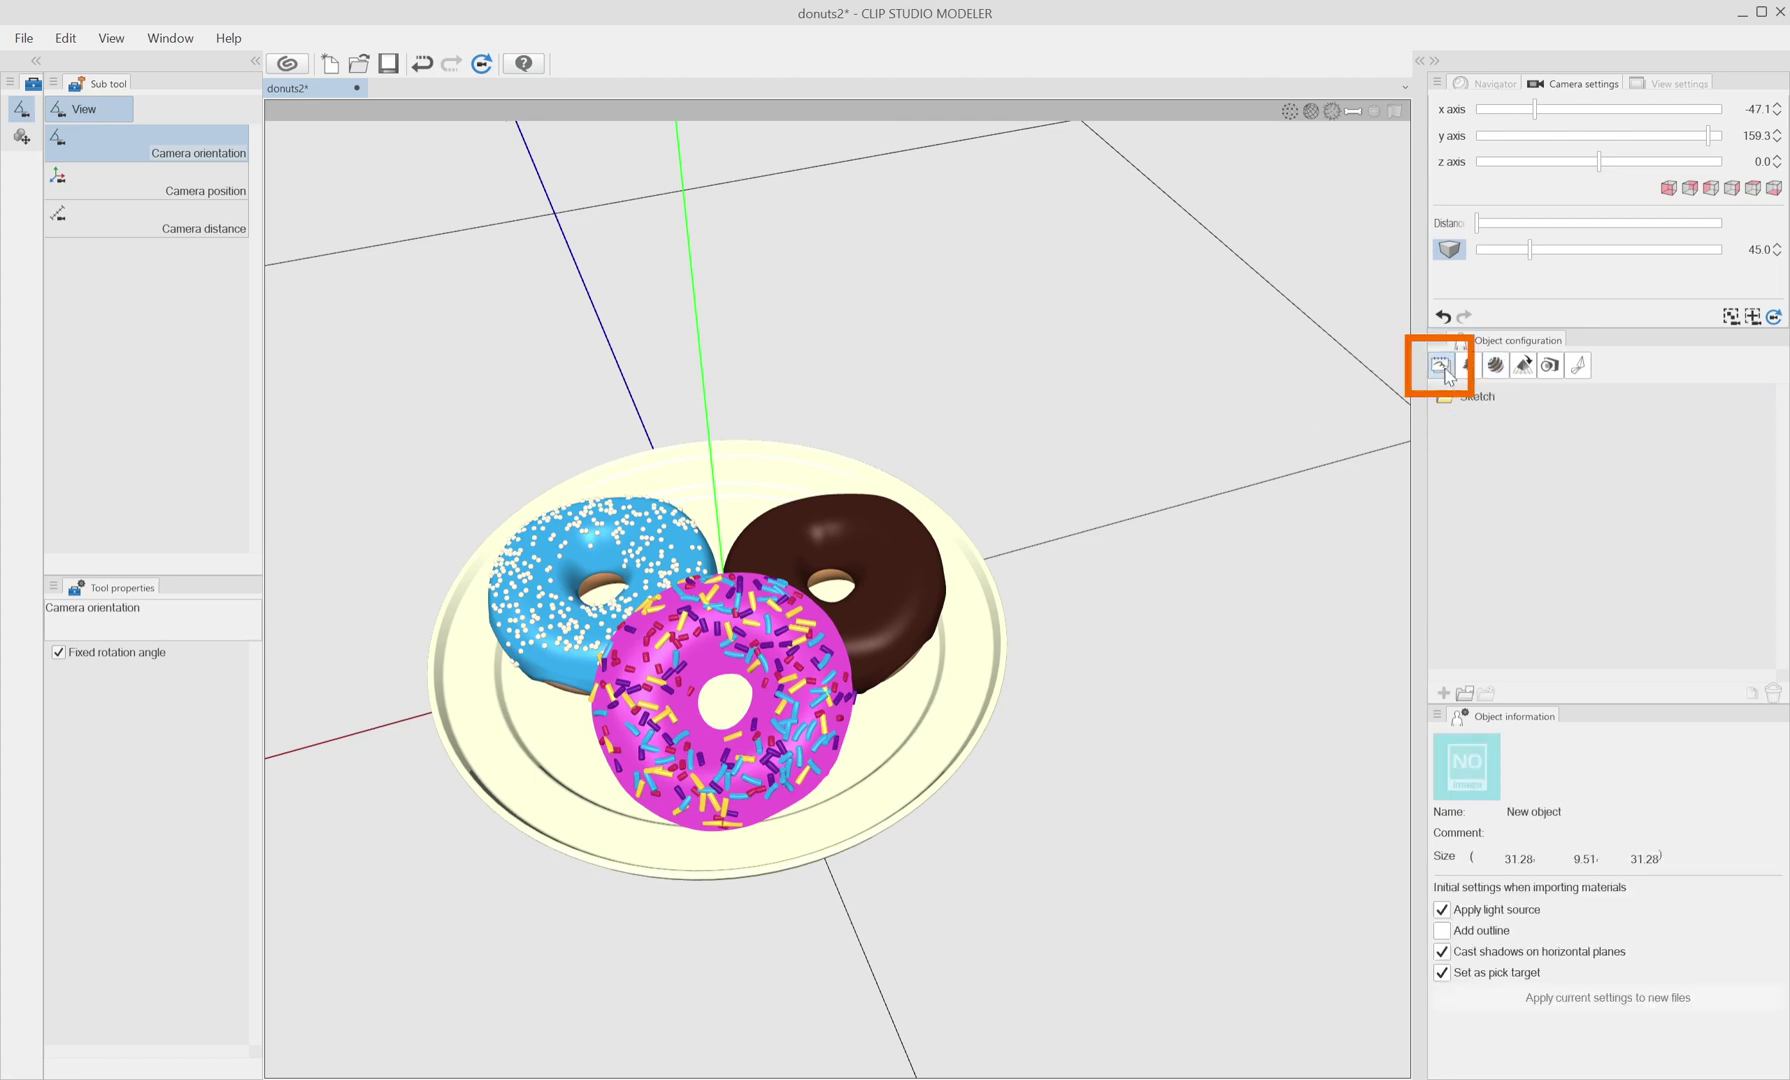
pyautogui.click(1463, 779)
pyautogui.click(1265, 253)
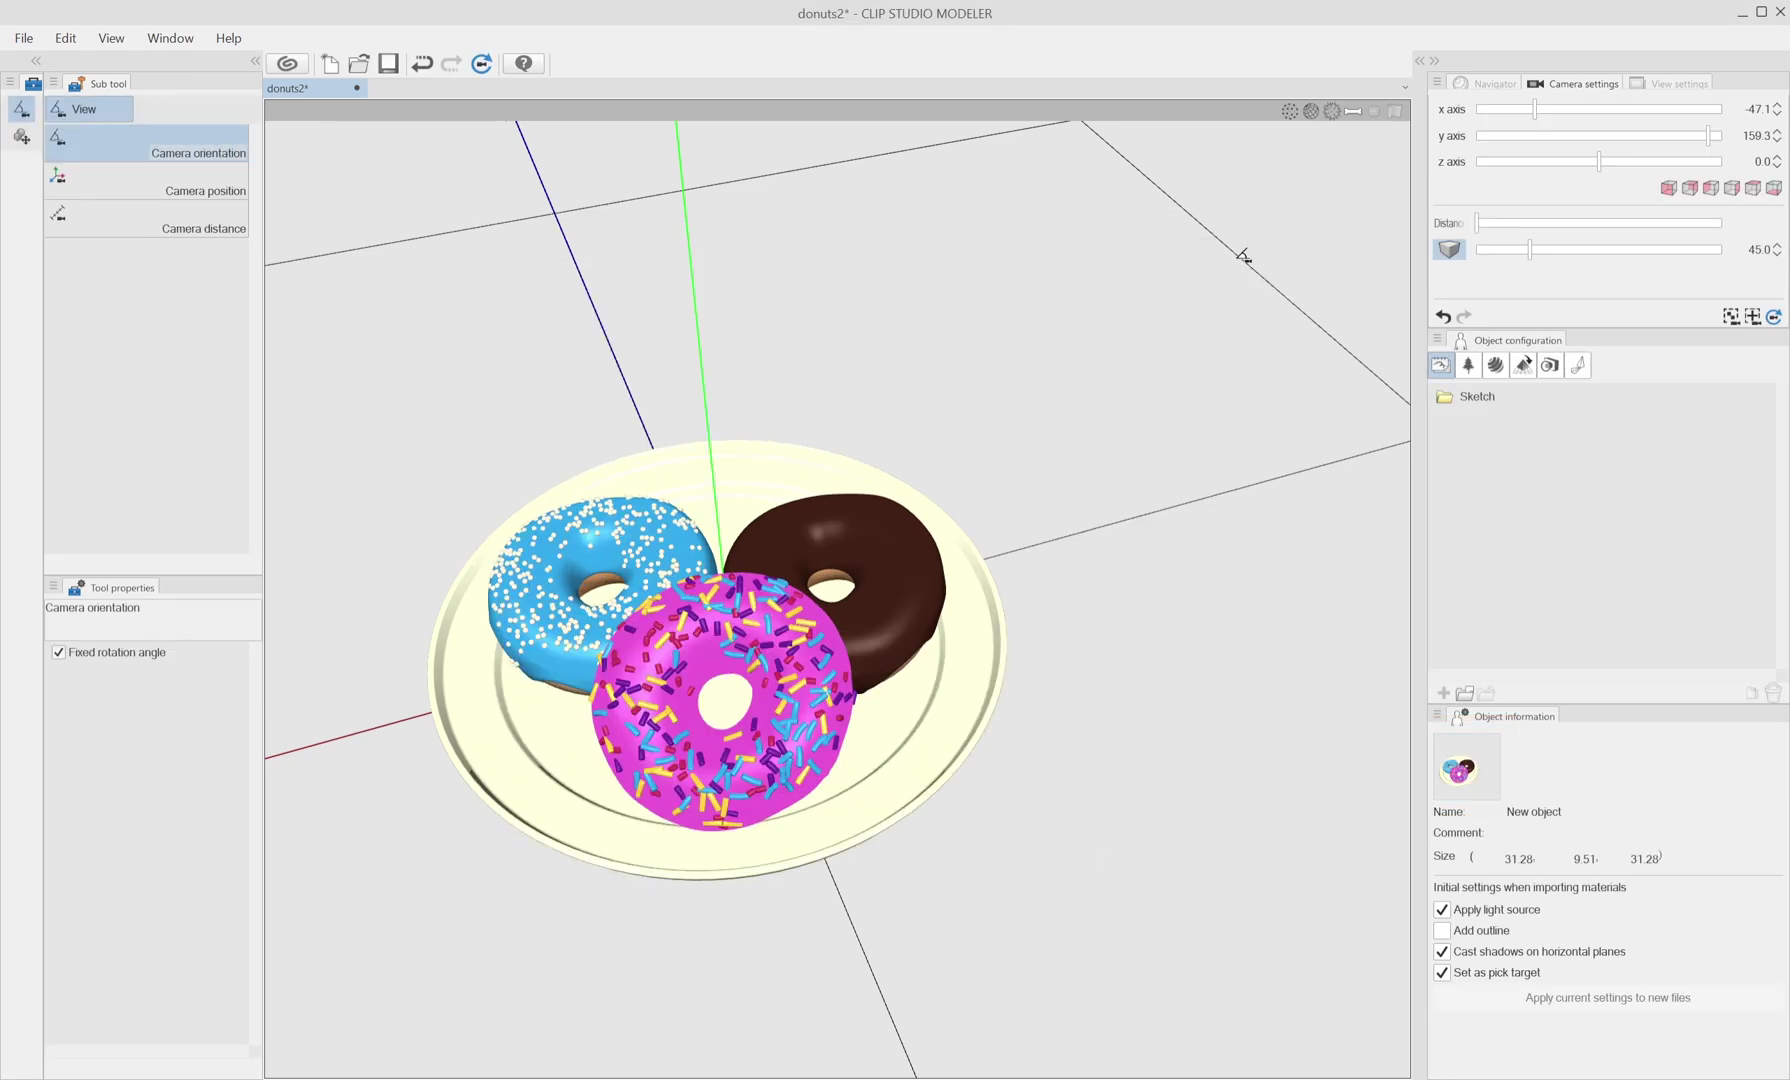
# Register the object as a material named donuts_test_3 and choose its save location within All materials.
pyautogui.click(23, 38)
pyautogui.click(78, 183)
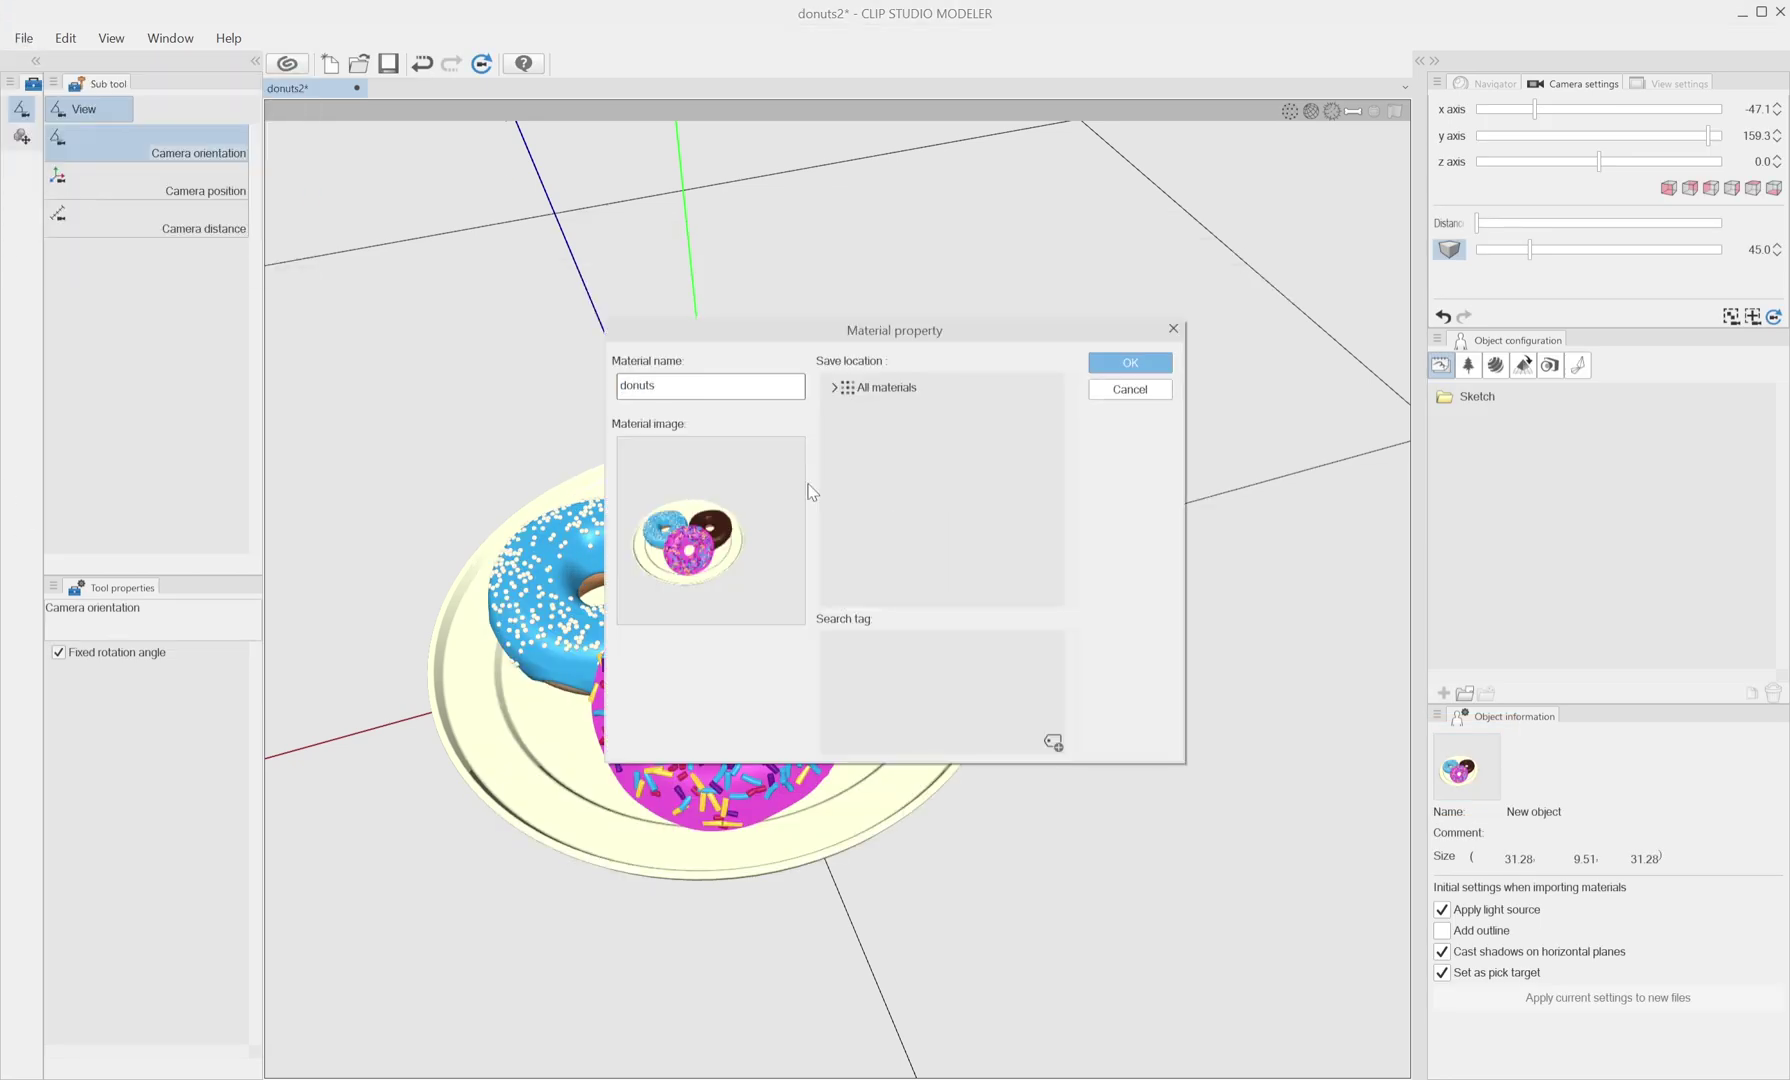
pyautogui.write('3')
pyautogui.press('Return')
pyautogui.click(974, 412)
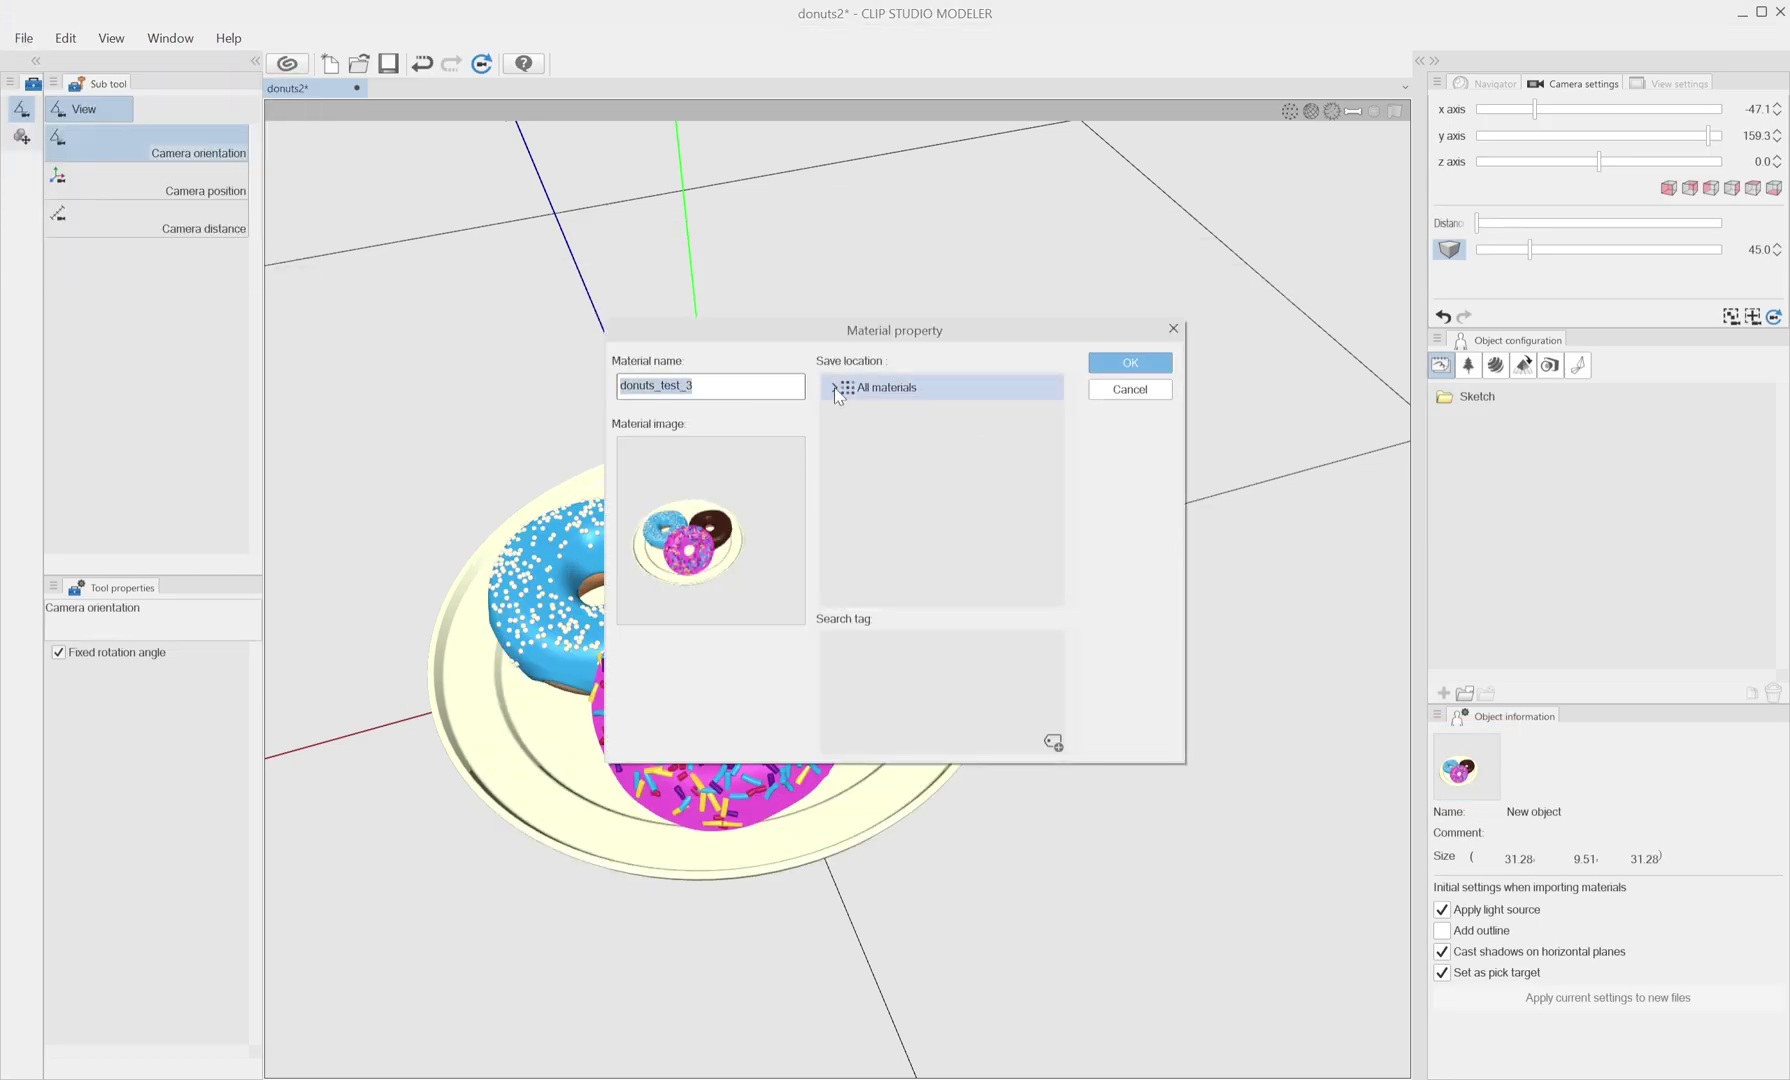
pyautogui.click(834, 388)
pyautogui.scroll(-1, 900, 480)
pyautogui.click(900, 555)
pyautogui.click(1130, 363)
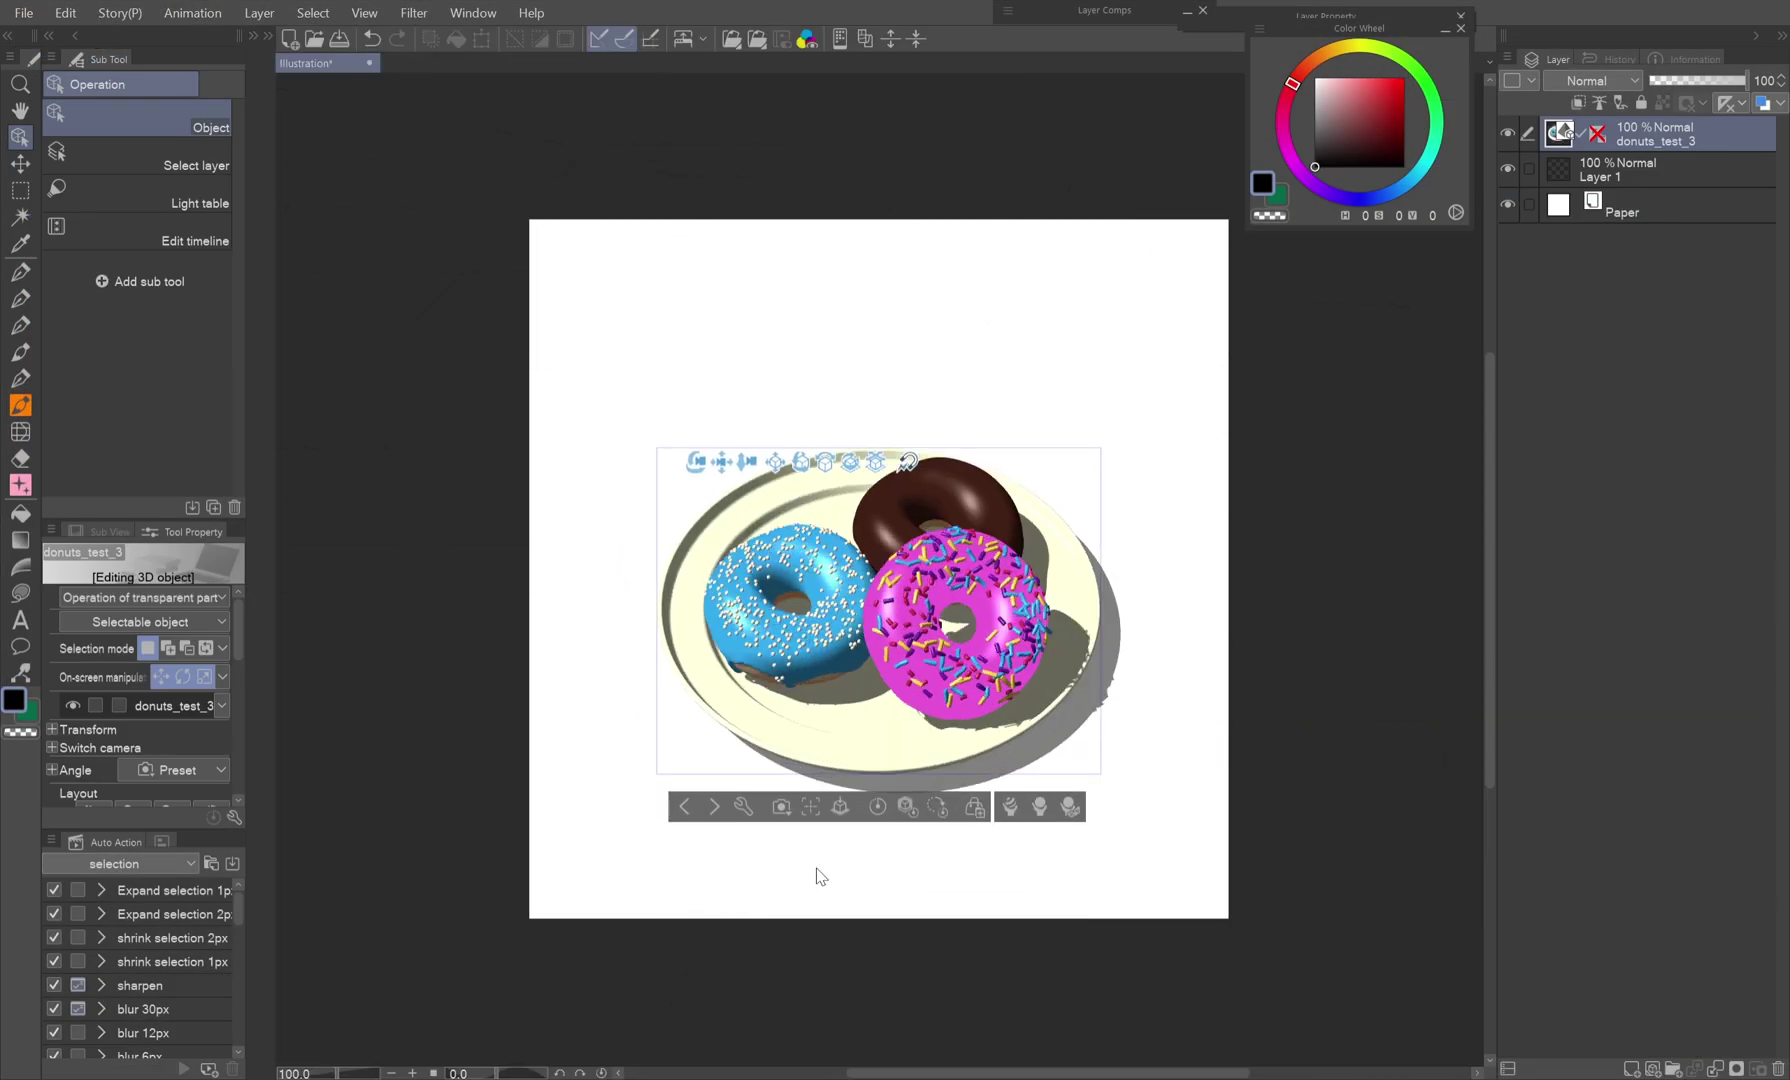
# Switch to Clip Studio Paint and give the donuts_test_3 model a magenta ambient light, adjusting the ambient light intensity.
pyautogui.moveTo(820, 876); pyautogui.dragTo(873, 667)
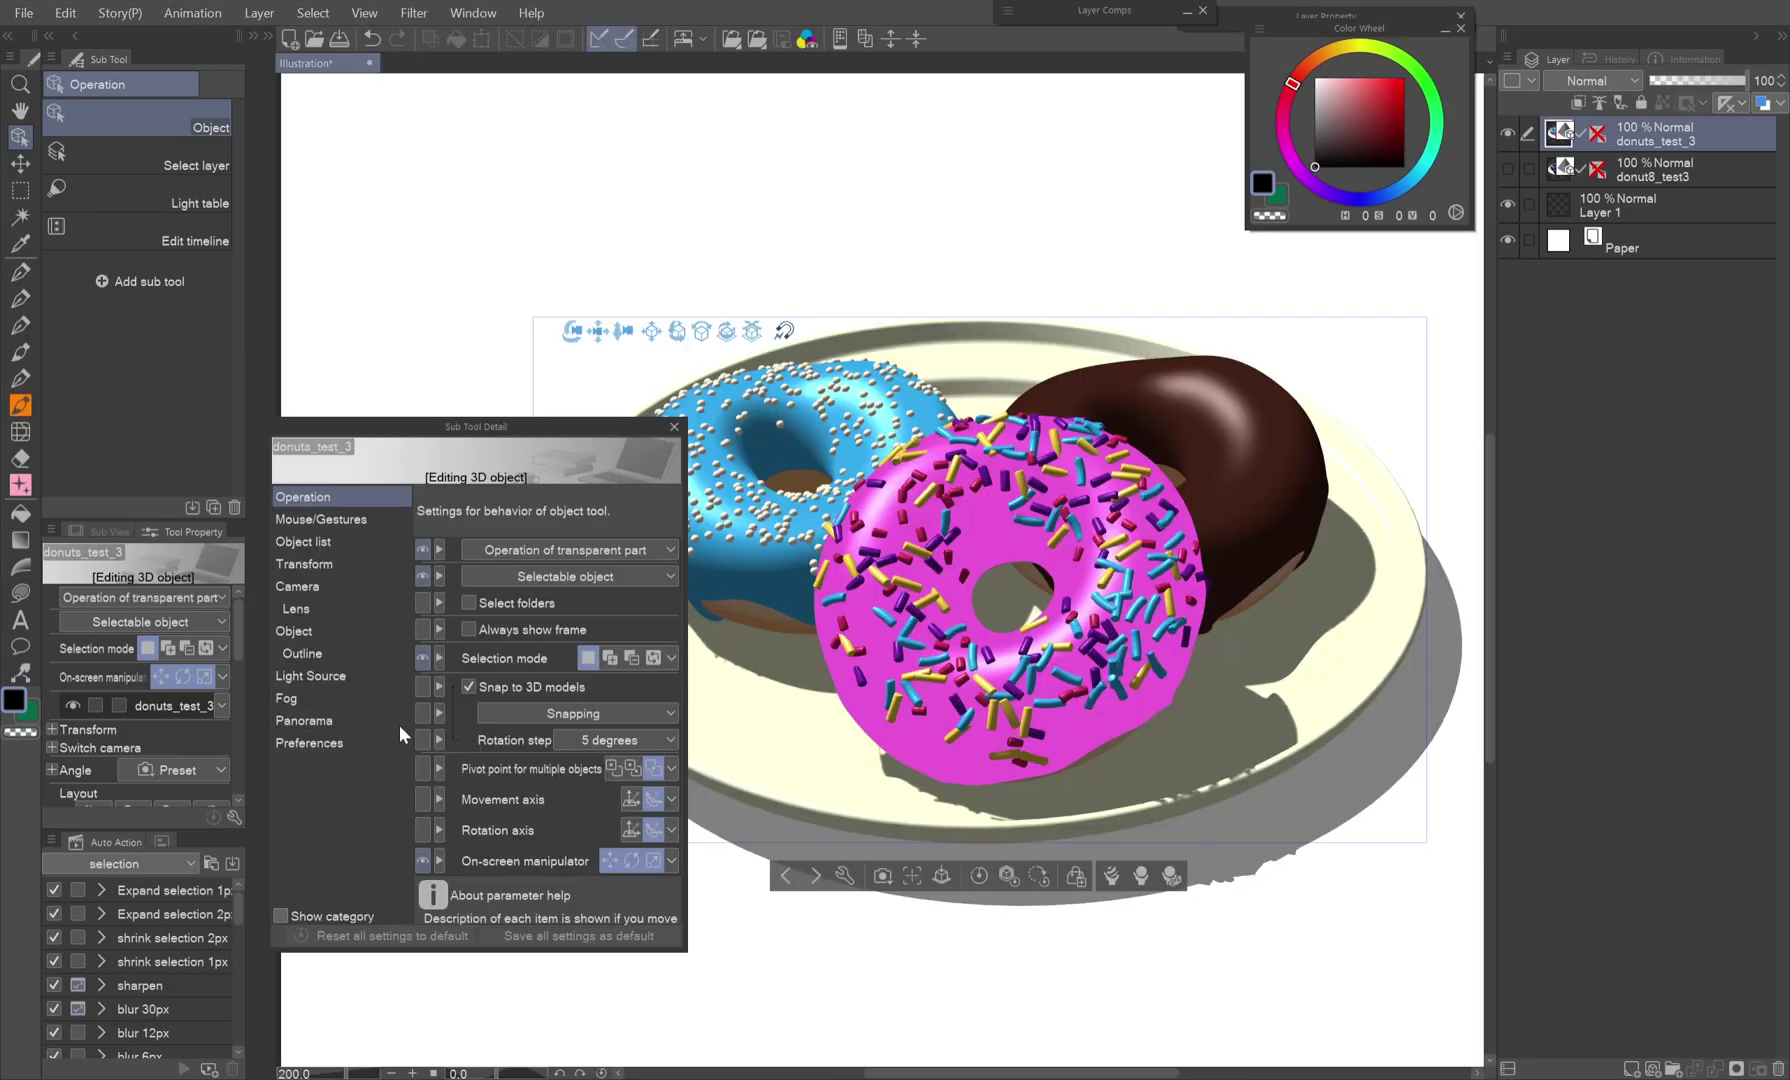
pyautogui.click(310, 676)
pyautogui.moveTo(560, 856)
pyautogui.mouseDown()
pyautogui.moveTo(478, 854)
pyautogui.moveTo(557, 850)
pyautogui.mouseUp()
pyautogui.click(621, 817)
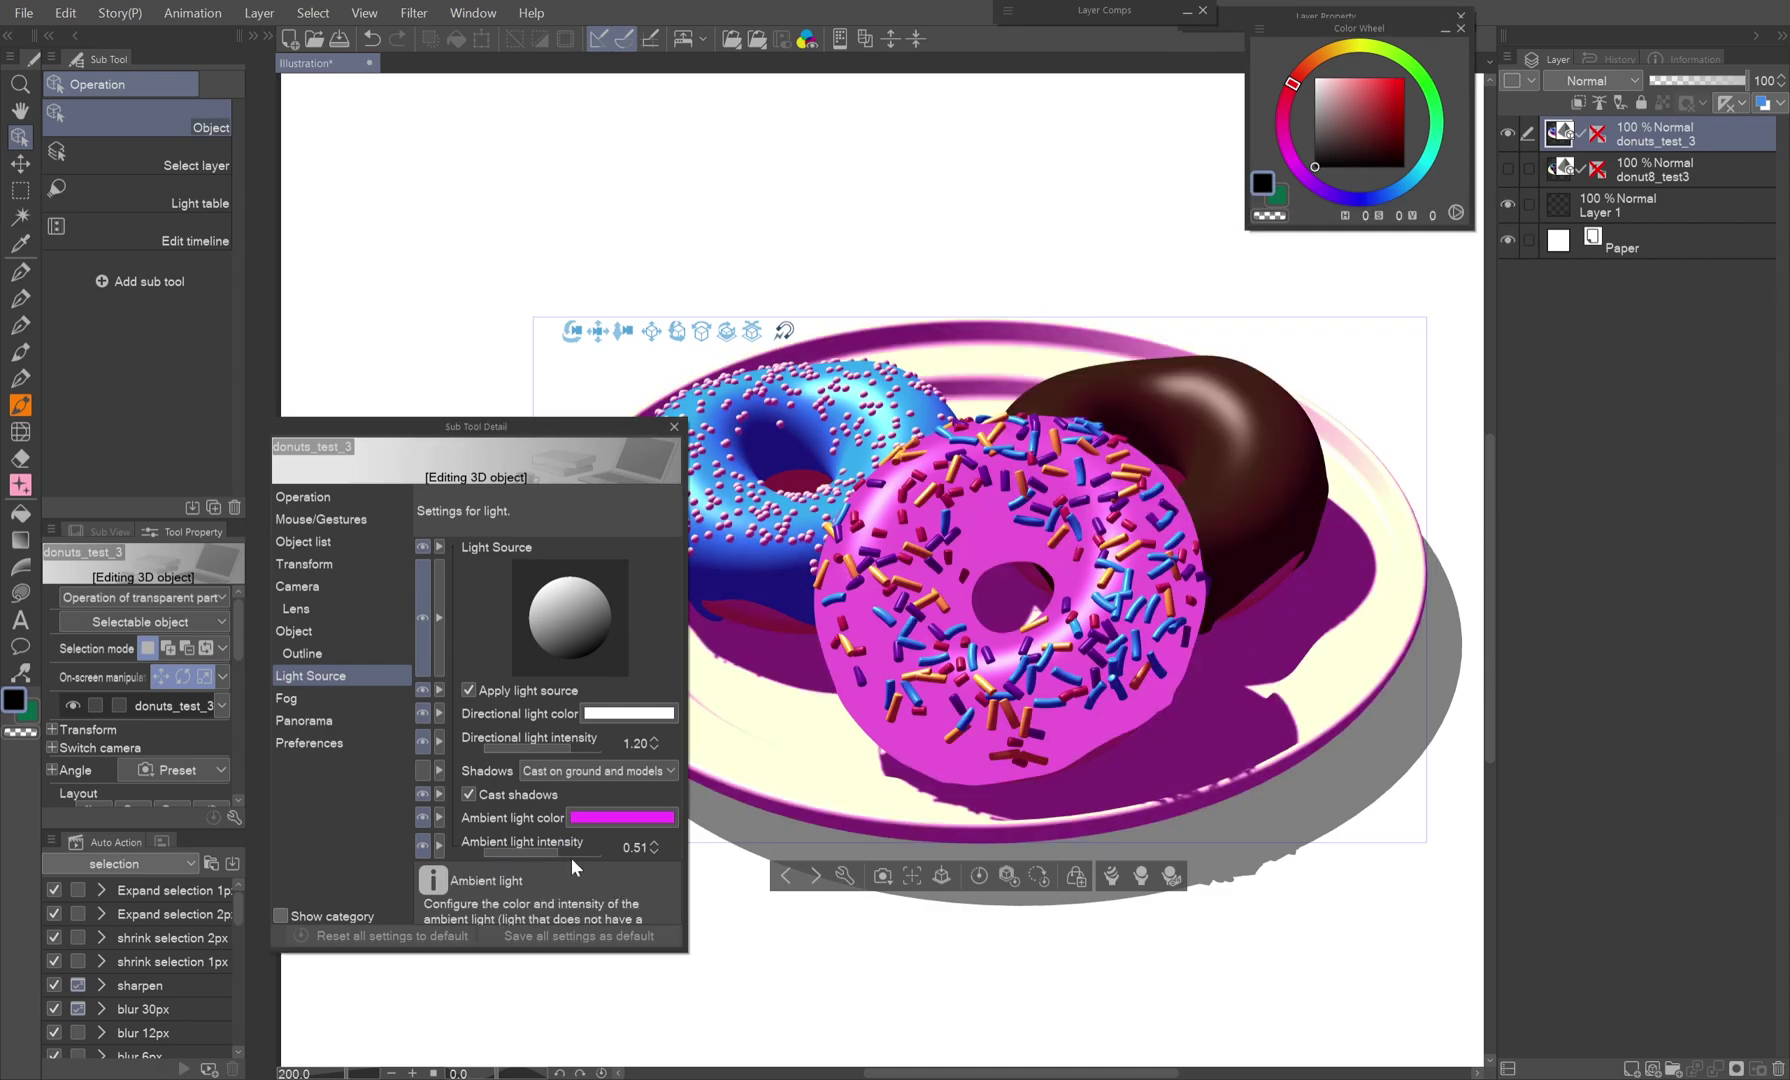
pyautogui.moveTo(571, 859)
pyautogui.mouseDown()
pyautogui.moveTo(544, 854)
pyautogui.moveTo(566, 852)
pyautogui.mouseUp()
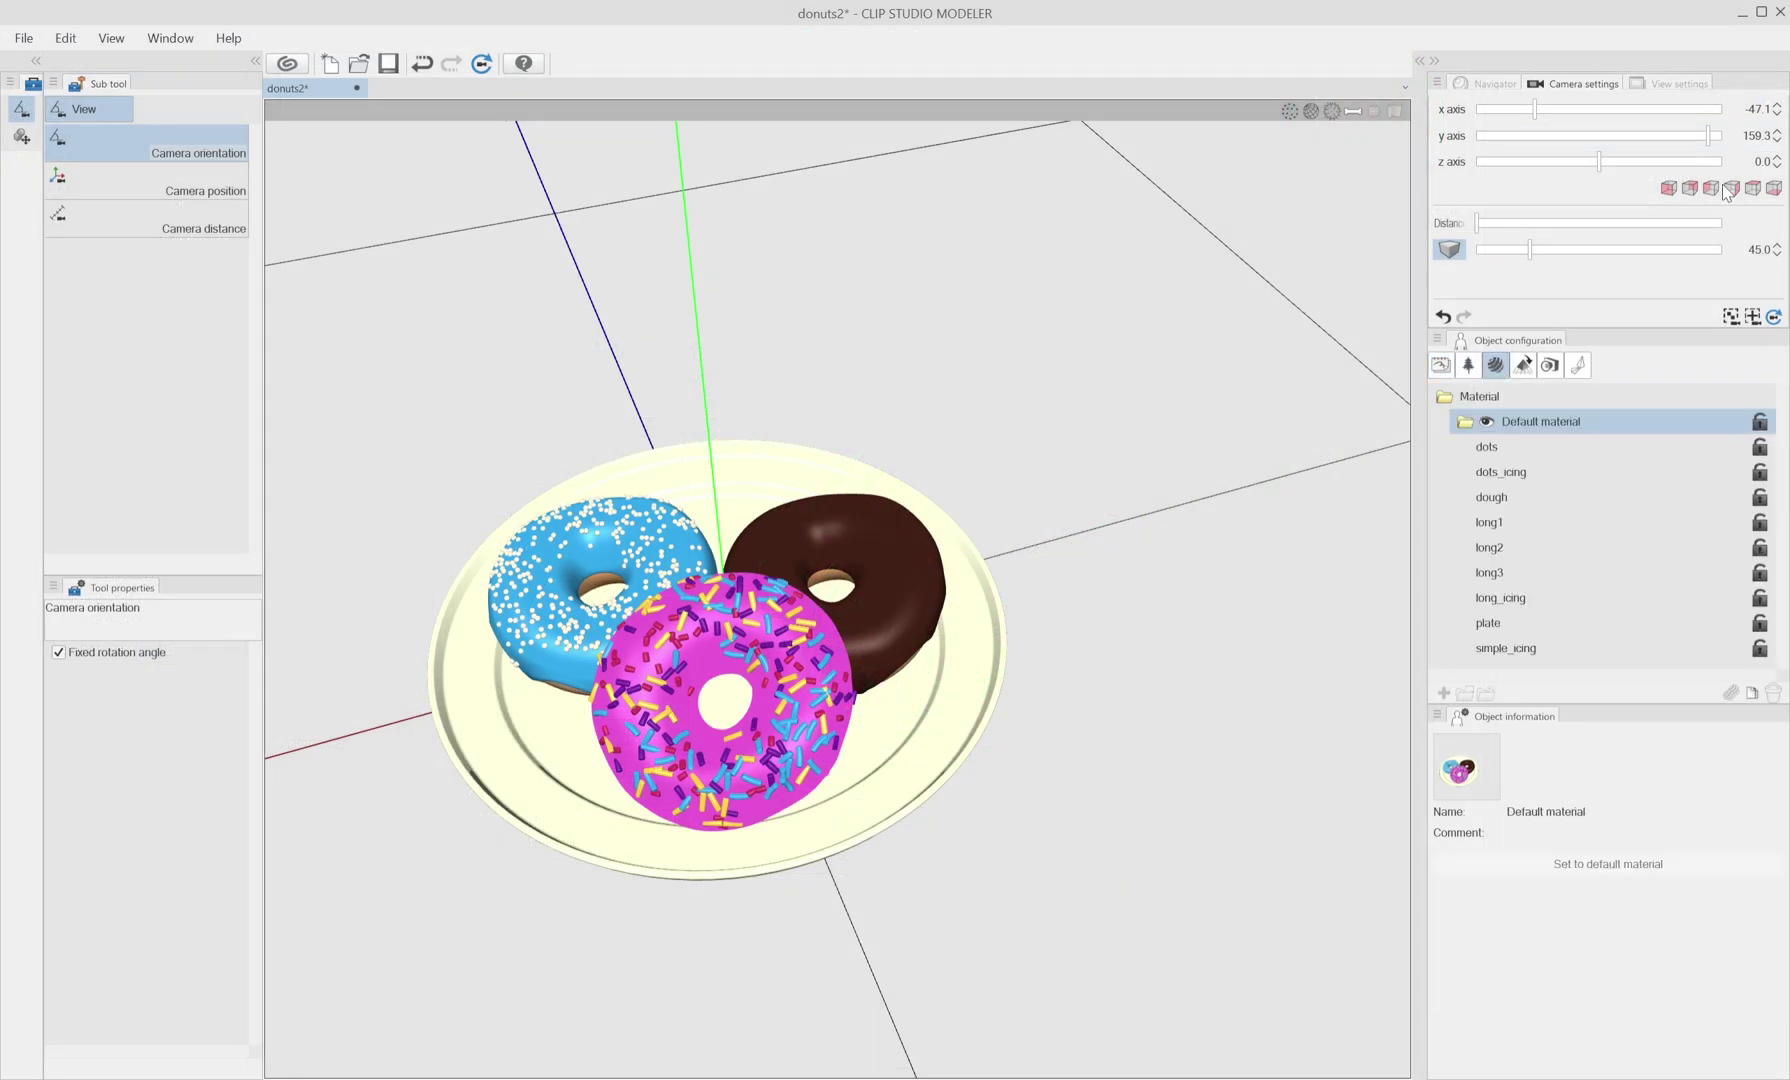
# Return to Clip Studio Modeler and set the long_icing material's emitted light to 0 in red, green and blue.
pyautogui.click(1730, 316)
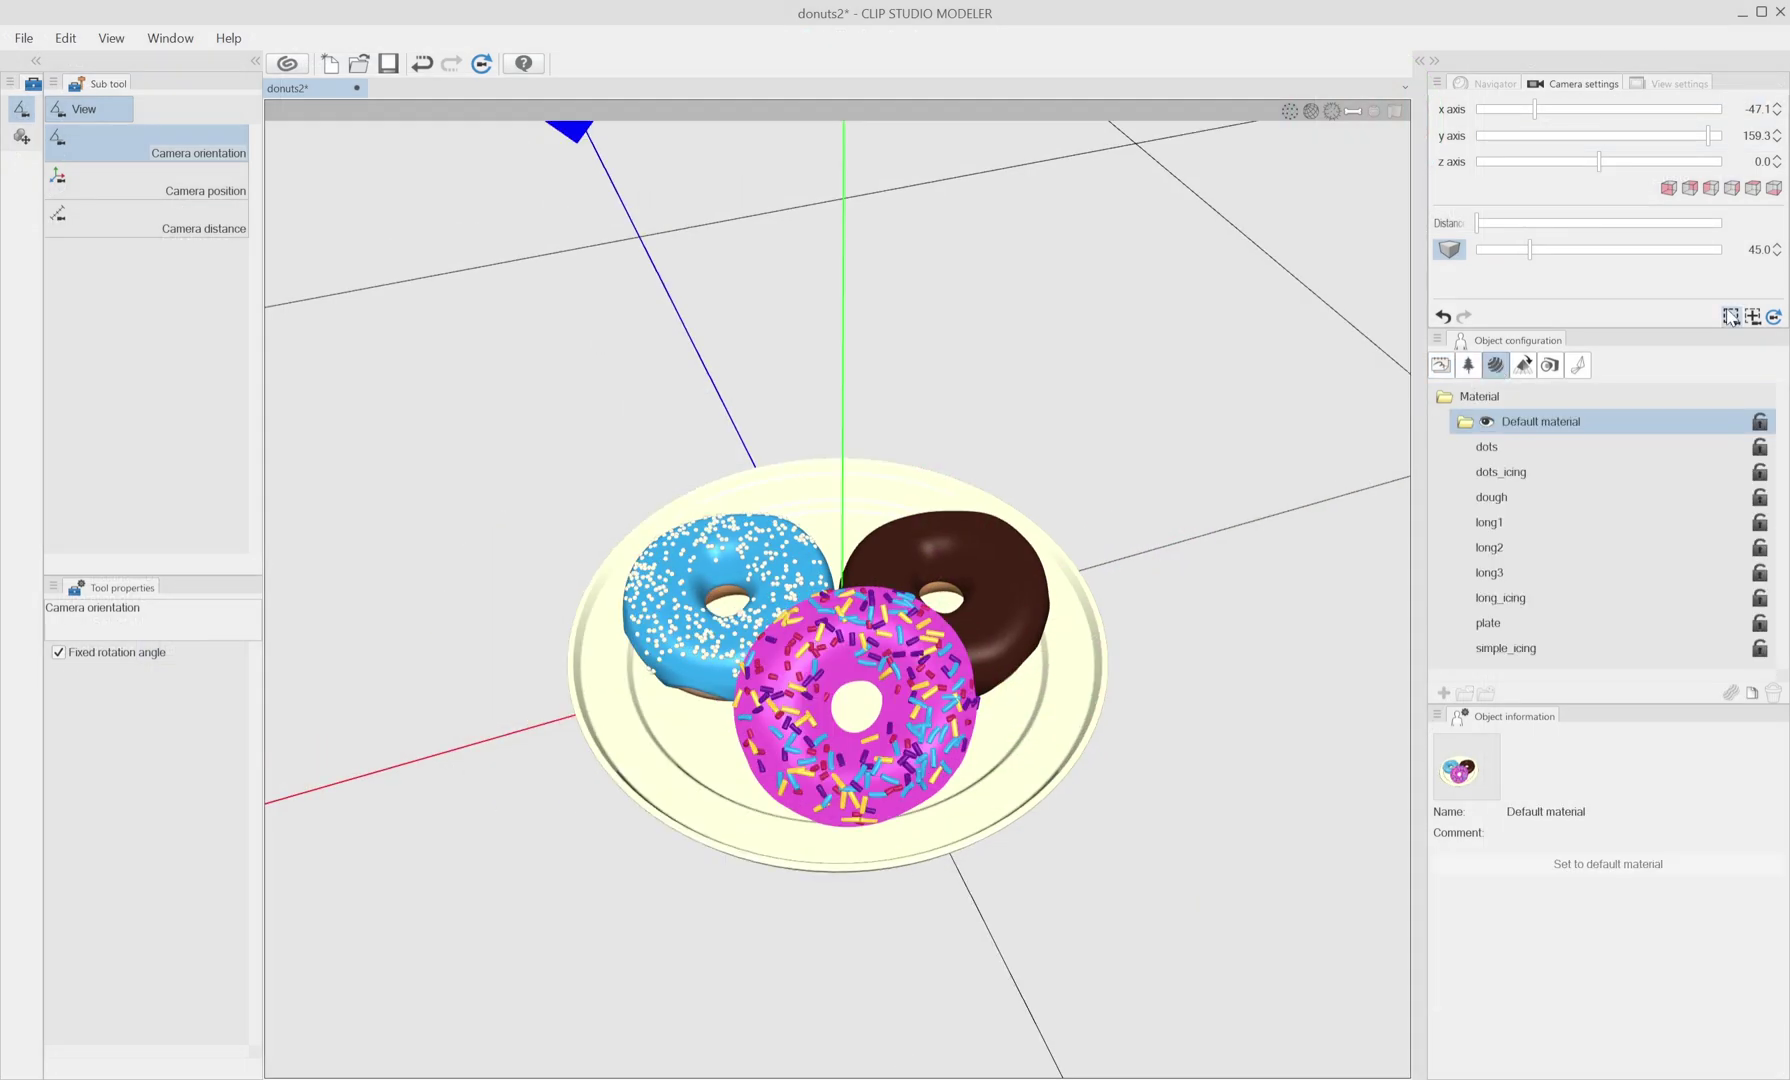
pyautogui.click(1475, 222)
pyautogui.click(1505, 597)
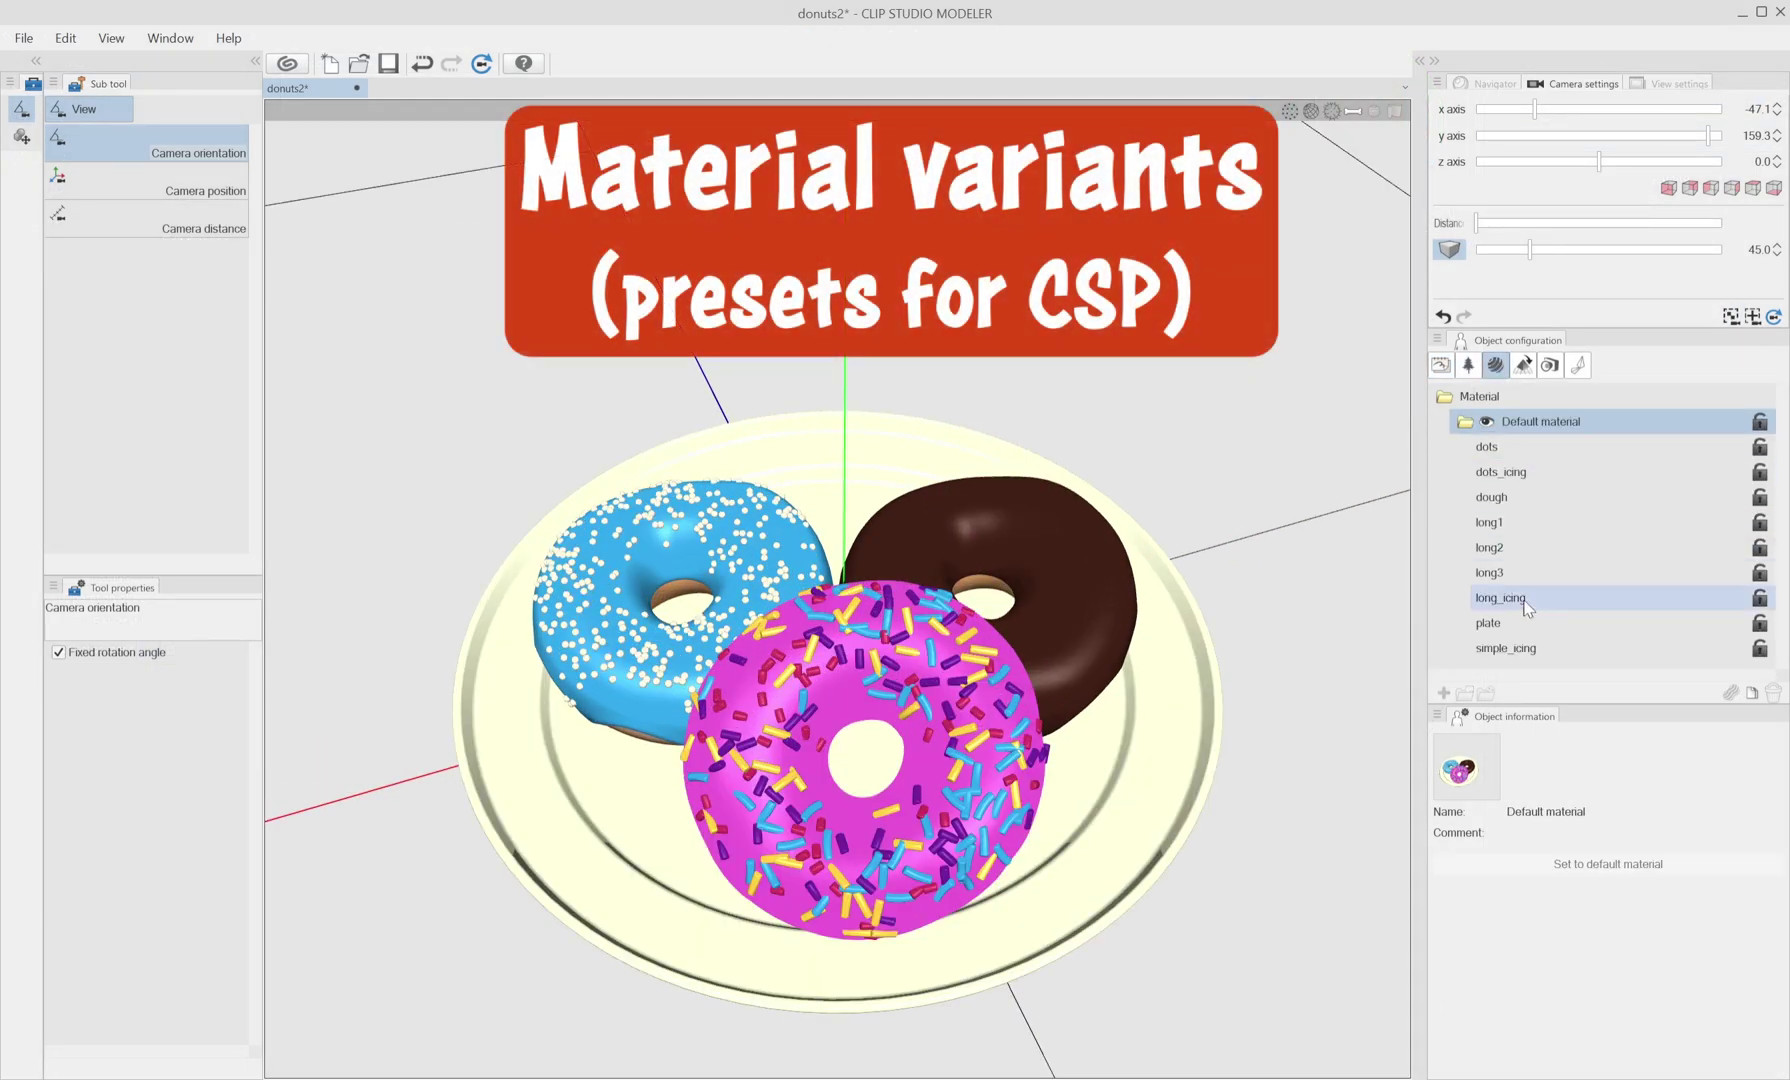
pyautogui.click(1543, 923)
pyautogui.write('0')
pyautogui.click(1610, 921)
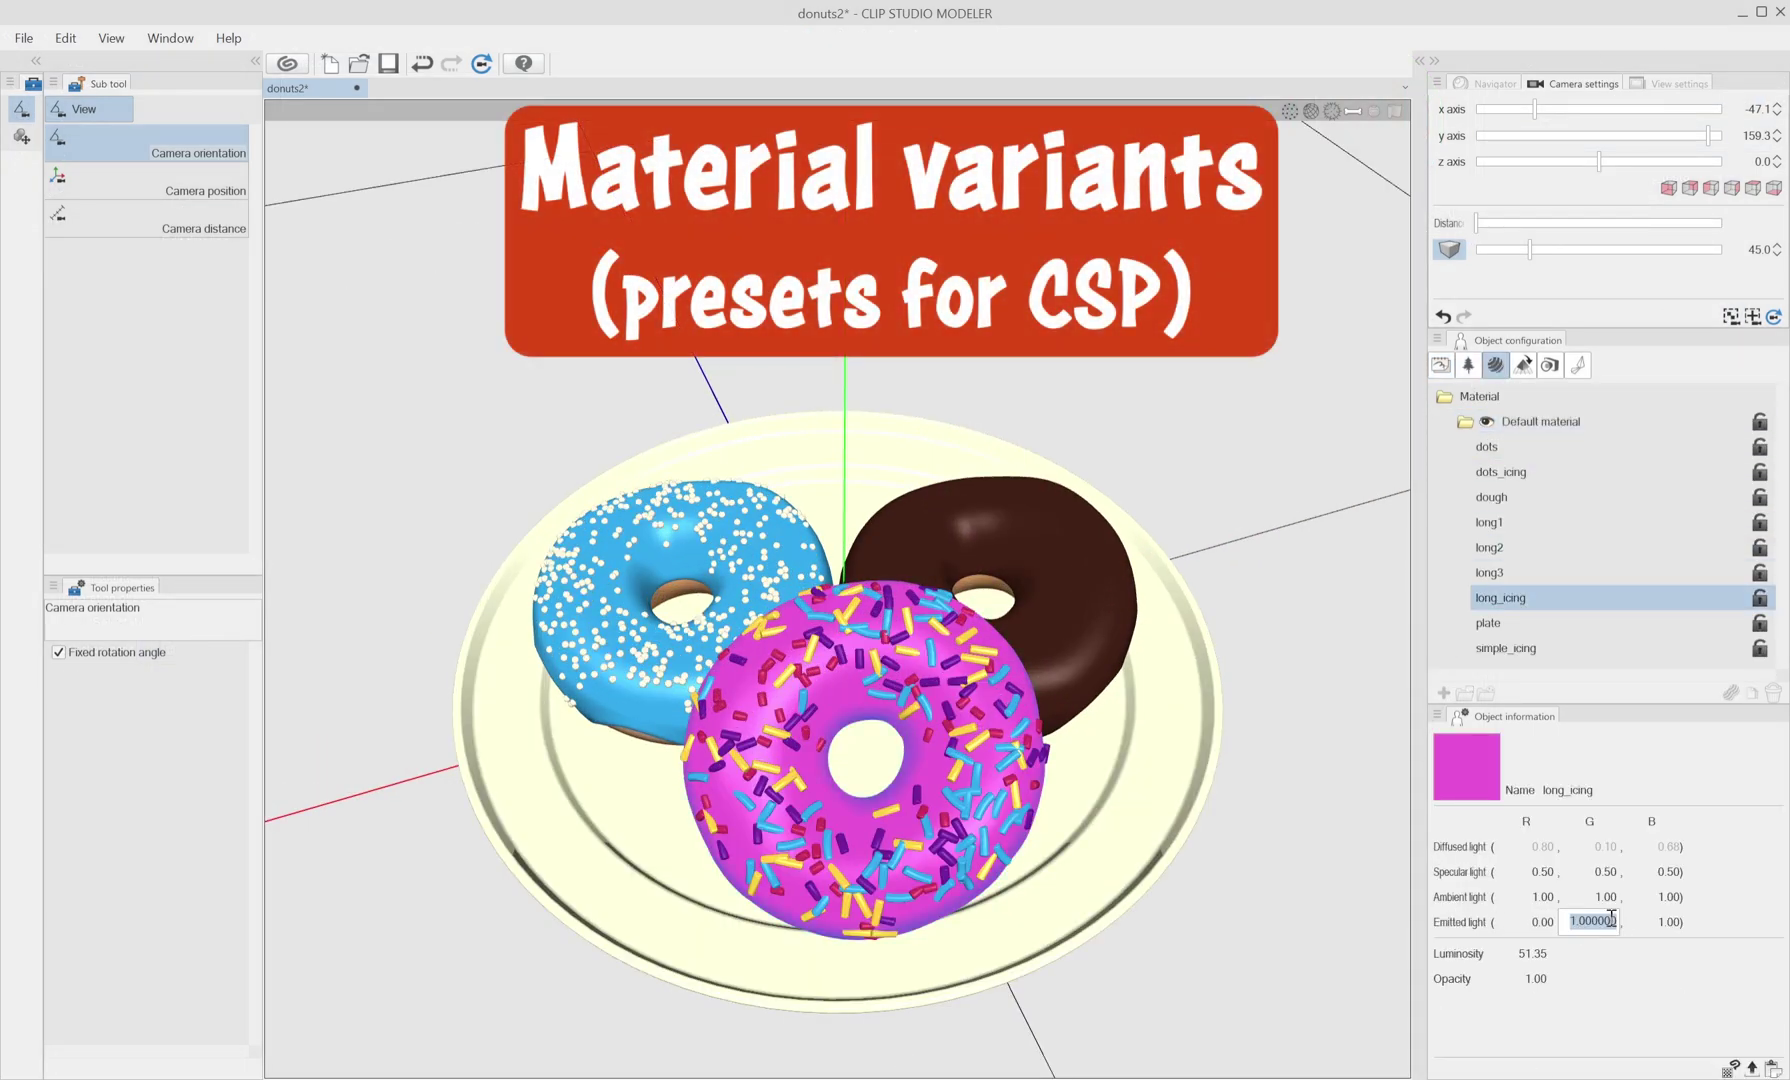
pyautogui.write('0')
pyautogui.click(1645, 922)
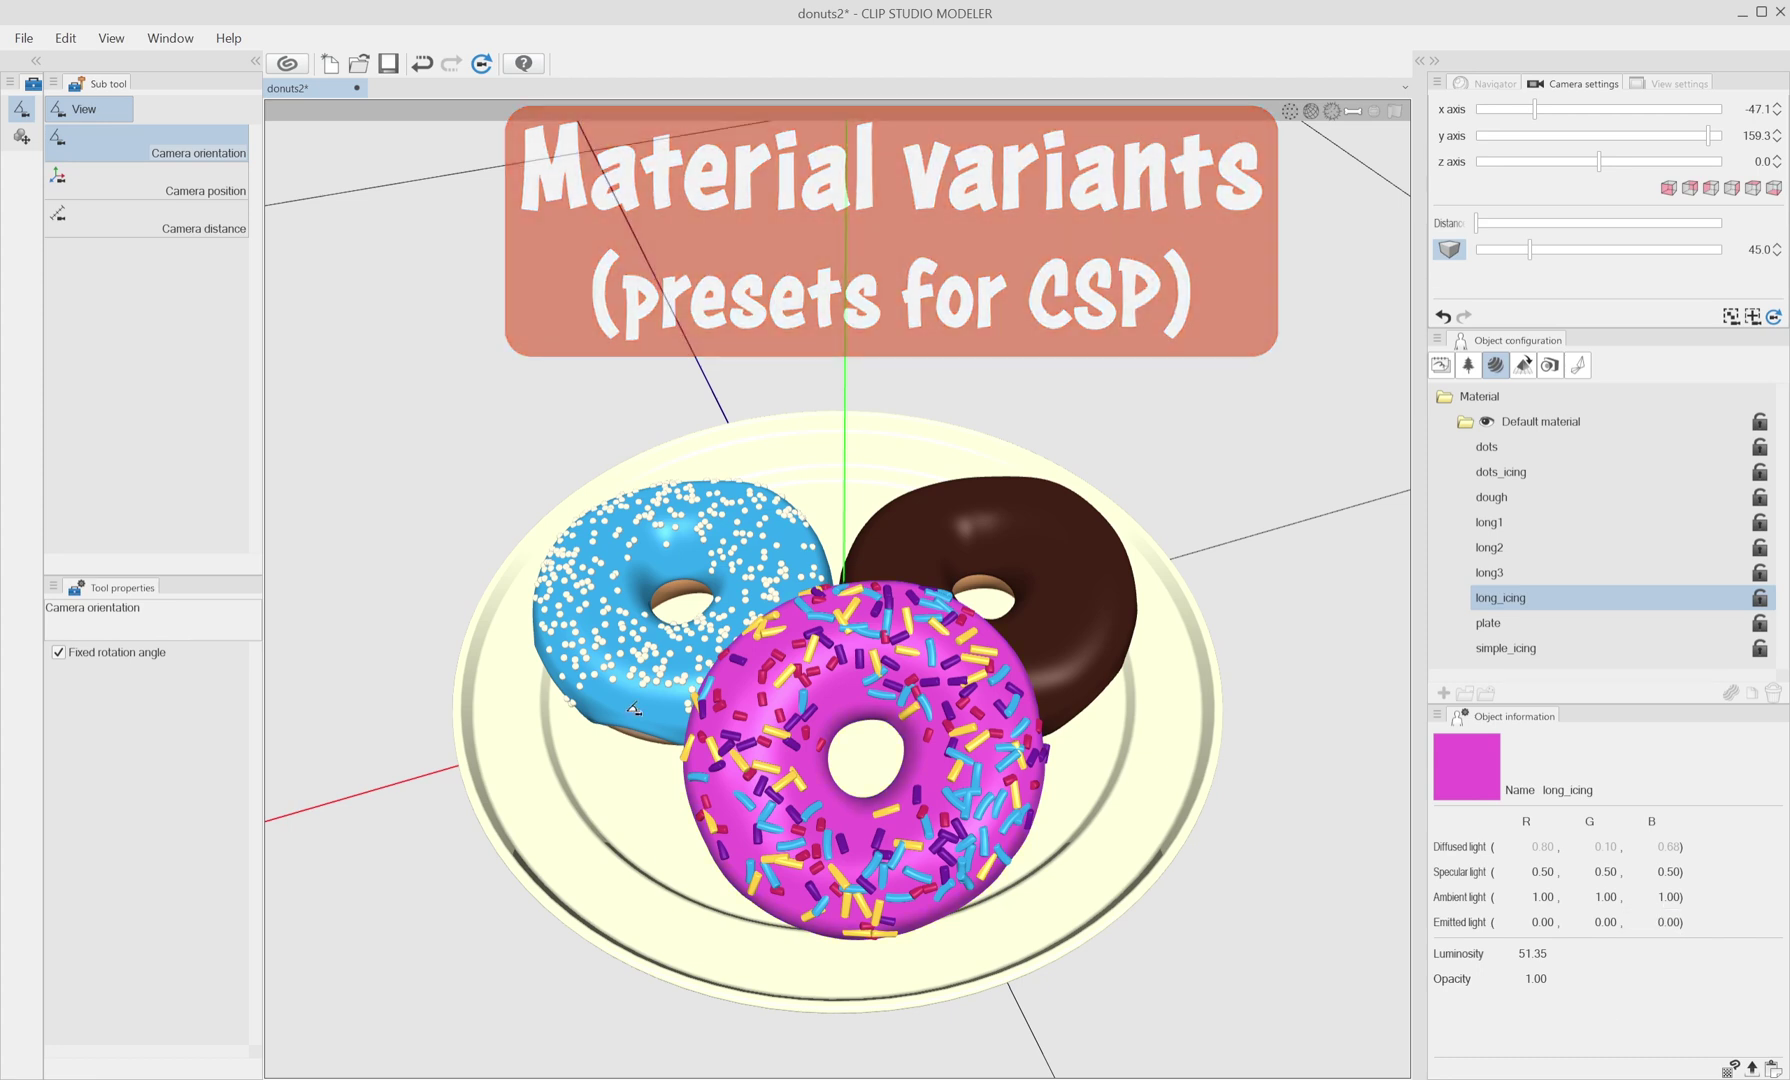
# Set the dots material's specular light to 0.50 in red, green and blue, matching dots_icing.
pyautogui.click(1563, 471)
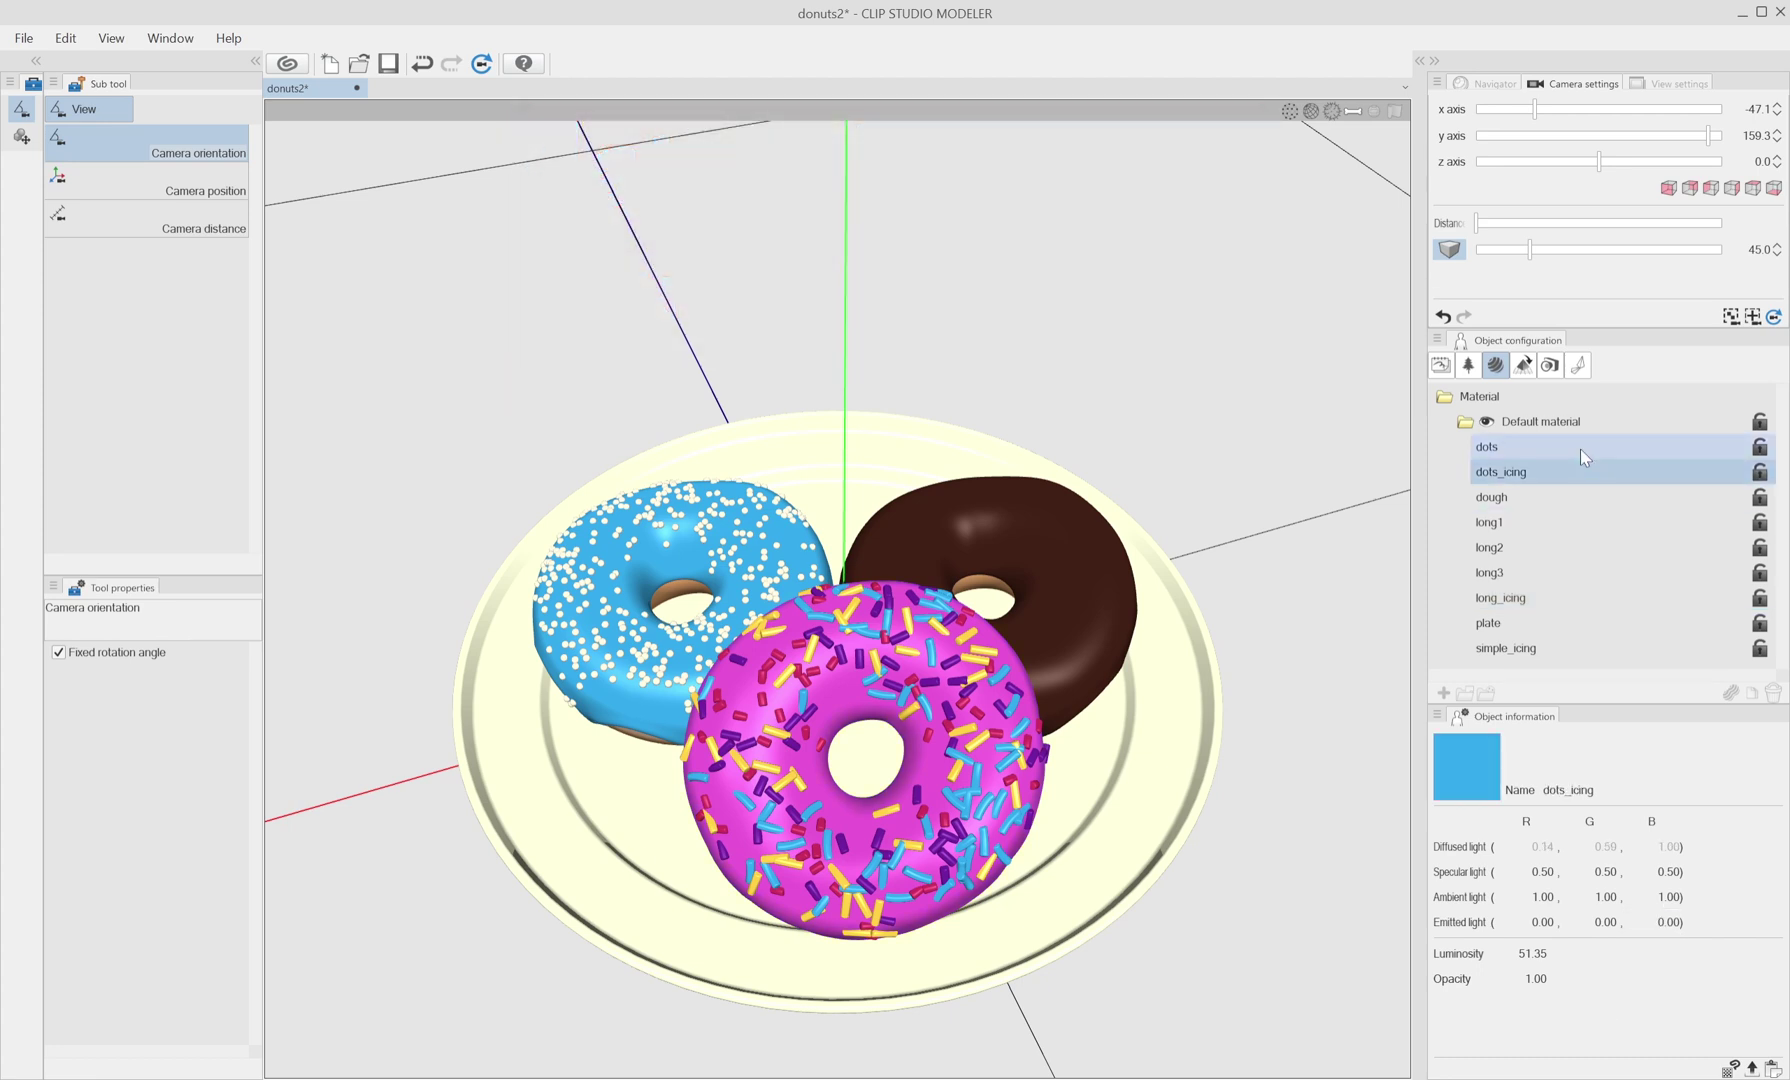
pyautogui.click(1580, 449)
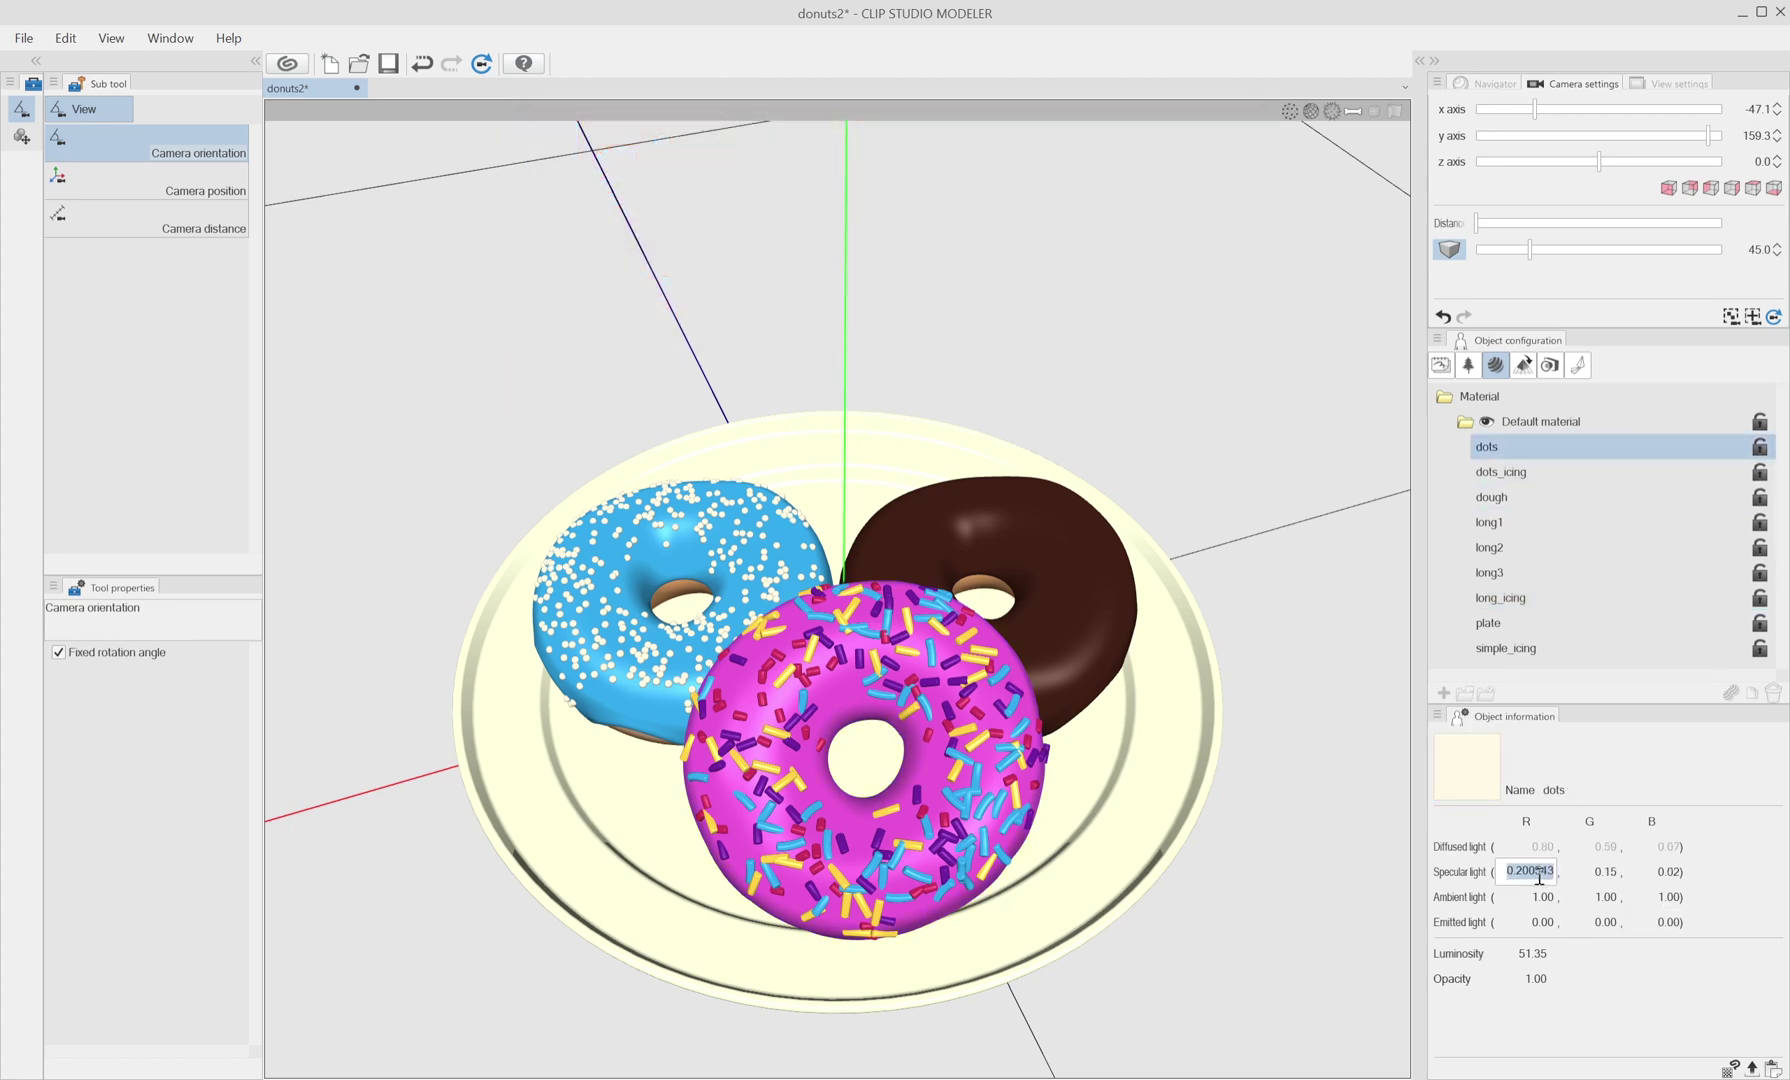
pyautogui.click(1578, 476)
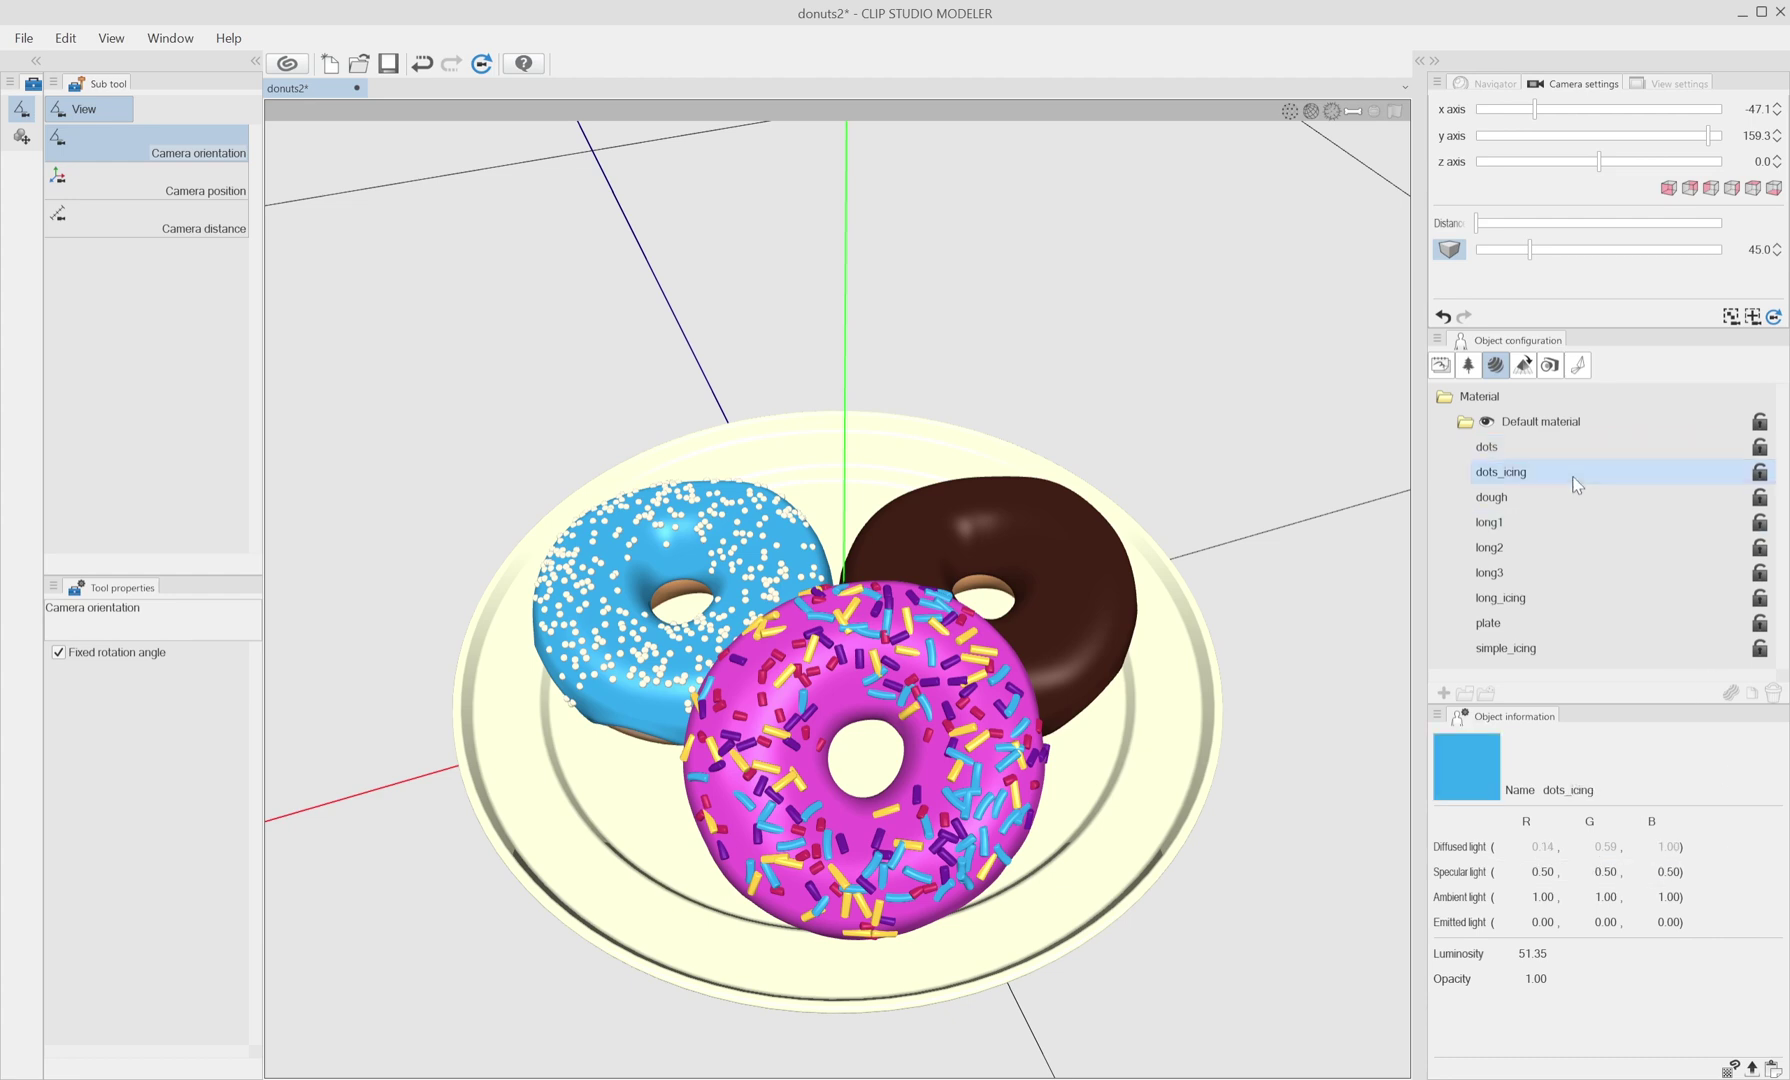
# Rename the default material set to 1 and recapture its thumbnail from the current view.
pyautogui.click(1526, 424)
pyautogui.doubleClick(1526, 426)
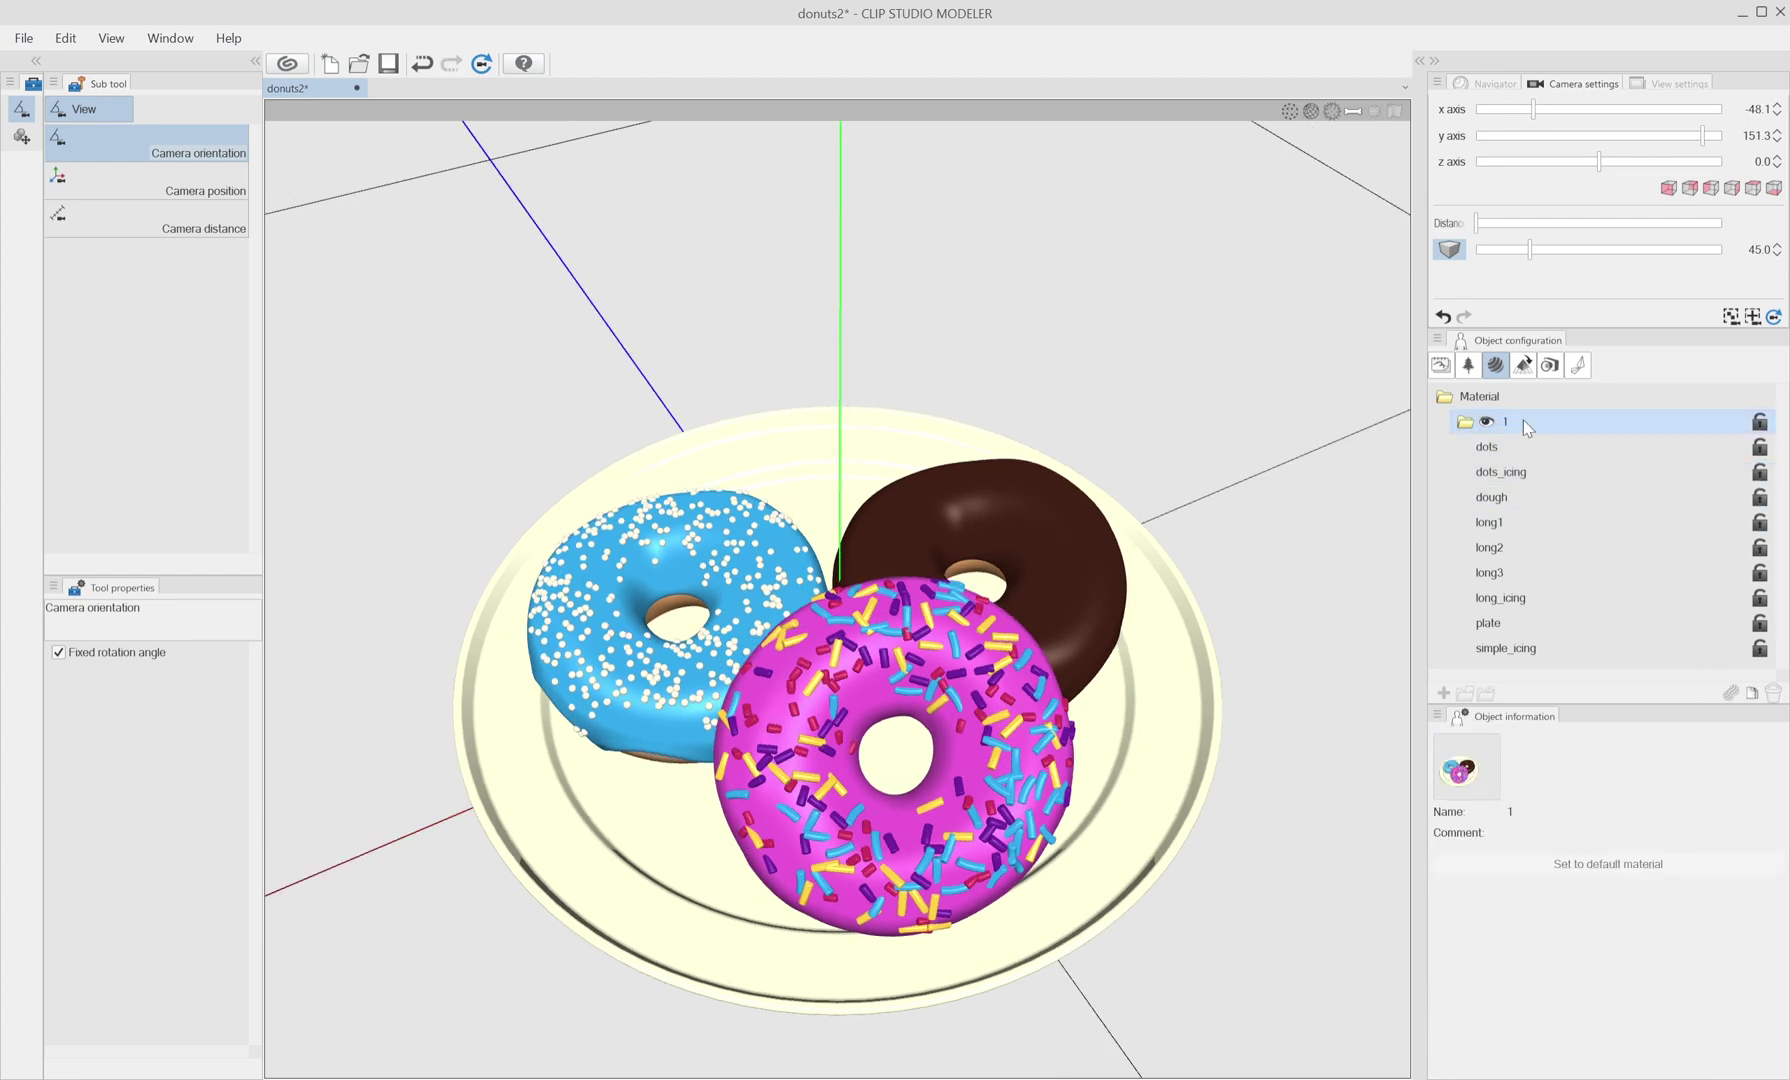
pyautogui.press('Return')
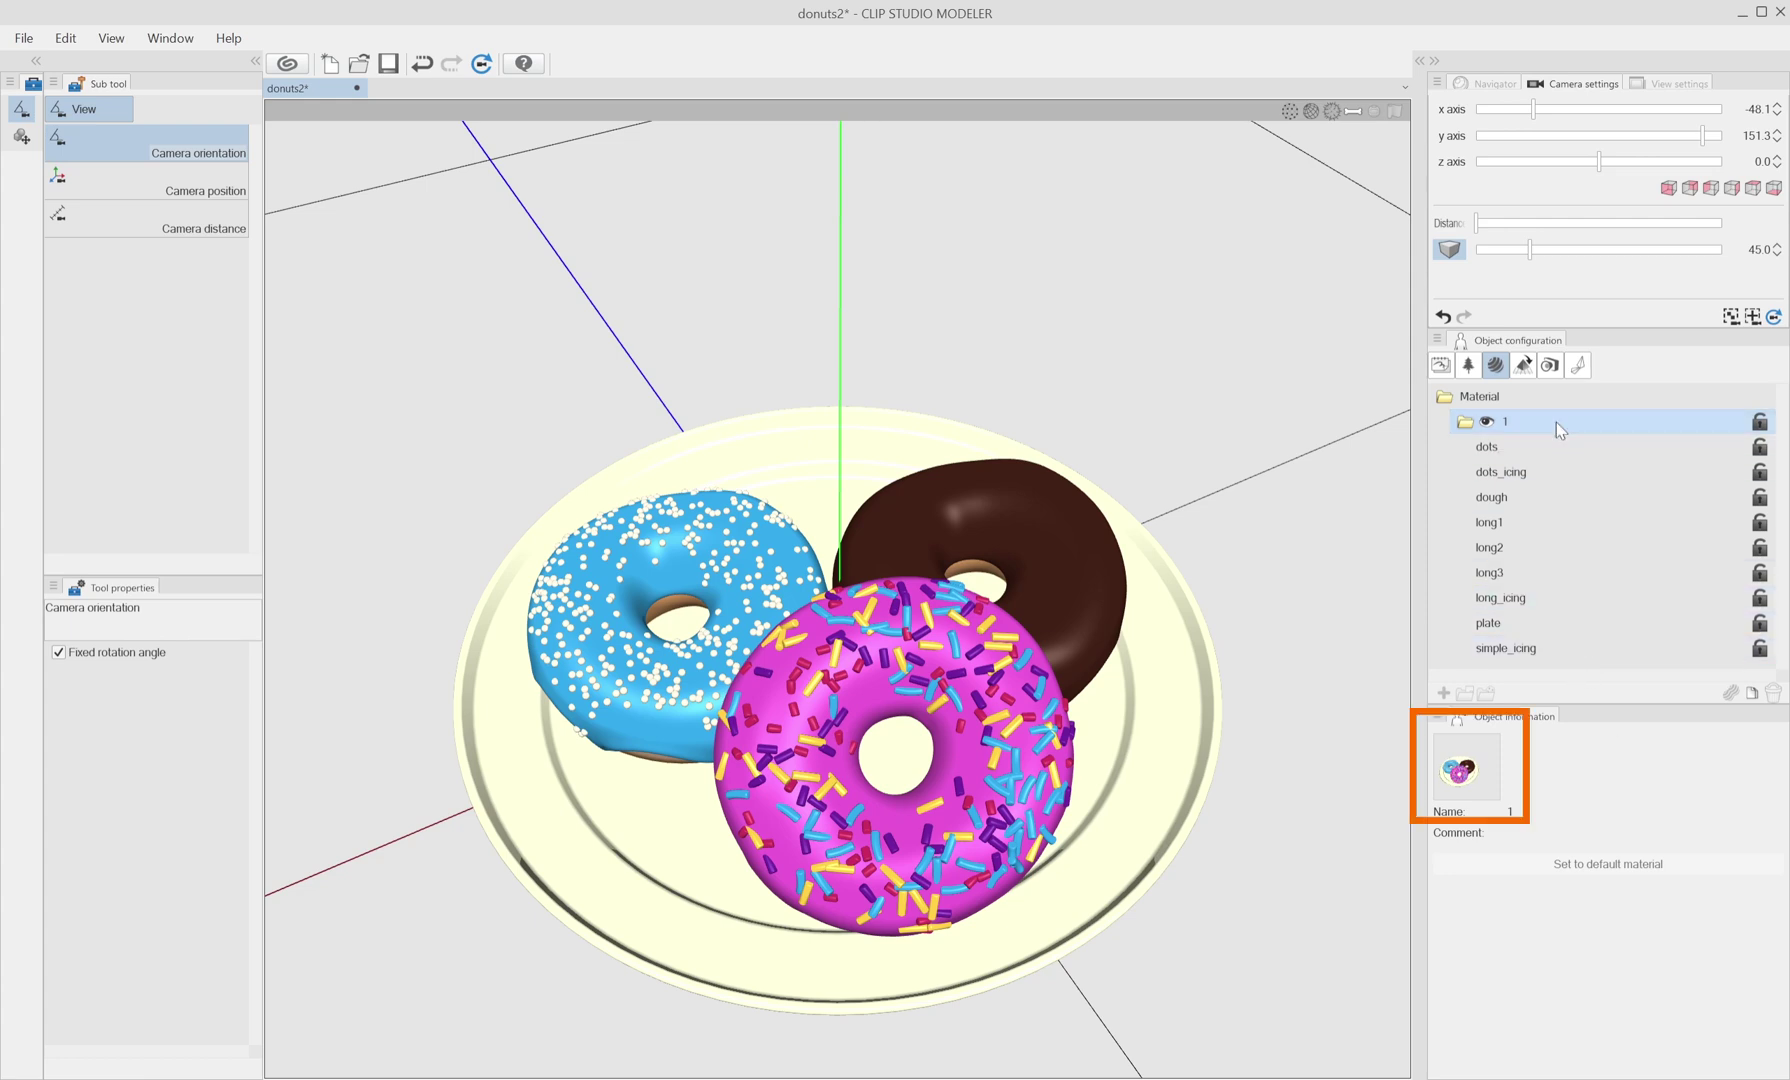
pyautogui.click(1466, 785)
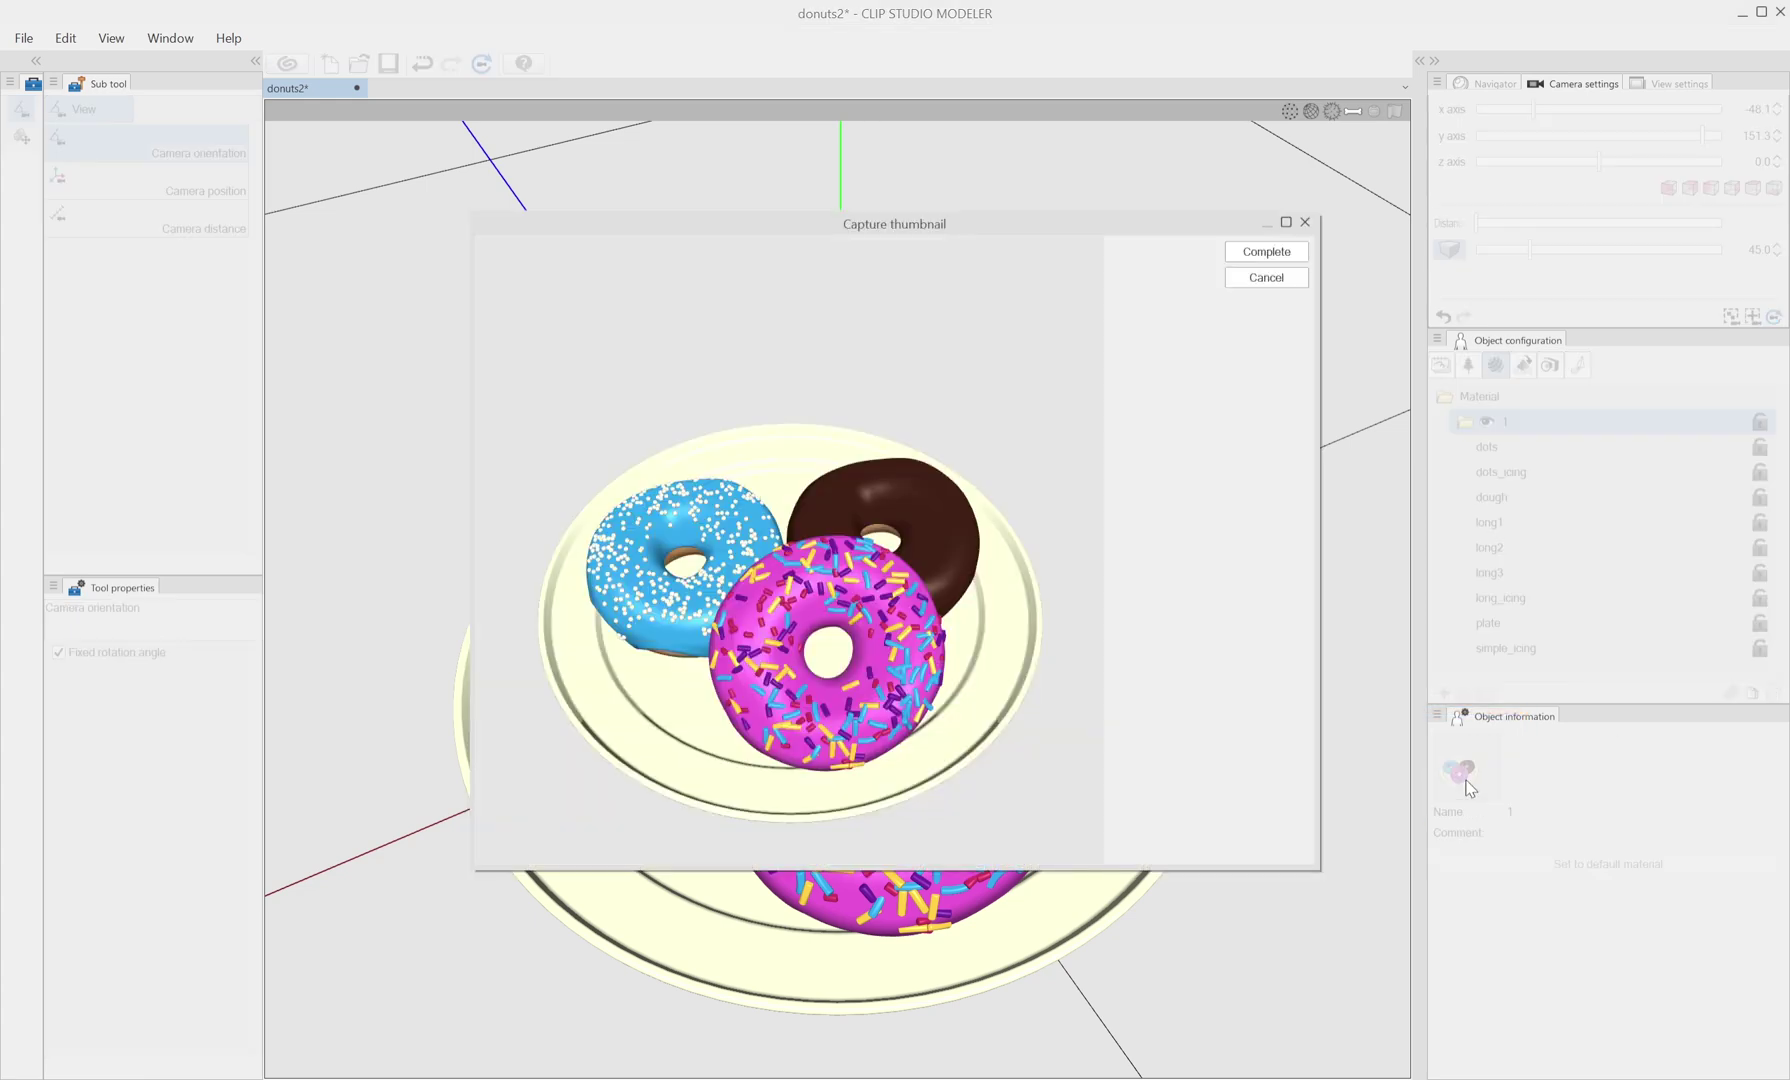
pyautogui.click(1268, 254)
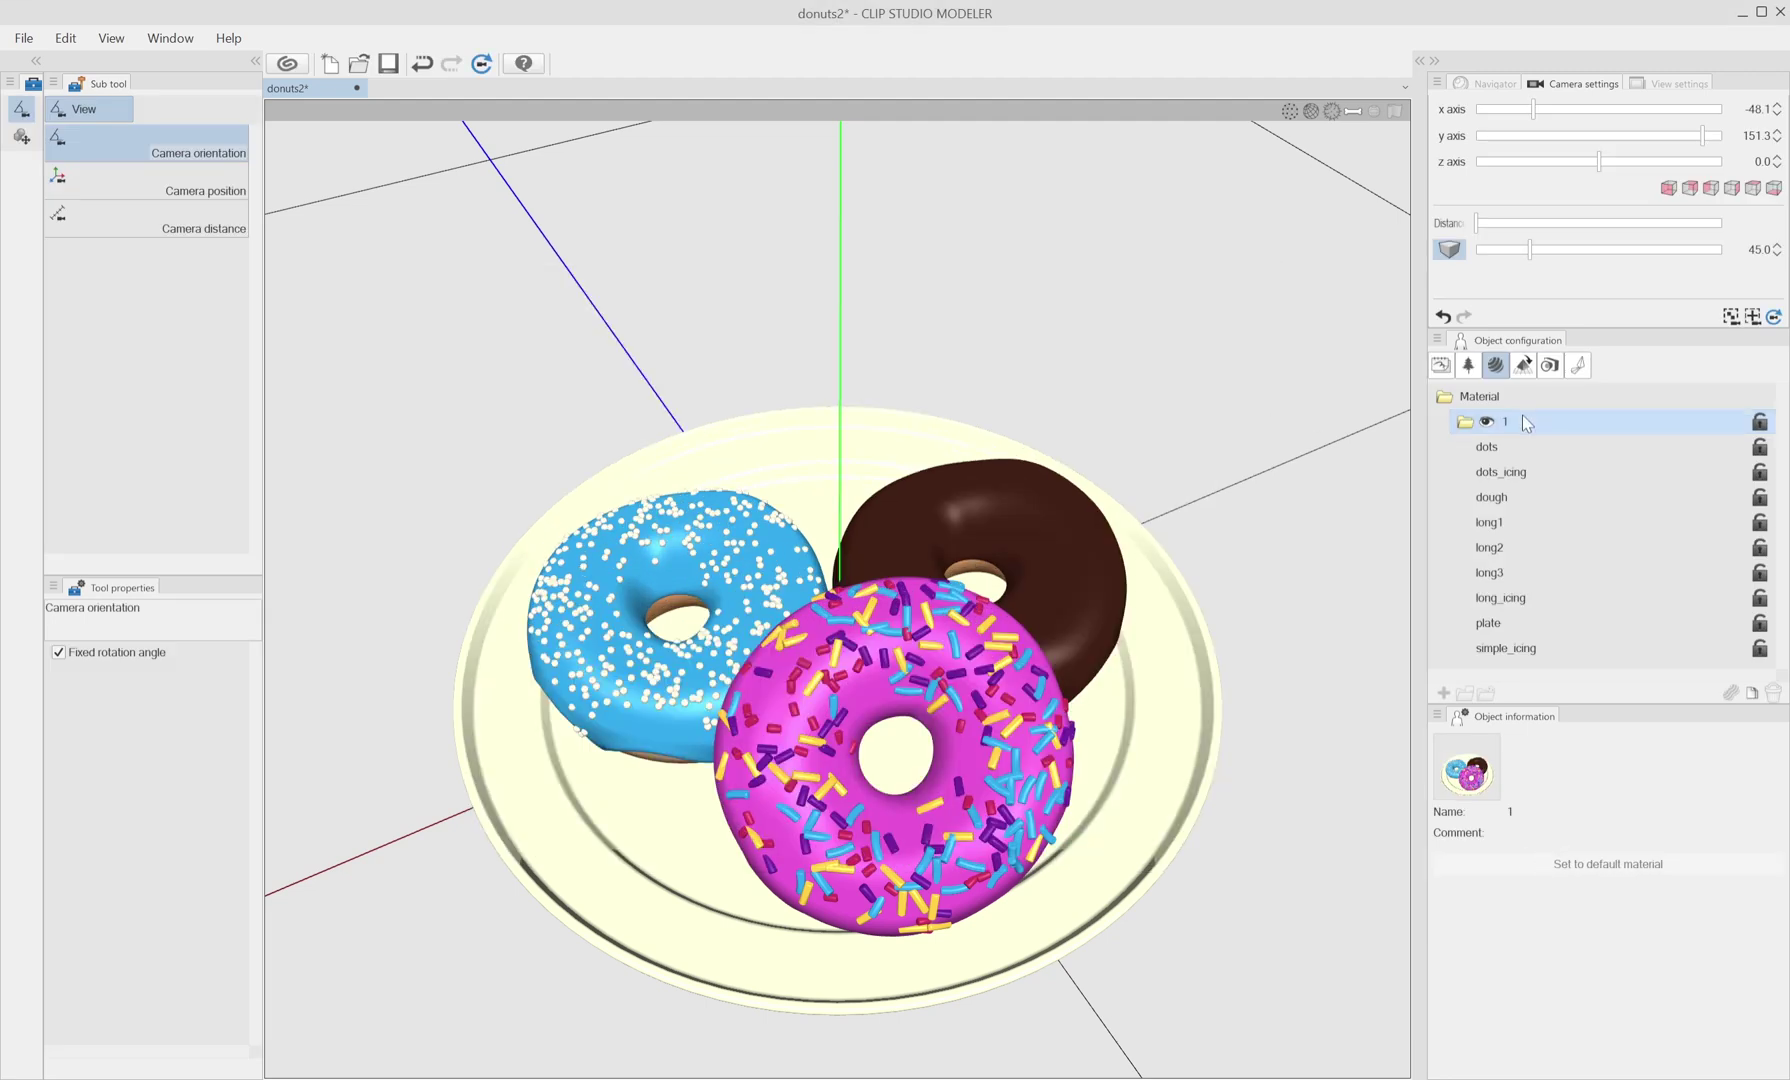
# Duplicate material set 1 and name the copy 2.
pyautogui.click(1752, 693)
pyautogui.click(1466, 421)
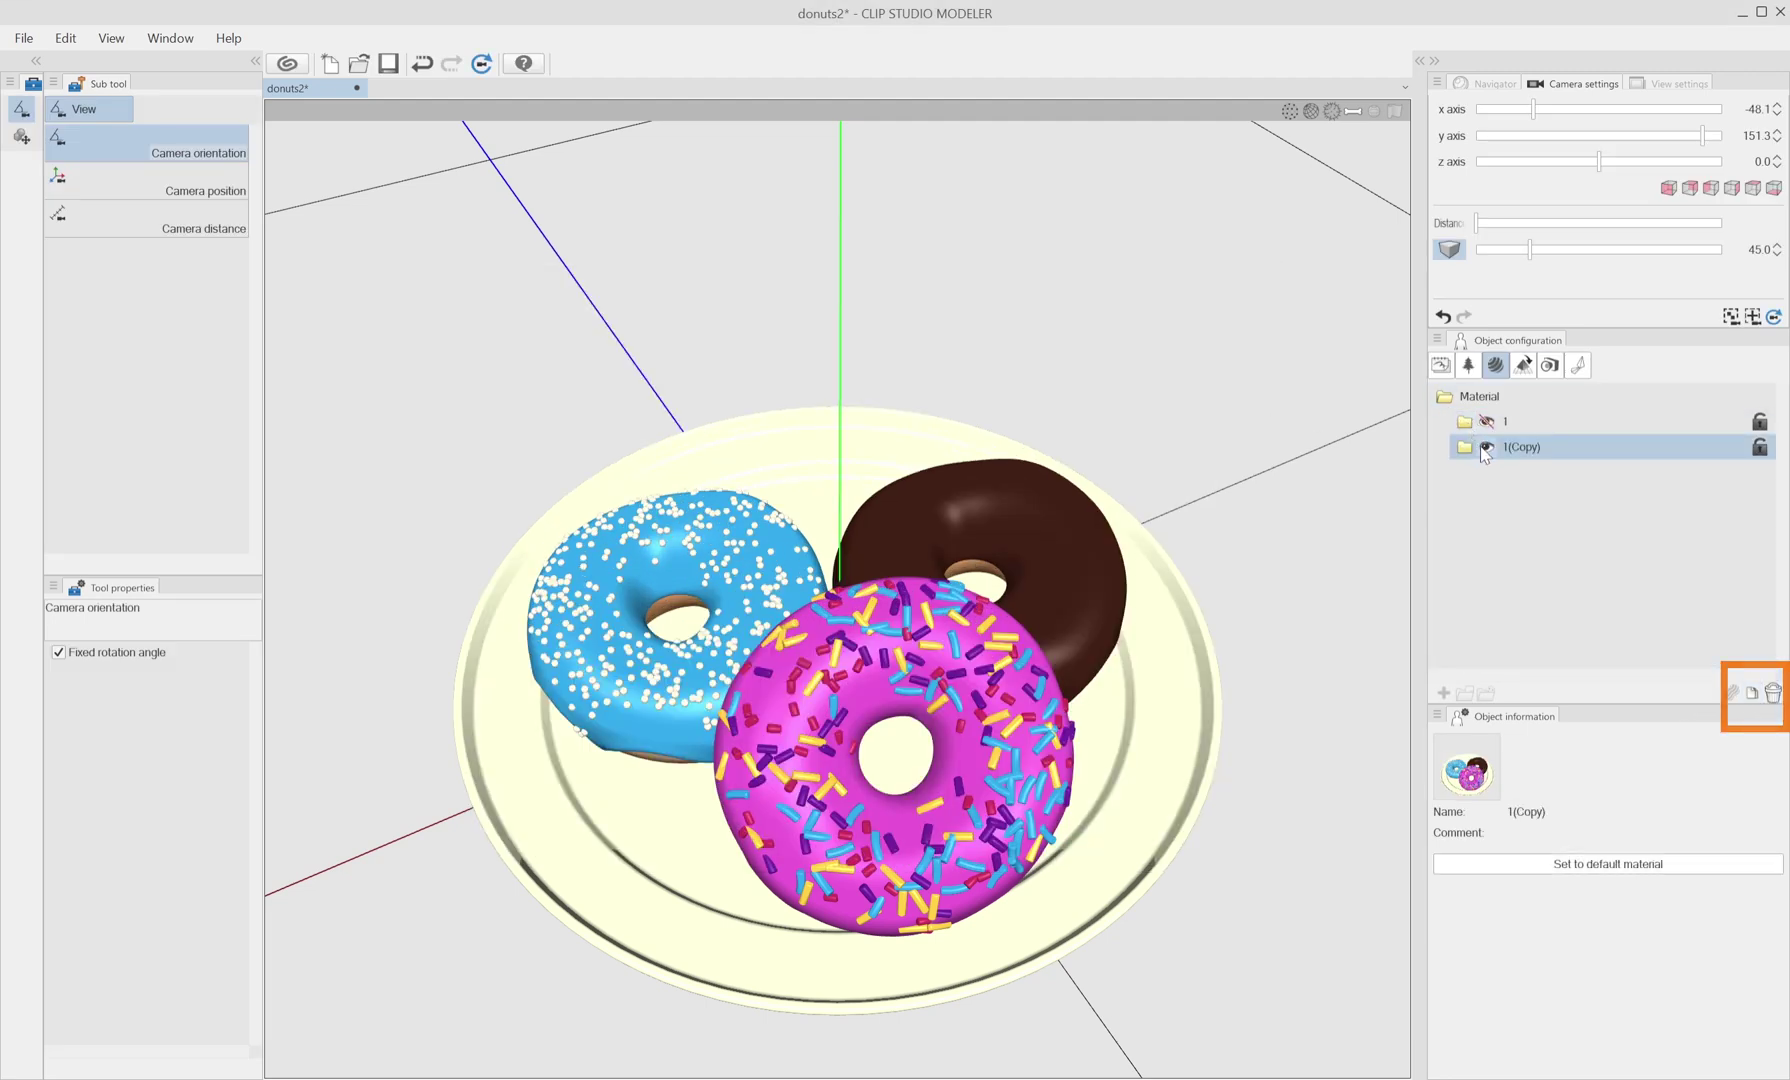
pyautogui.doubleClick(1522, 447)
pyautogui.write('2')
pyautogui.press('Return')
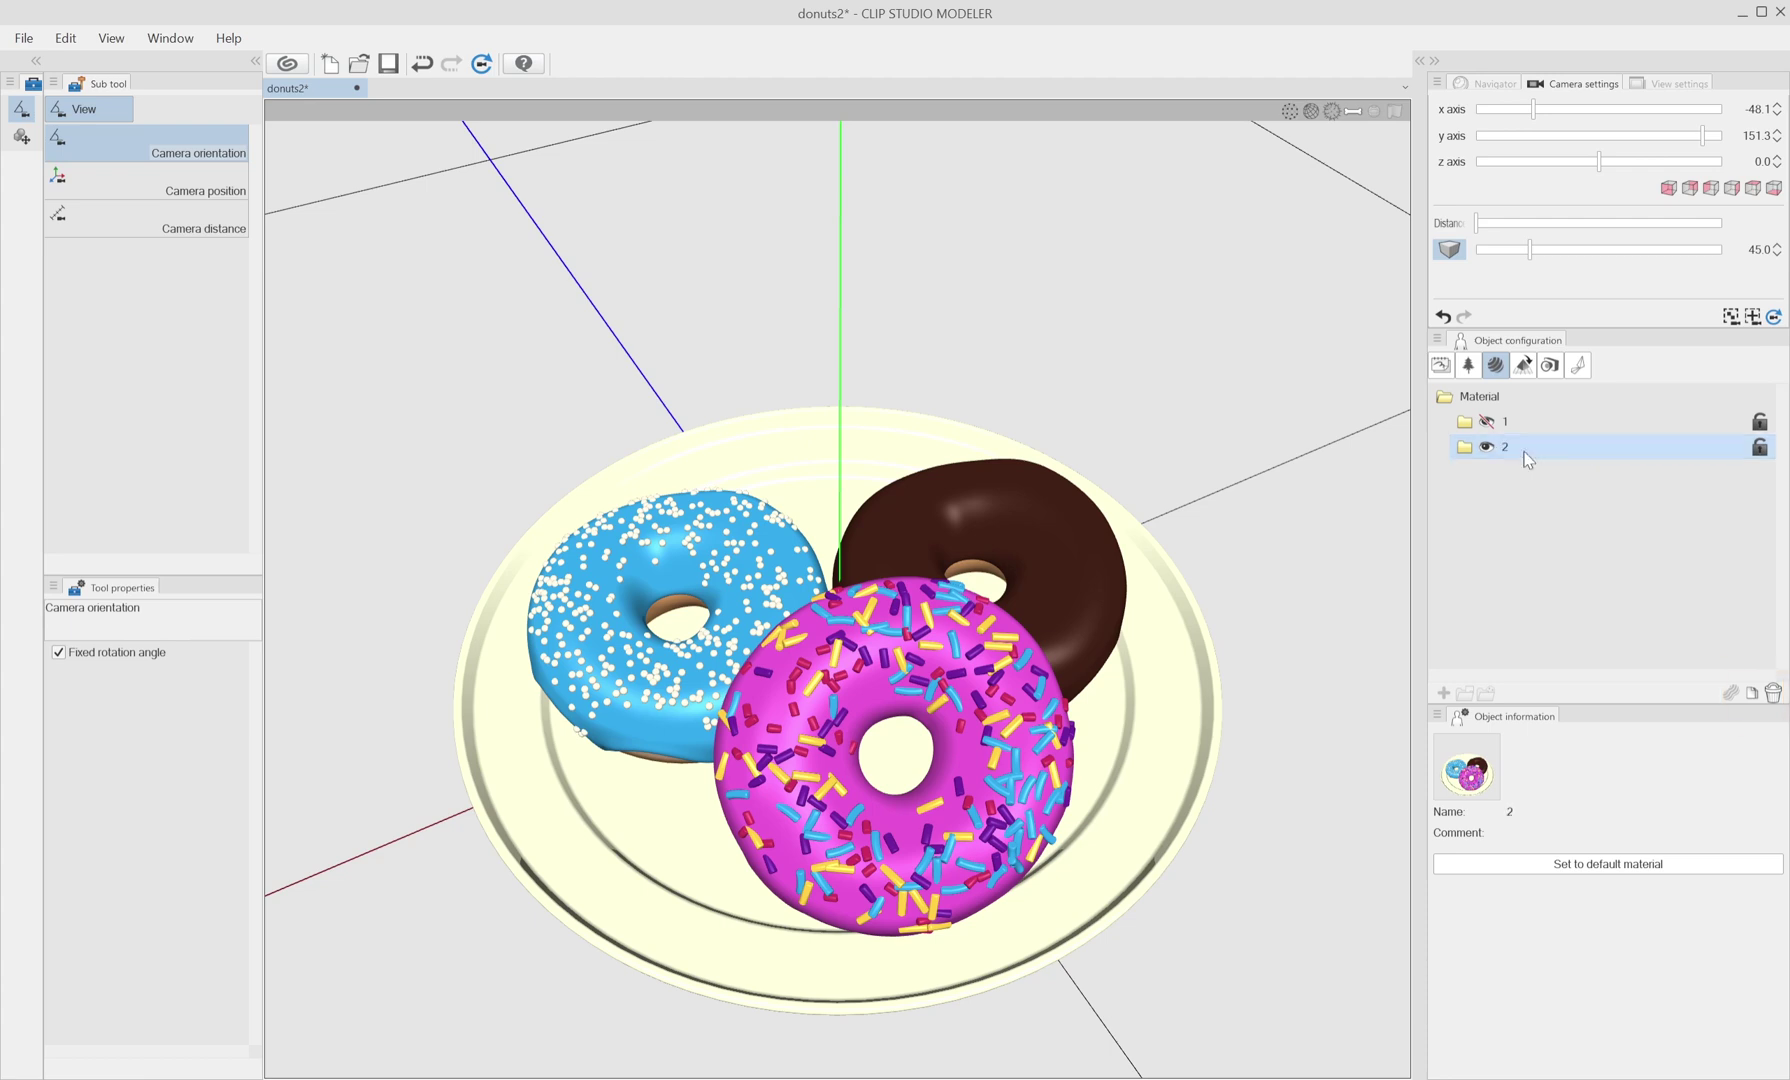
# In material set 2, replace the dots texture with yellow and the dots_icing texture with choco.
pyautogui.click(1467, 448)
pyautogui.click(1484, 472)
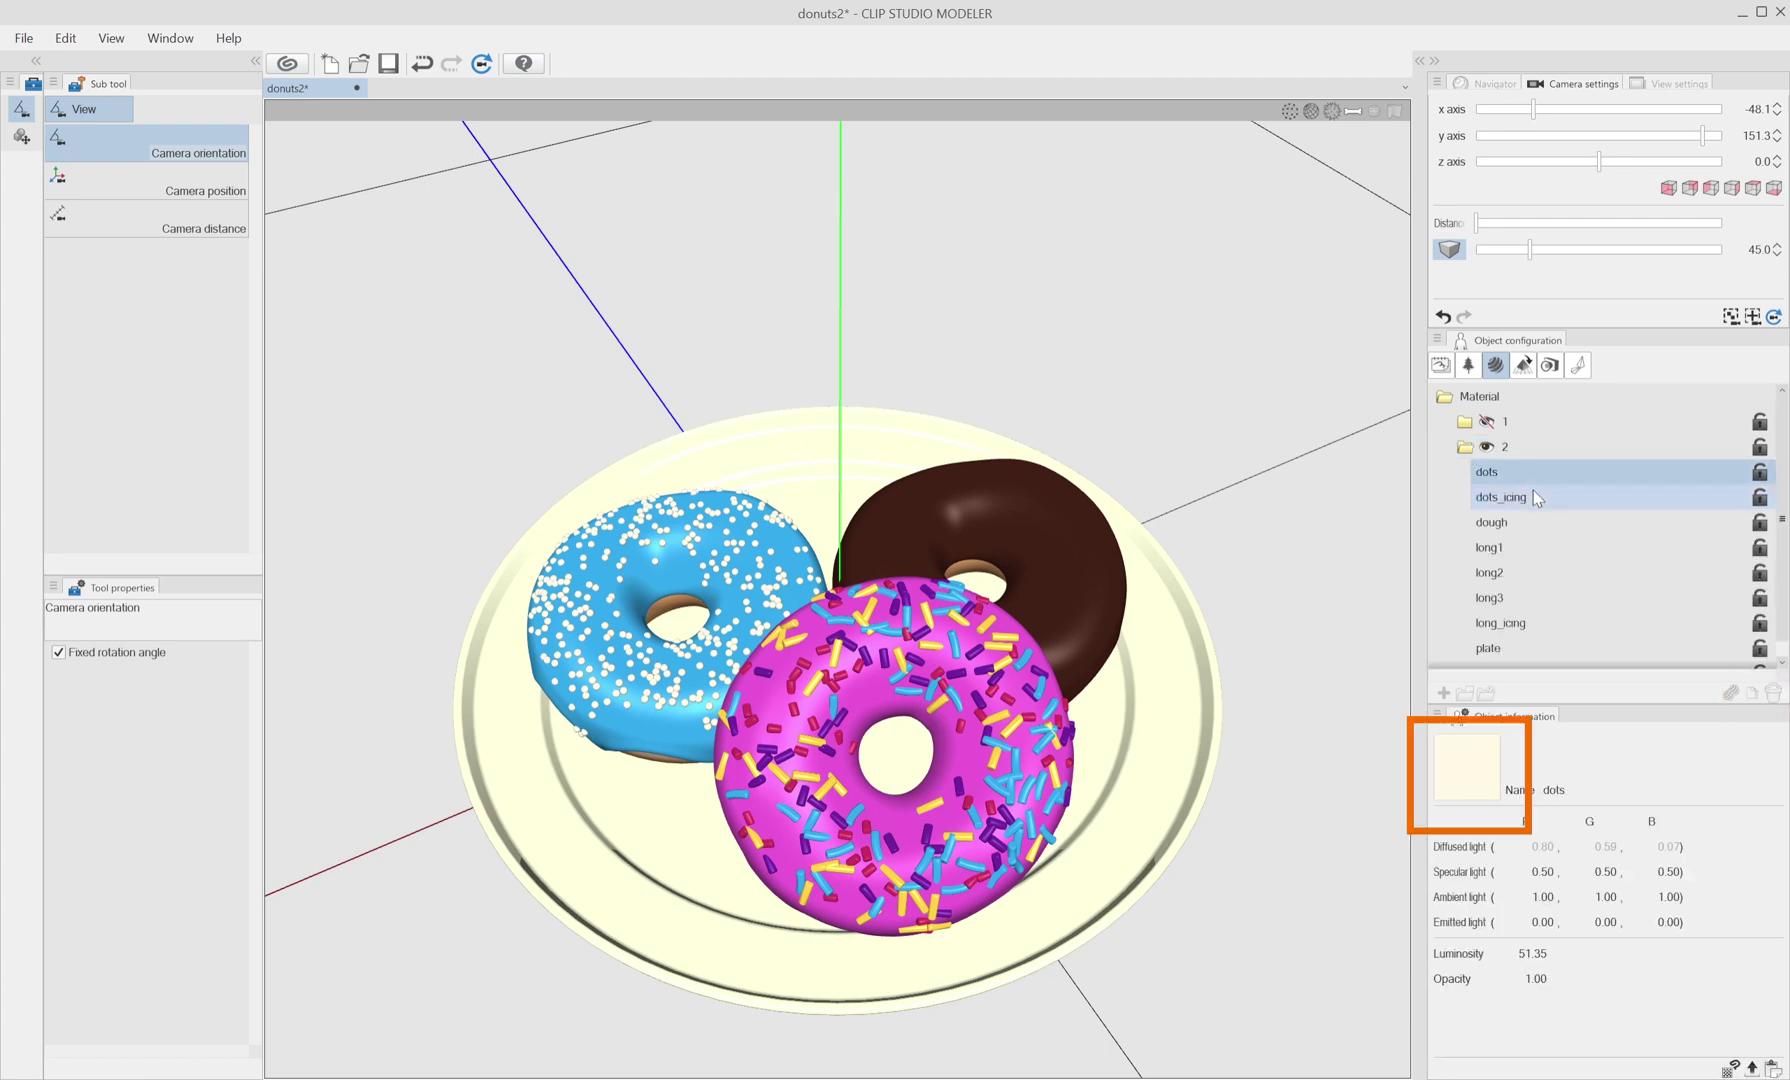
pyautogui.click(1468, 776)
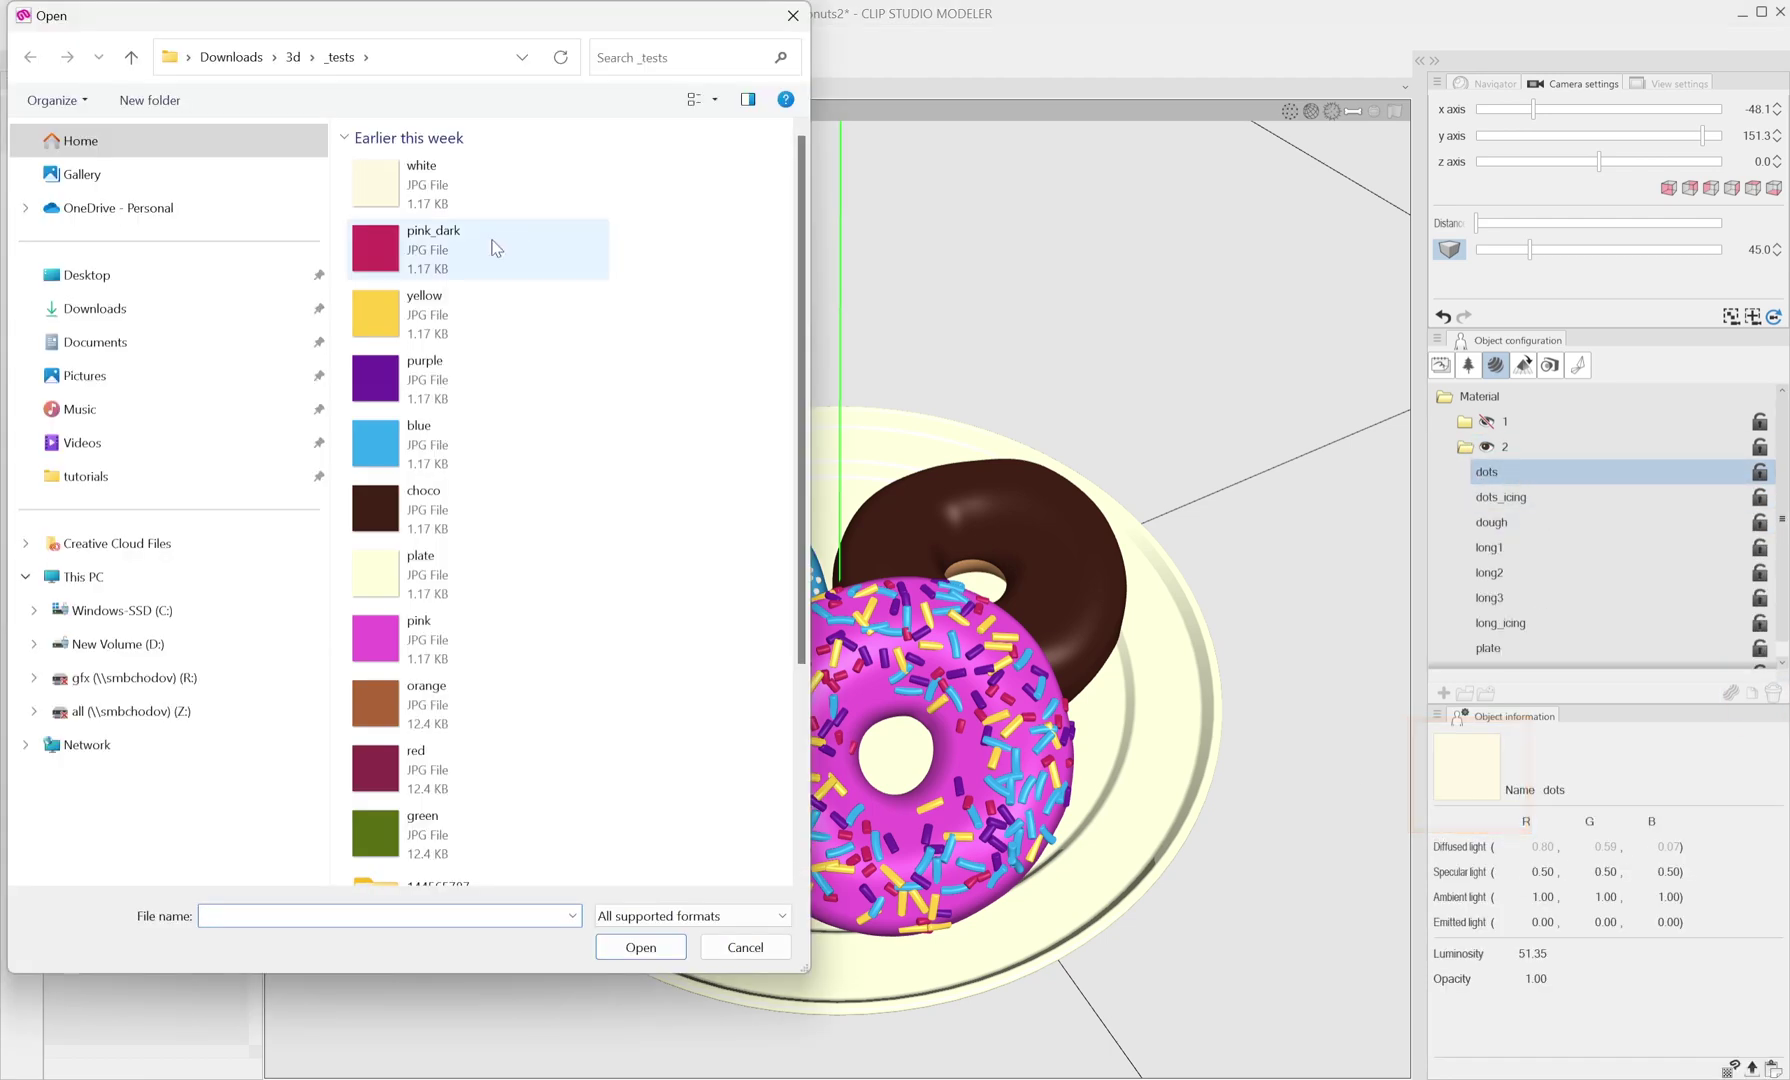
pyautogui.doubleClick(428, 318)
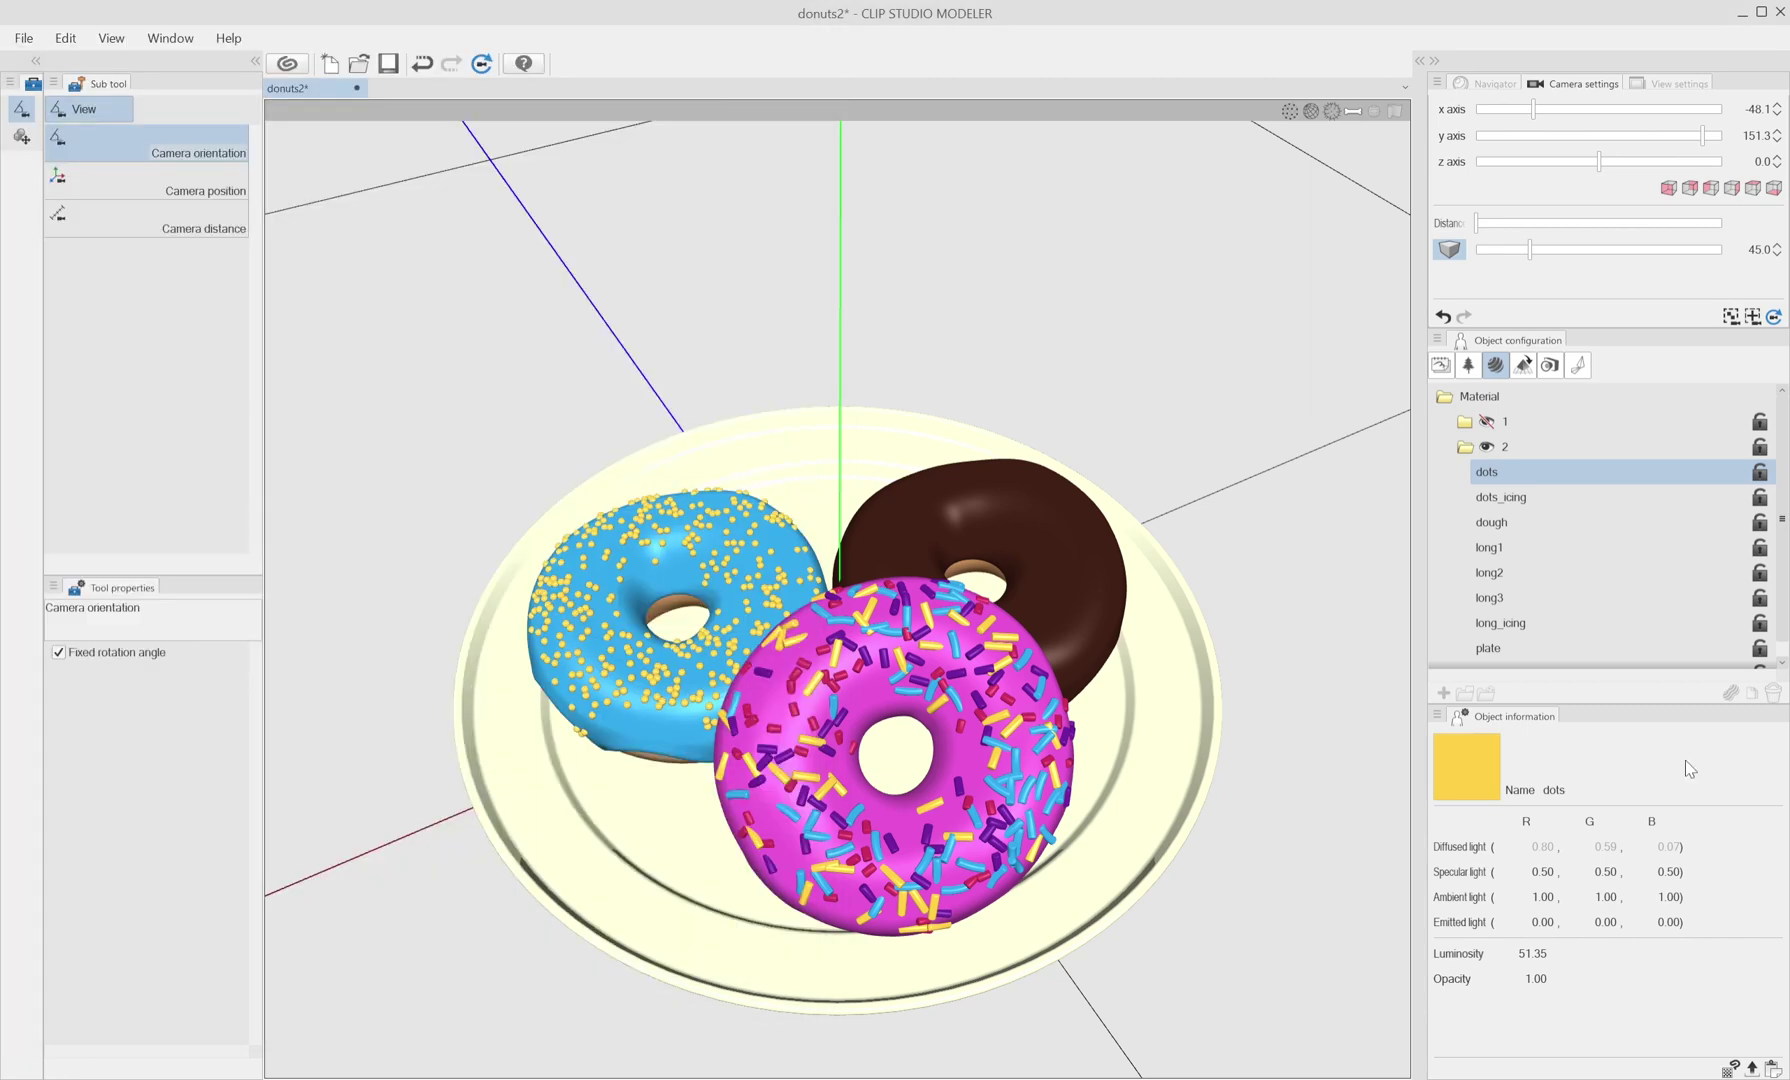
pyautogui.click(1500, 497)
pyautogui.click(1466, 766)
pyautogui.doubleClick(540, 503)
# Replace the sprinkle textures in set 2: white for long1, blue for long2 and pink_dark for long3.
pyautogui.click(1532, 549)
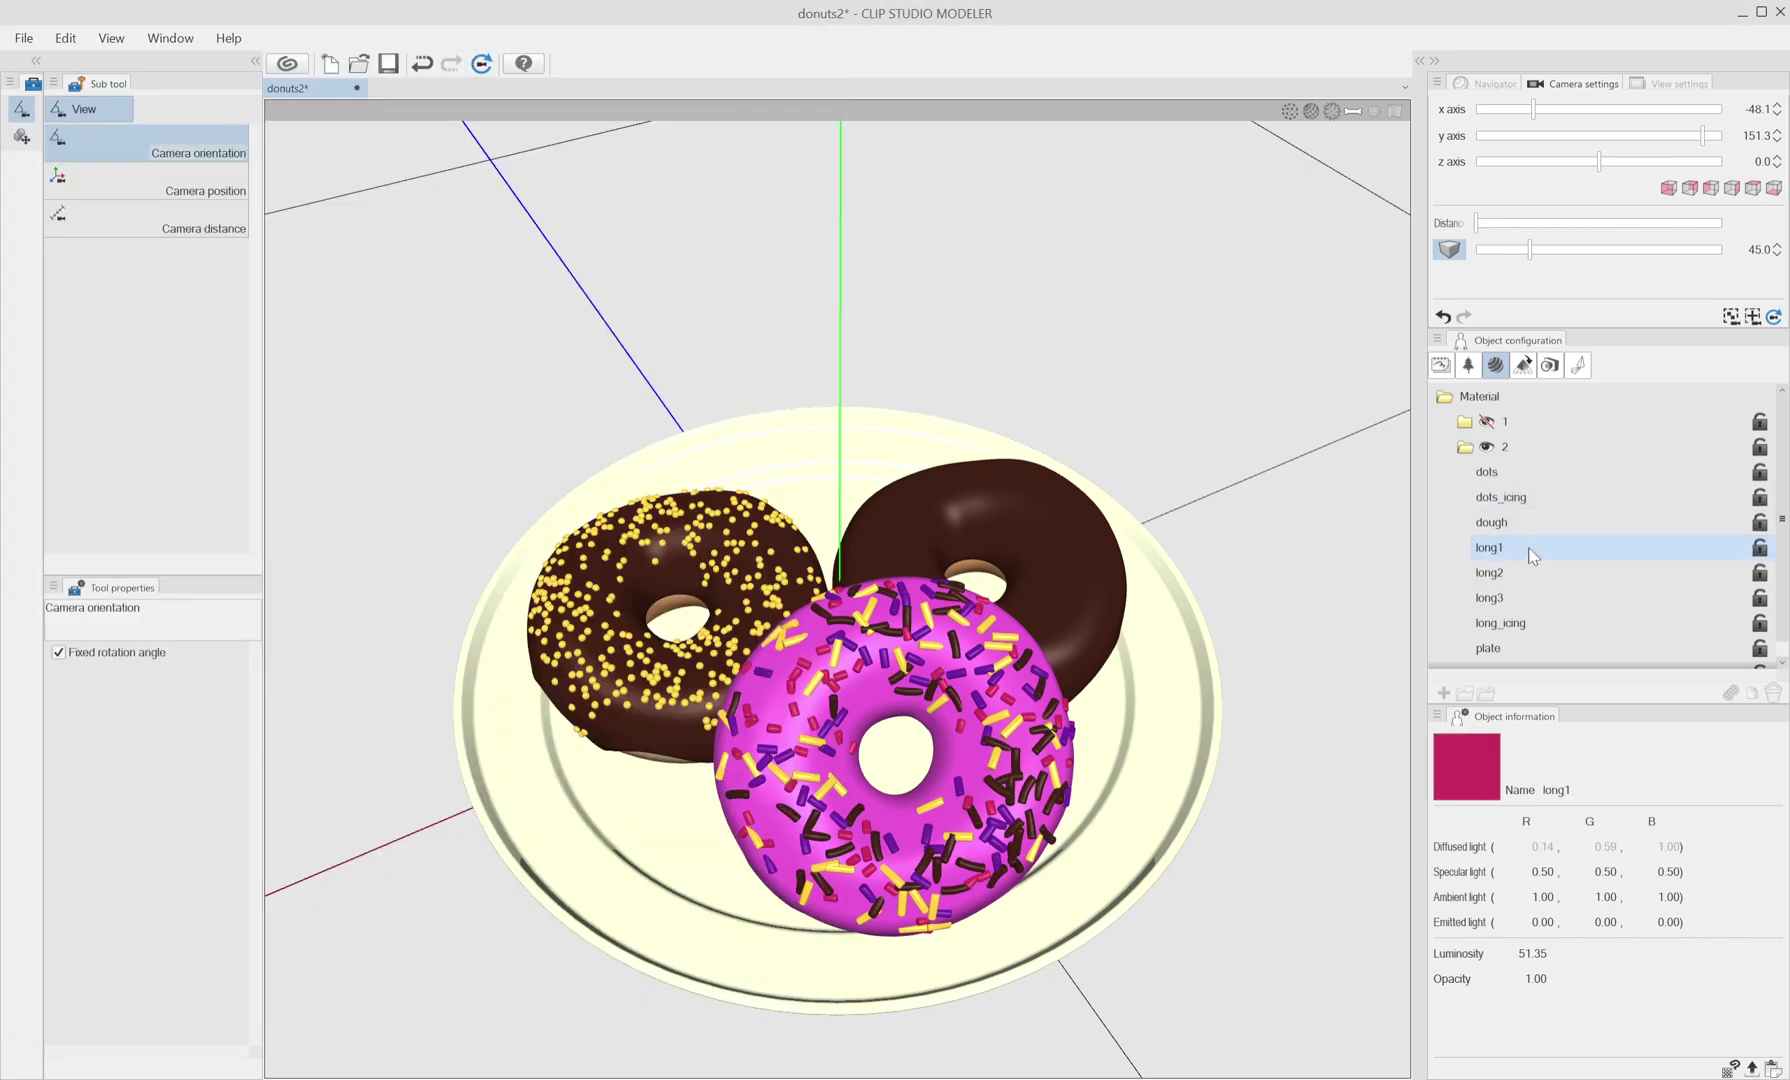
pyautogui.click(1466, 766)
pyautogui.doubleClick(390, 184)
pyautogui.click(1490, 572)
pyautogui.click(1442, 768)
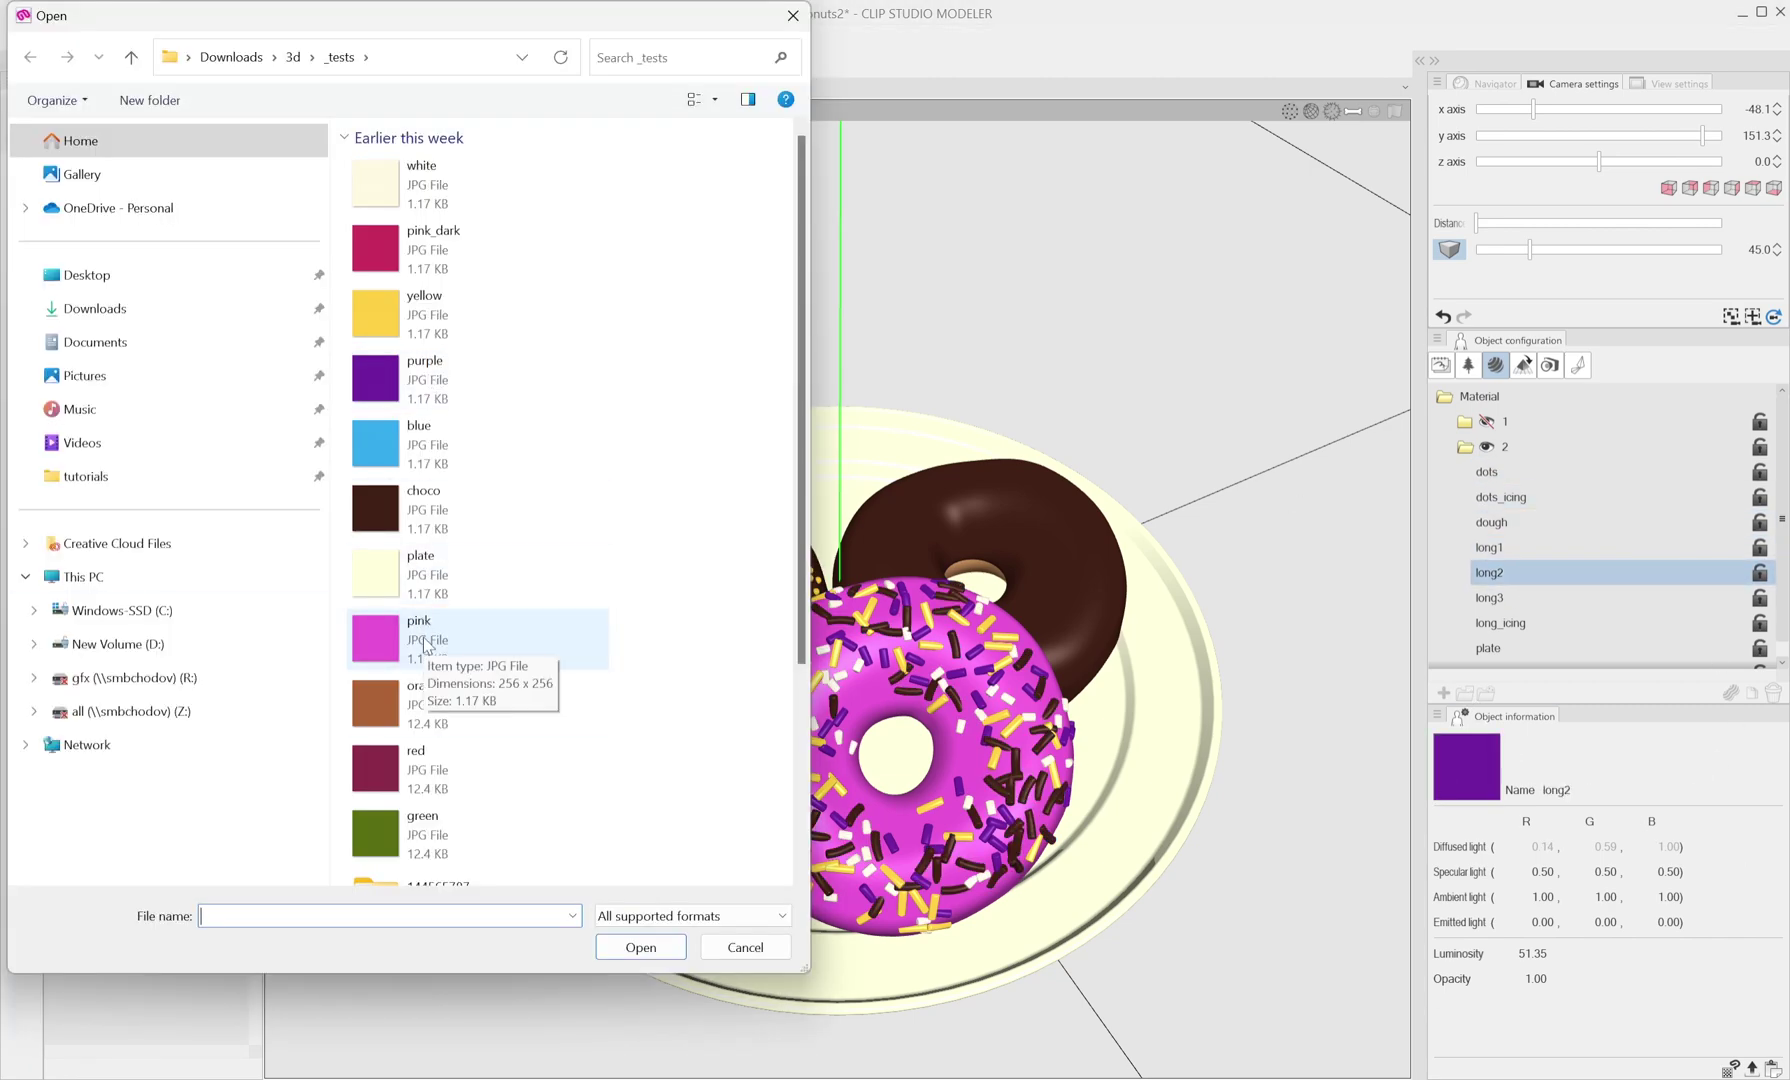
pyautogui.doubleClick(428, 444)
pyautogui.click(1625, 601)
pyautogui.click(1466, 766)
pyautogui.doubleClick(440, 252)
# Complete set 2 with yellow long_icing, purple simple_icing and a pink plate, and recapture the set's thumbnail.
pyautogui.click(1513, 620)
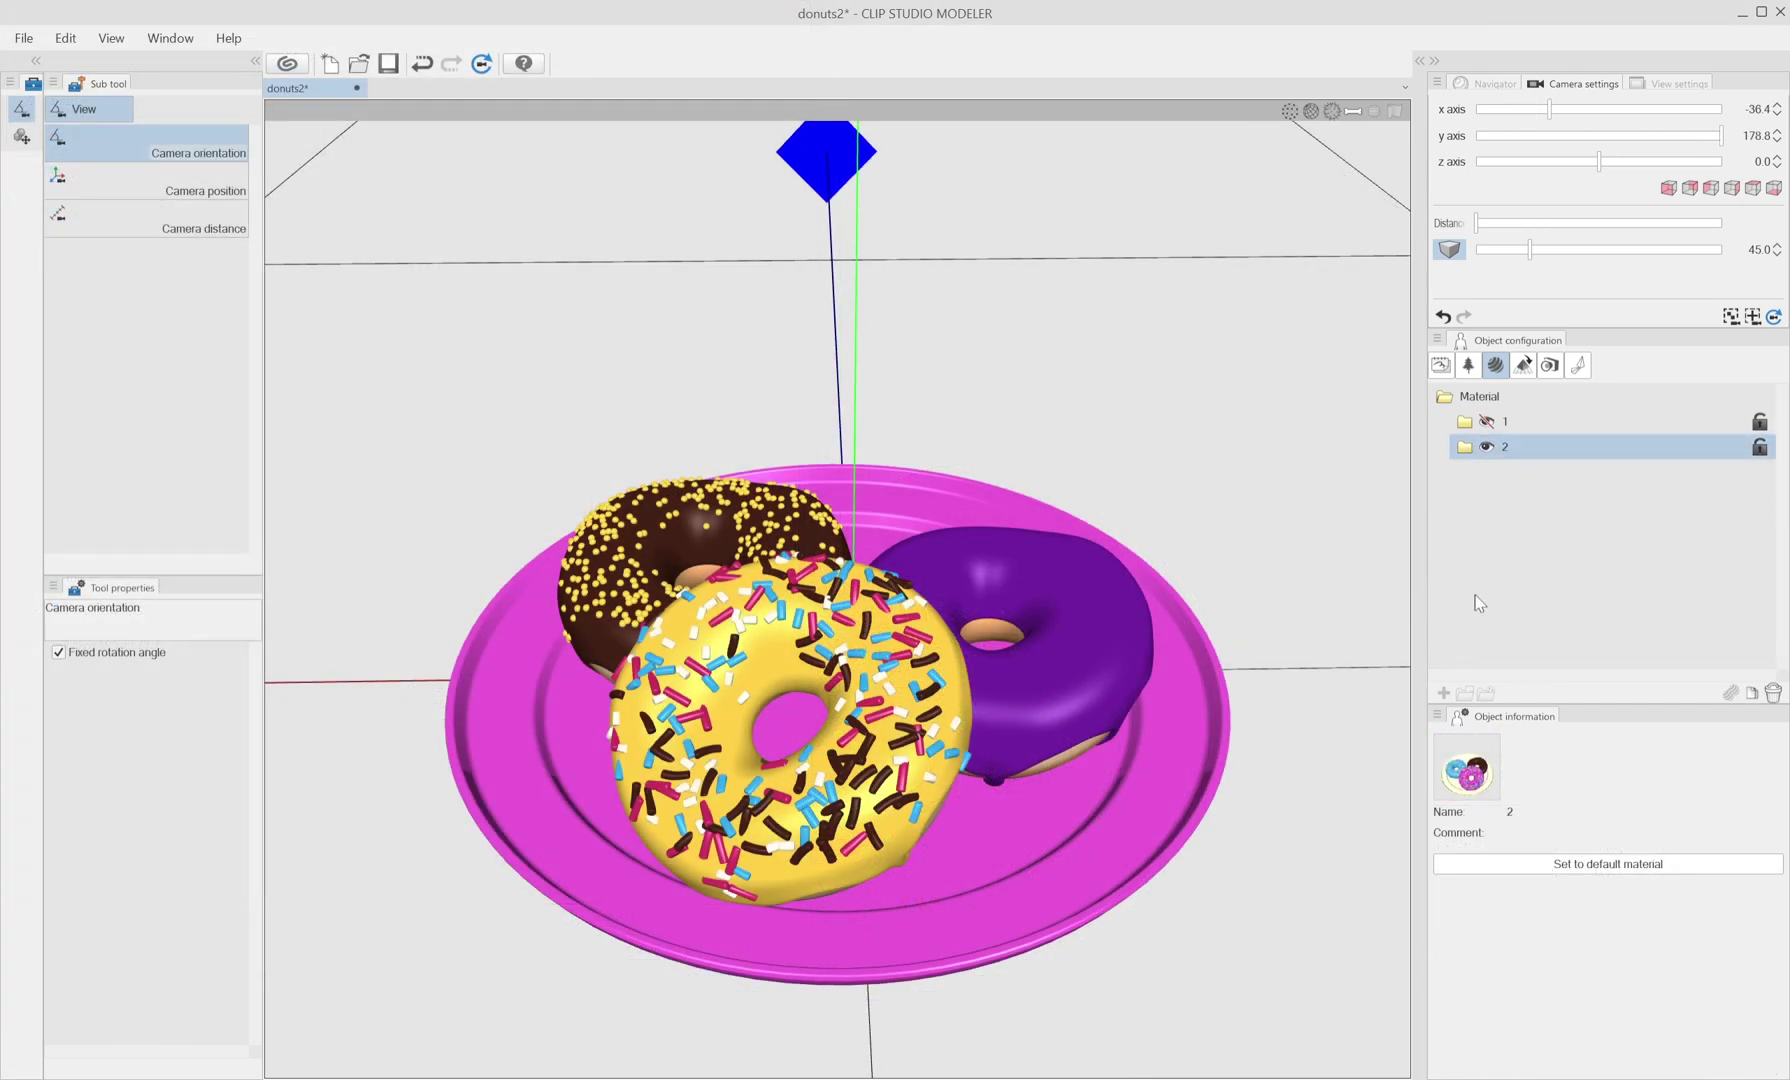
pyautogui.click(1464, 775)
pyautogui.click(1266, 253)
# Recolour the dots texture of the halloween material set to orange by editing the texture's hue.
pyautogui.moveTo(1240, 485); pyautogui.dragTo(1235, 531)
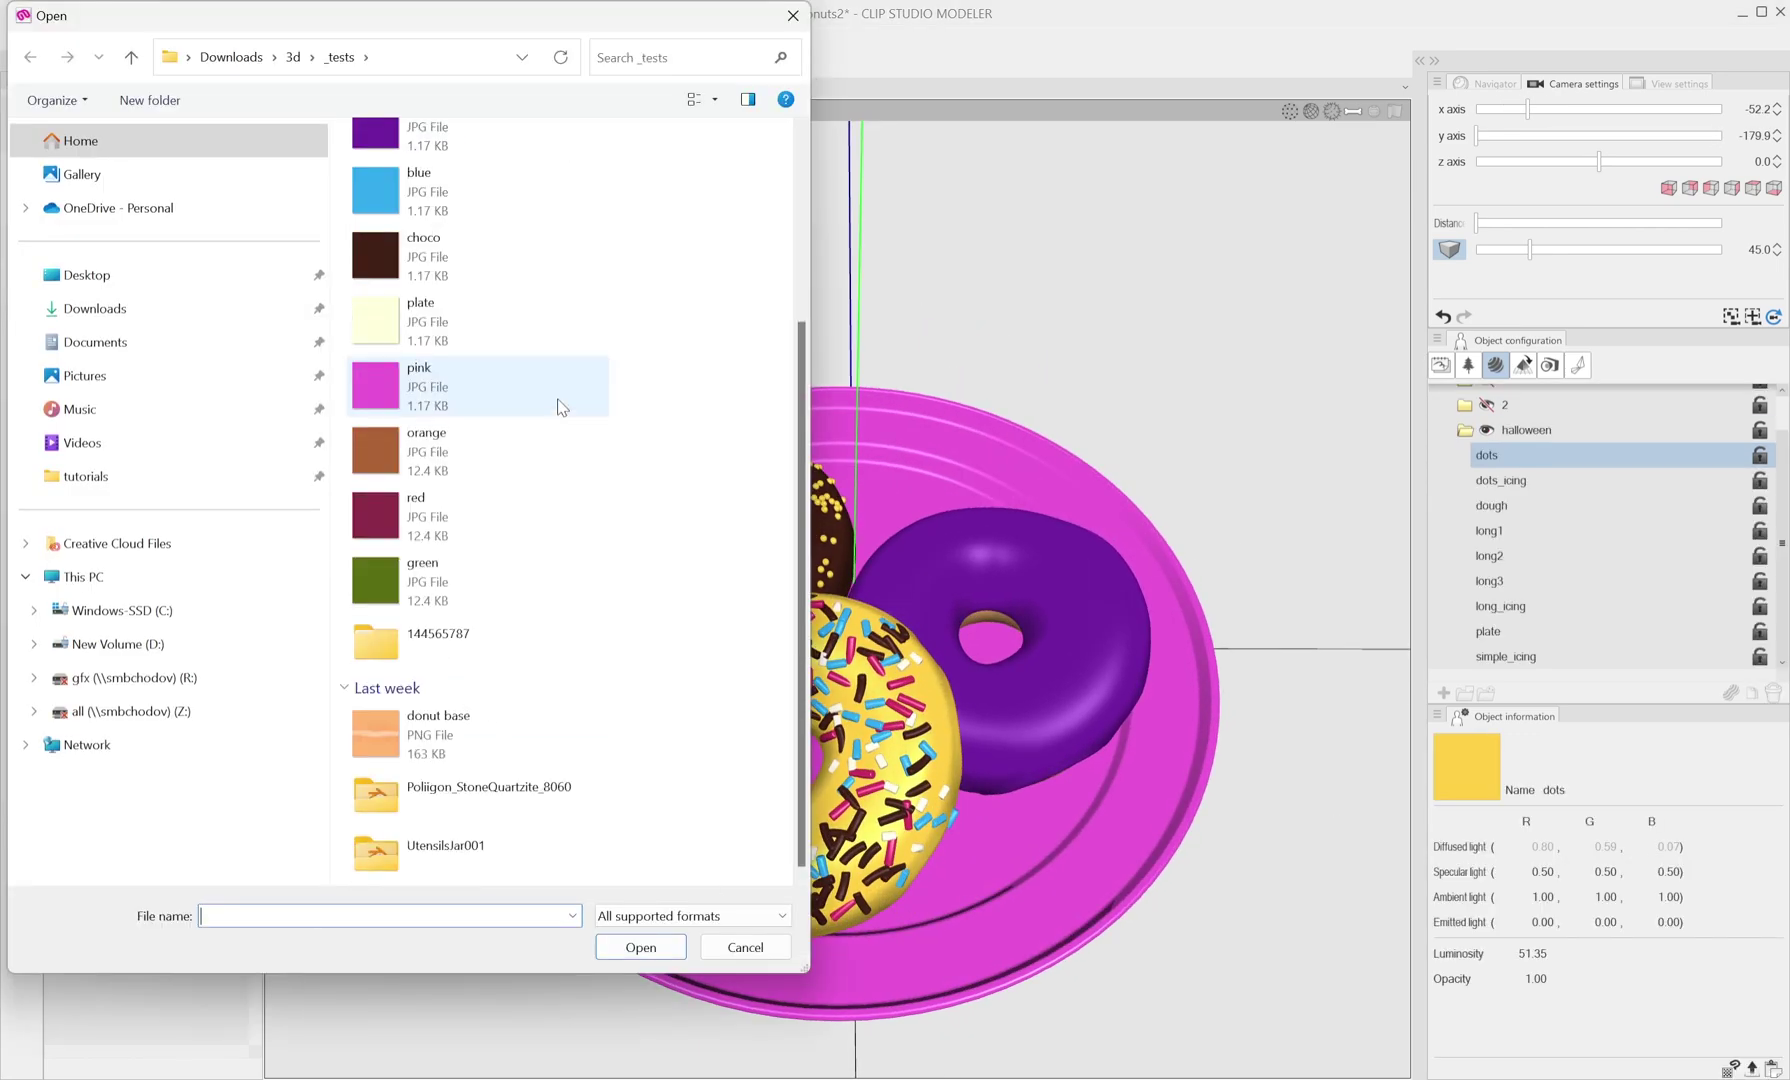
pyautogui.scroll(5, 560, 390)
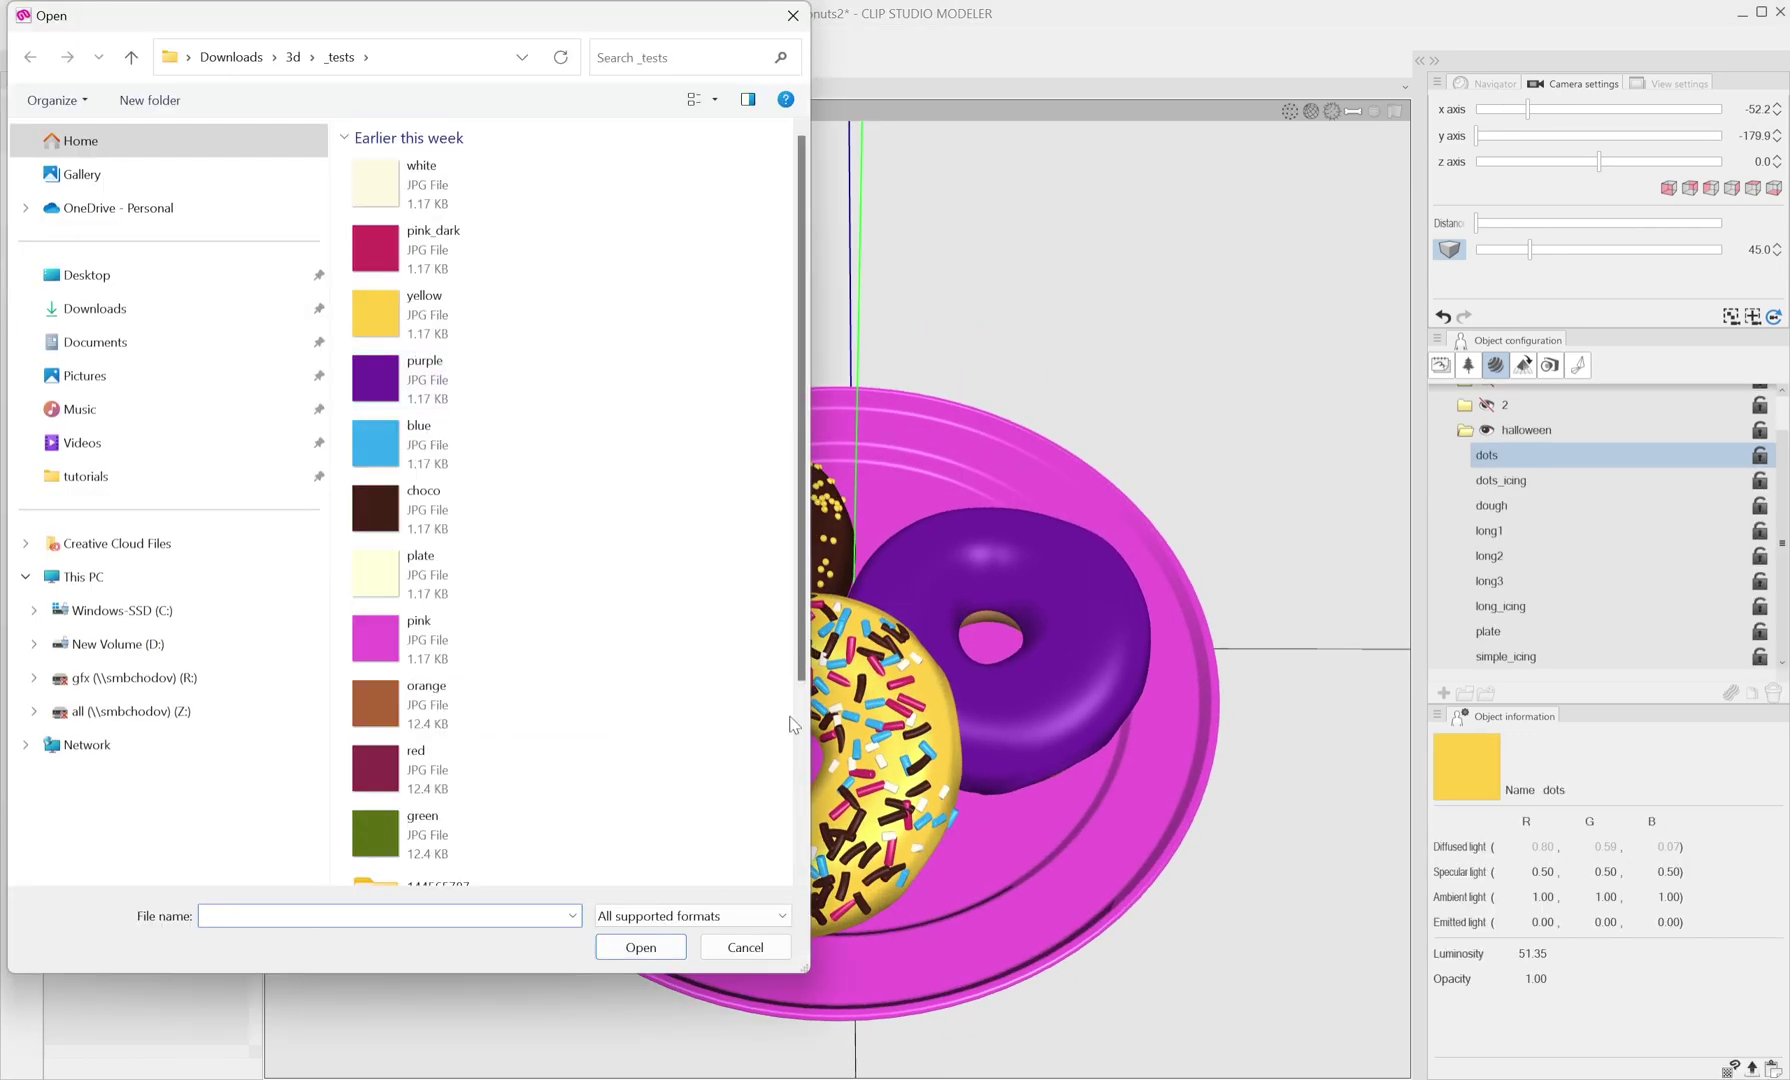
pyautogui.click(745, 947)
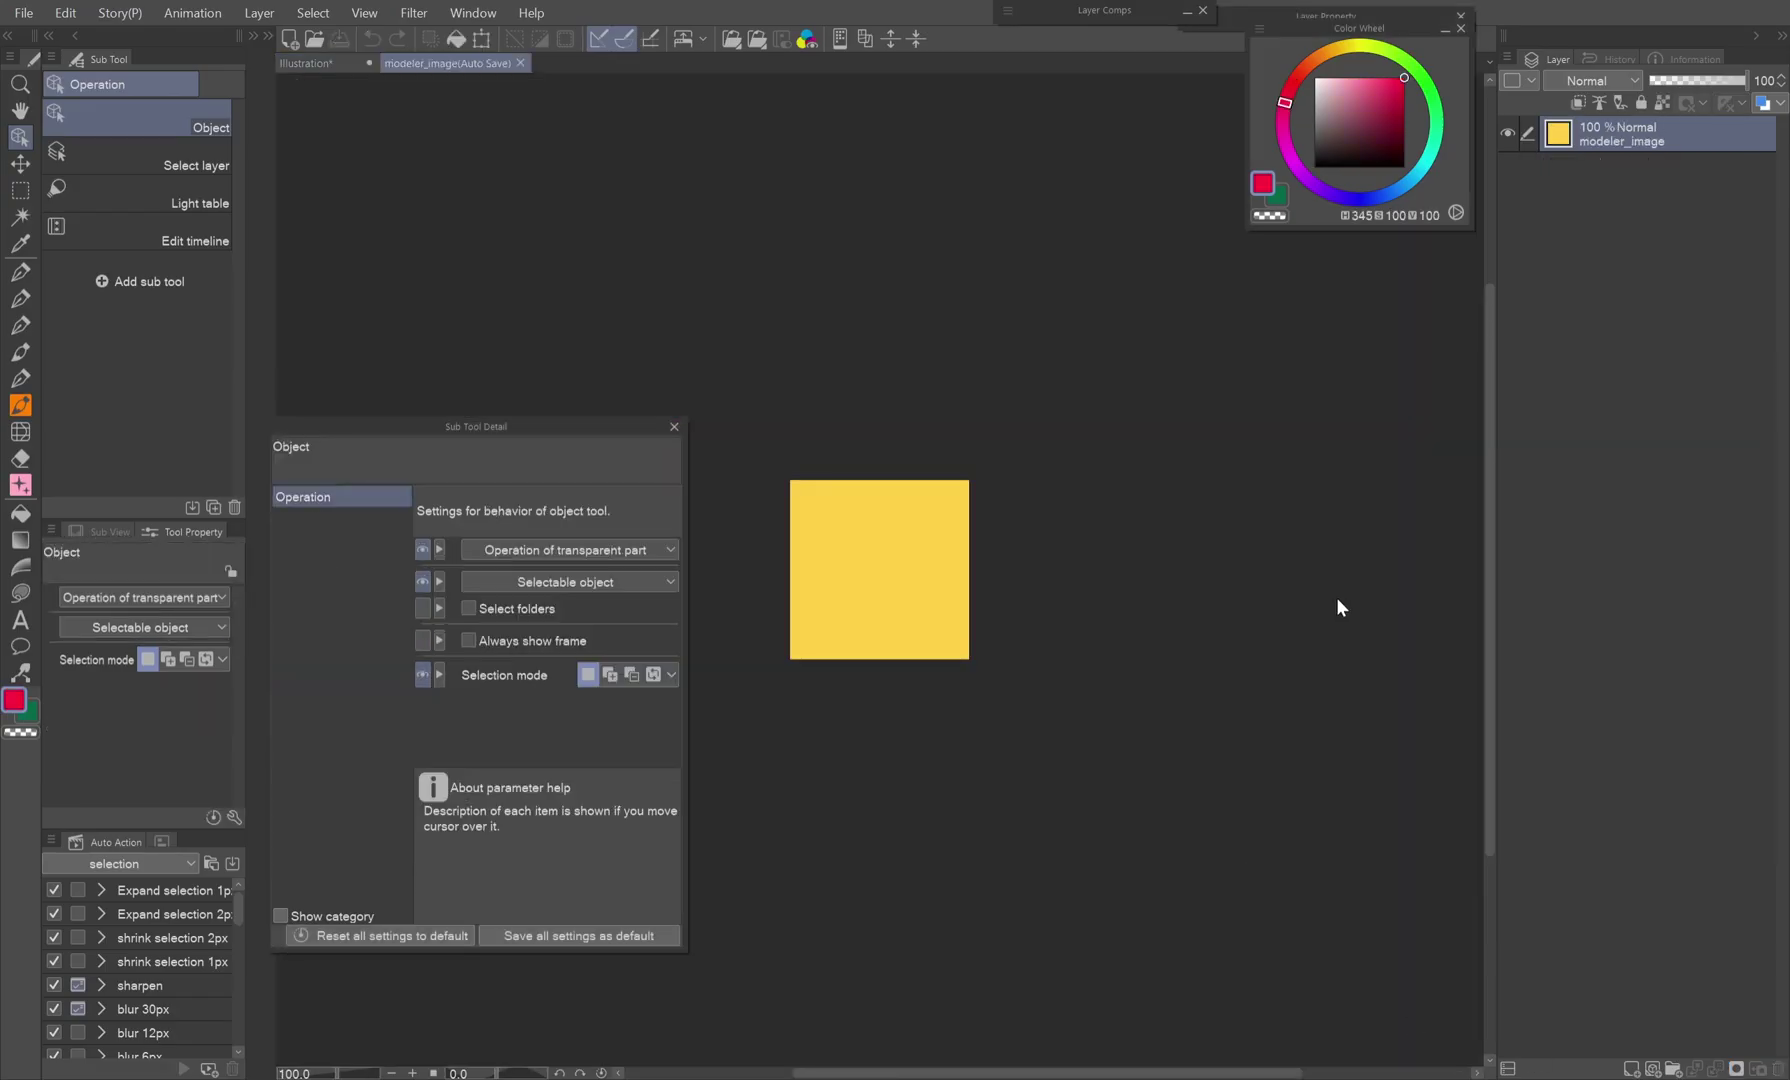
pyautogui.hotkey('ctrl', 'u')
pyautogui.moveTo(1371, 456); pyautogui.dragTo(1381, 457)
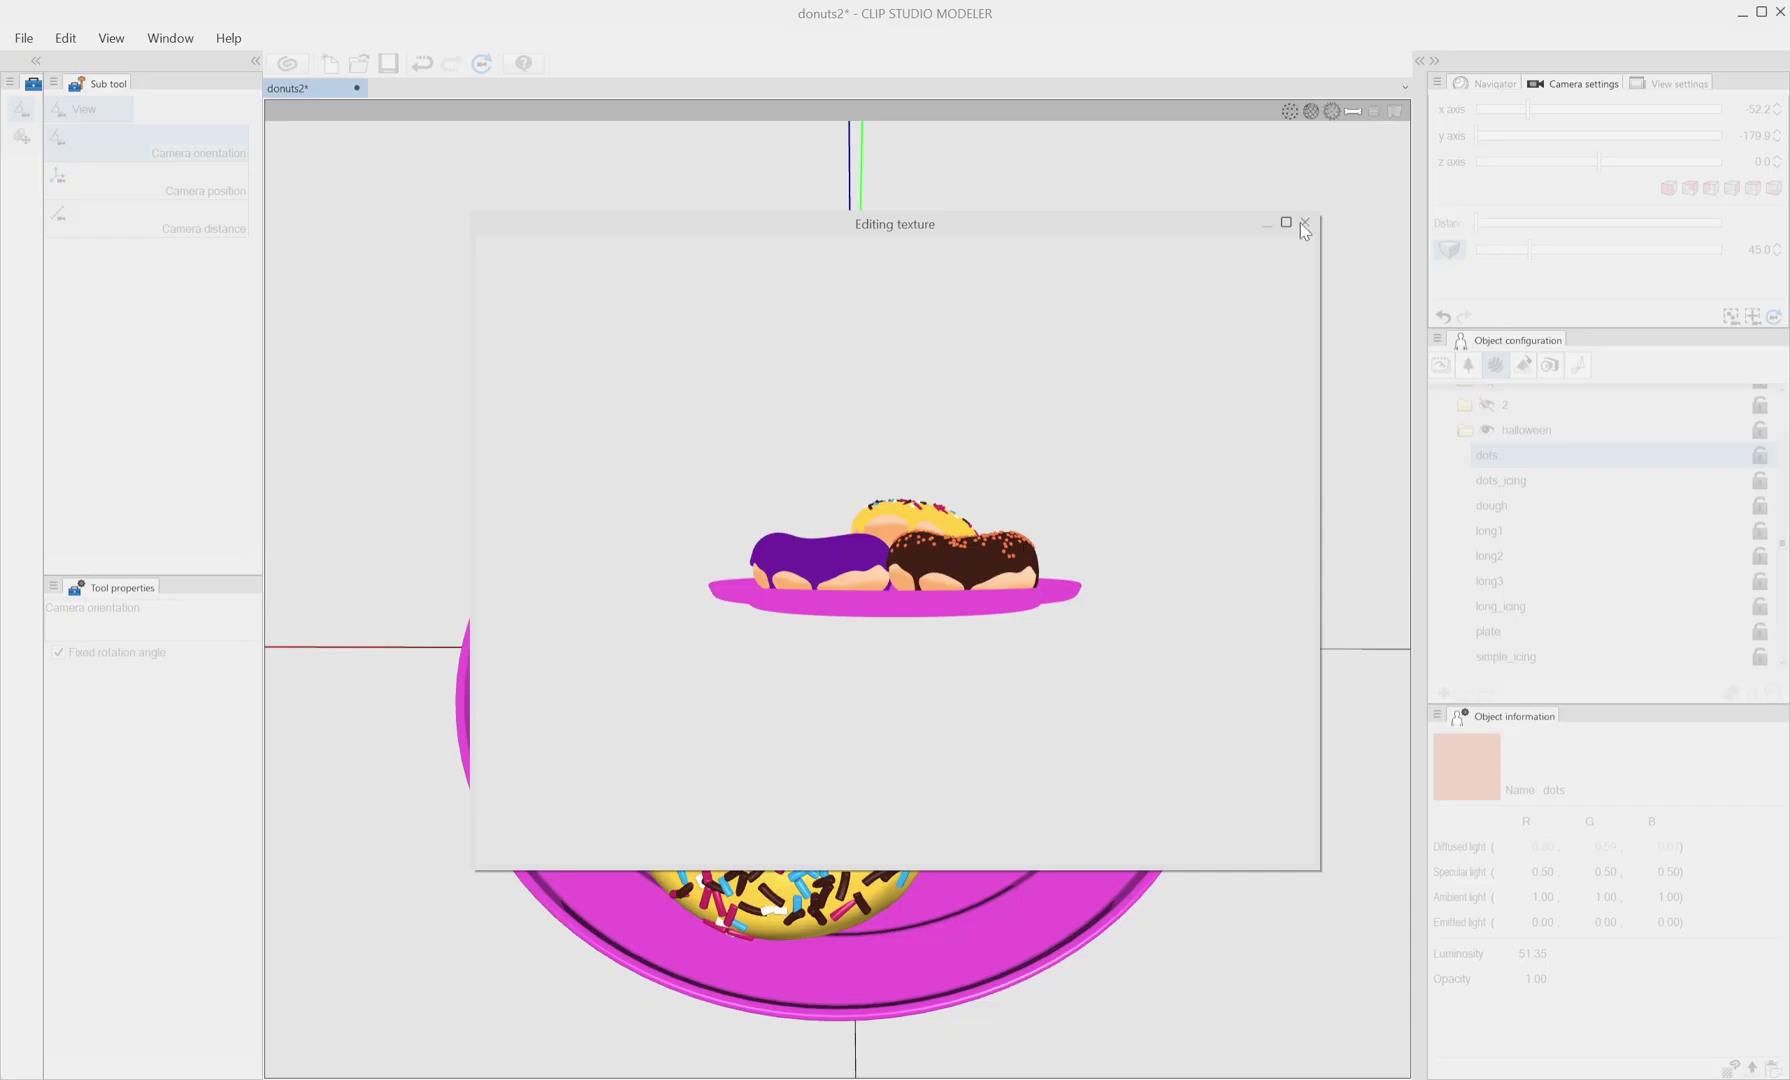
pyautogui.click(1302, 222)
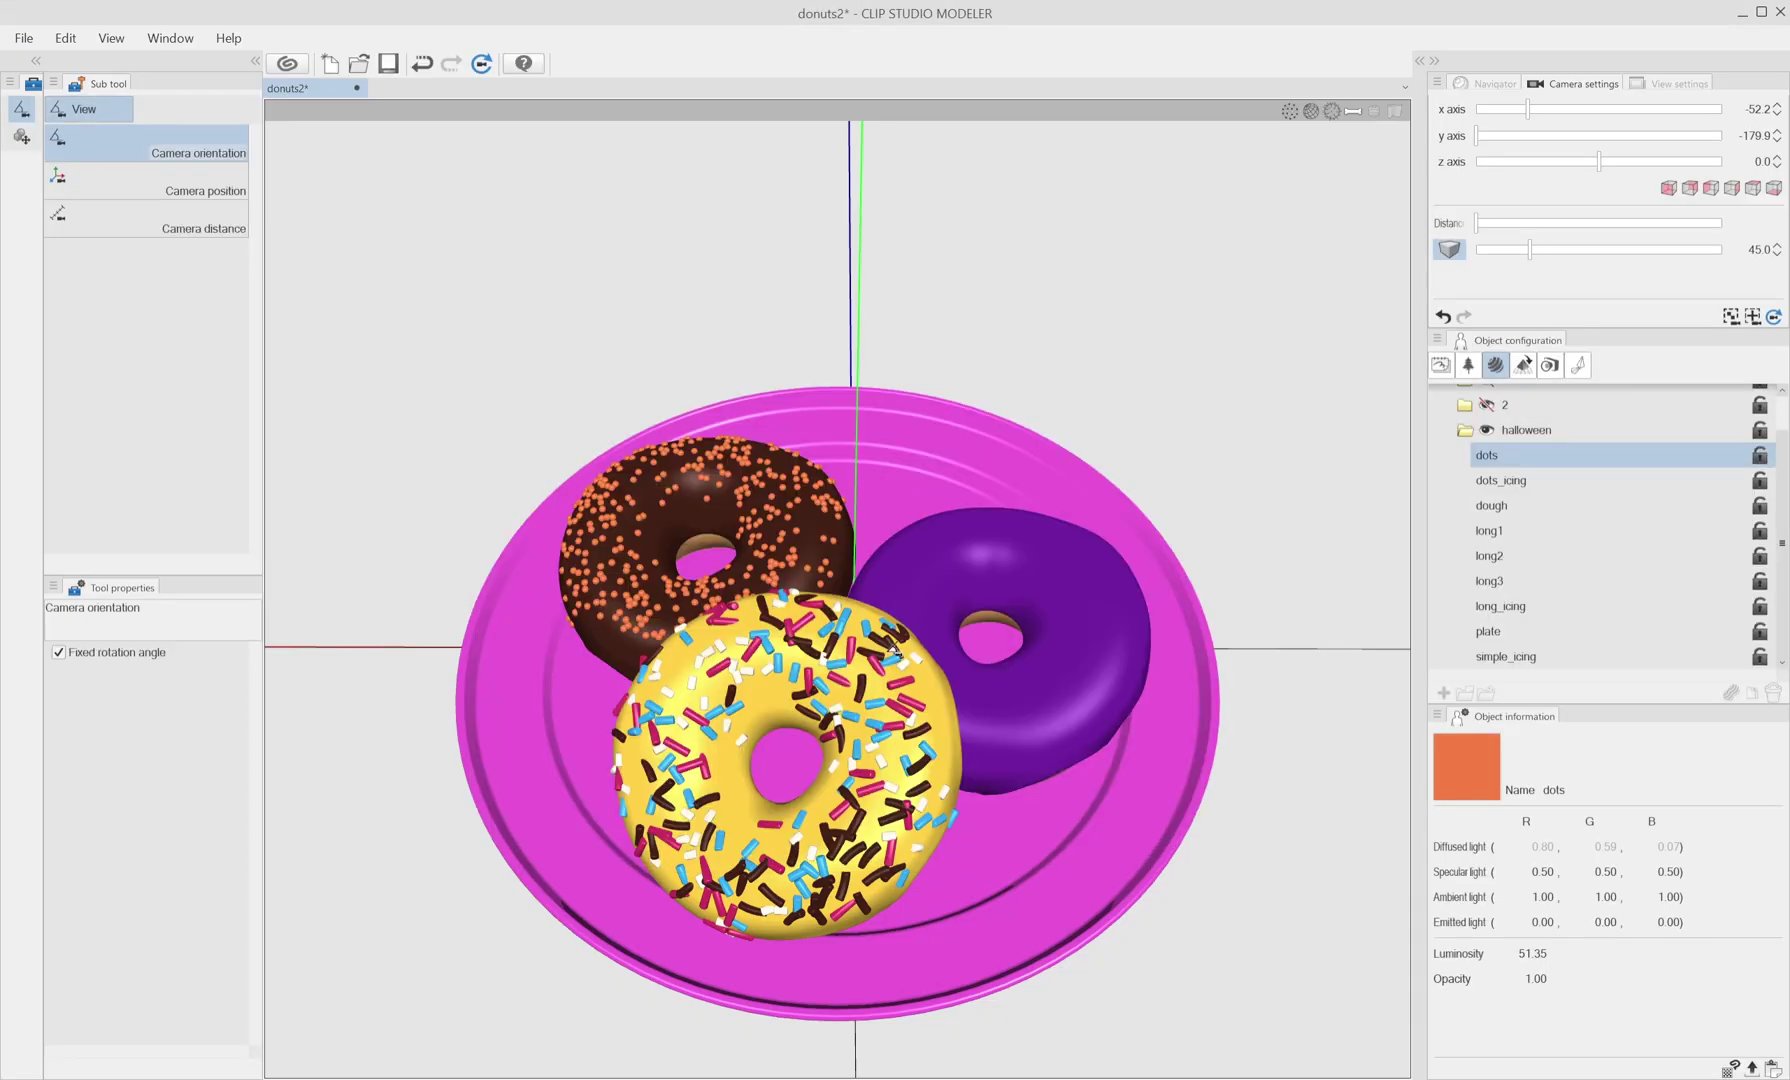
# Compare the material variants by displaying sets 2, 1 and halloween in turn.
pyautogui.click(1487, 405)
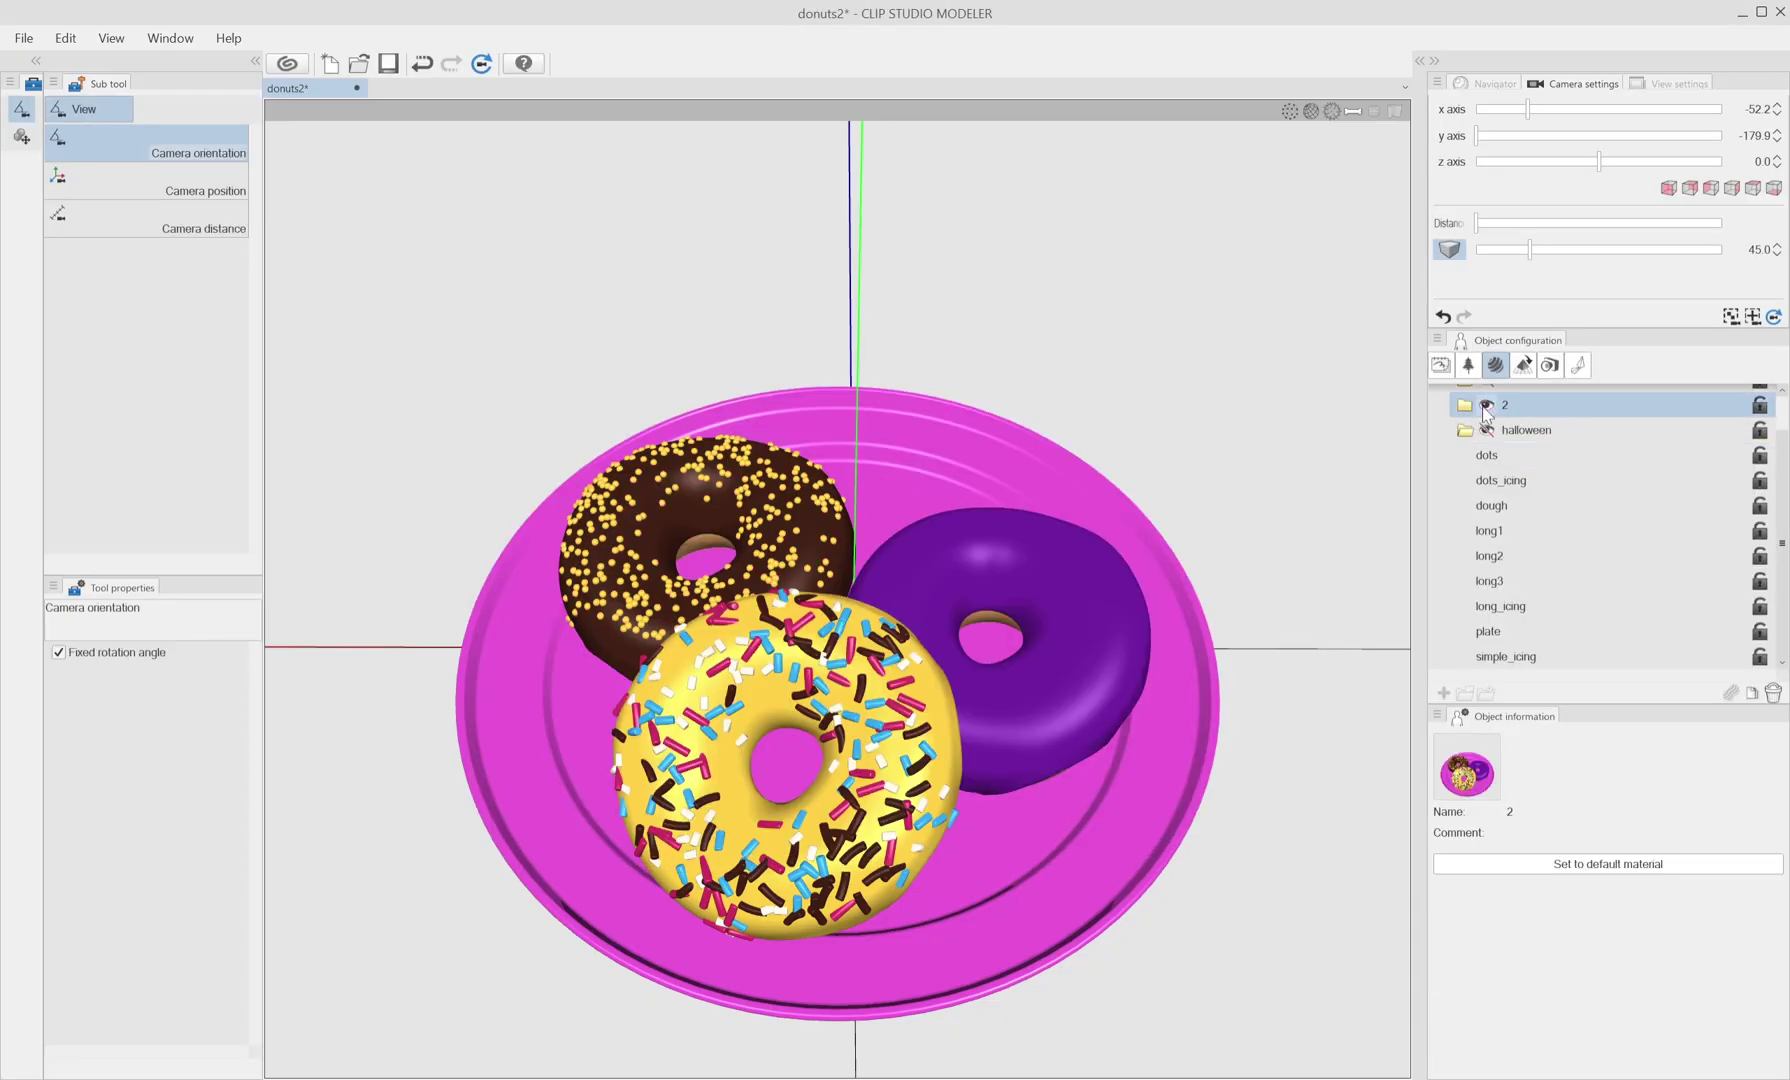
pyautogui.scroll(2, 1487, 410)
pyautogui.click(1487, 421)
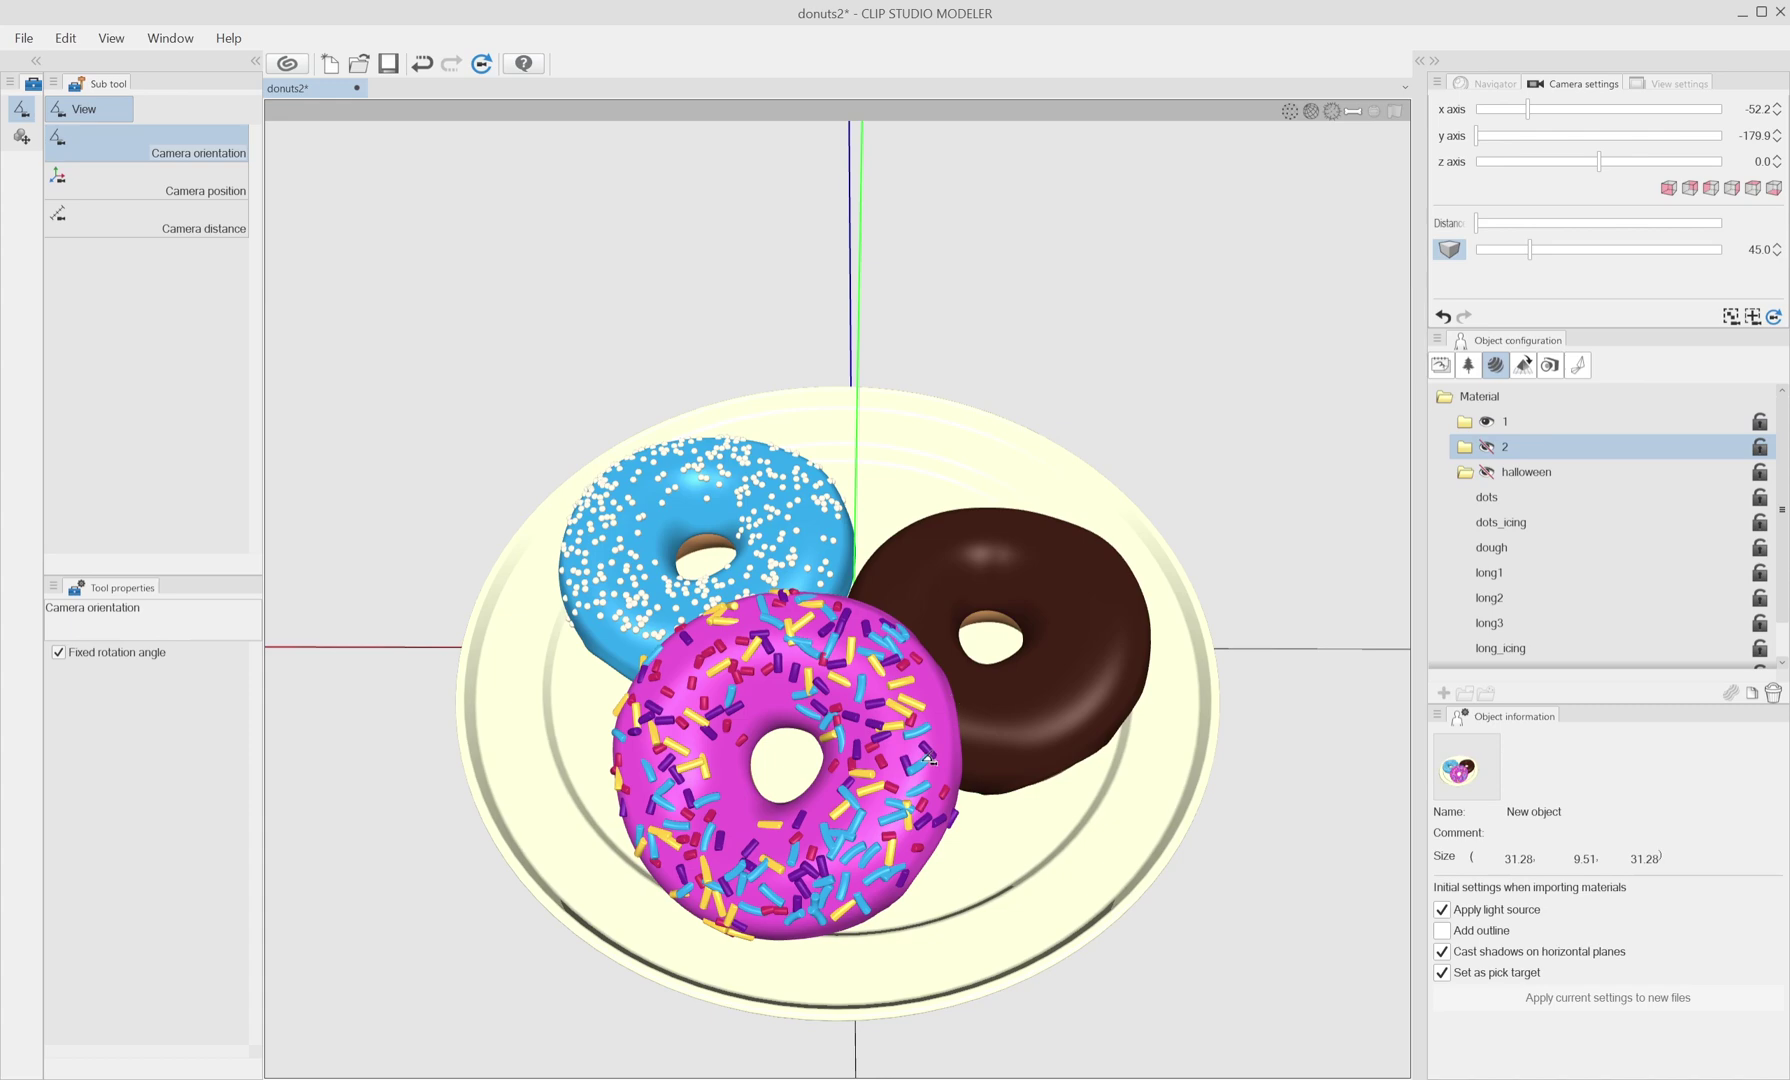
pyautogui.click(1487, 472)
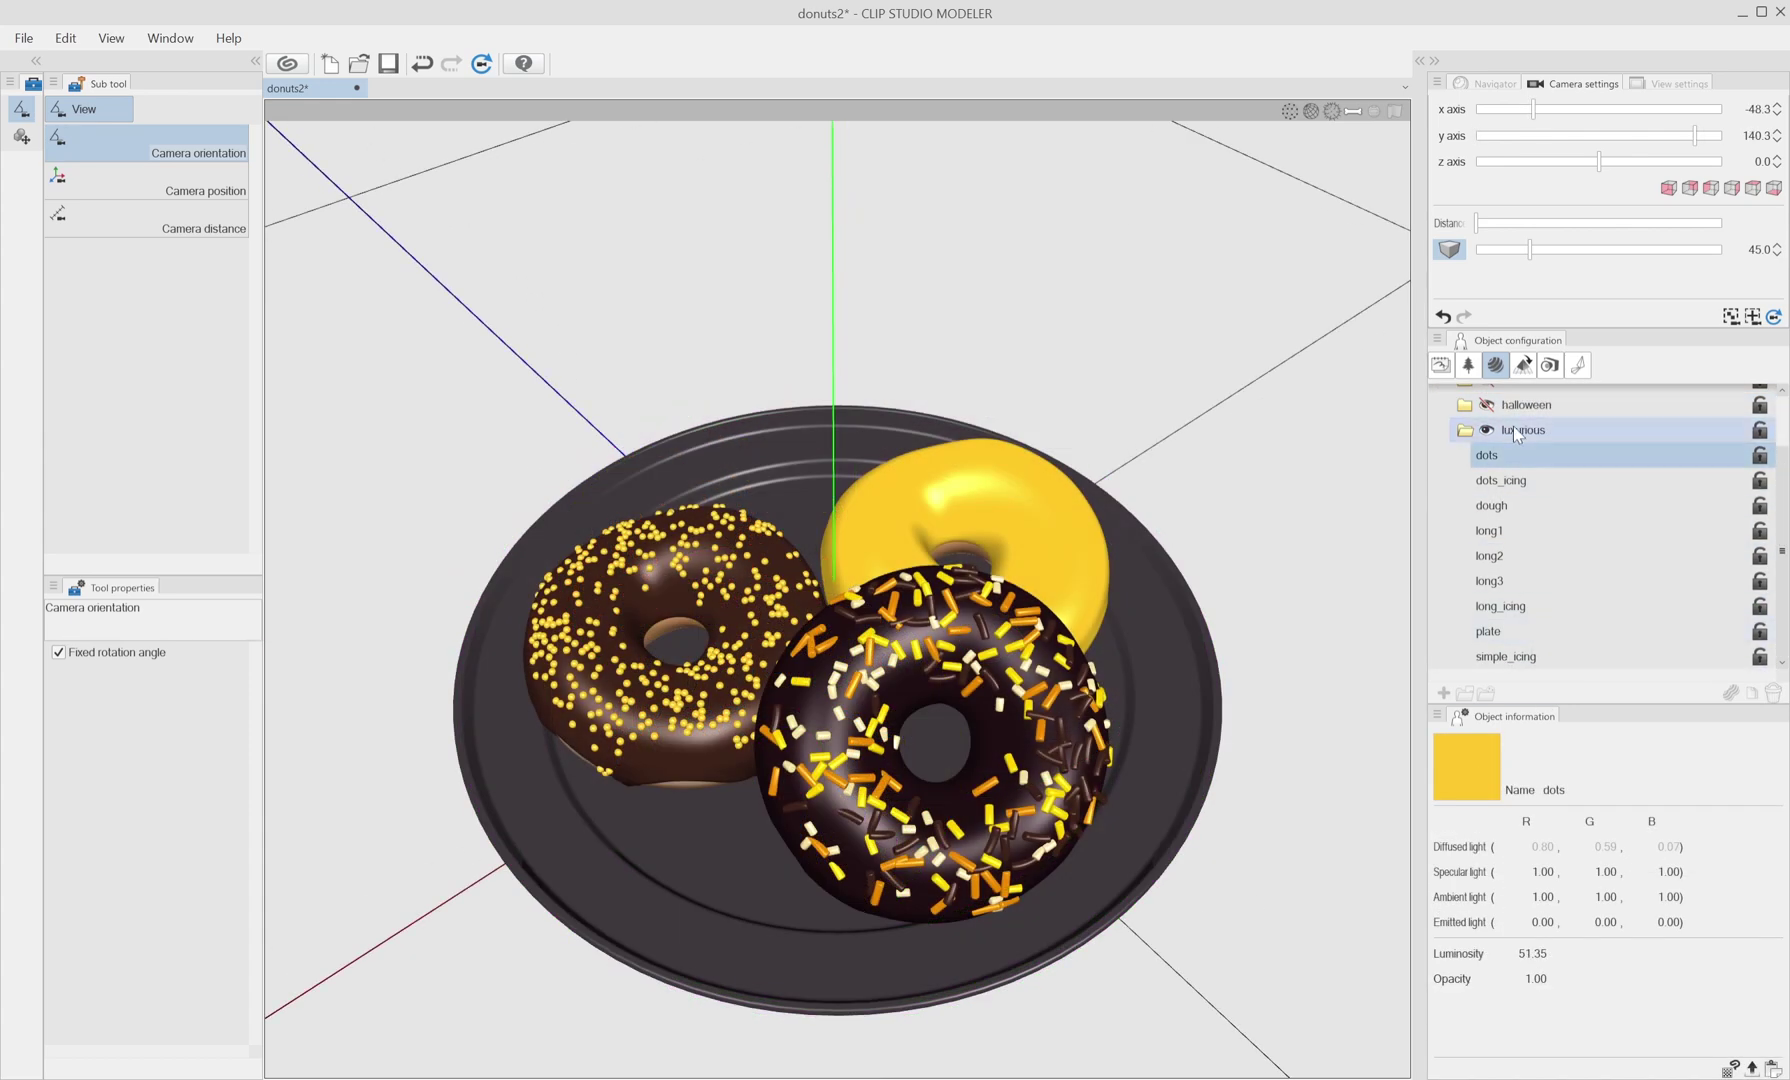
# Recapture the thumbnails of the luxurious and halloween material sets.
pyautogui.click(1513, 430)
pyautogui.click(1460, 776)
pyautogui.press('Return')
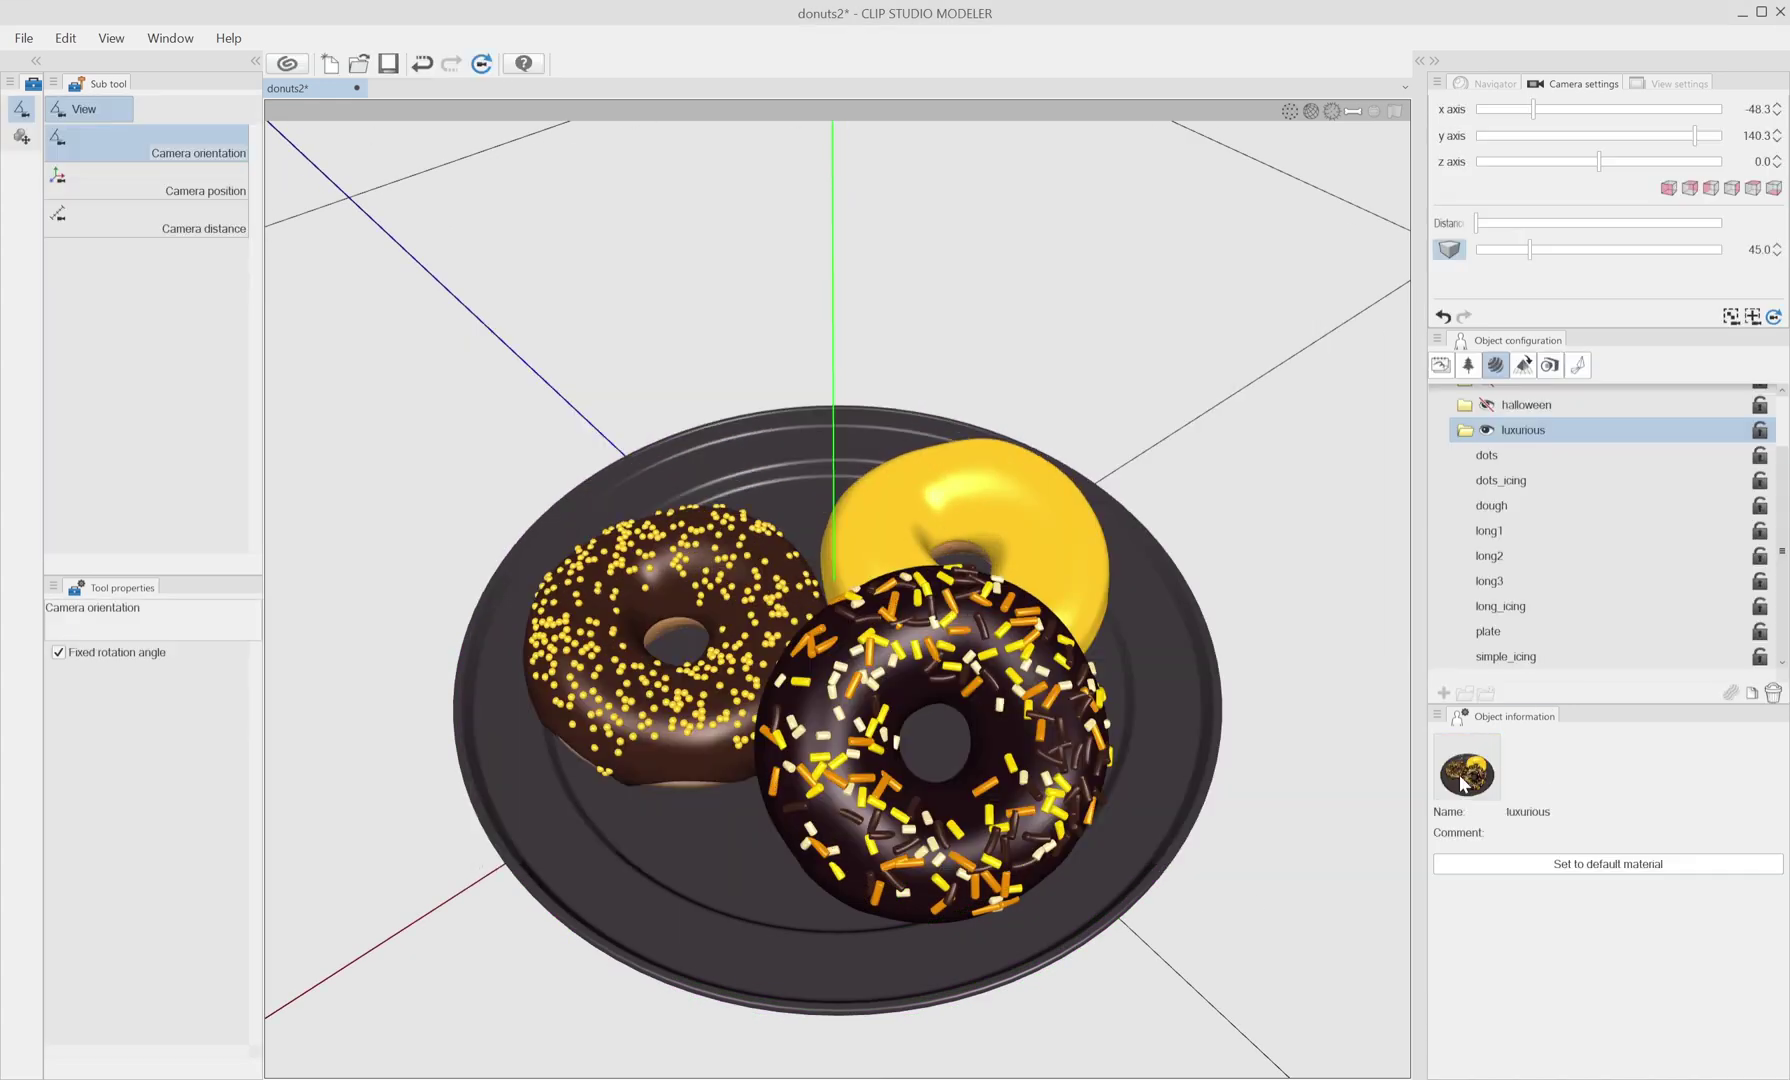
pyautogui.click(1487, 404)
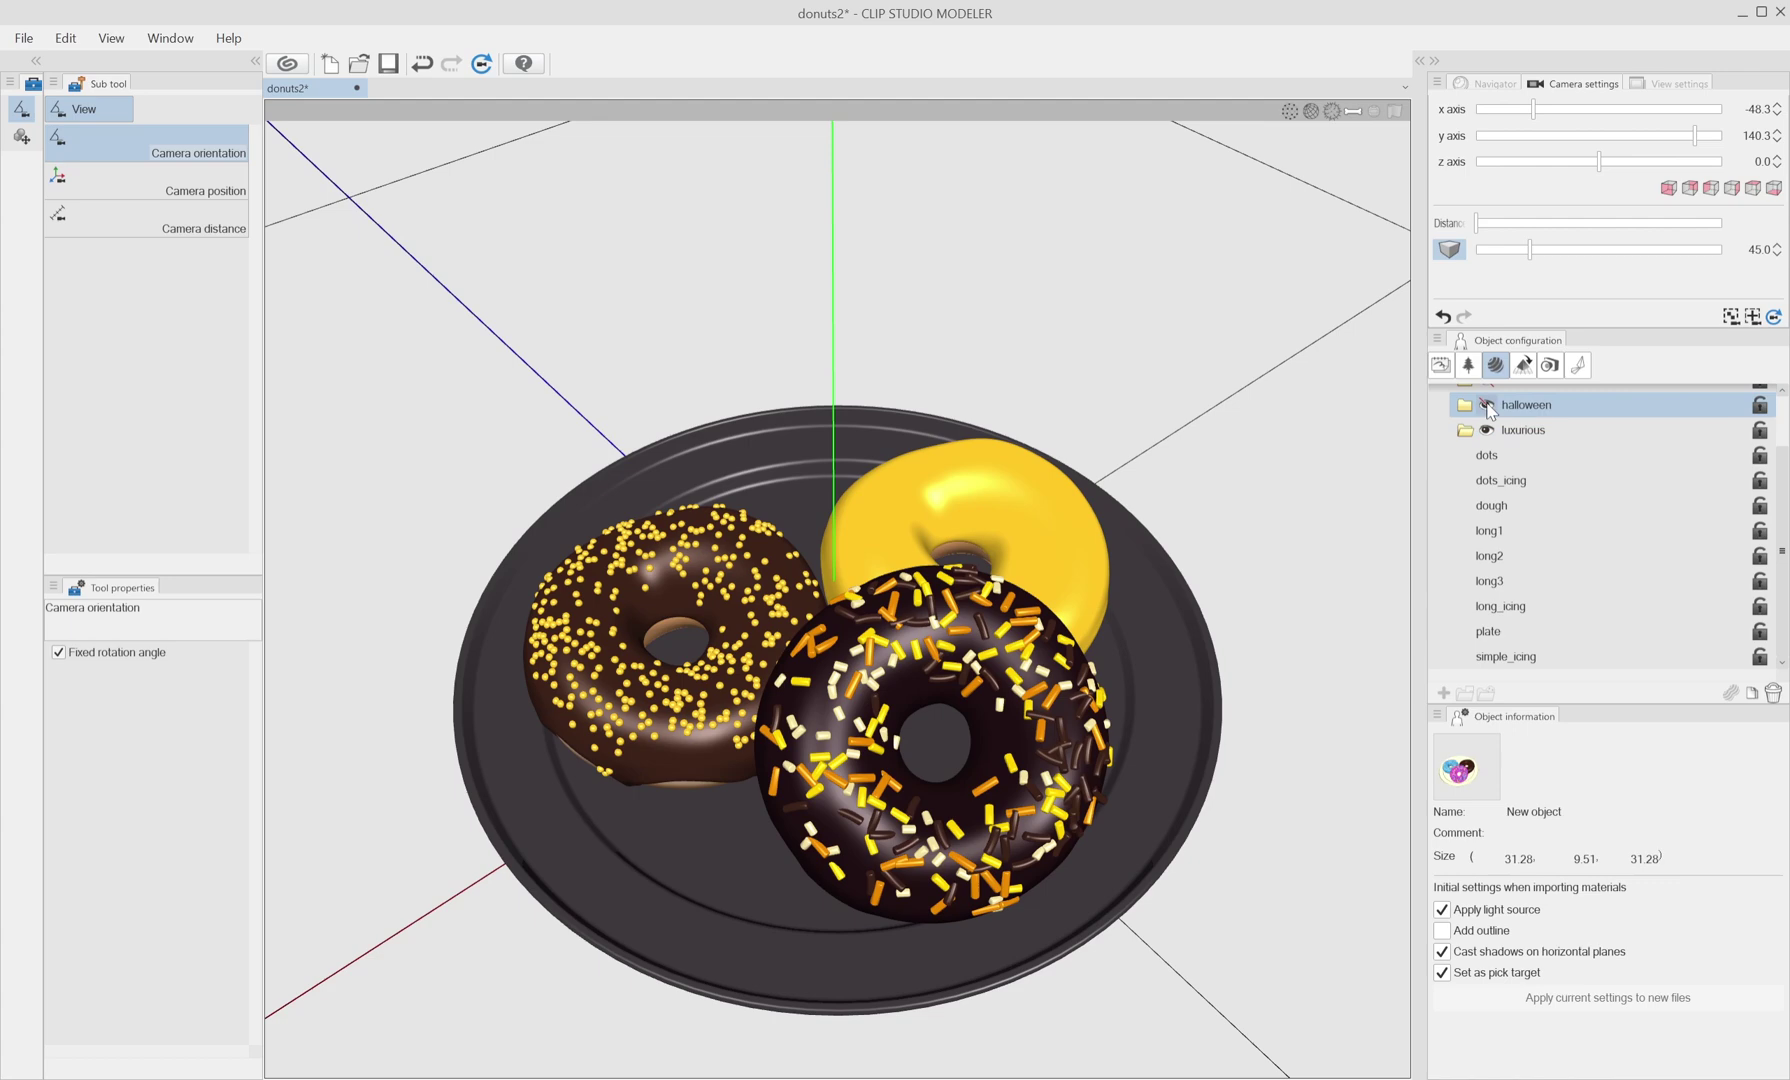
pyautogui.click(1485, 772)
pyautogui.press('Return')
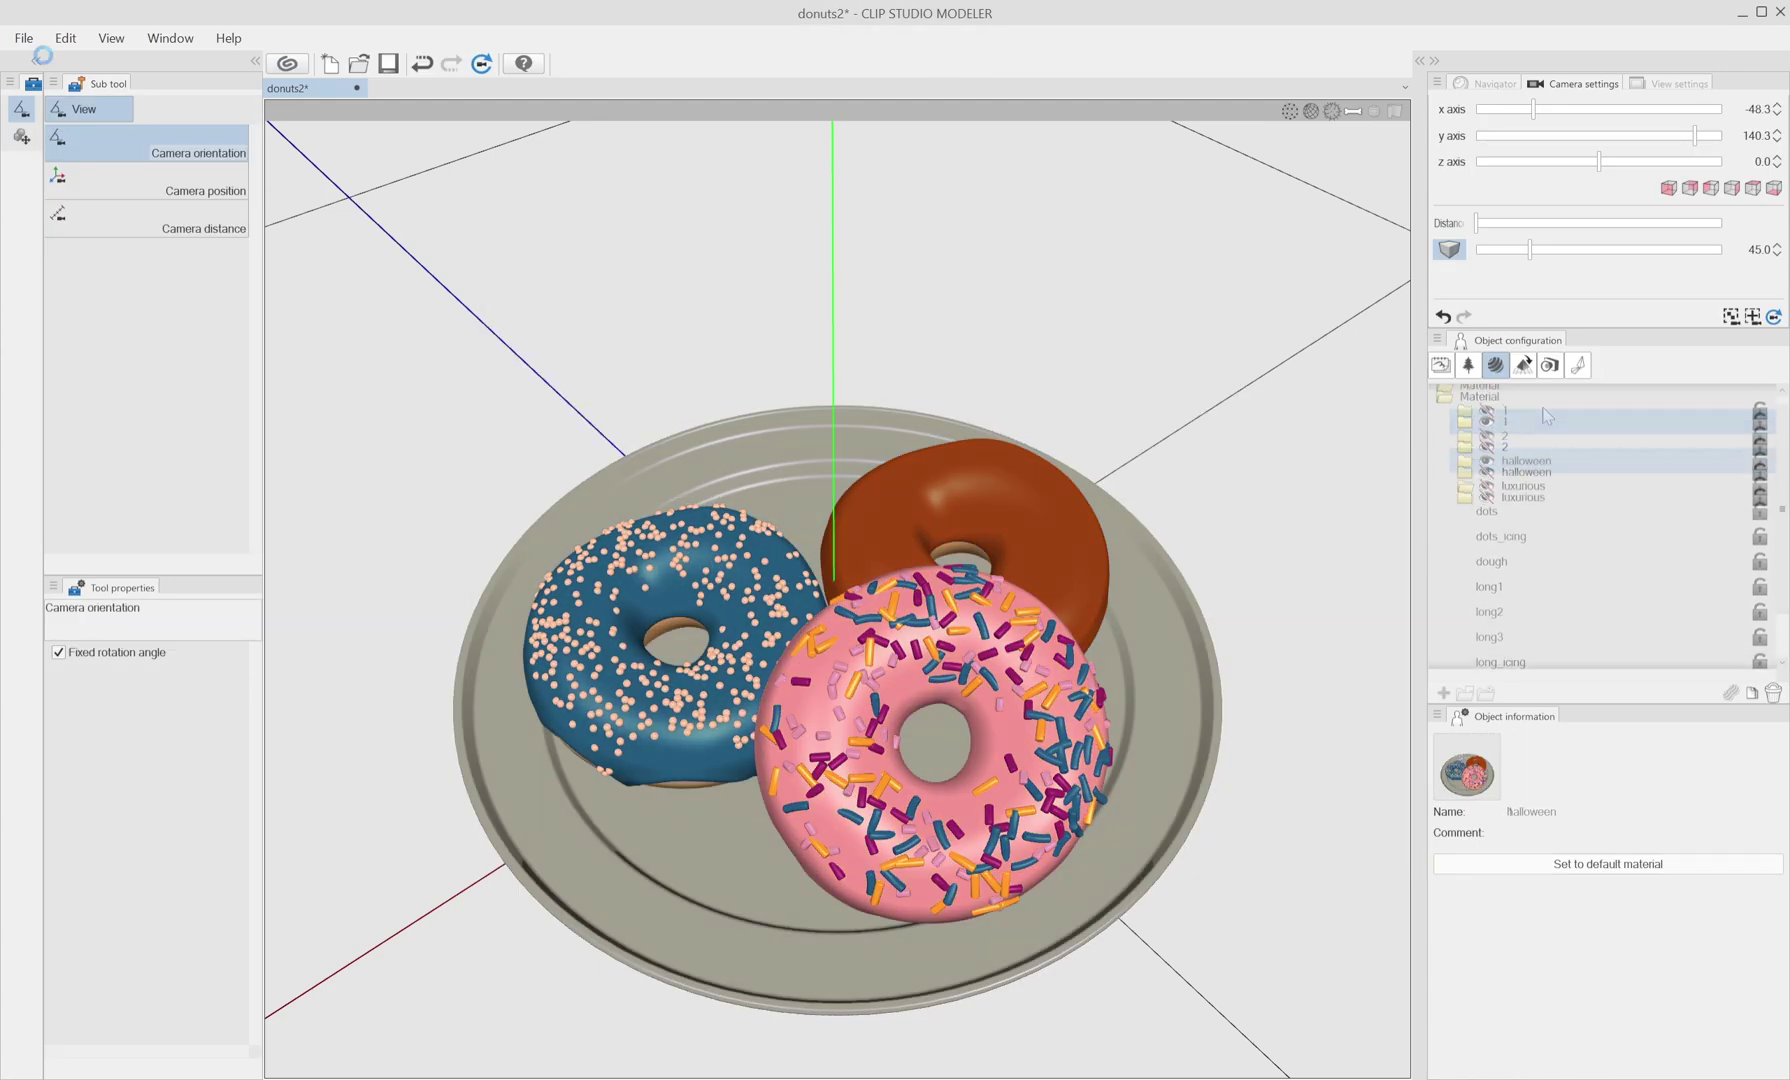
# Register the donut model as a new material named donuts_test4, choosing its save location under All materials.
pyautogui.click(23, 38)
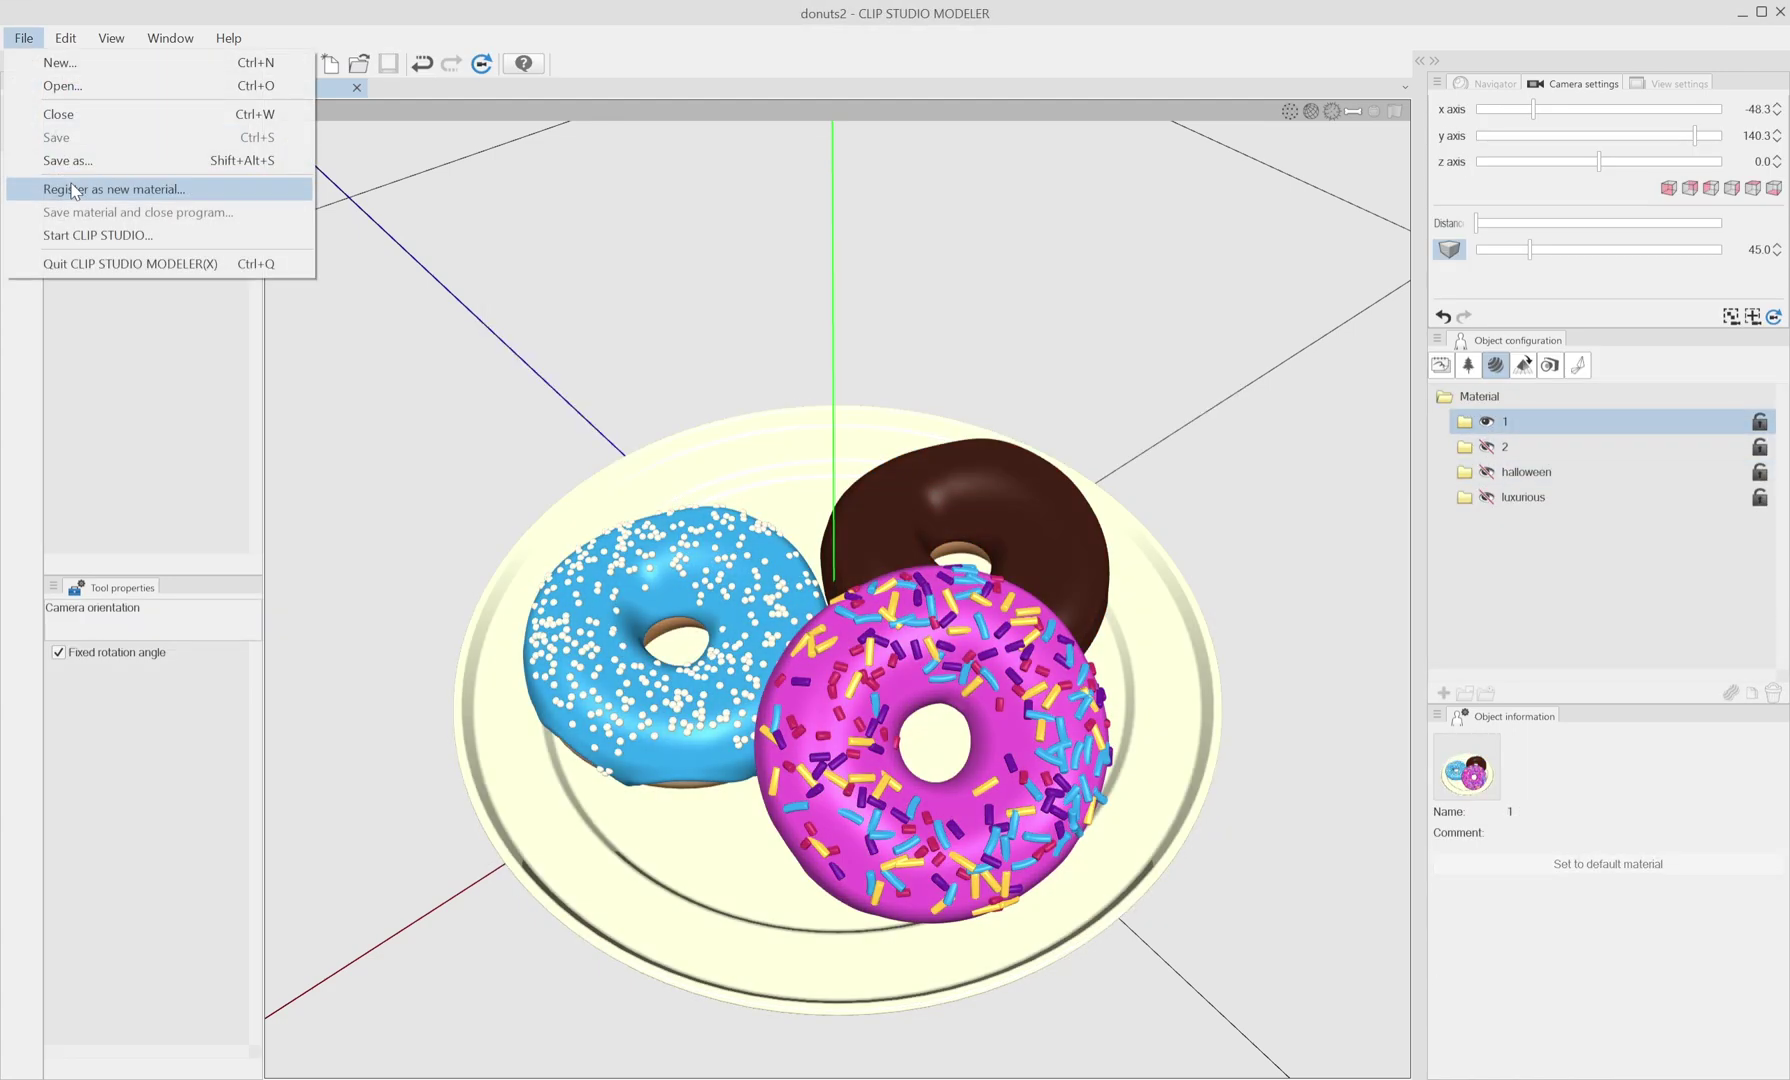
pyautogui.click(72, 190)
pyautogui.write('donuts_test')
pyautogui.click(870, 387)
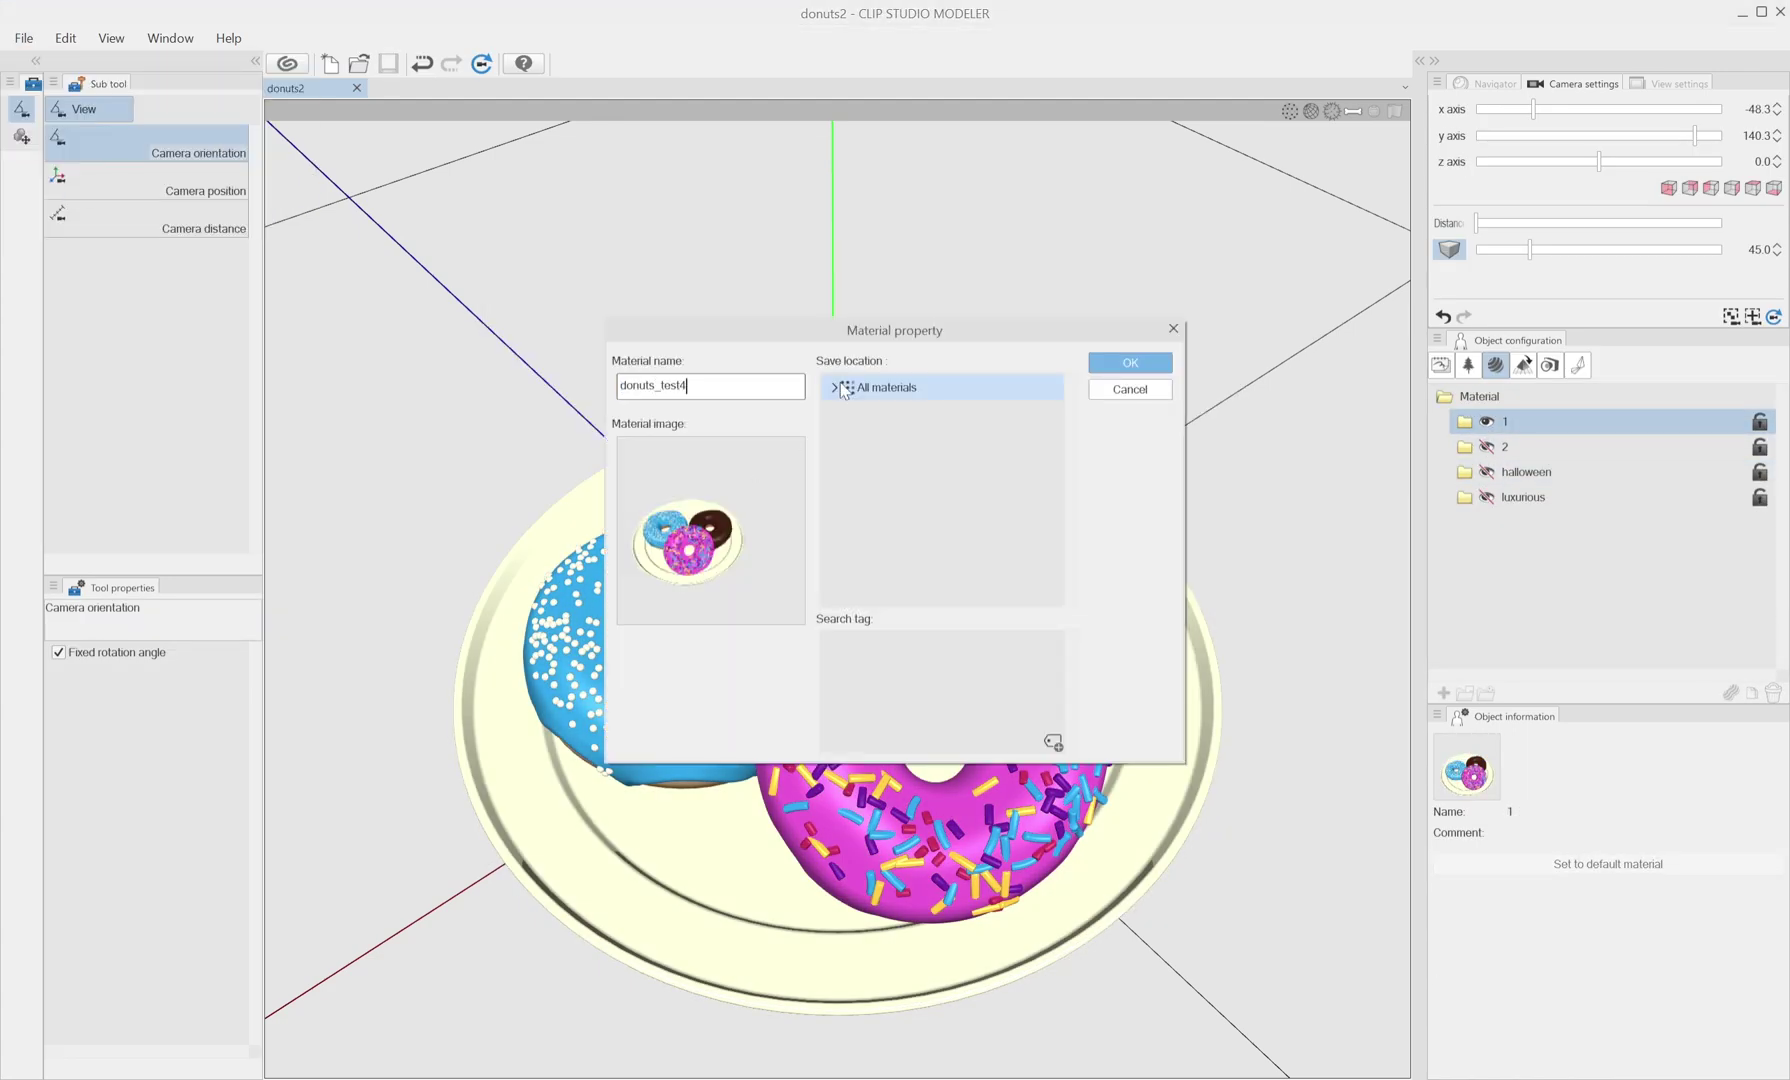
pyautogui.click(834, 387)
pyautogui.click(945, 548)
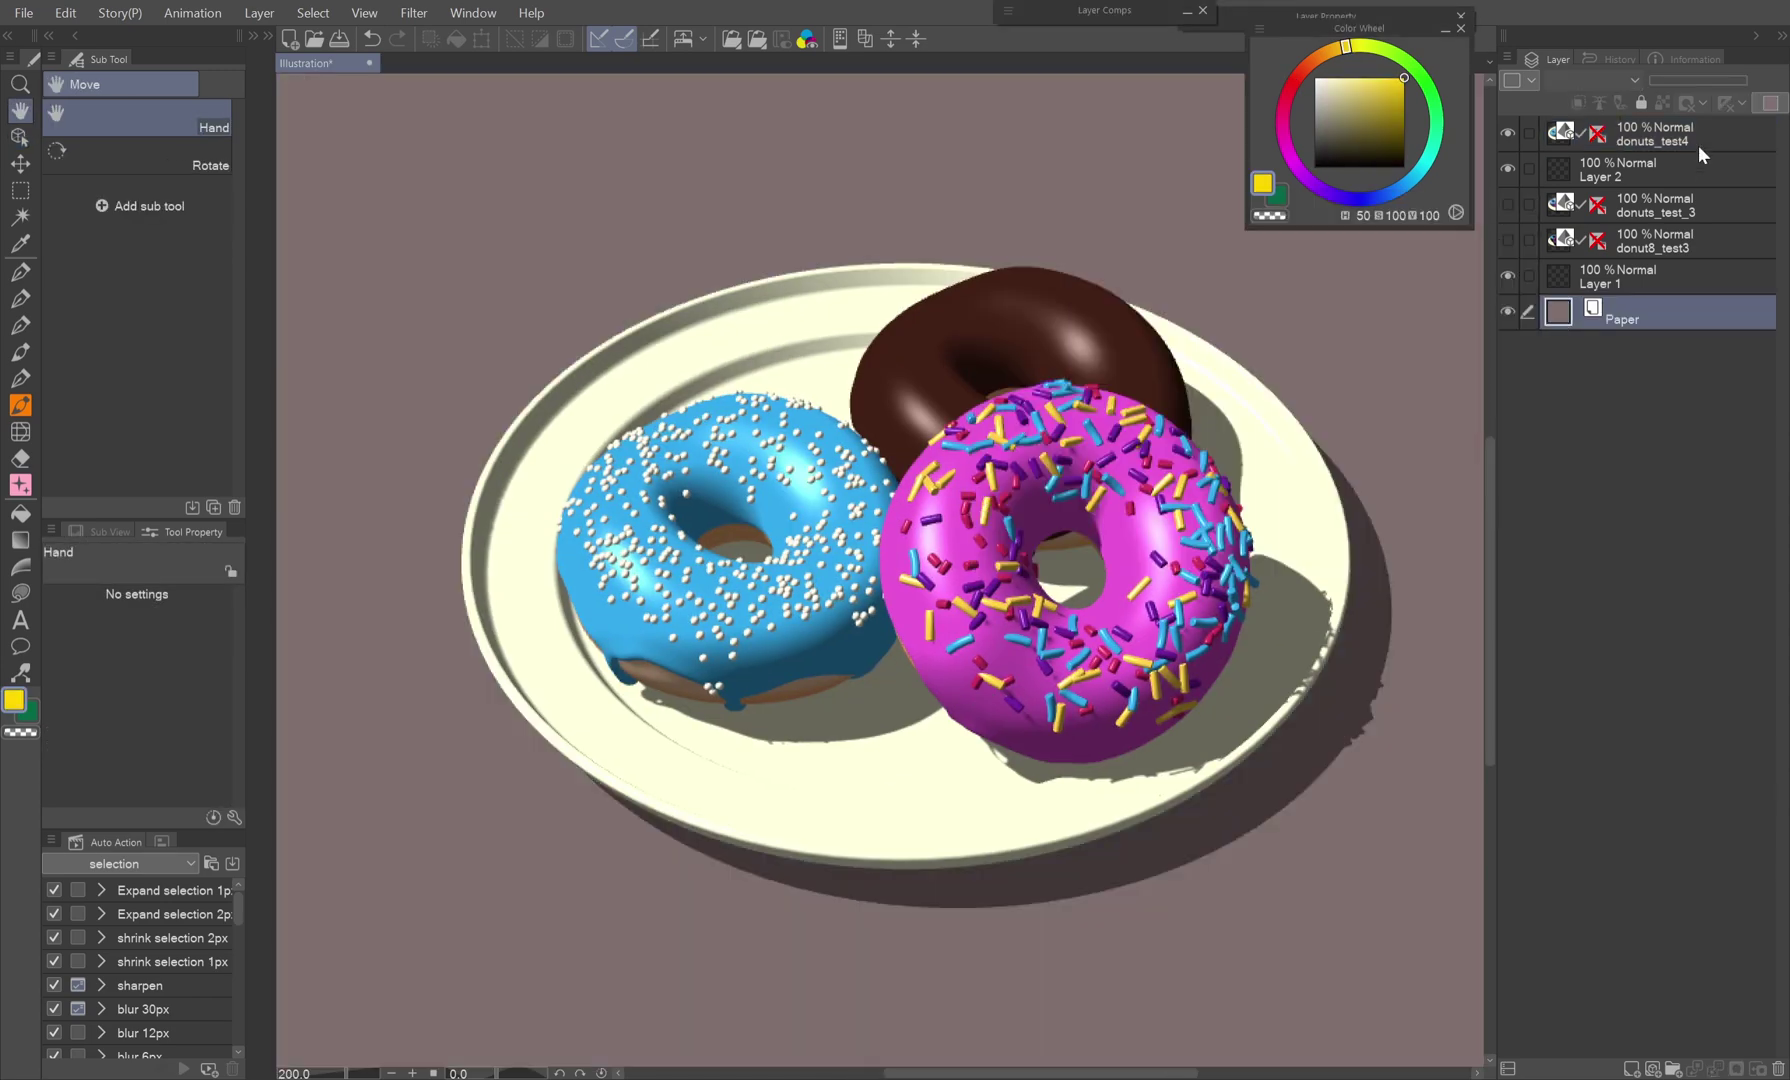
# Switch to Clip Studio Paint, select the donuts_test4 layer and apply its material presets 2, halloween and luxurious in turn.
pyautogui.click(1698, 145)
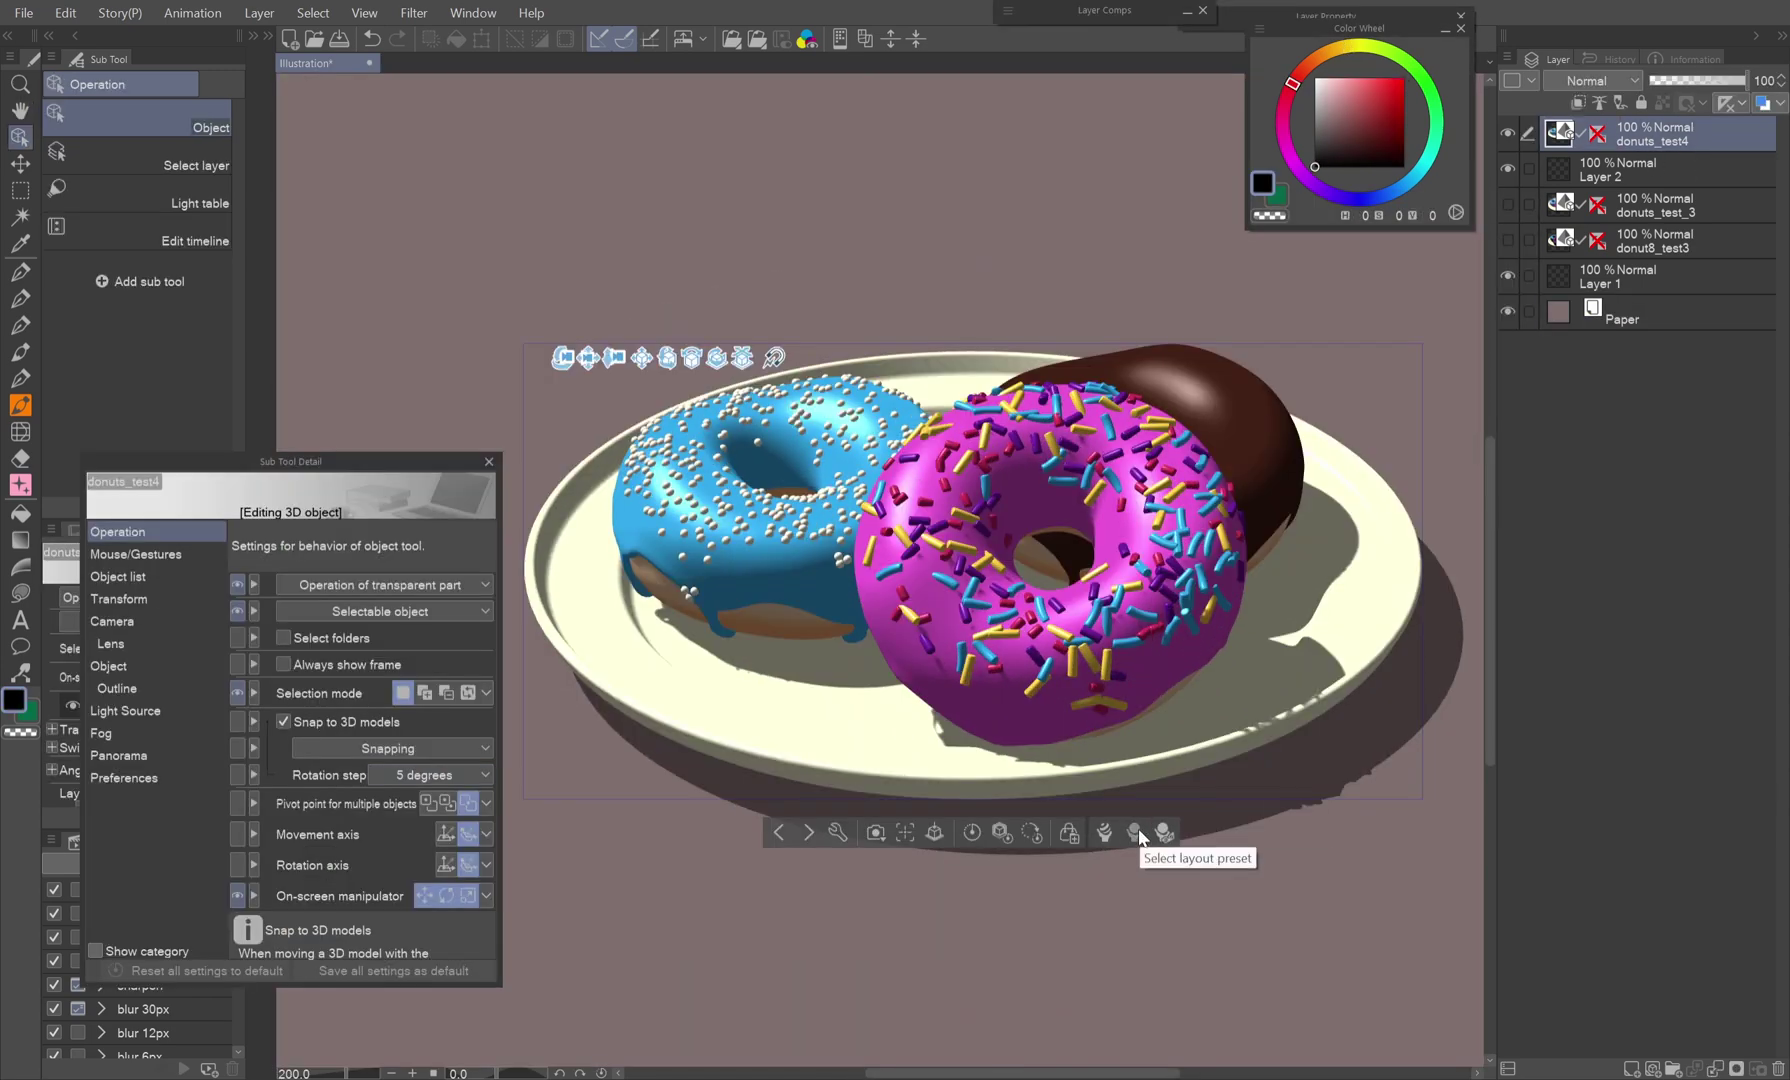
pyautogui.click(1135, 832)
pyautogui.click(824, 825)
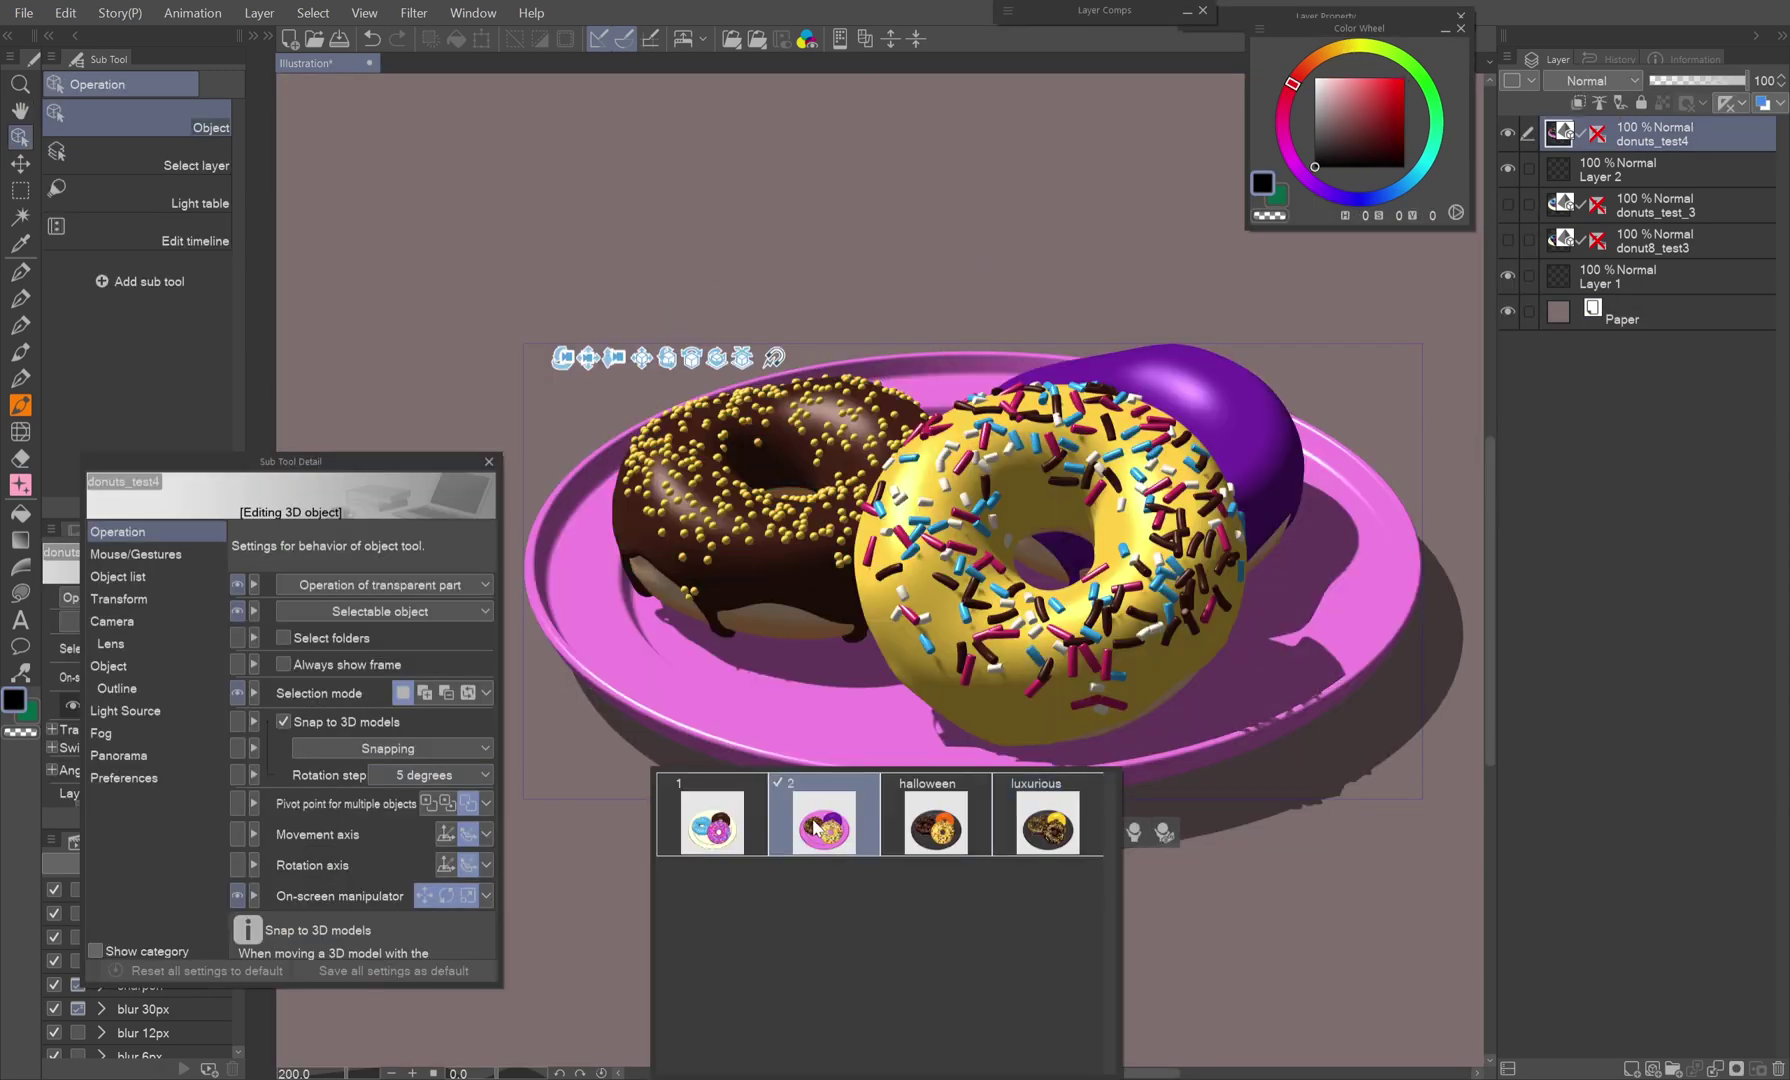
pyautogui.click(936, 825)
pyautogui.click(1048, 825)
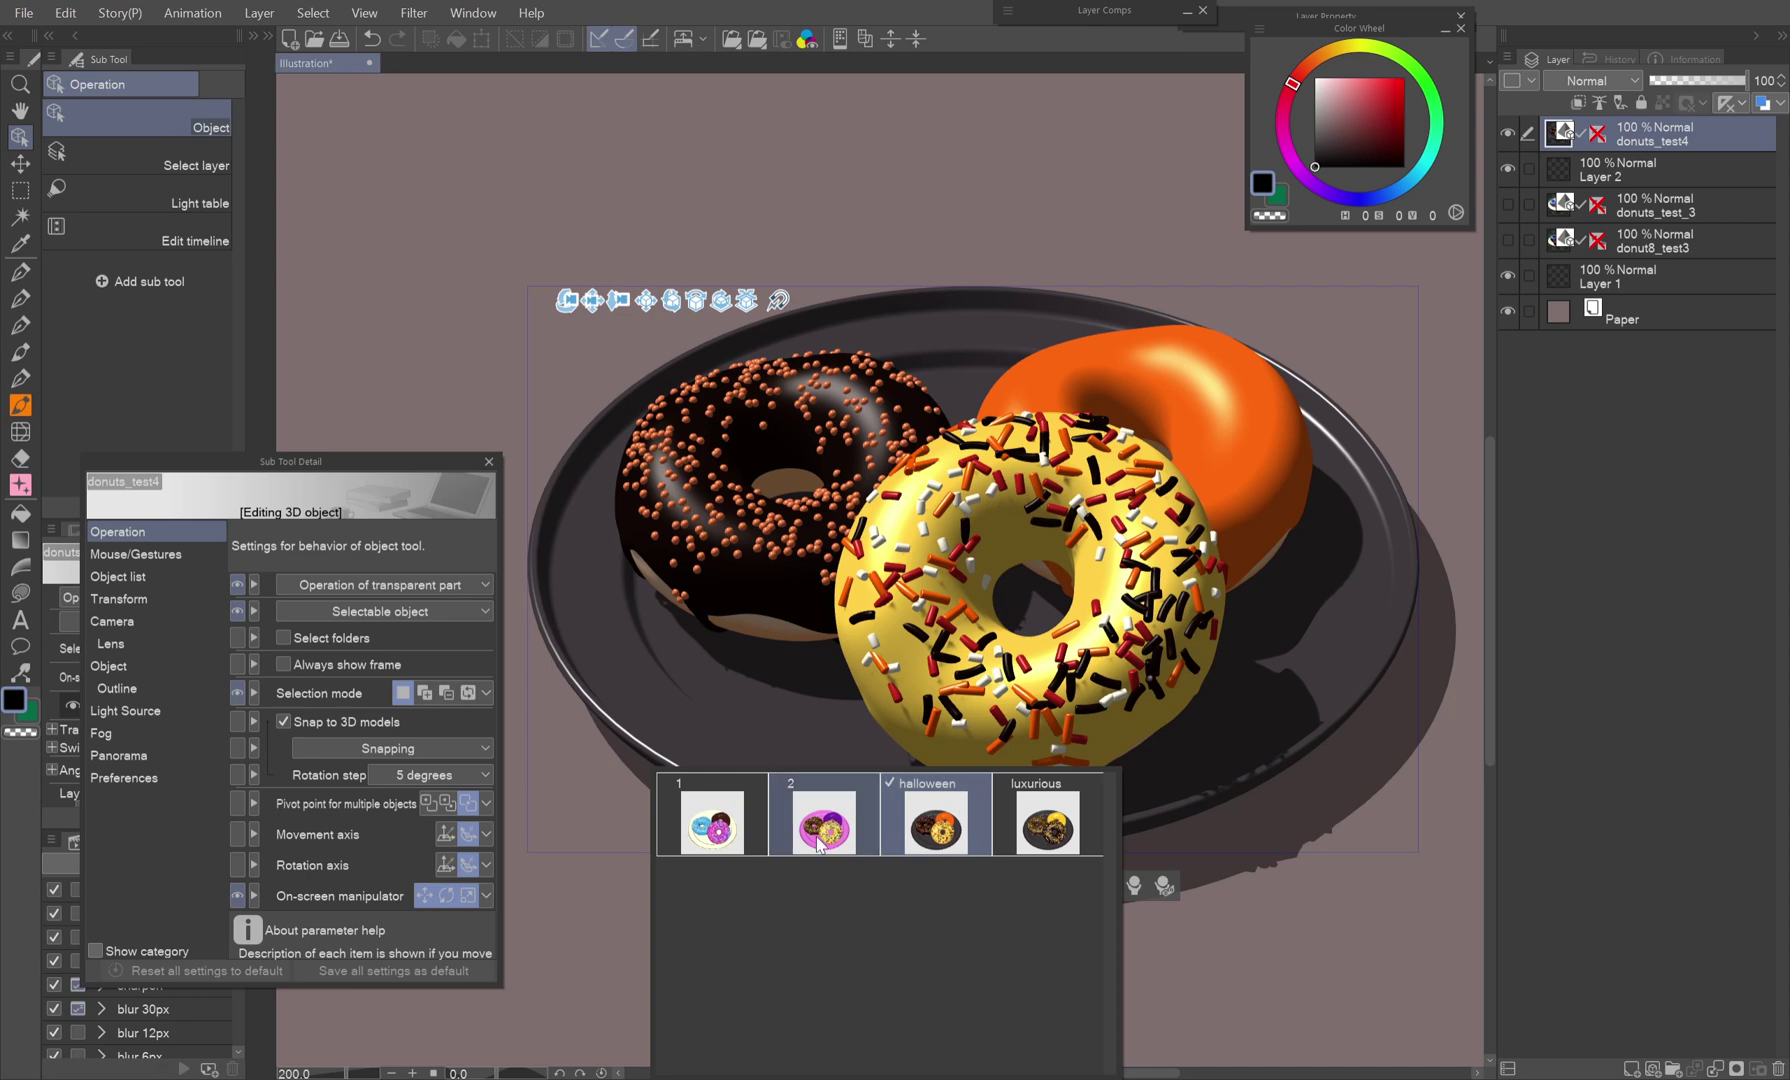
# Set the model's ambient light intensity to 0.30 and change its directional light colour to a warm yellow.
pyautogui.click(124, 714)
pyautogui.moveTo(330, 886); pyautogui.dragTo(443, 882)
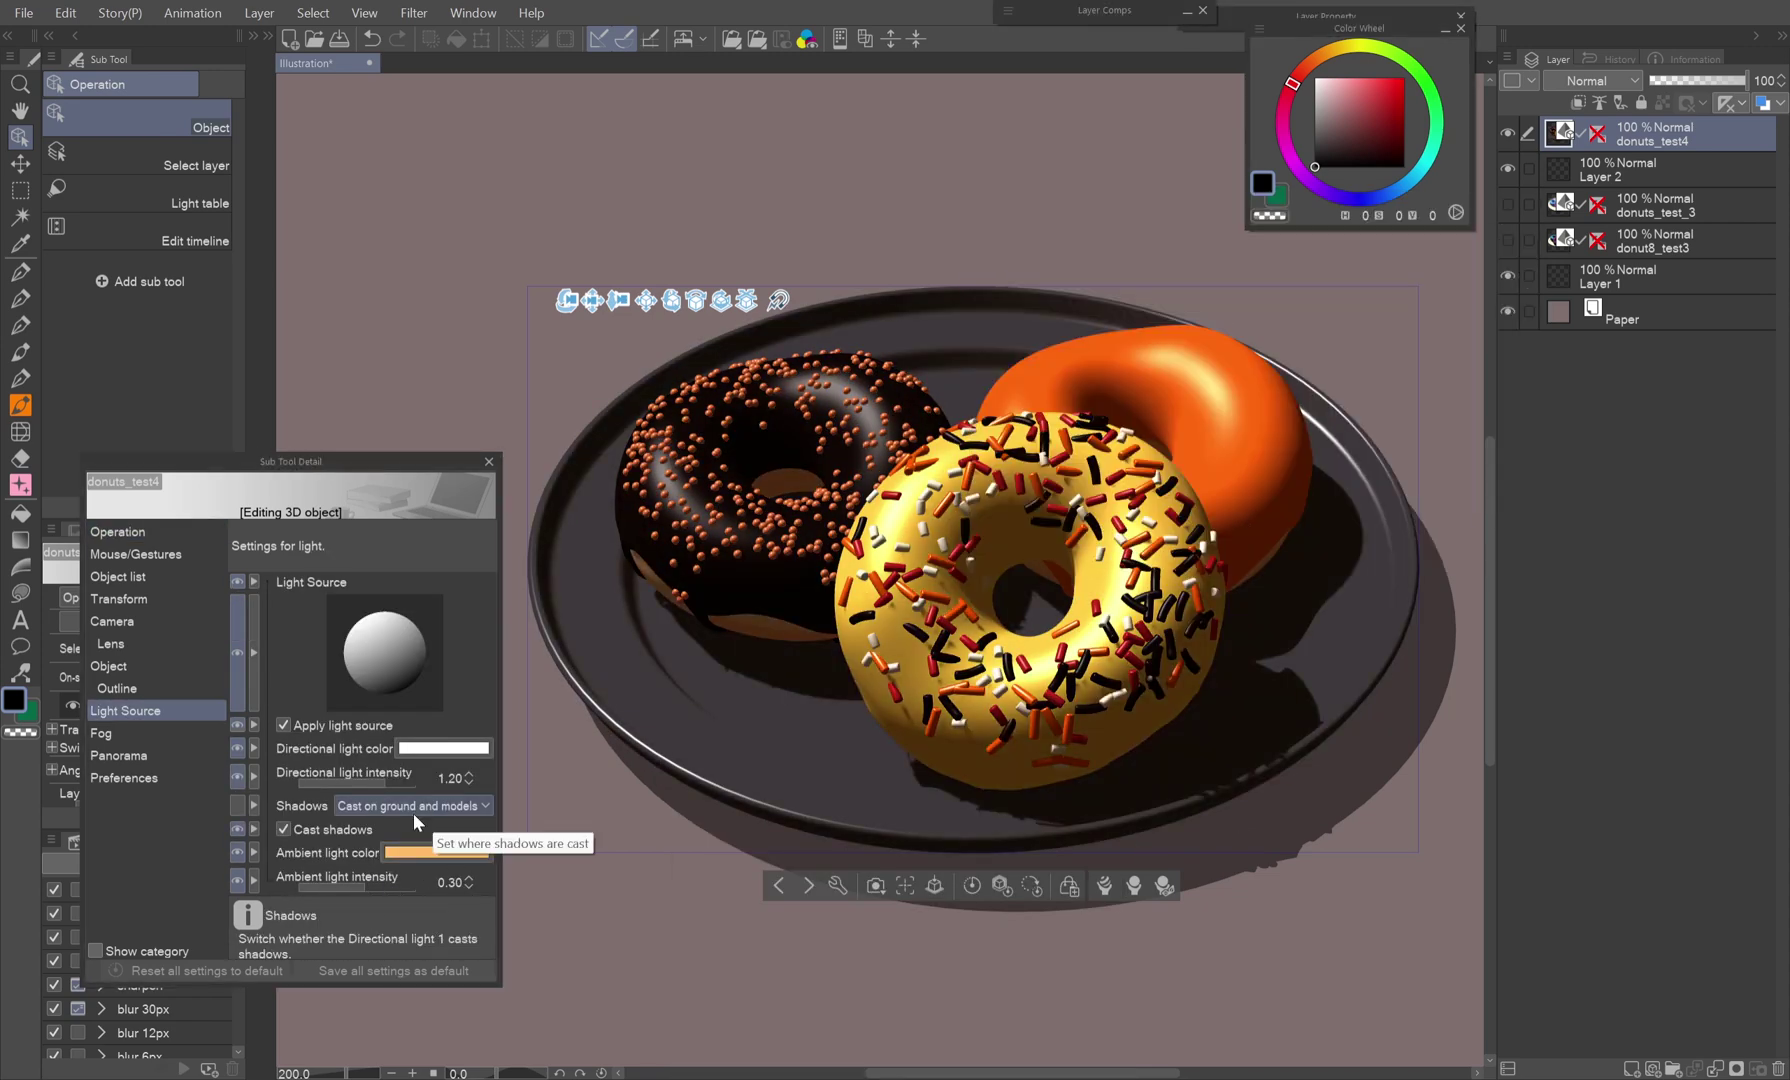
pyautogui.click(443, 748)
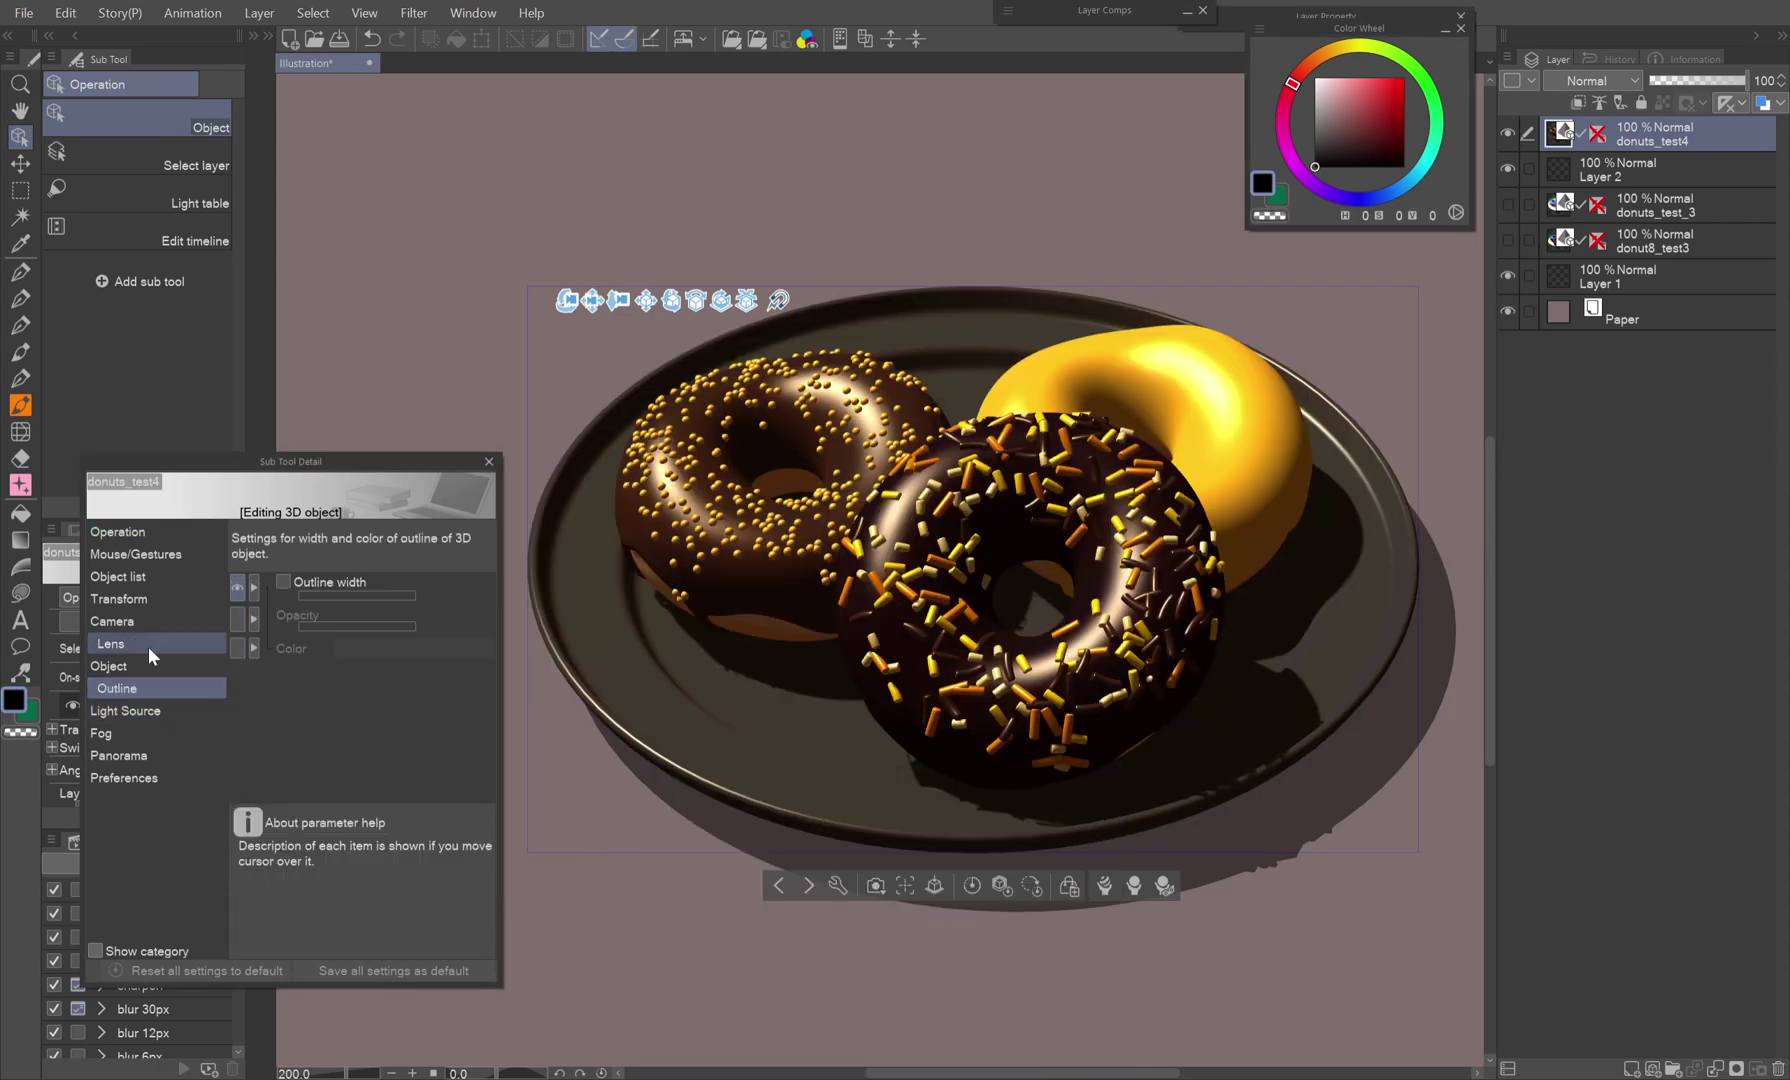
# Select Directional light 2 and adjust the direction it shines from in the light source settings.
pyautogui.click(124, 711)
pyautogui.click(118, 576)
pyautogui.click(289, 658)
pyautogui.click(124, 711)
pyautogui.moveTo(395, 612); pyautogui.dragTo(471, 640)
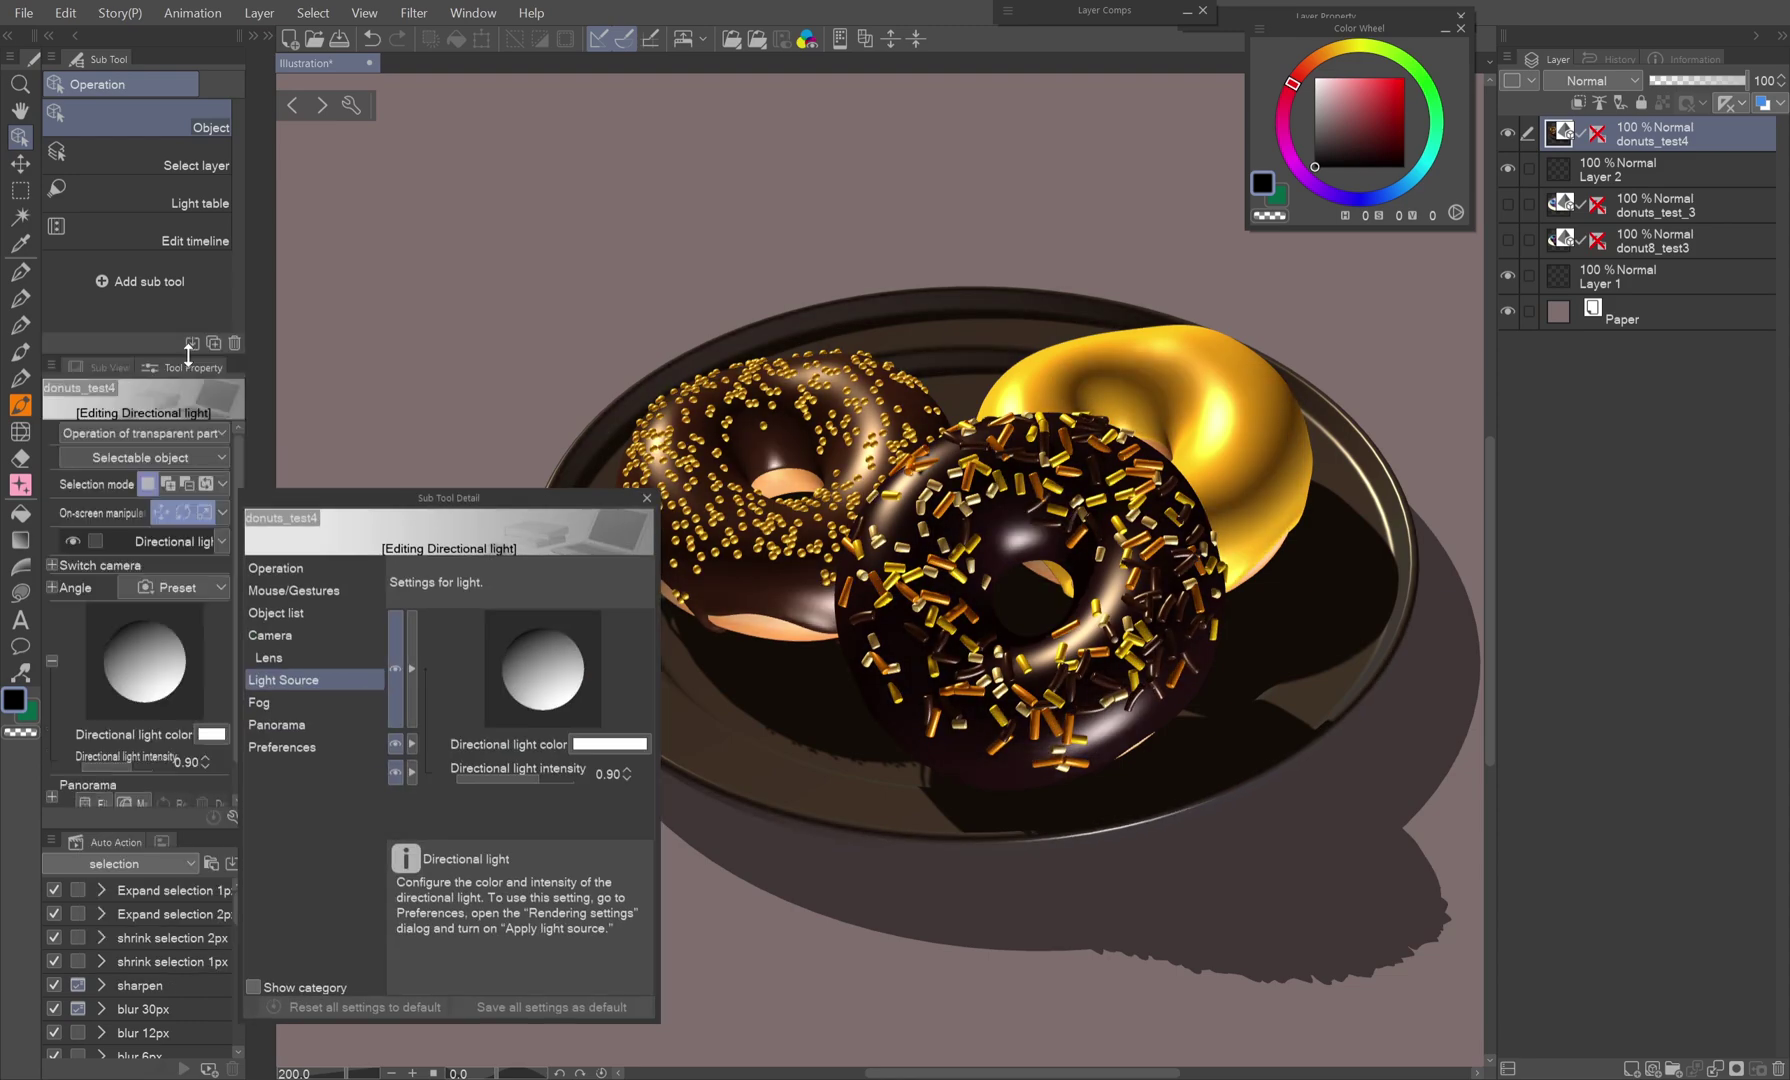
# Change the donuts_test4 model's directional light colour to light purple and the colour of Directional light 2 to pink.
pyautogui.click(308, 612)
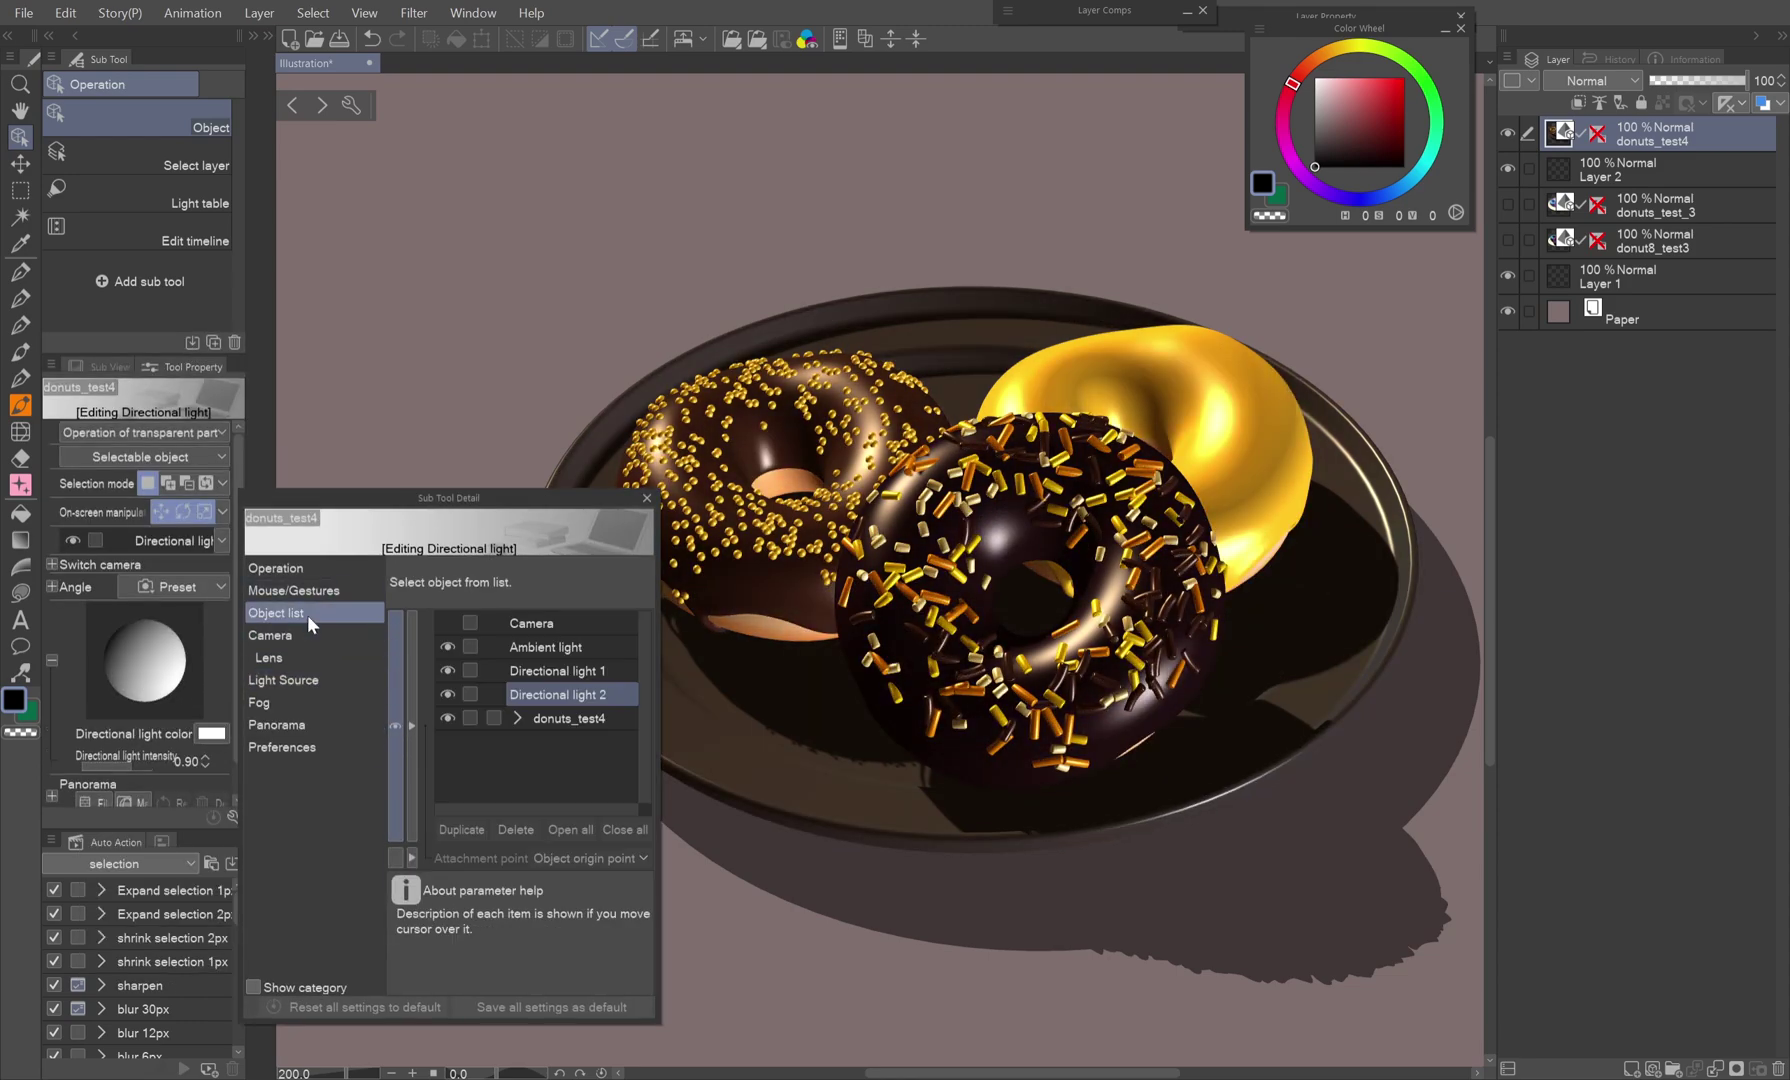
pyautogui.click(569, 718)
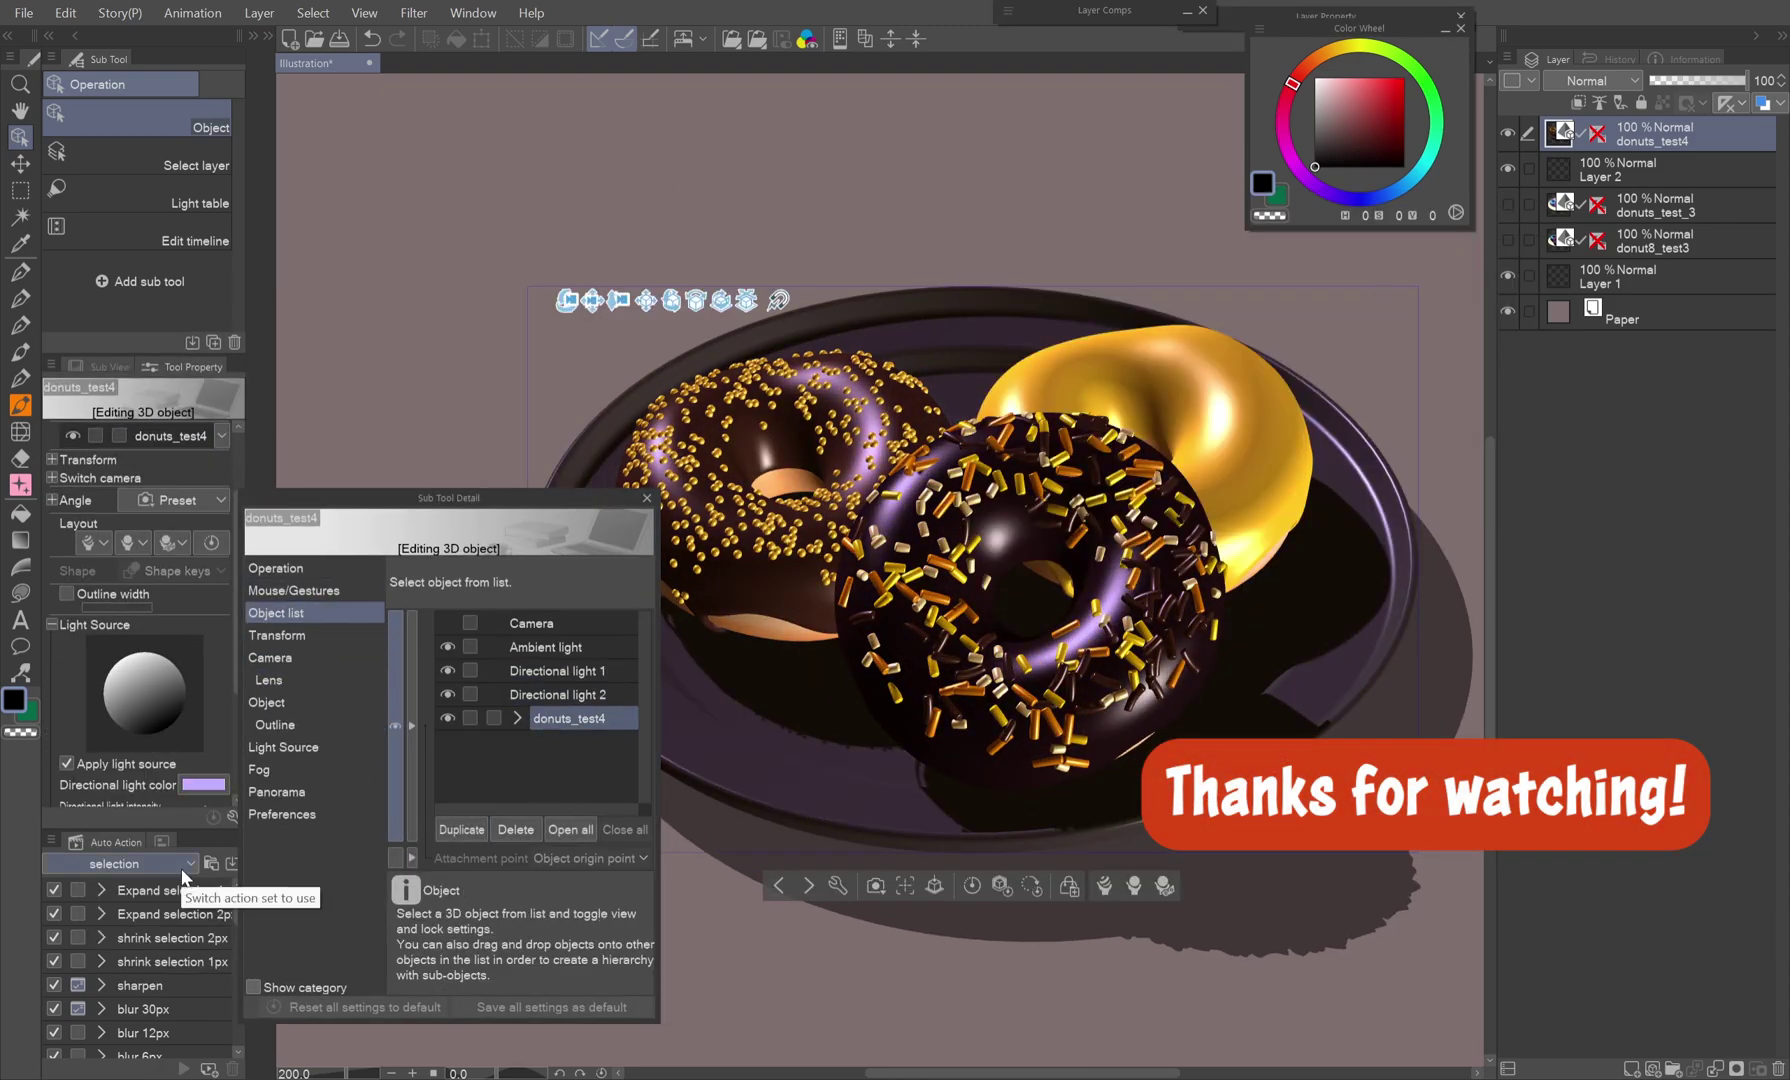
pyautogui.click(557, 694)
pyautogui.click(211, 699)
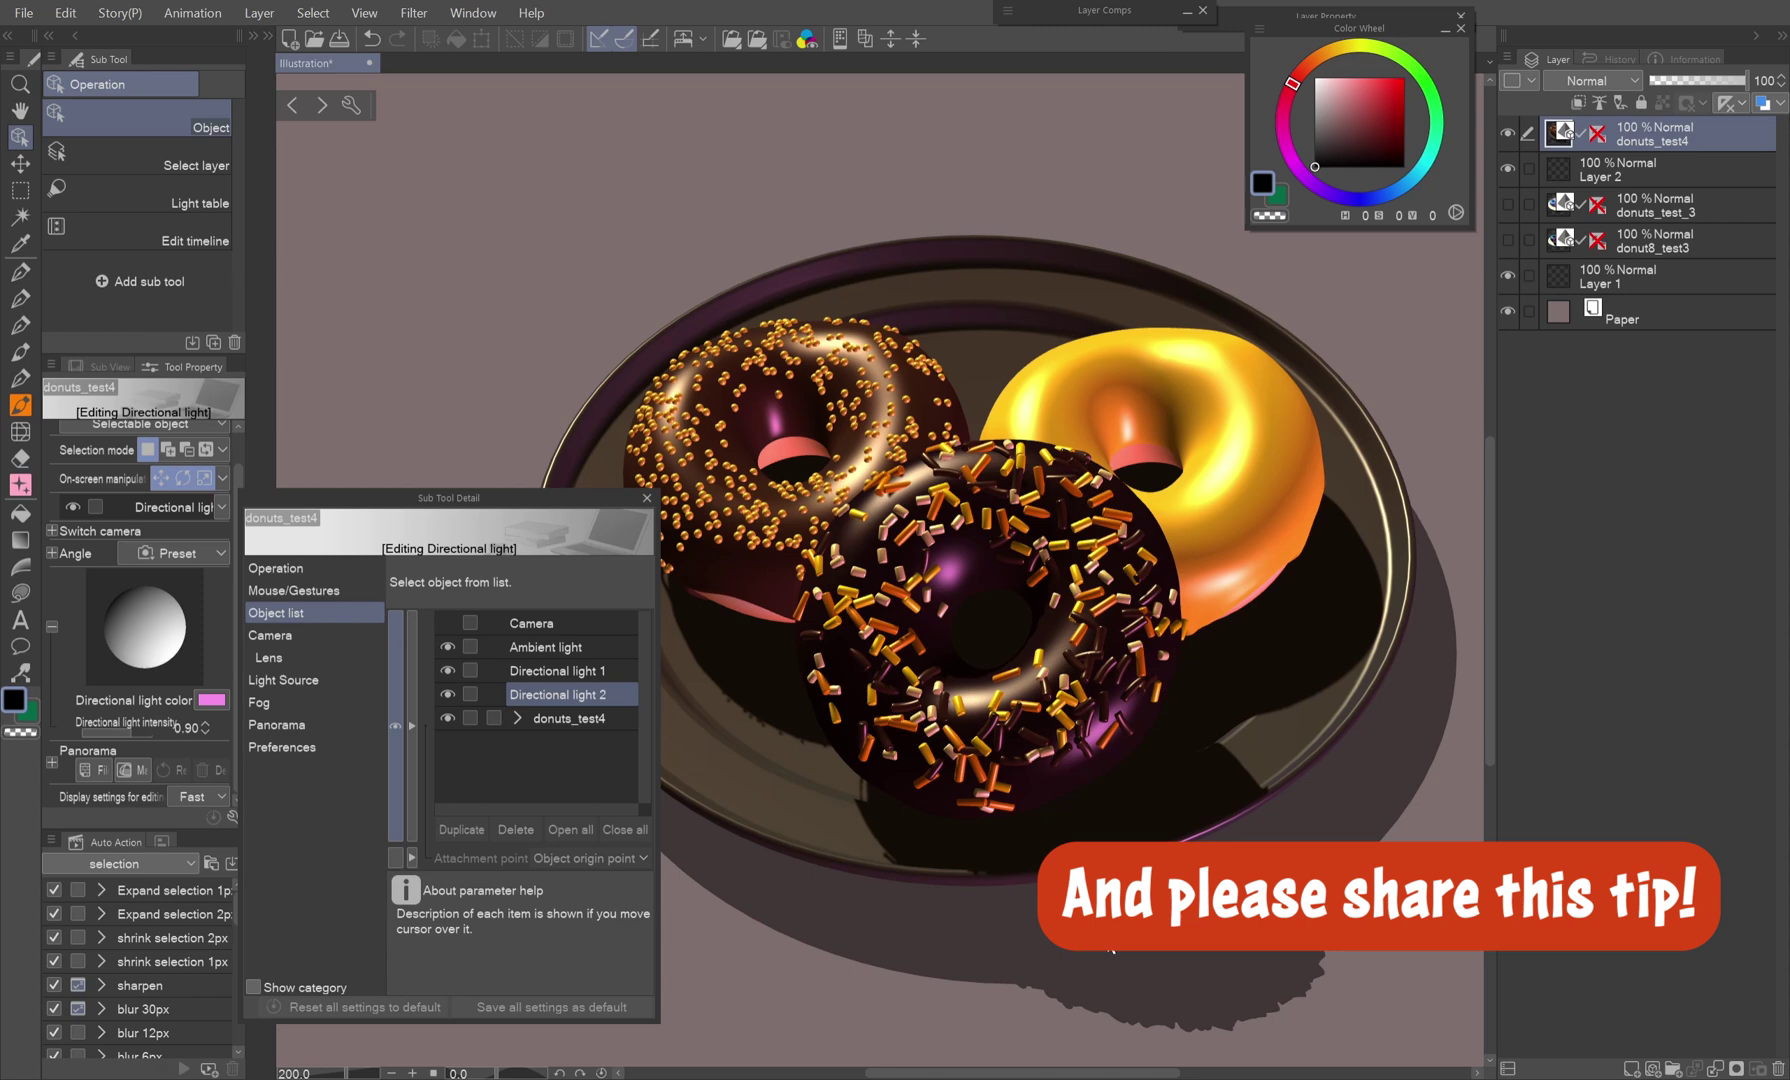